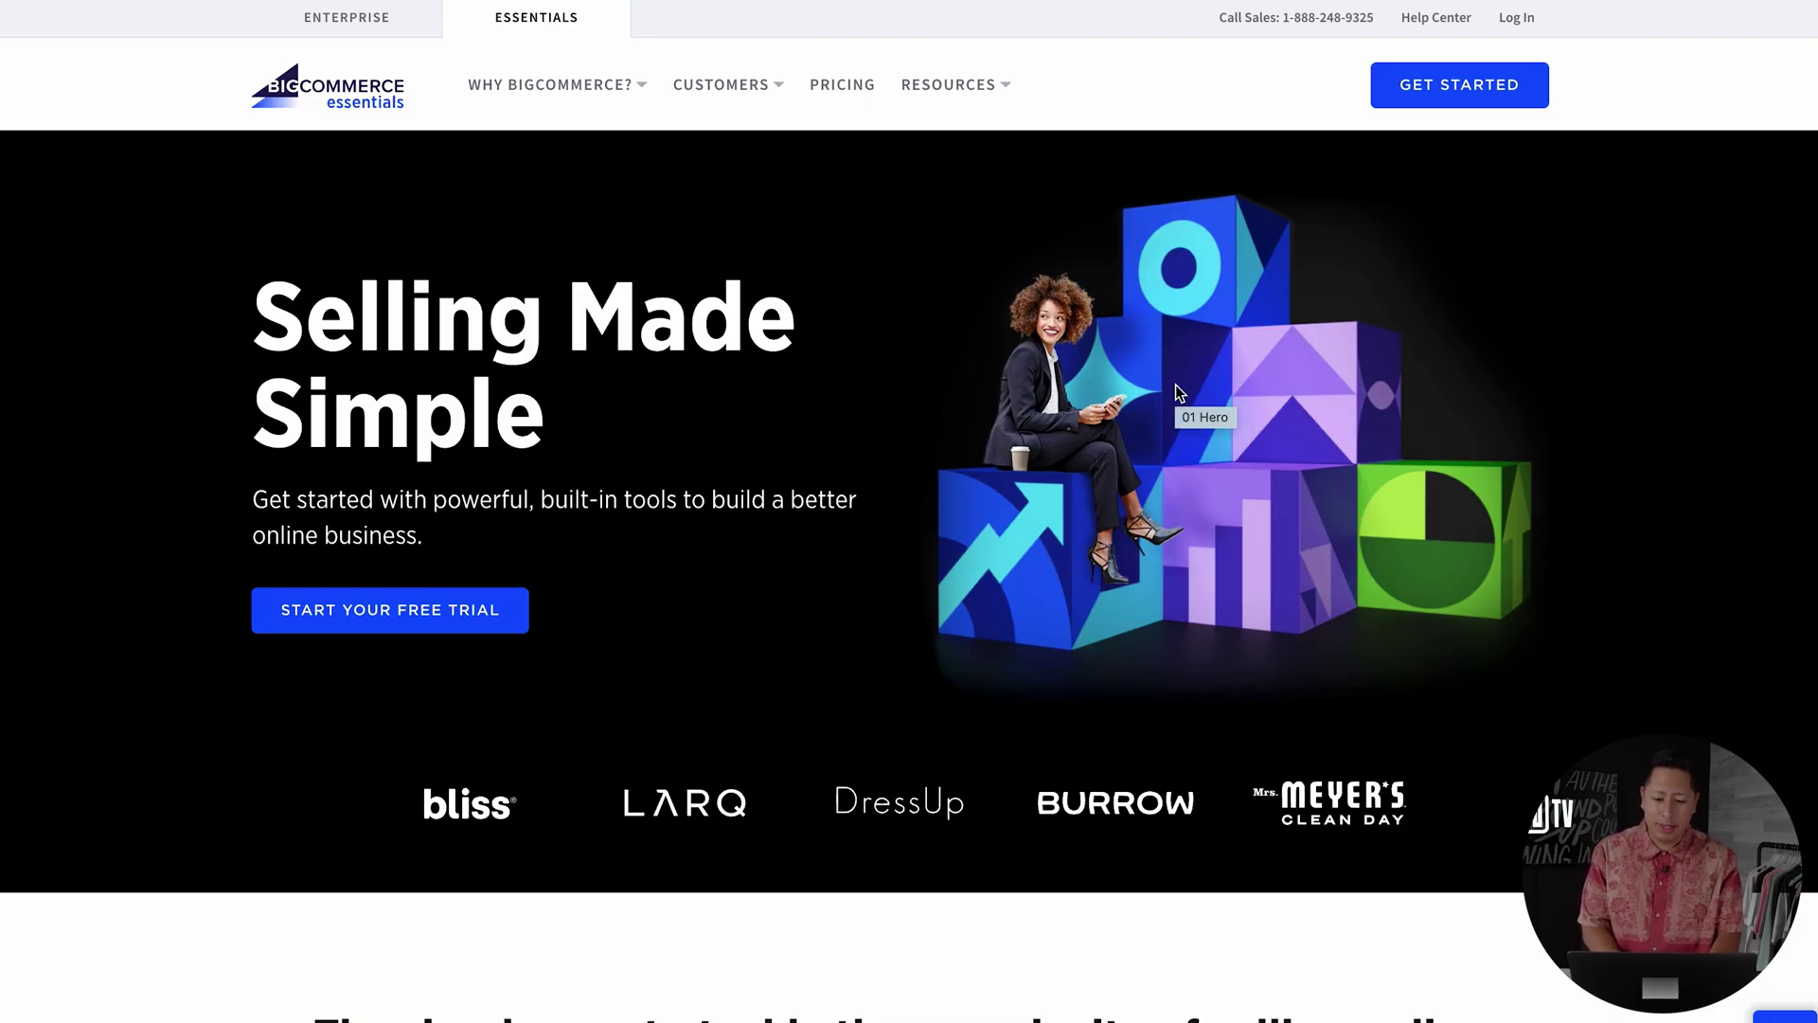
Start the free trial, preview the FTGUMerch storefront in a new tab, then close it.
left_click(1459, 85)
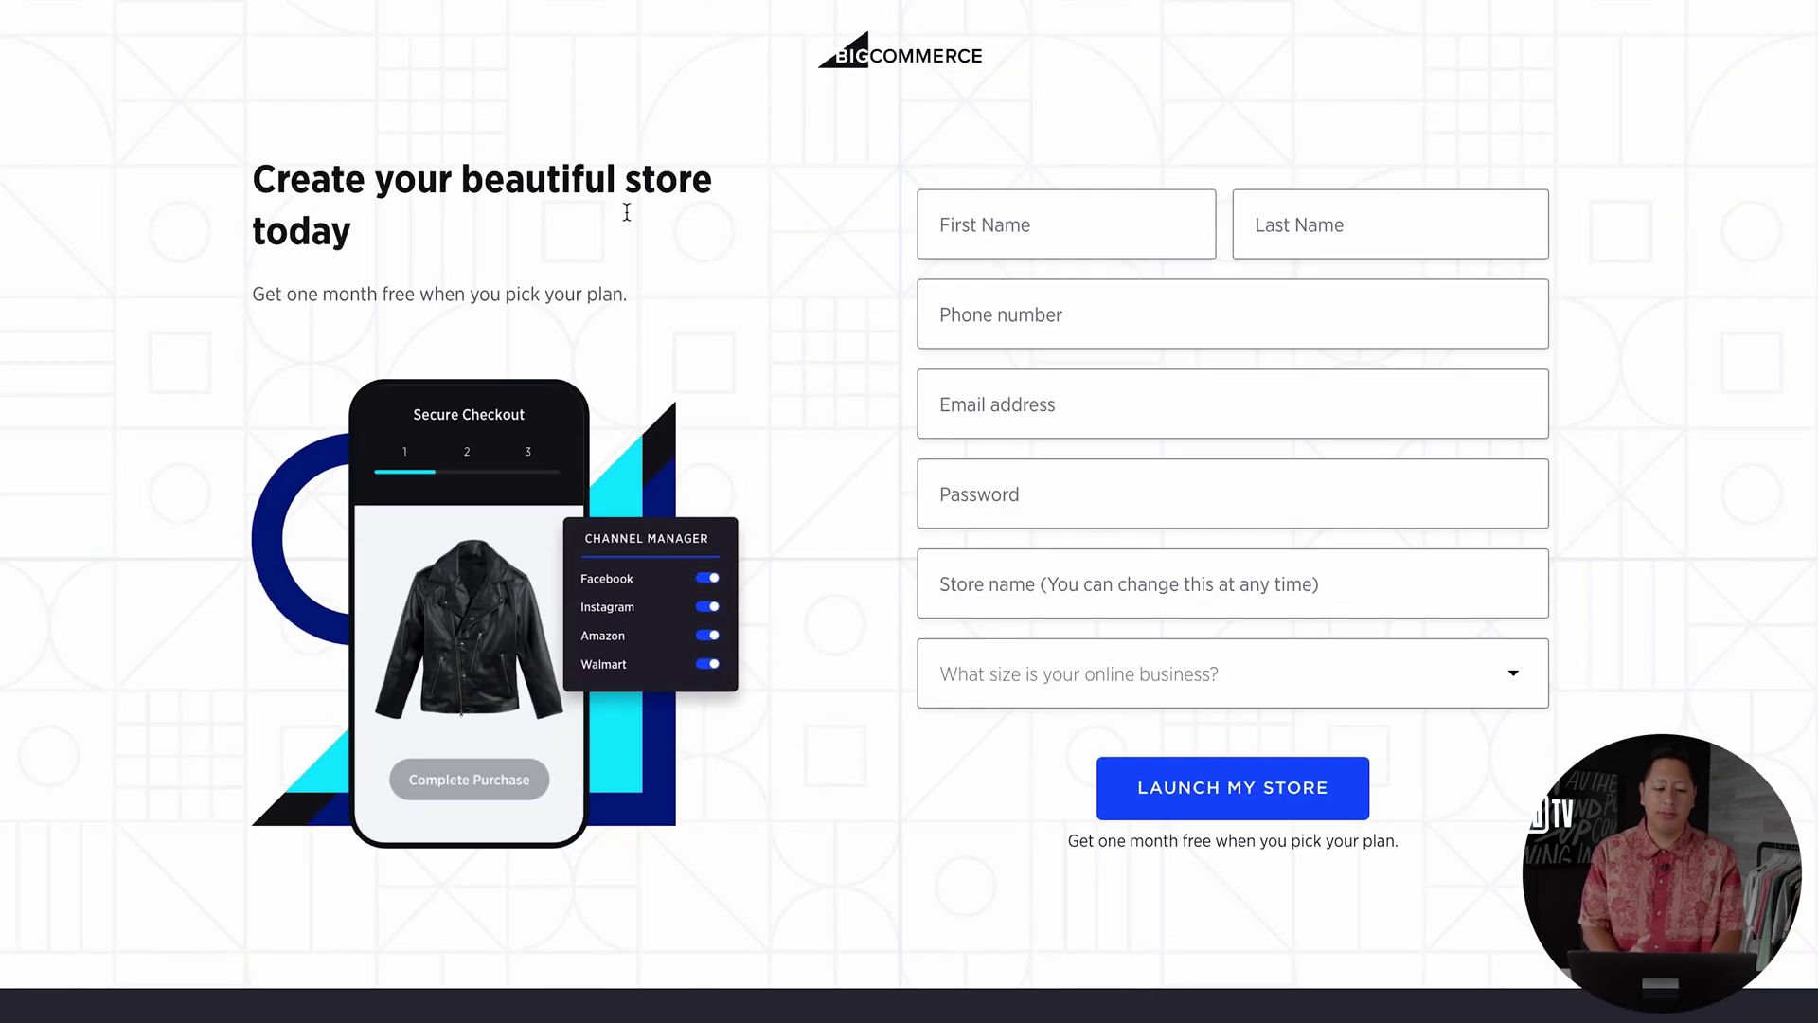
left_click_drag(257, 292, 661, 303)
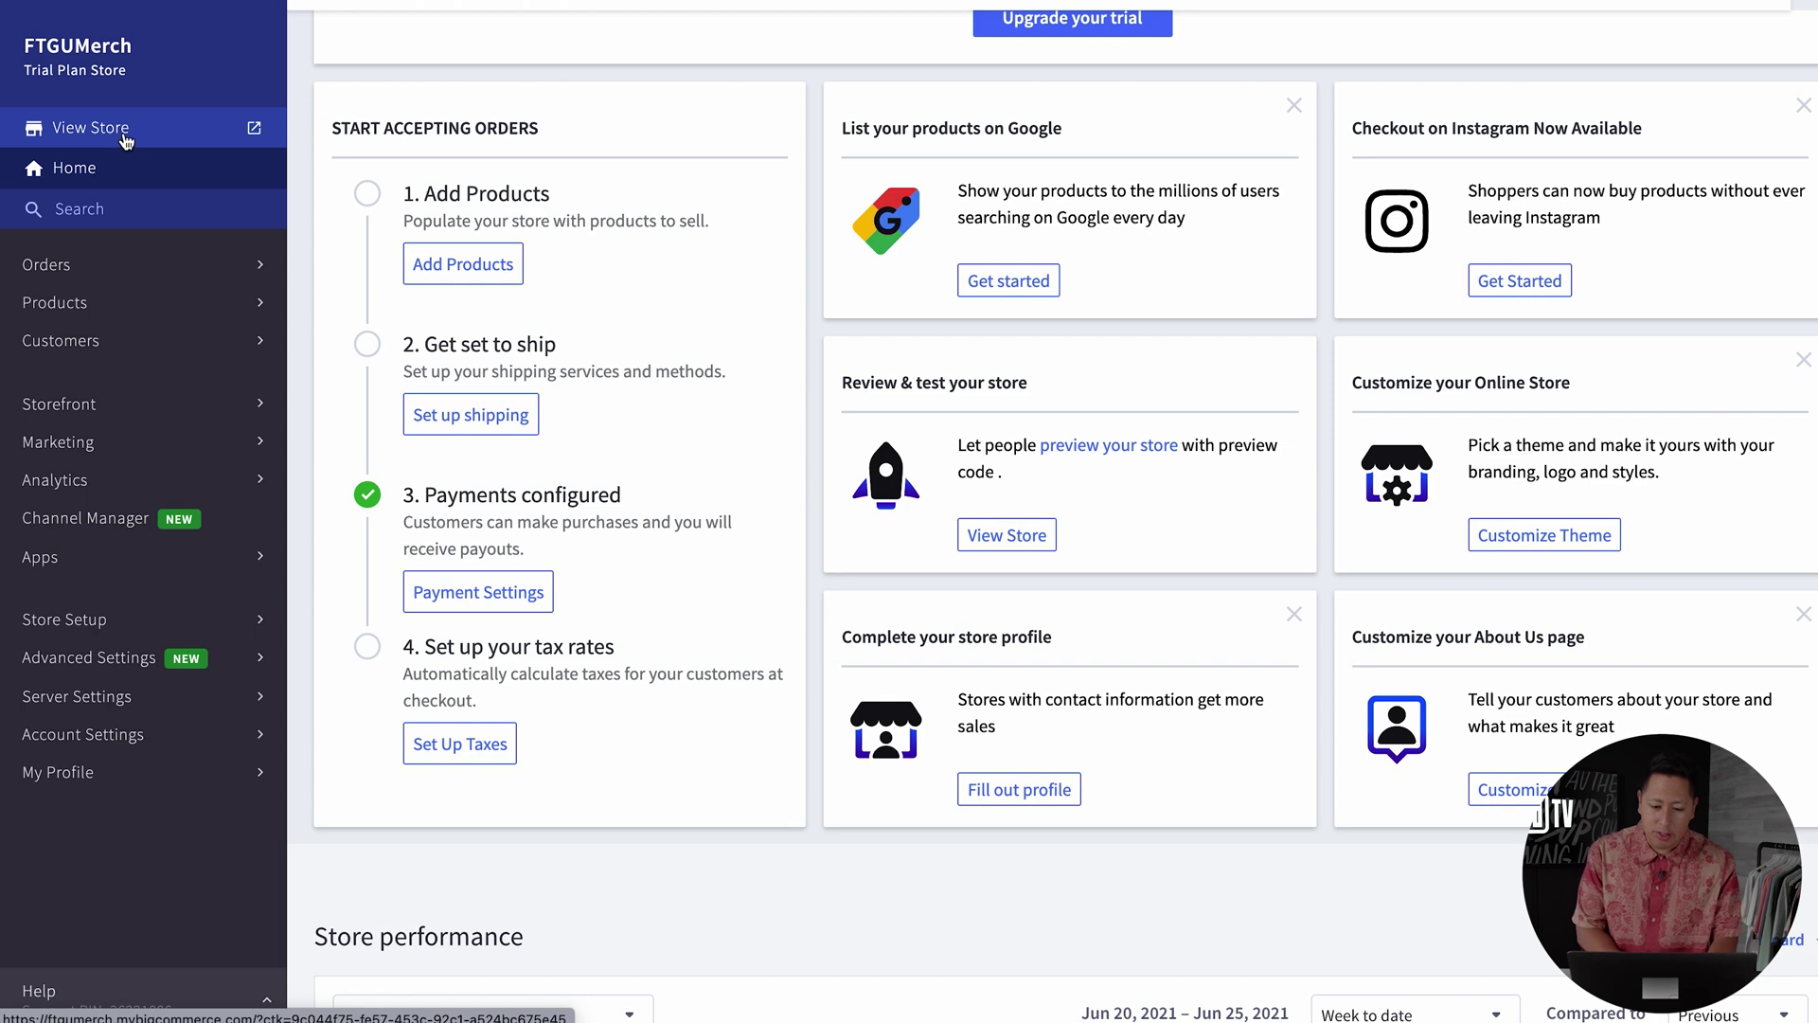
right_click(125, 140)
left_click(133, 142)
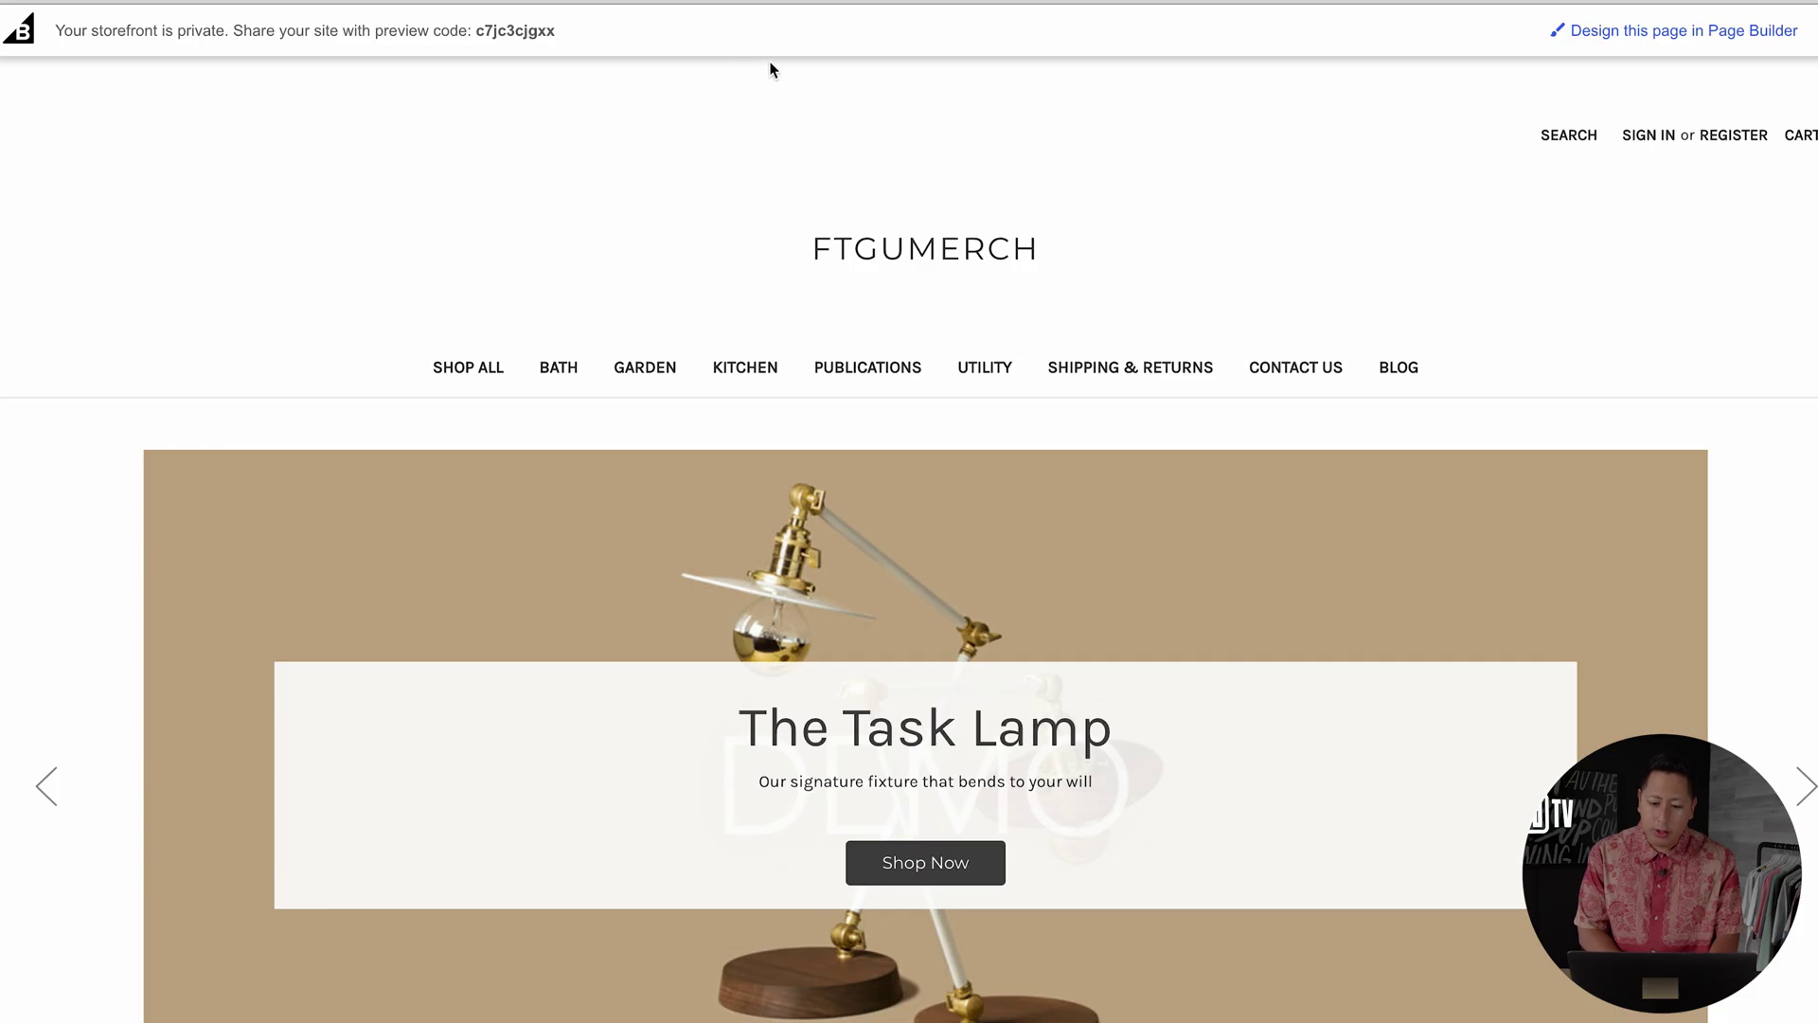
scroll(808, 224, "down", 20)
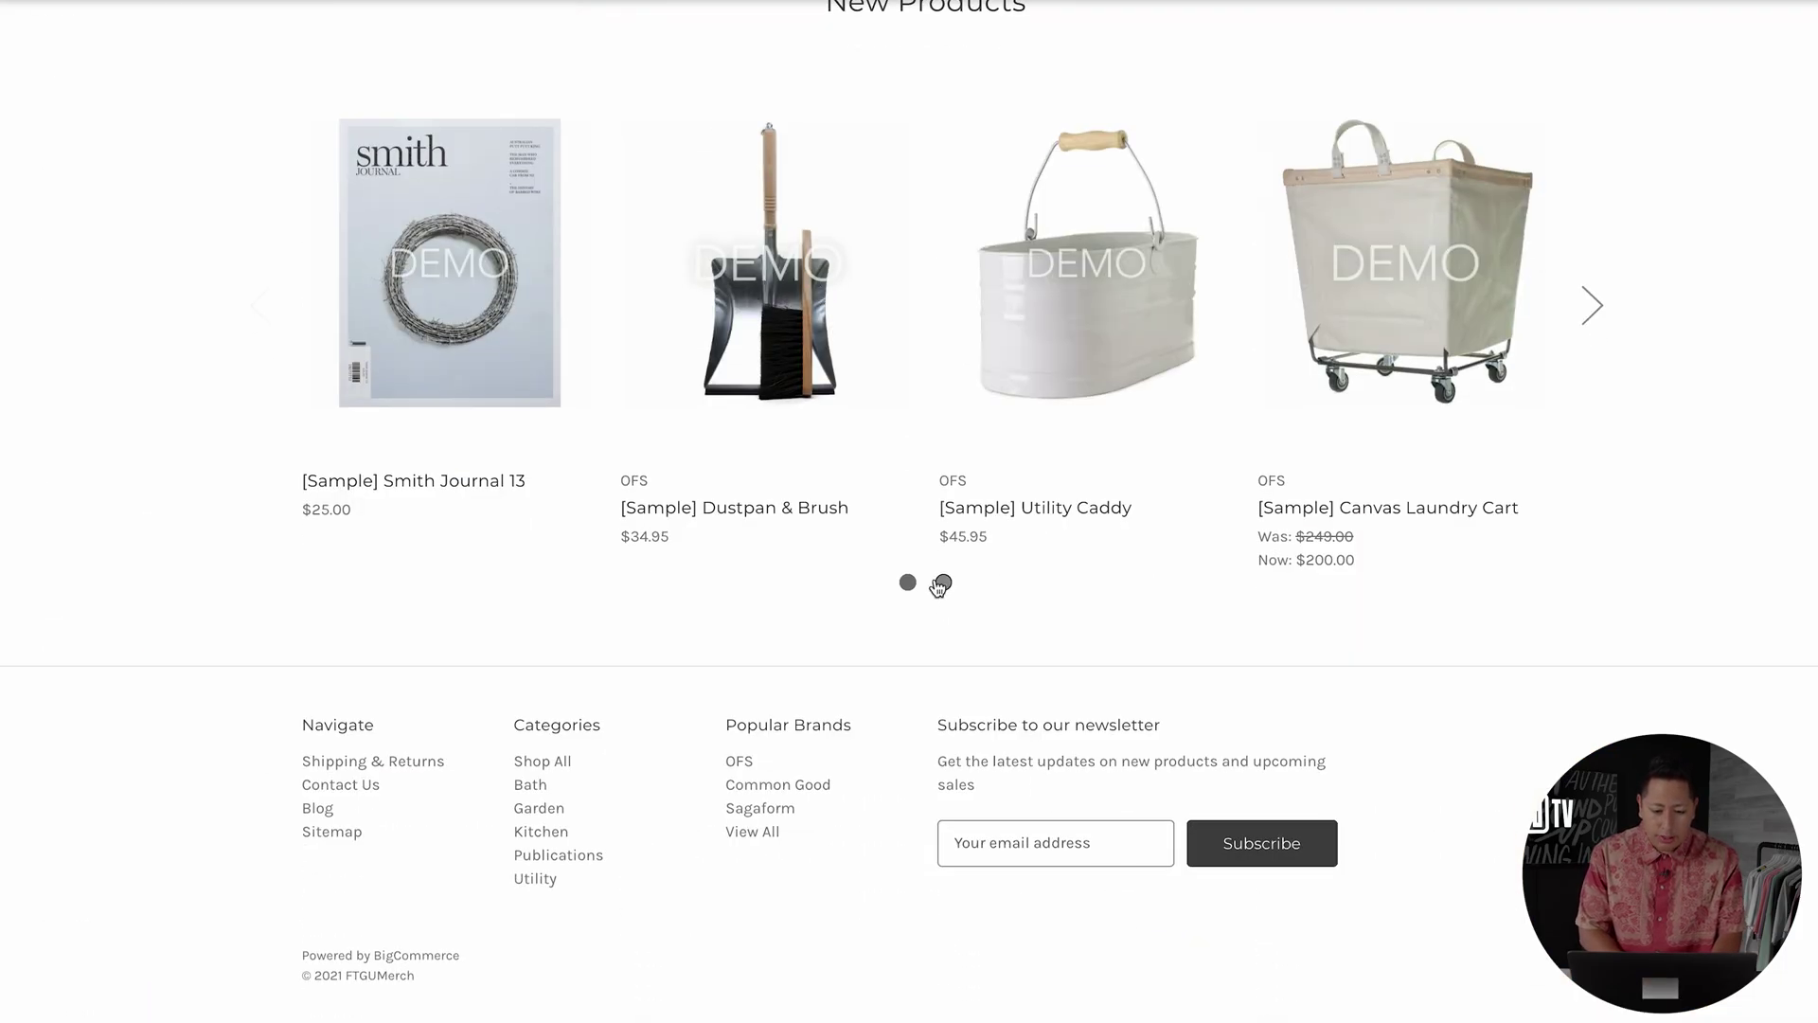
scroll(933, 540, "up", 20)
scroll(1591, 400, "down", 15)
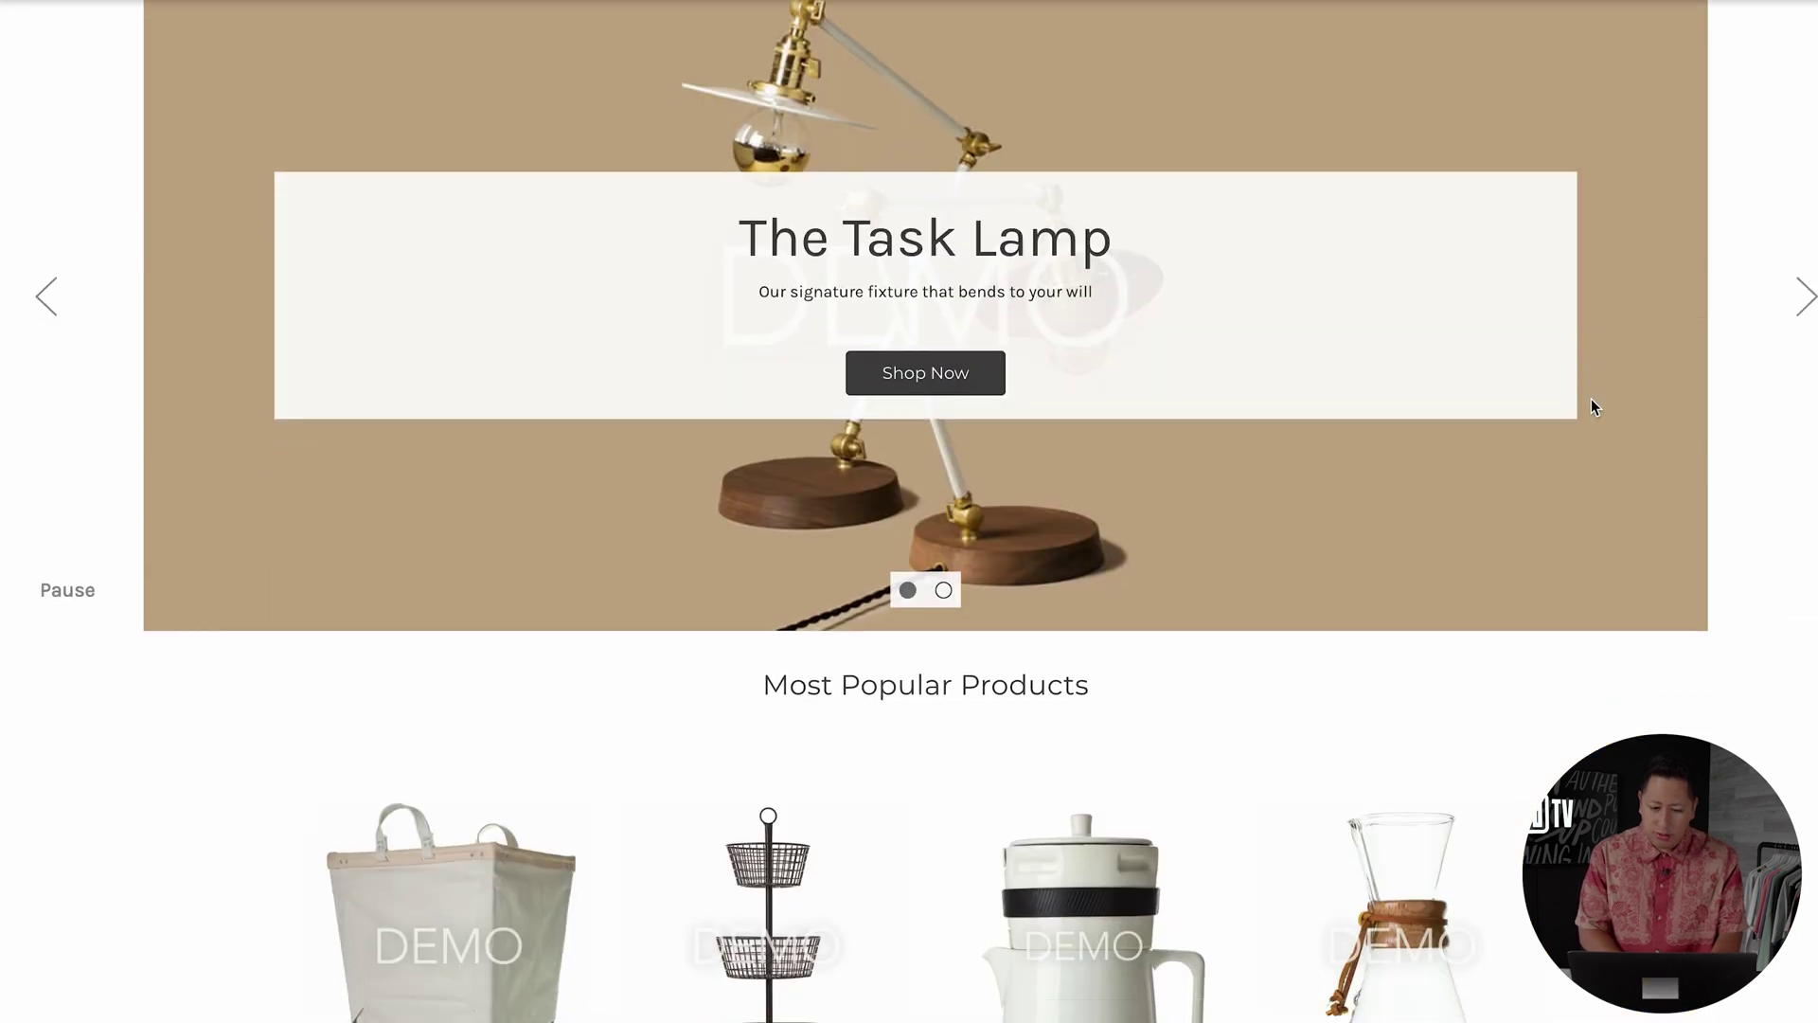
scroll(715, 310, "up", 15)
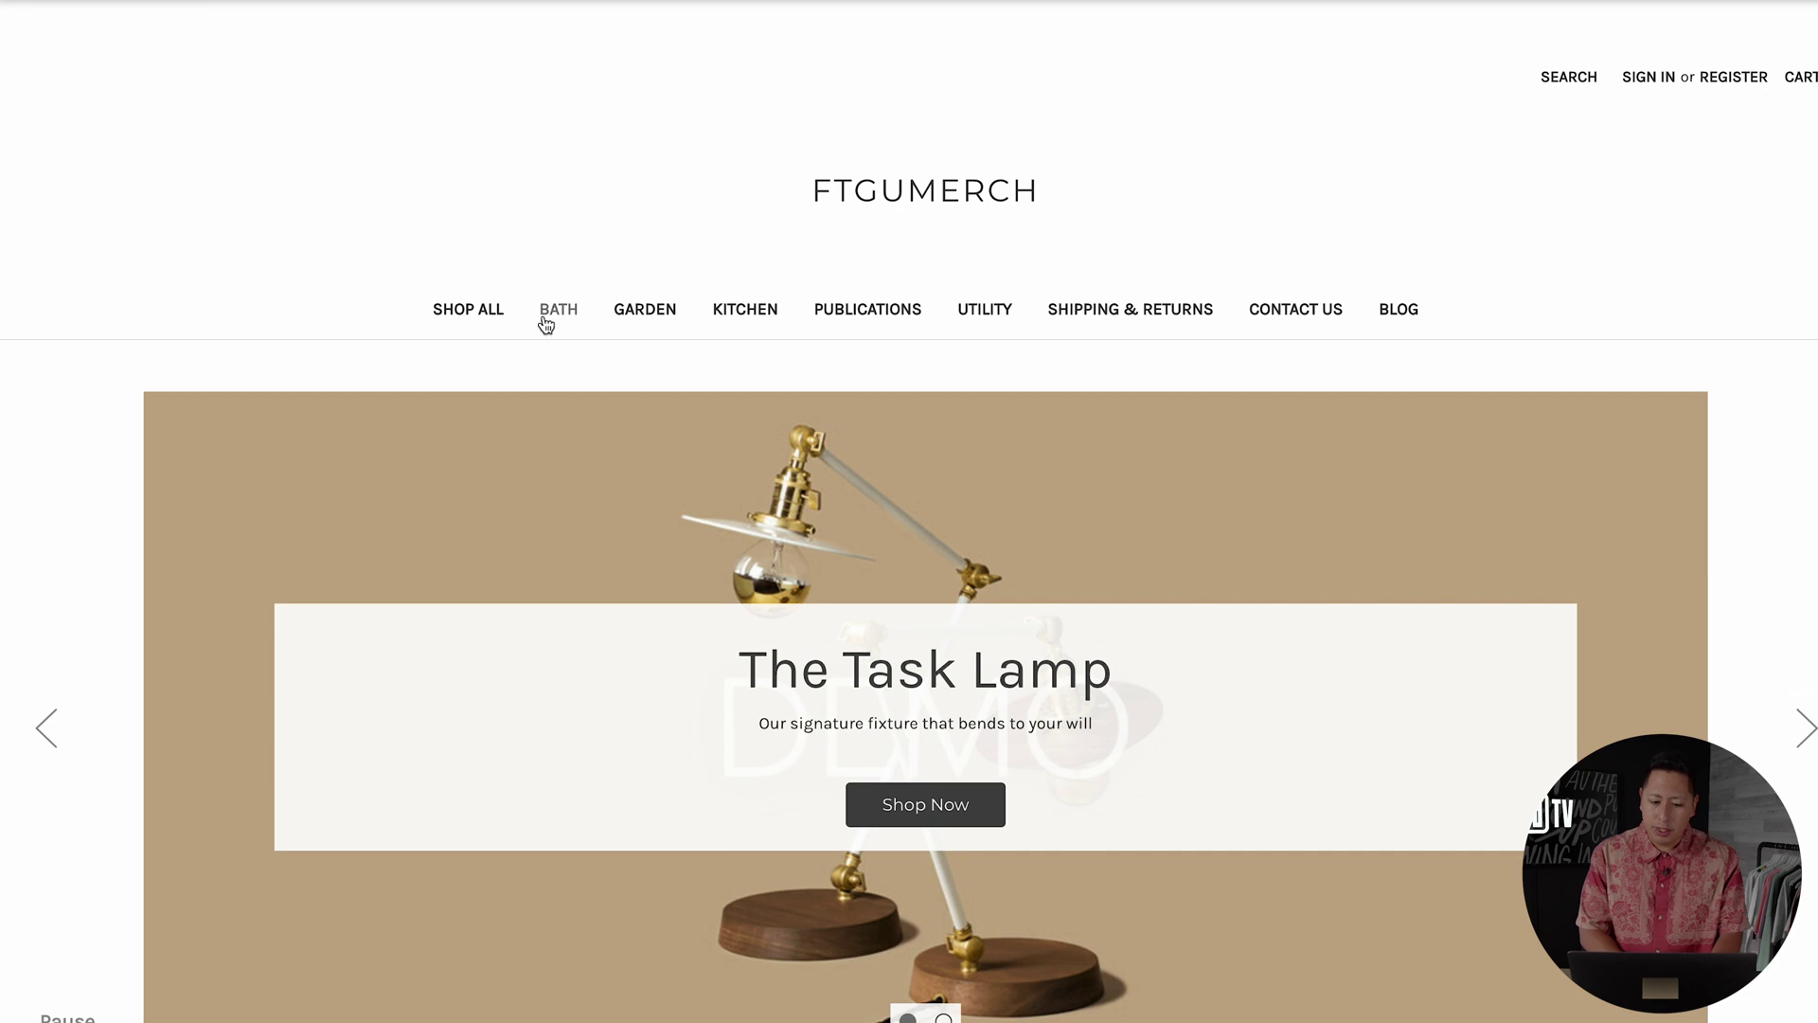
key("ctrl+w")
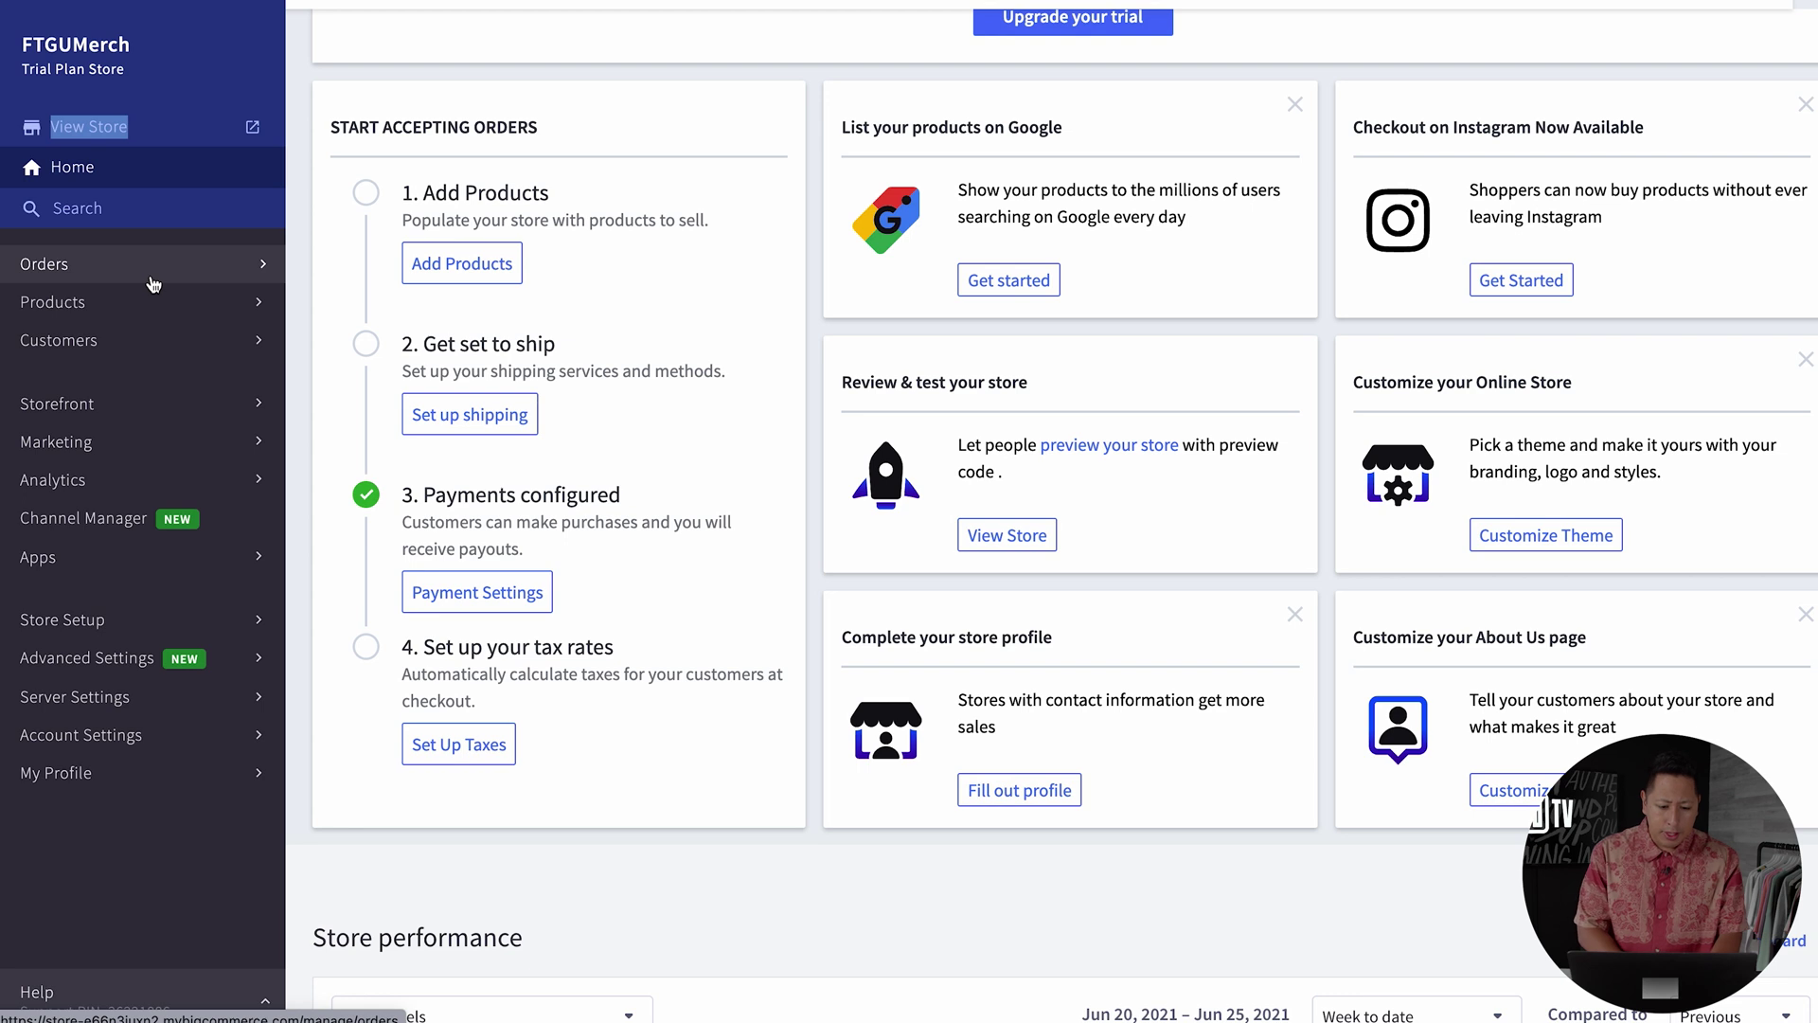
left_click(153, 275)
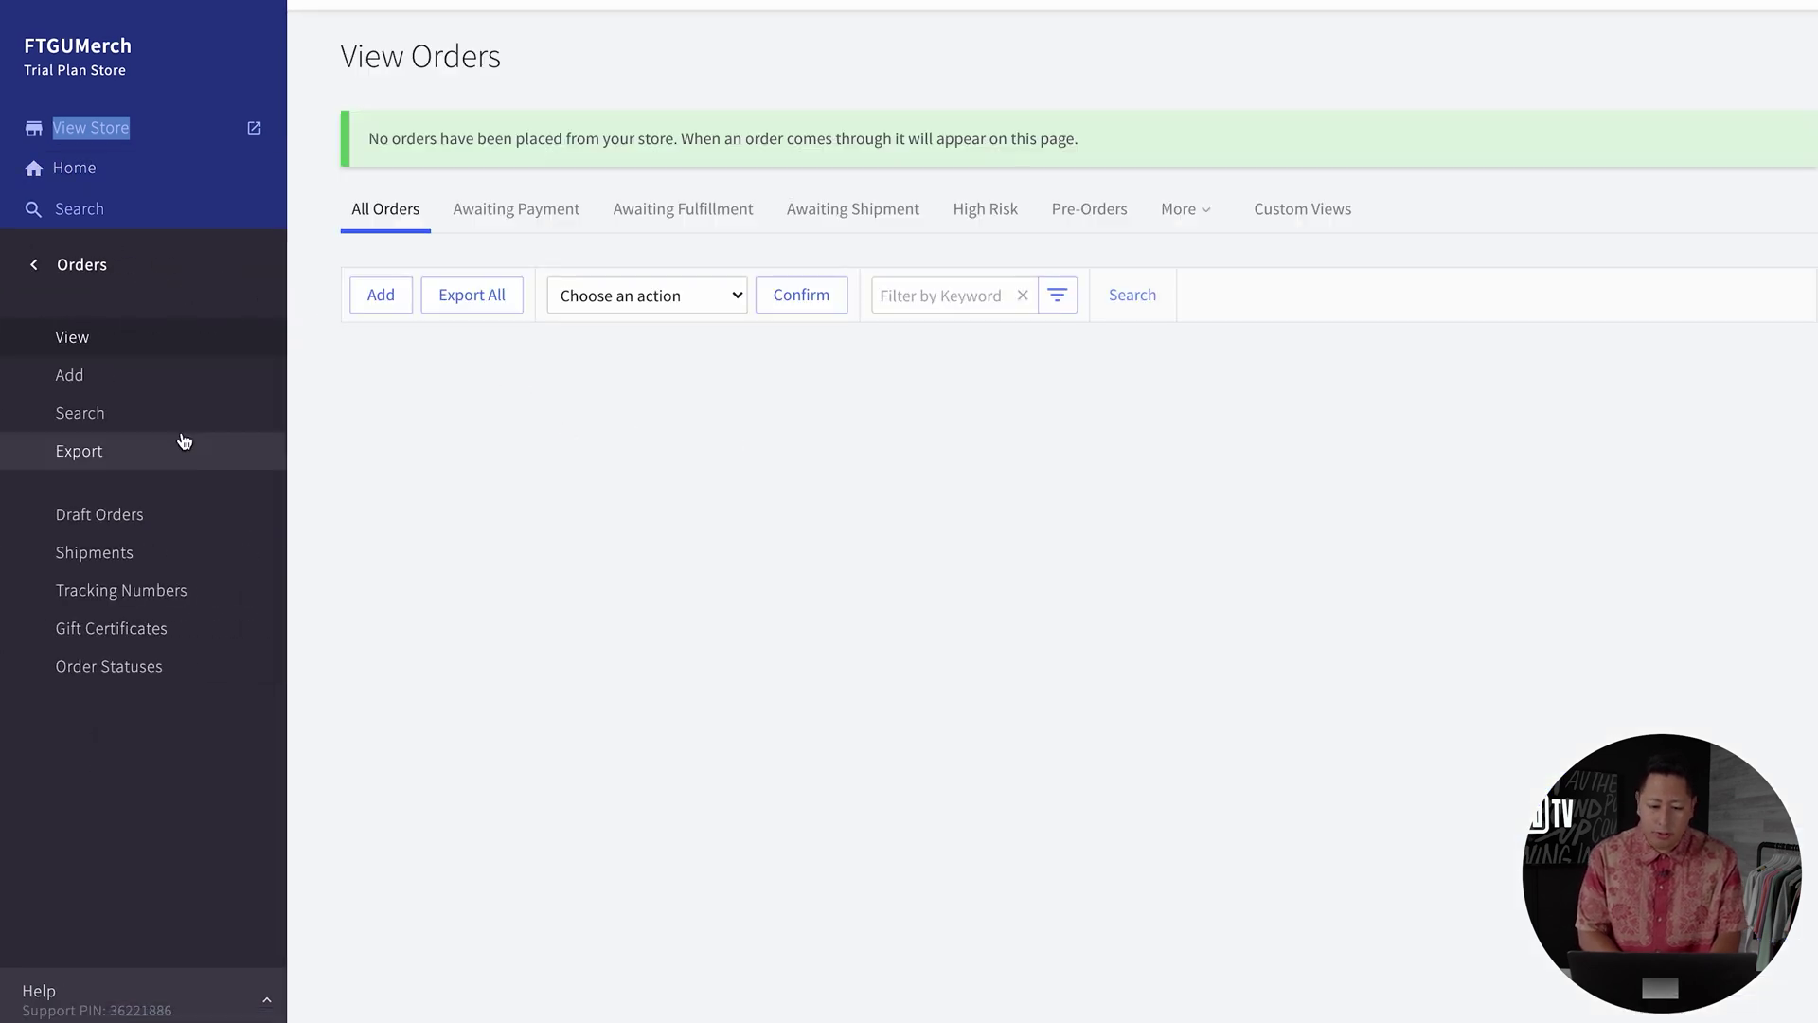
left_click(167, 379)
left_click(156, 411)
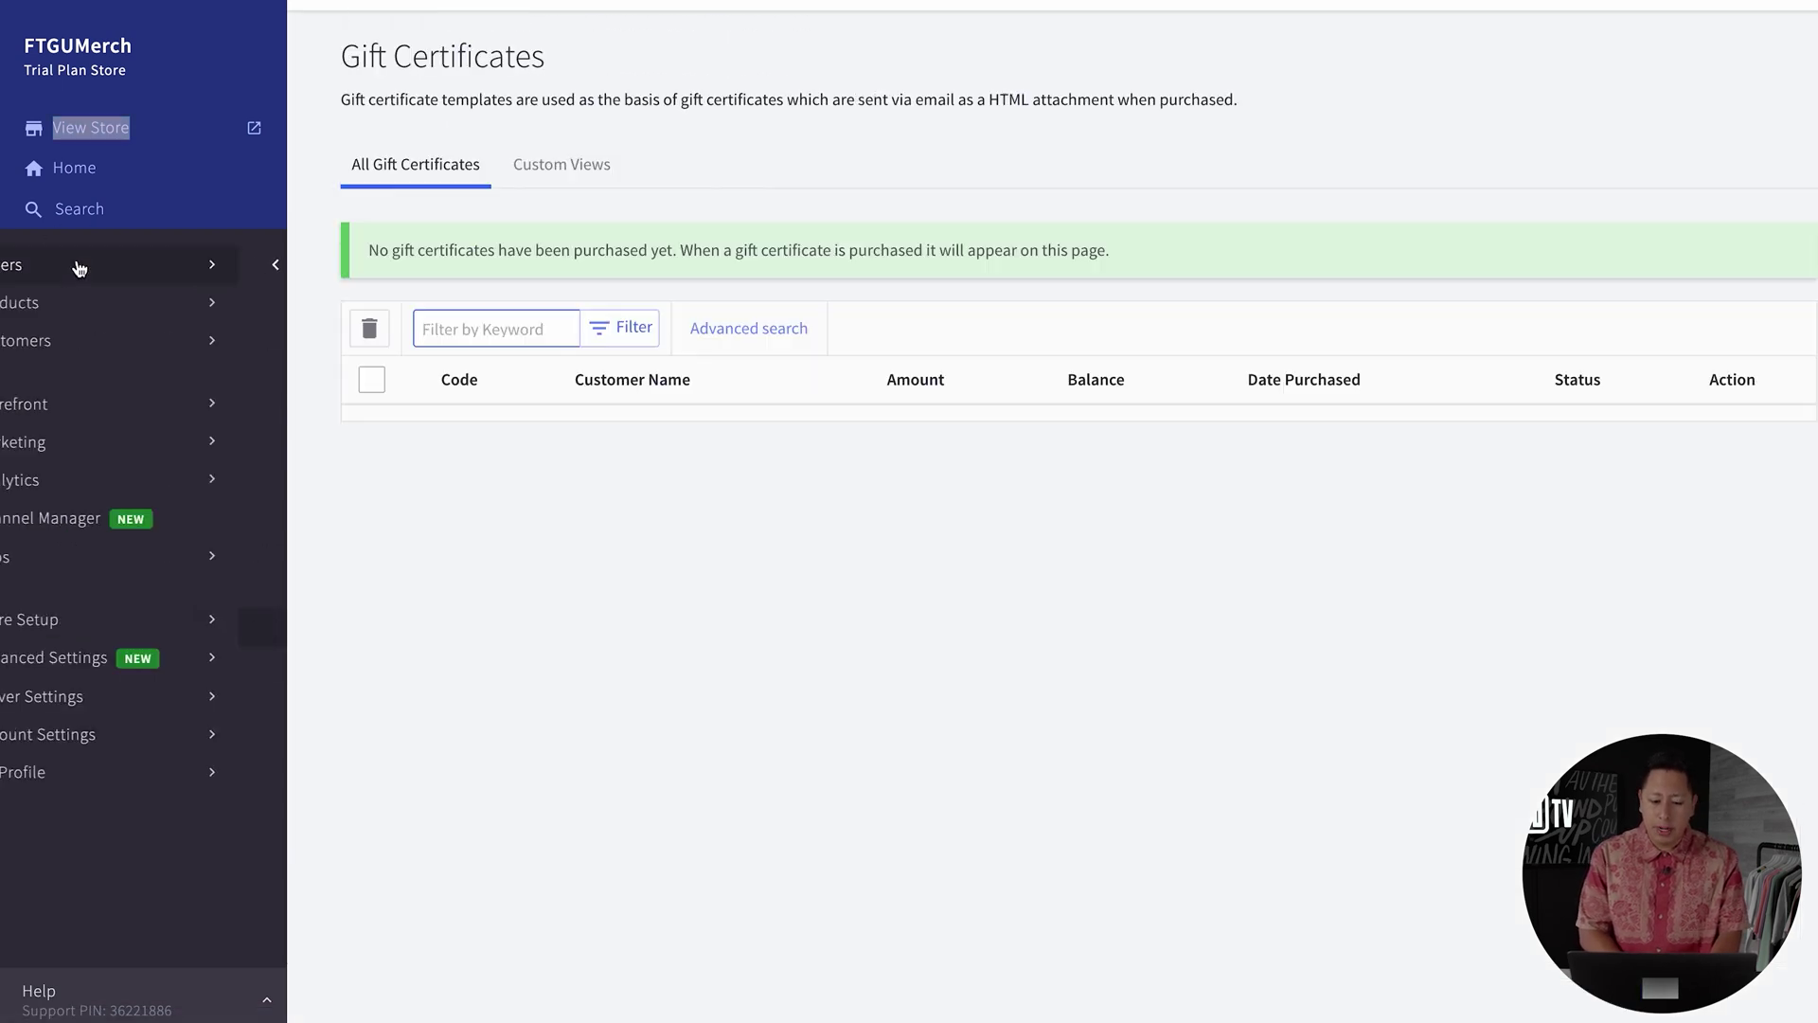
left_click(191, 288)
scroll(622, 343, "down", 6)
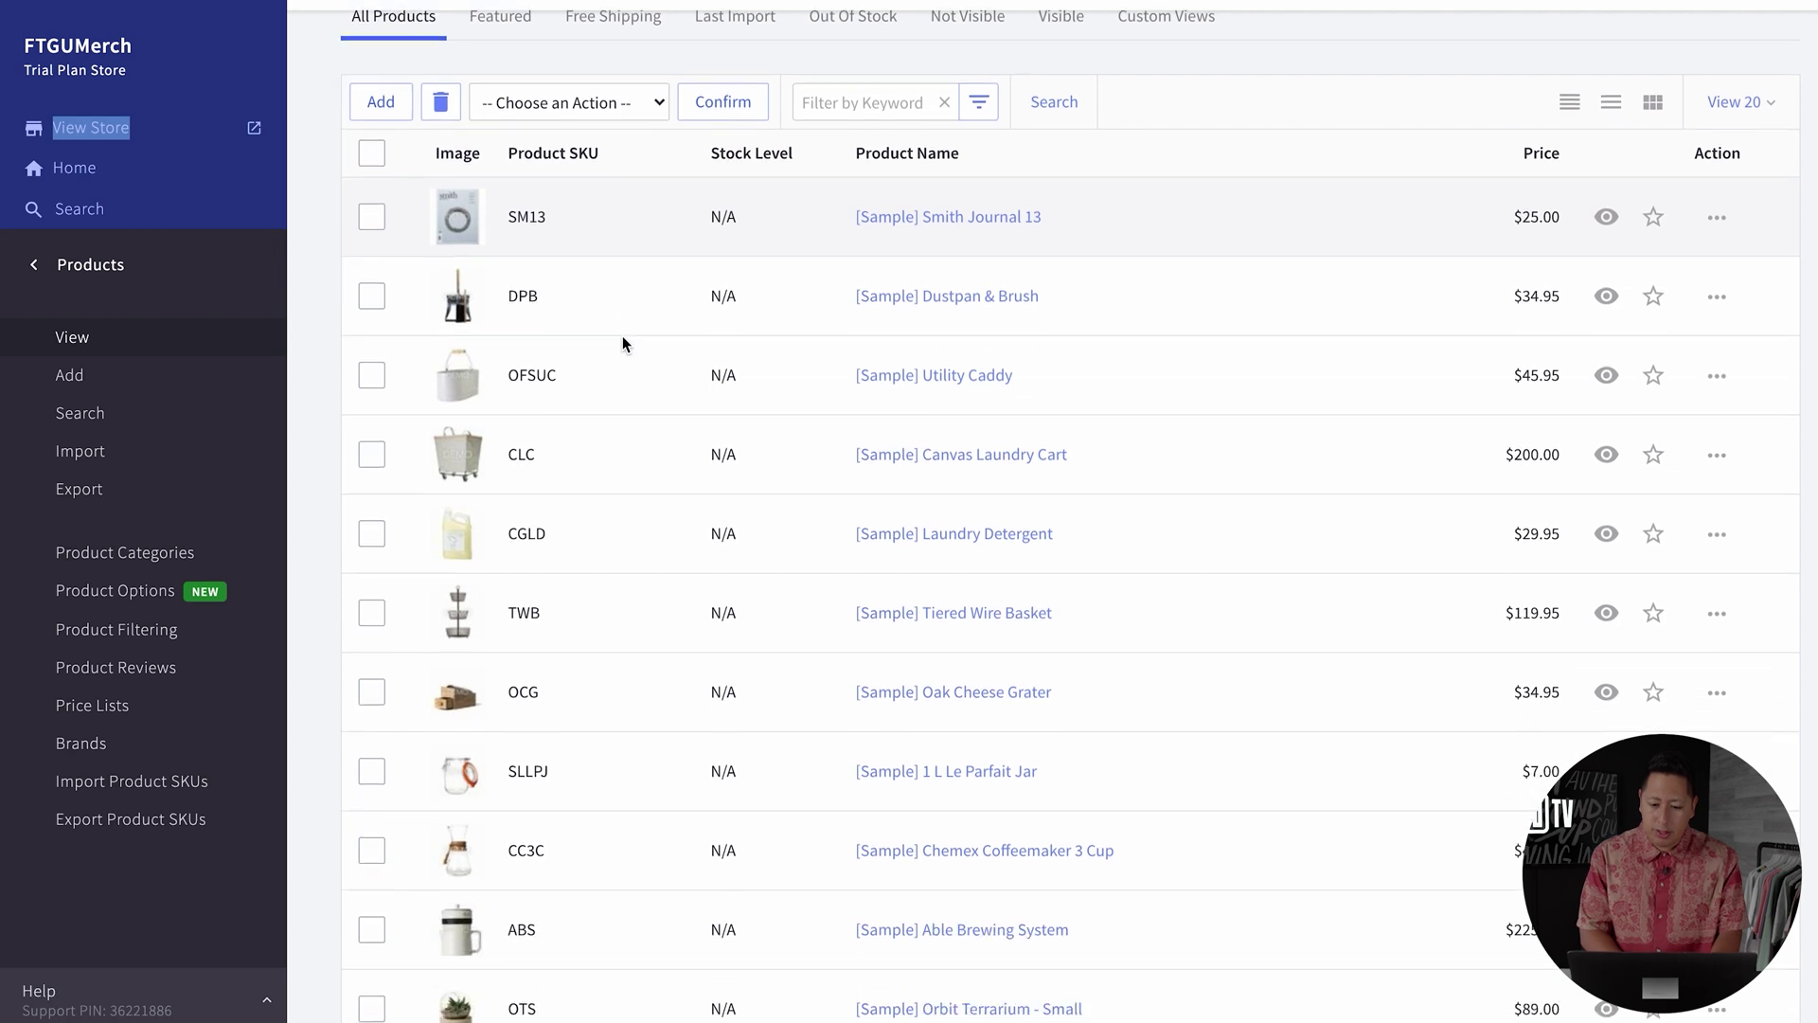
scroll(653, 431, "up", 6)
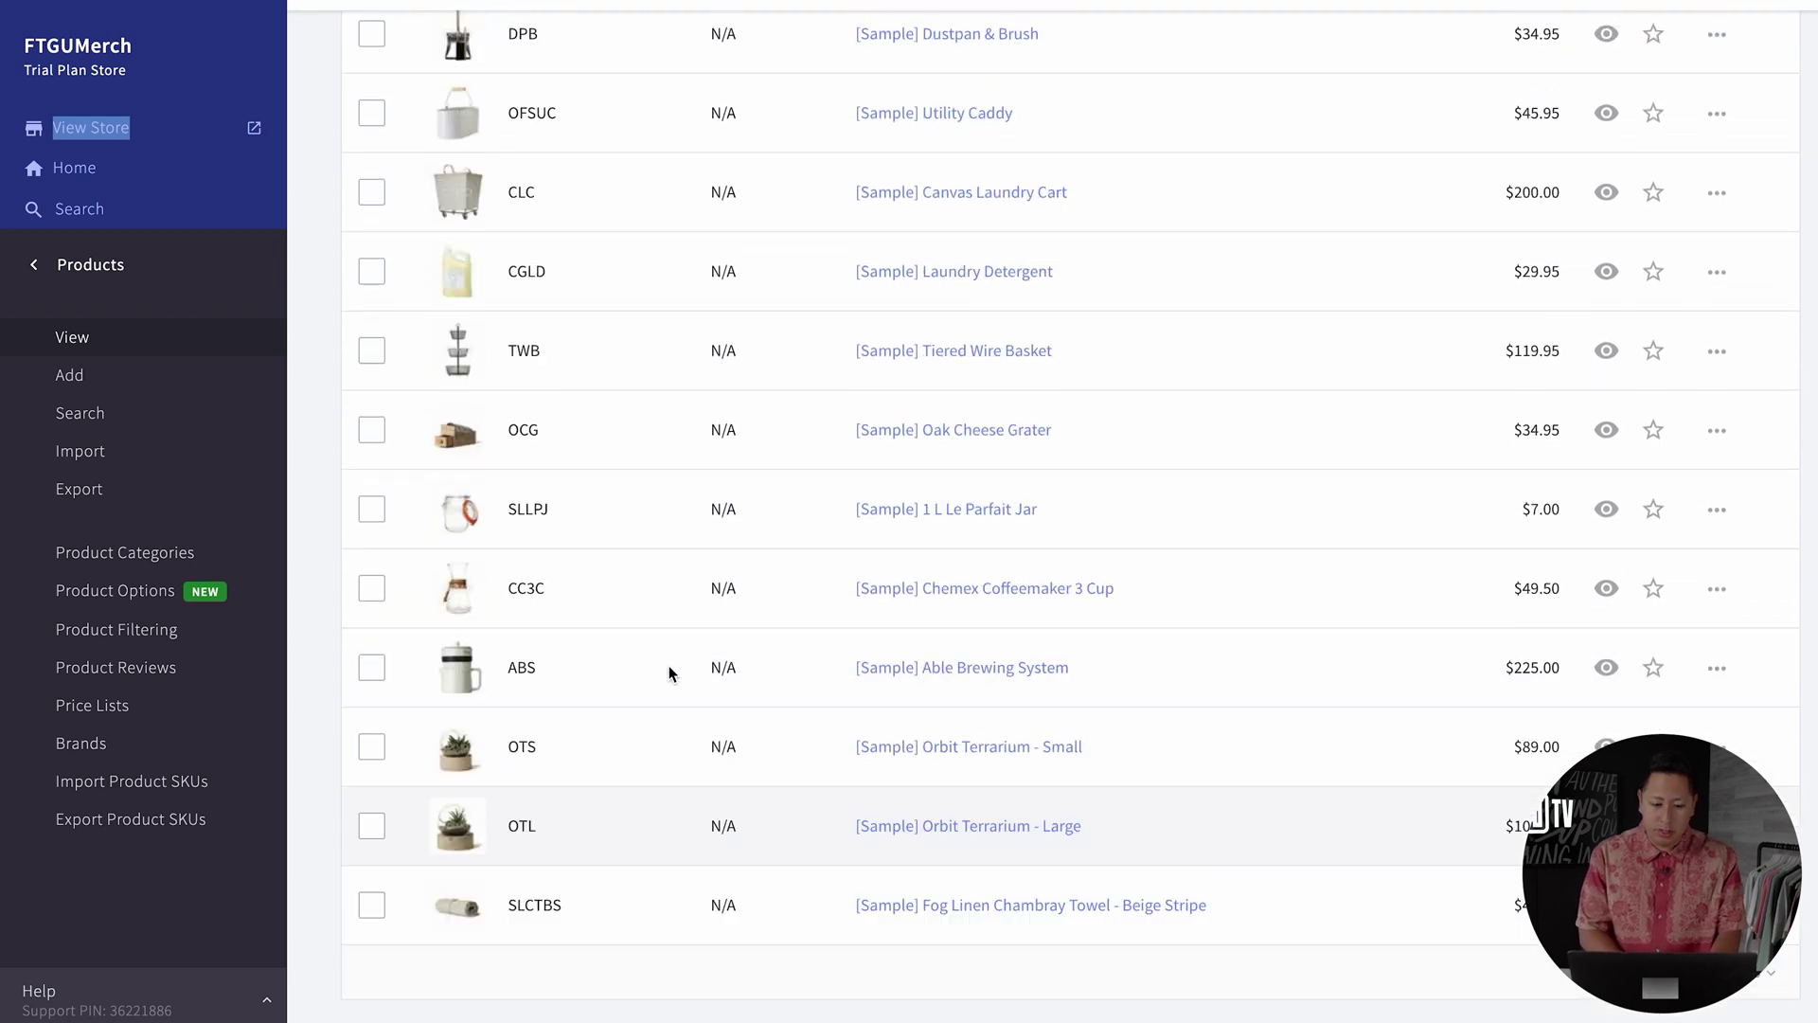
scroll(633, 414, "down", 6)
scroll(619, 535, "up", 5)
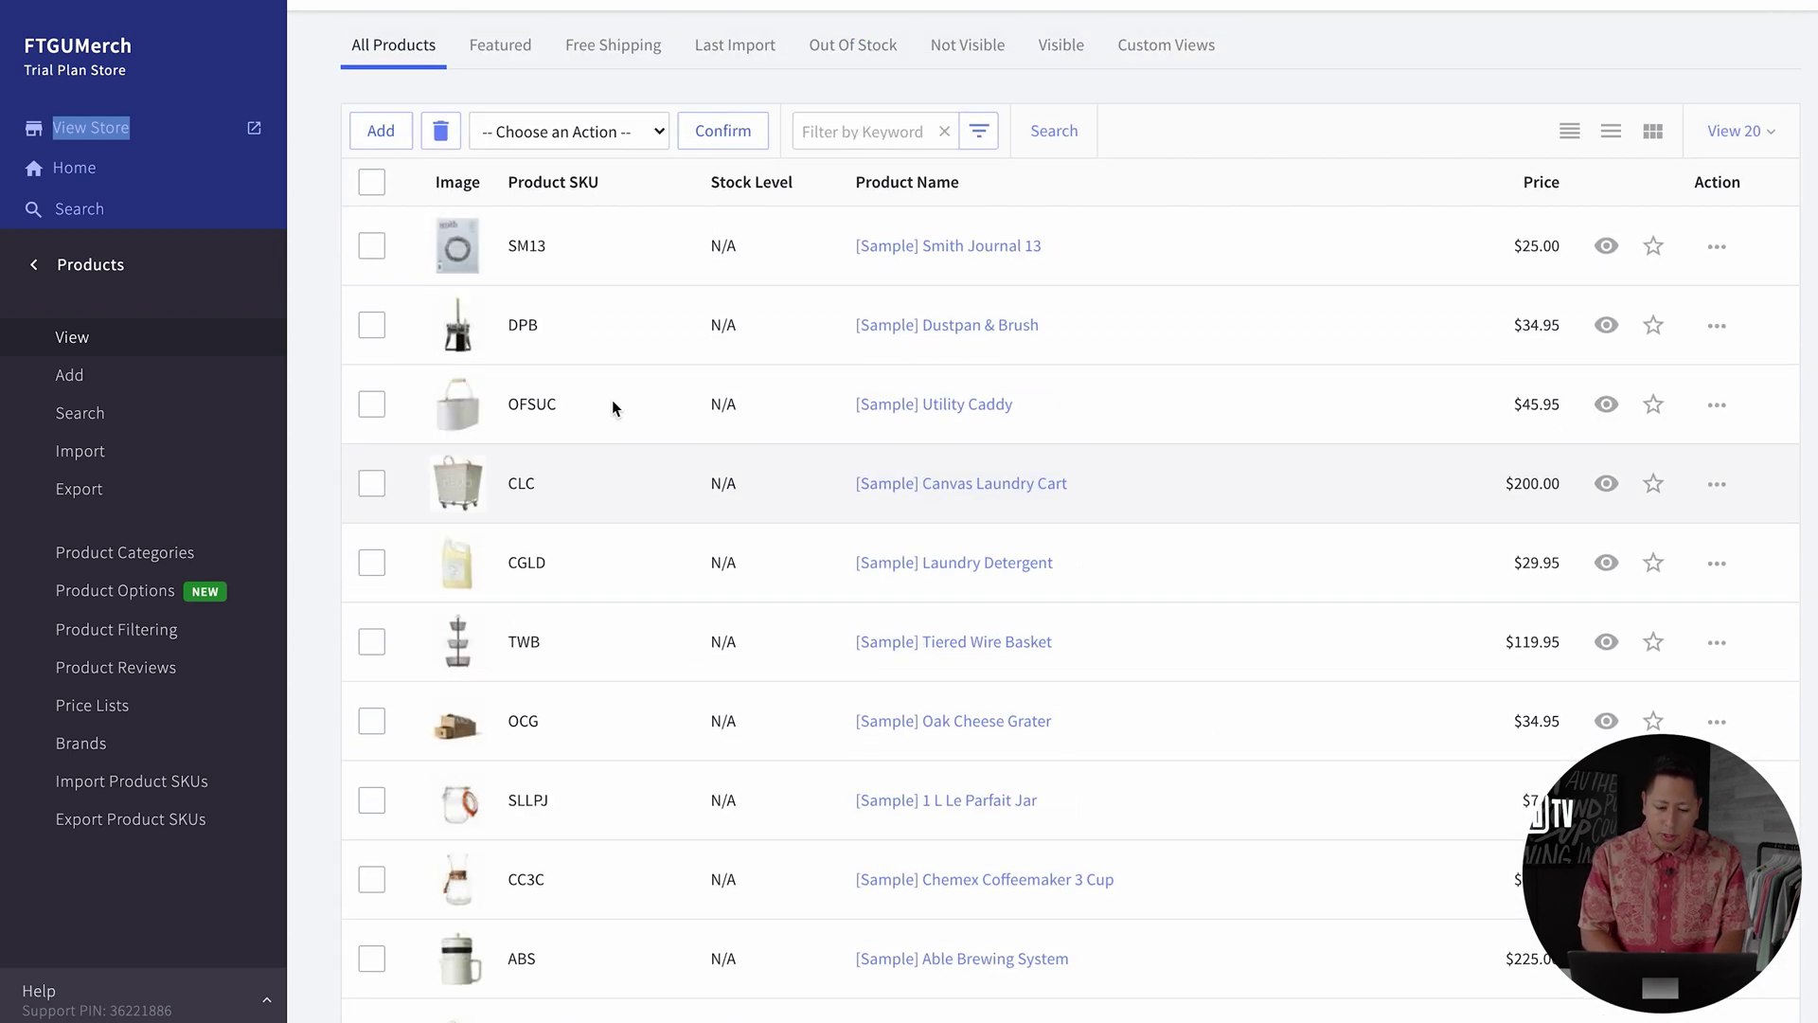
left_click(371, 182)
left_click(371, 182)
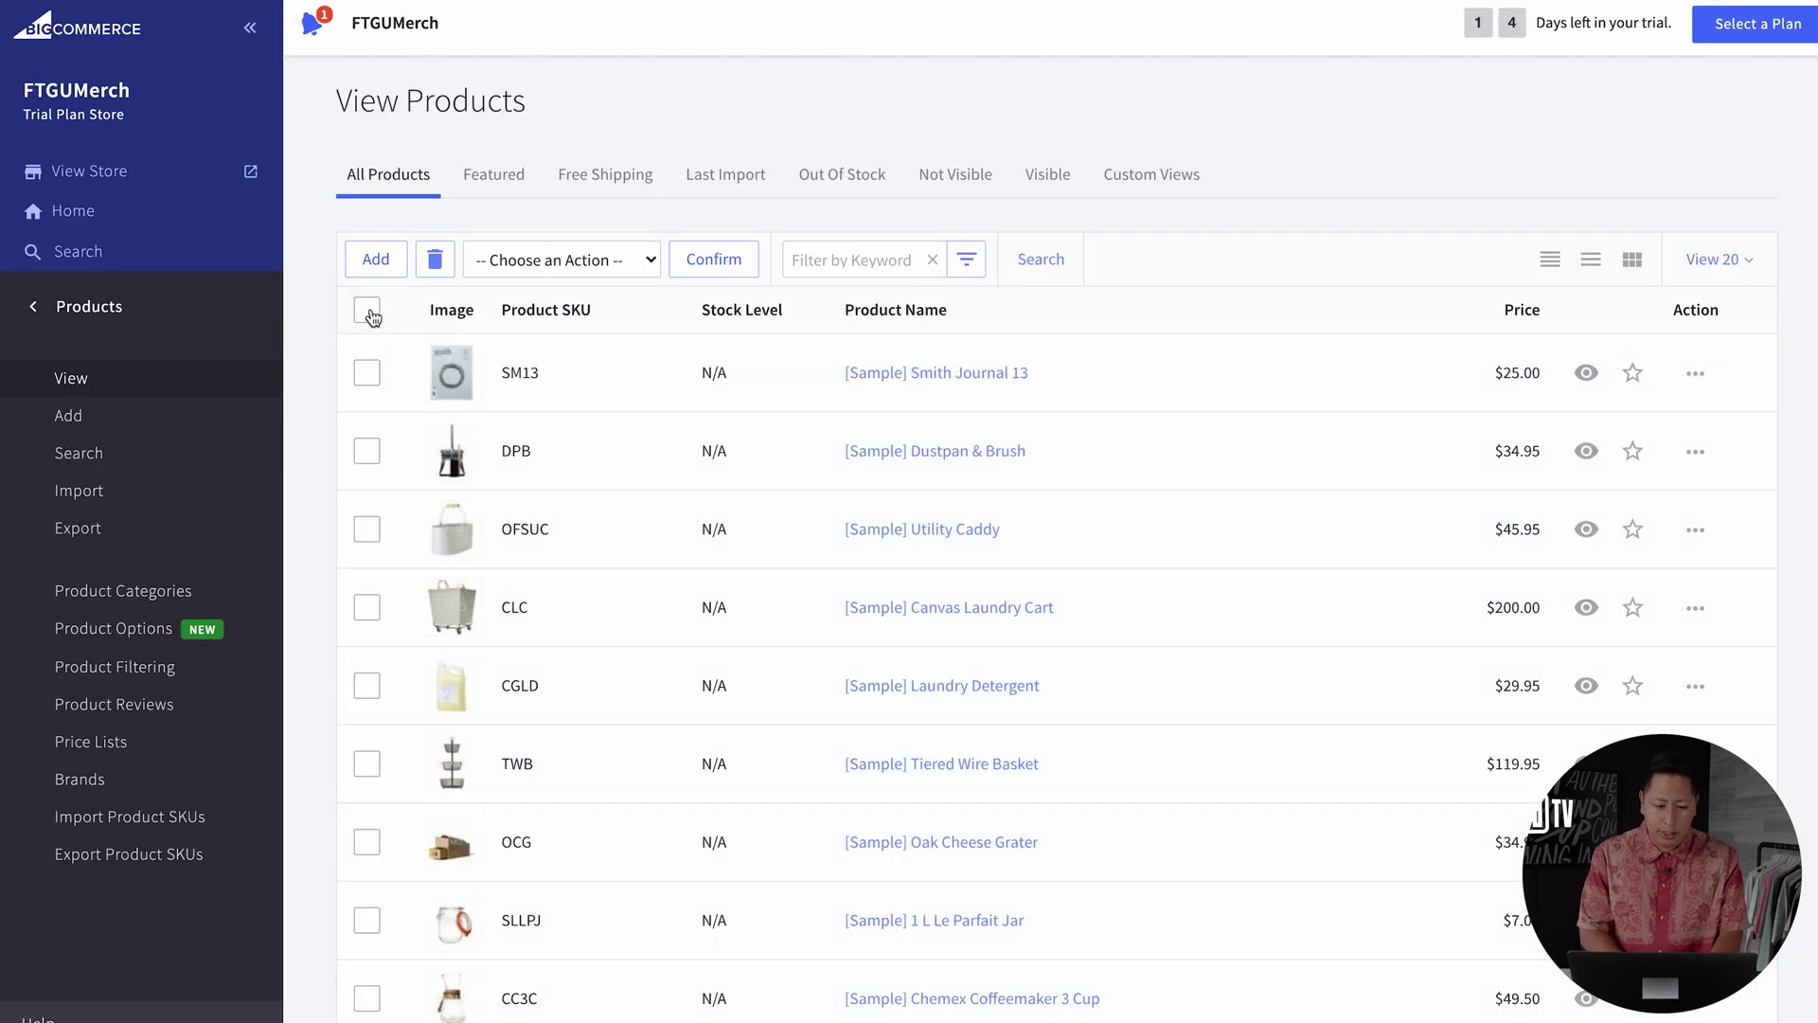
left_click(372, 182)
left_click(433, 267)
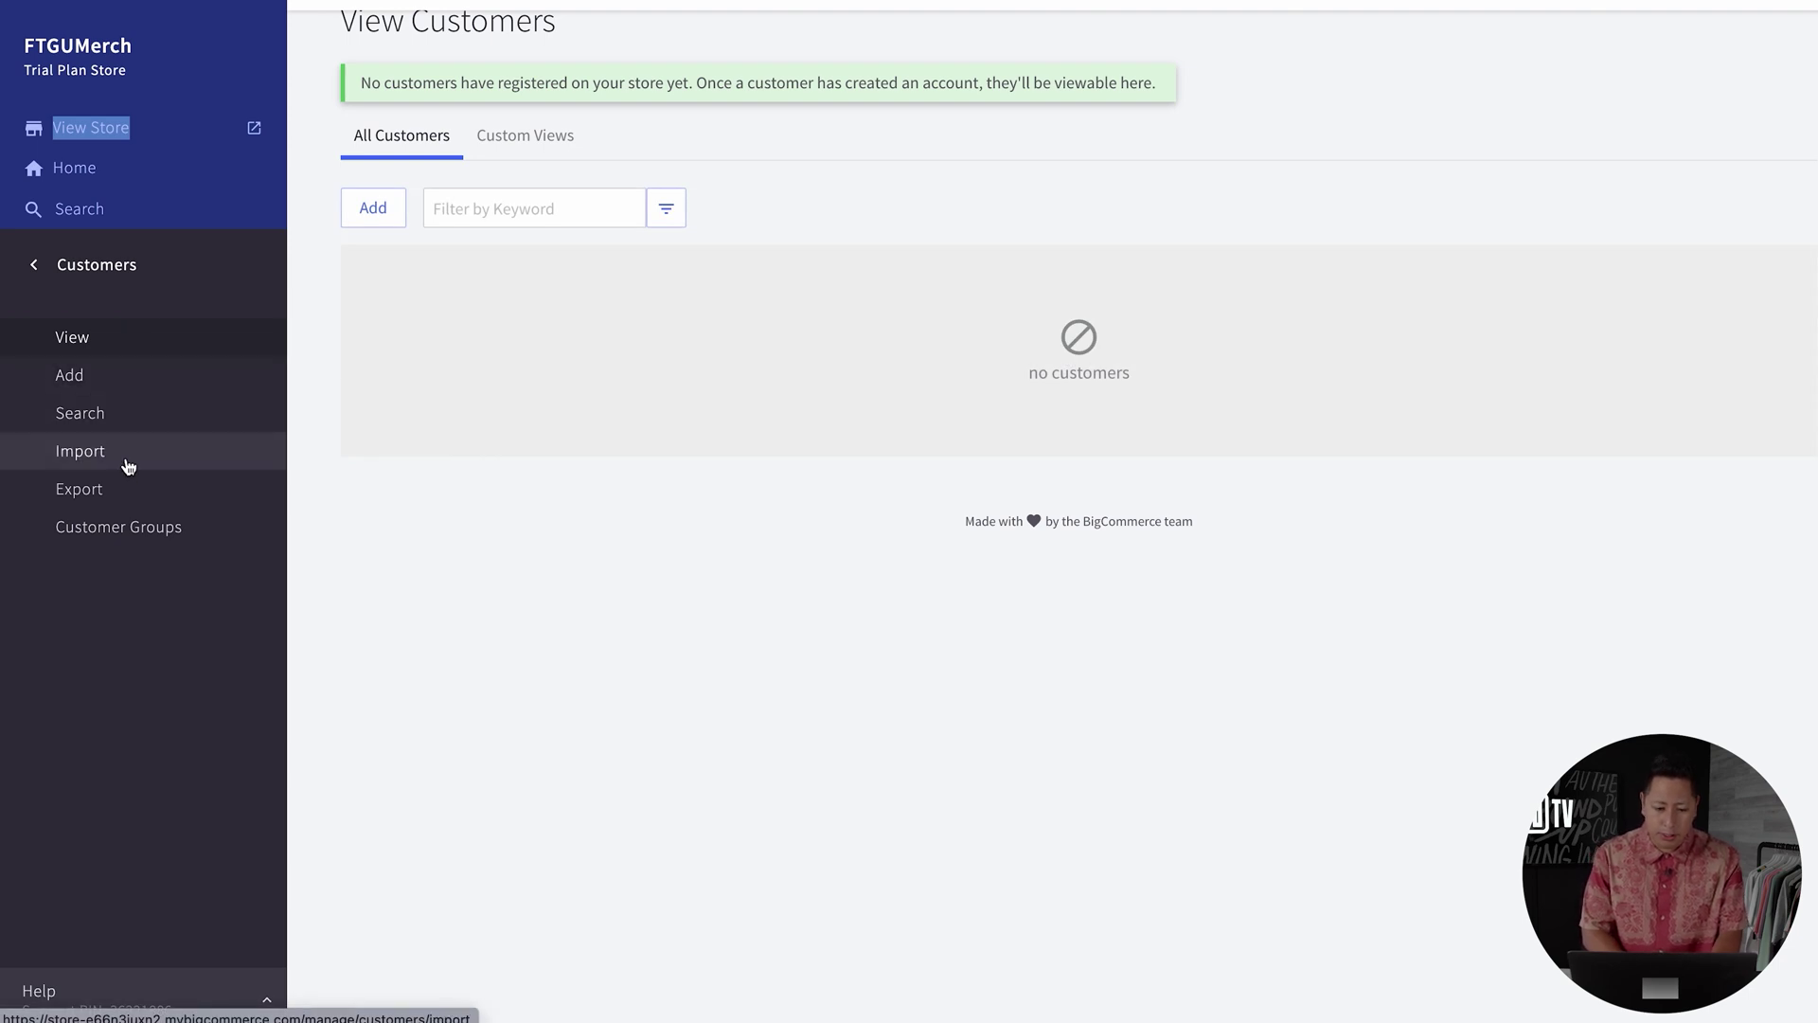
left_click(43, 265)
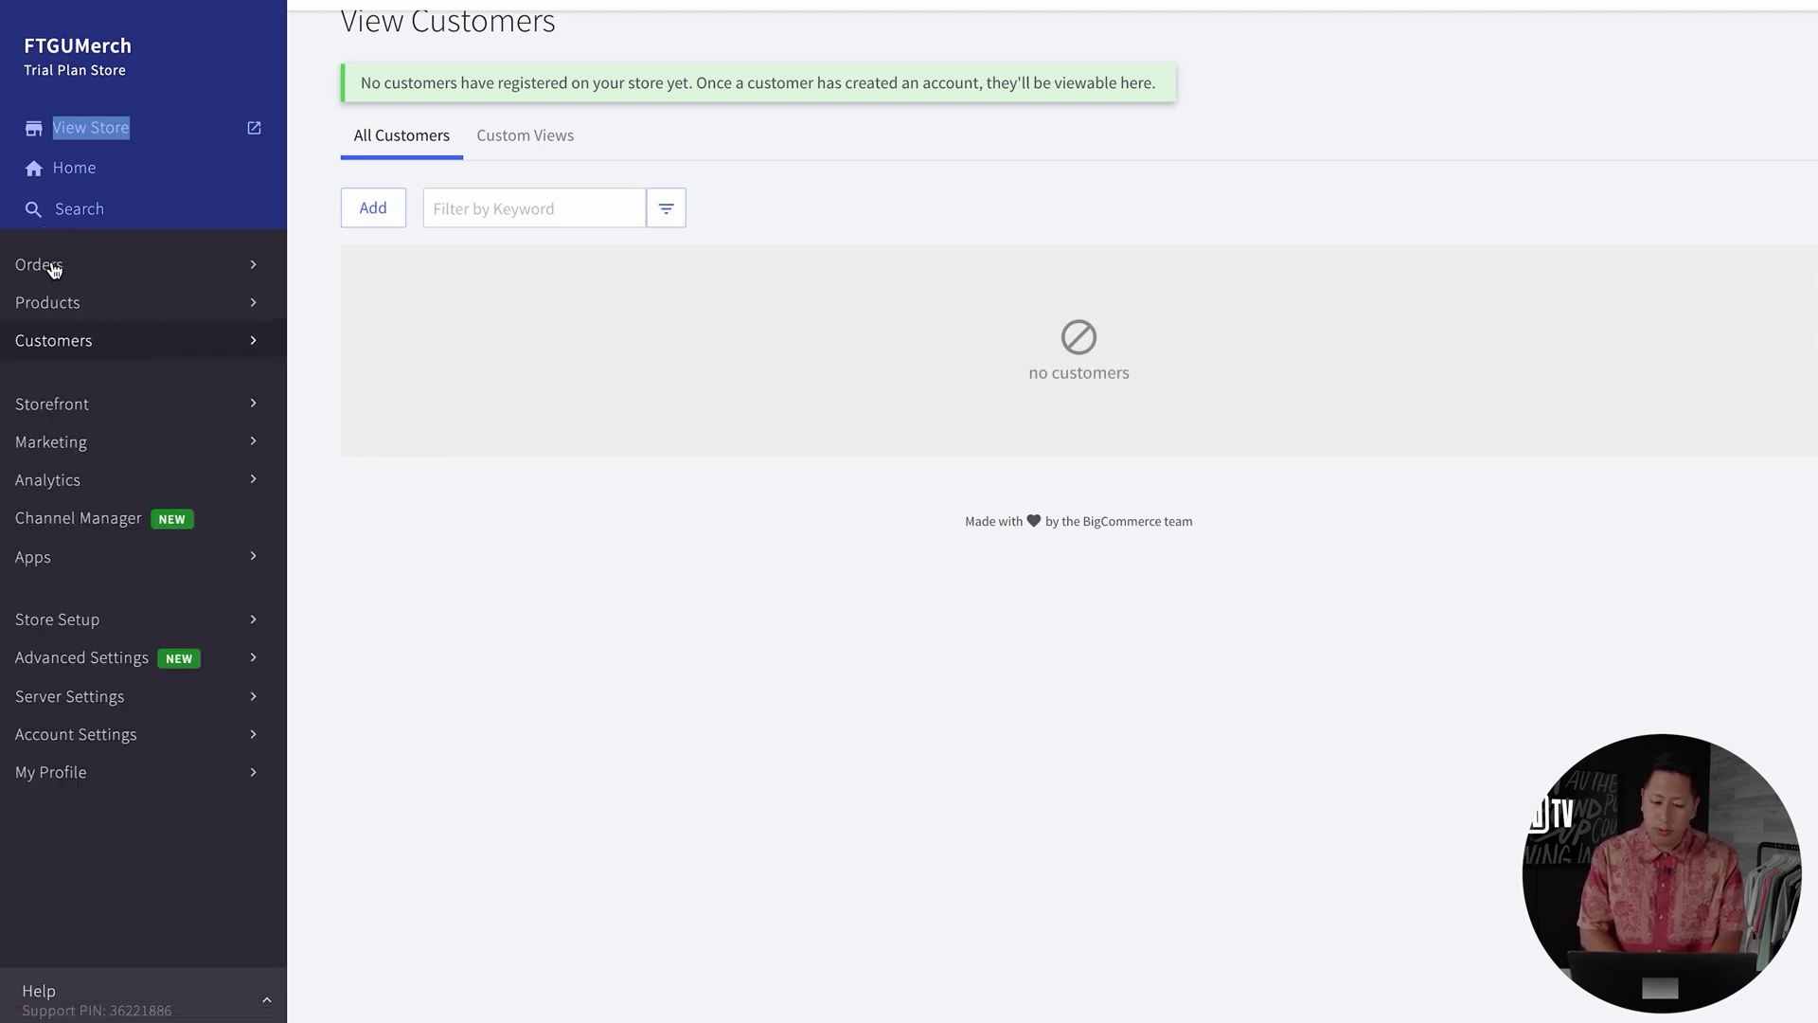
left_click(154, 341)
left_click(130, 453)
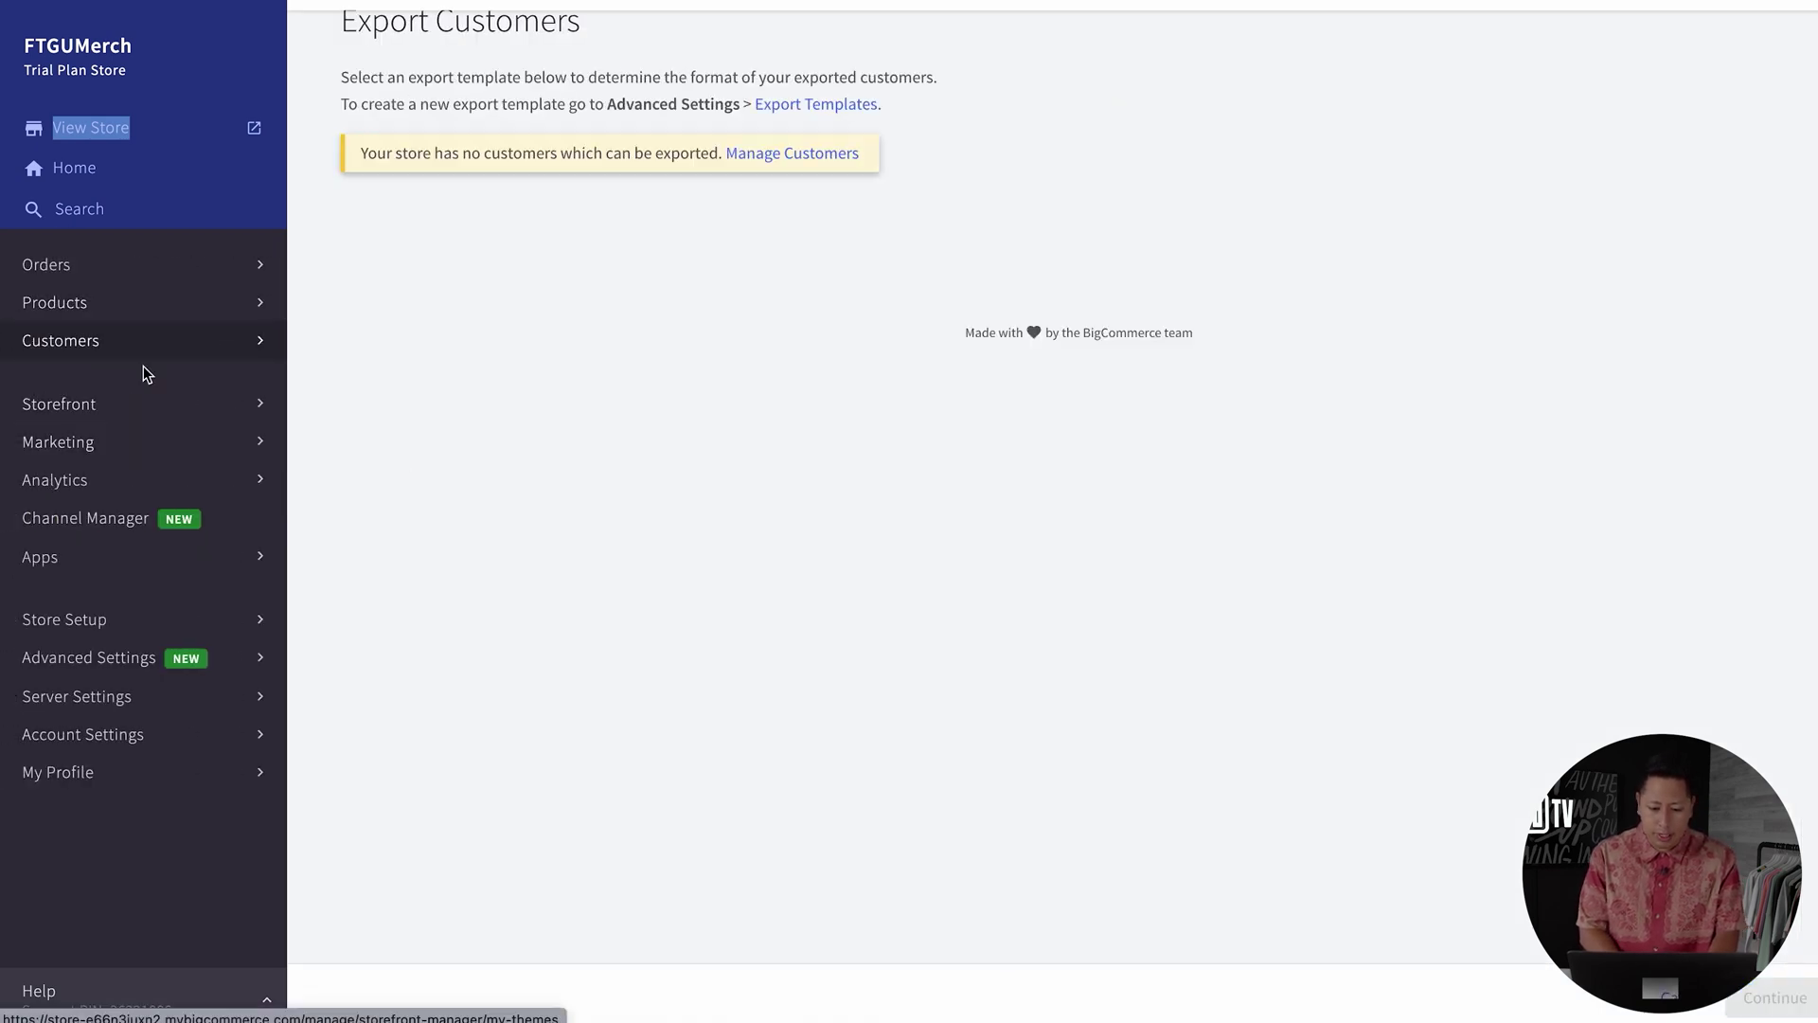
left_click(162, 449)
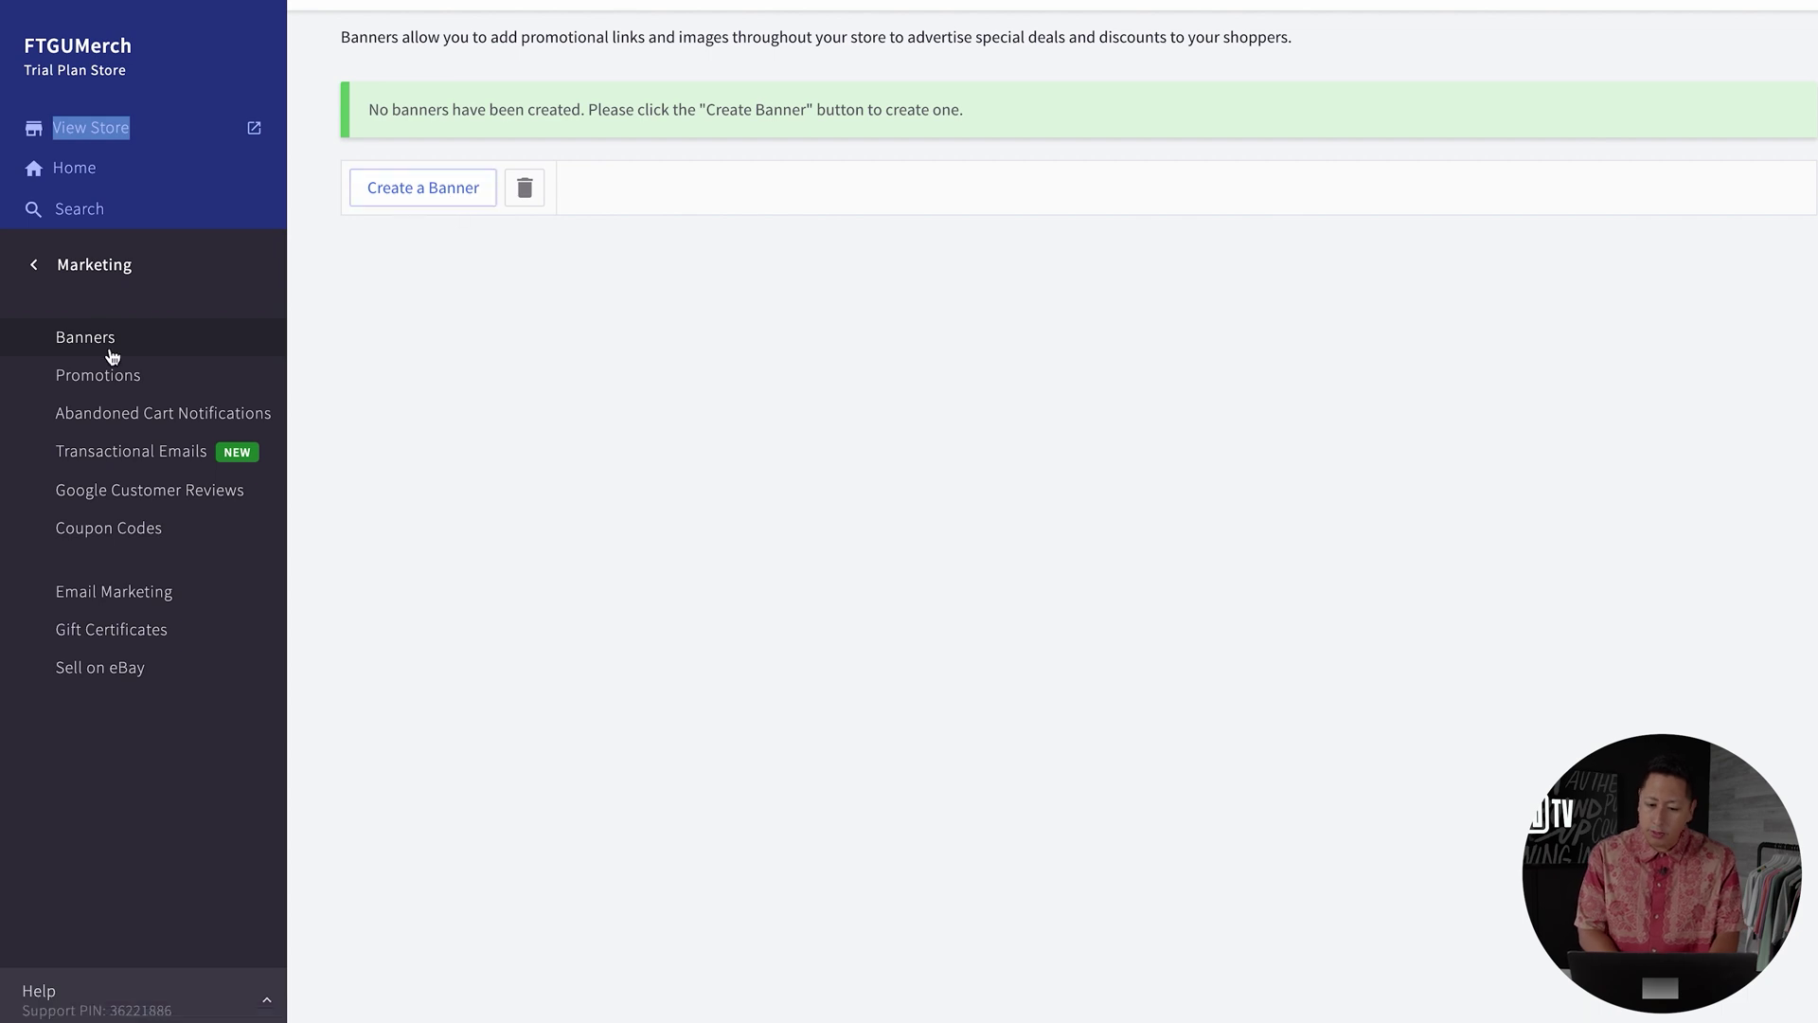
left_click(228, 374)
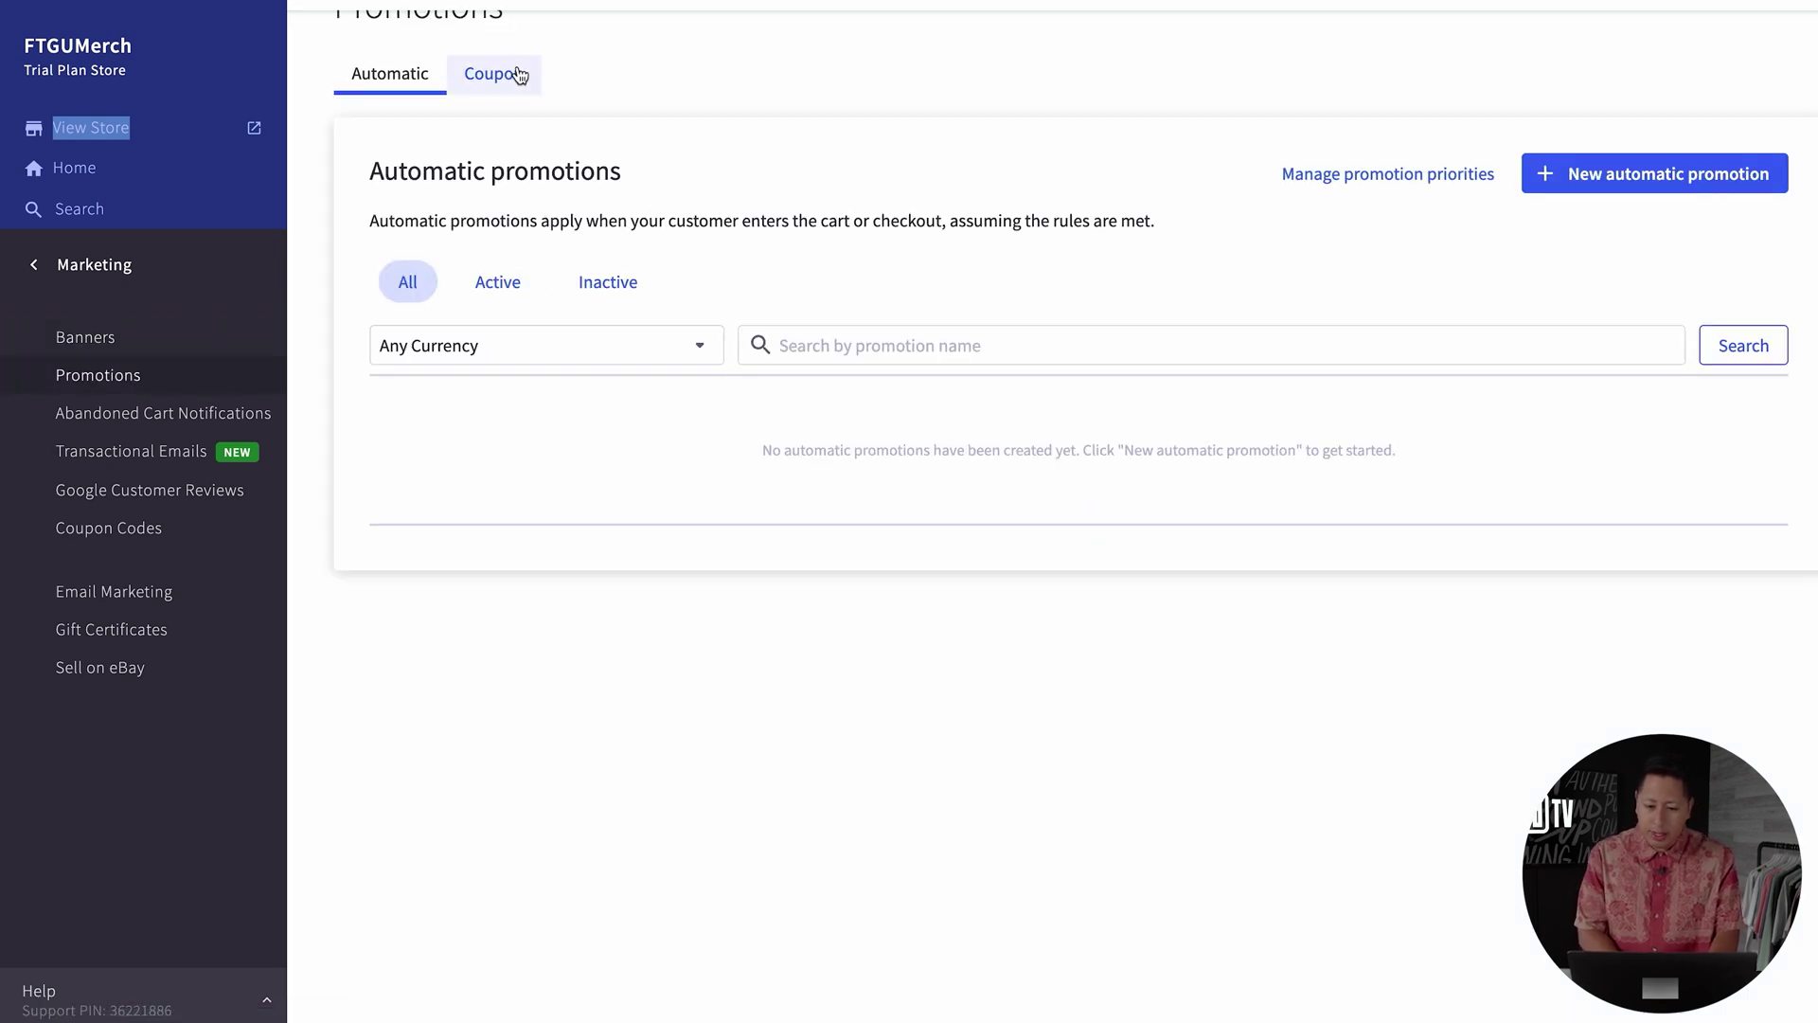
left_click(1690, 185)
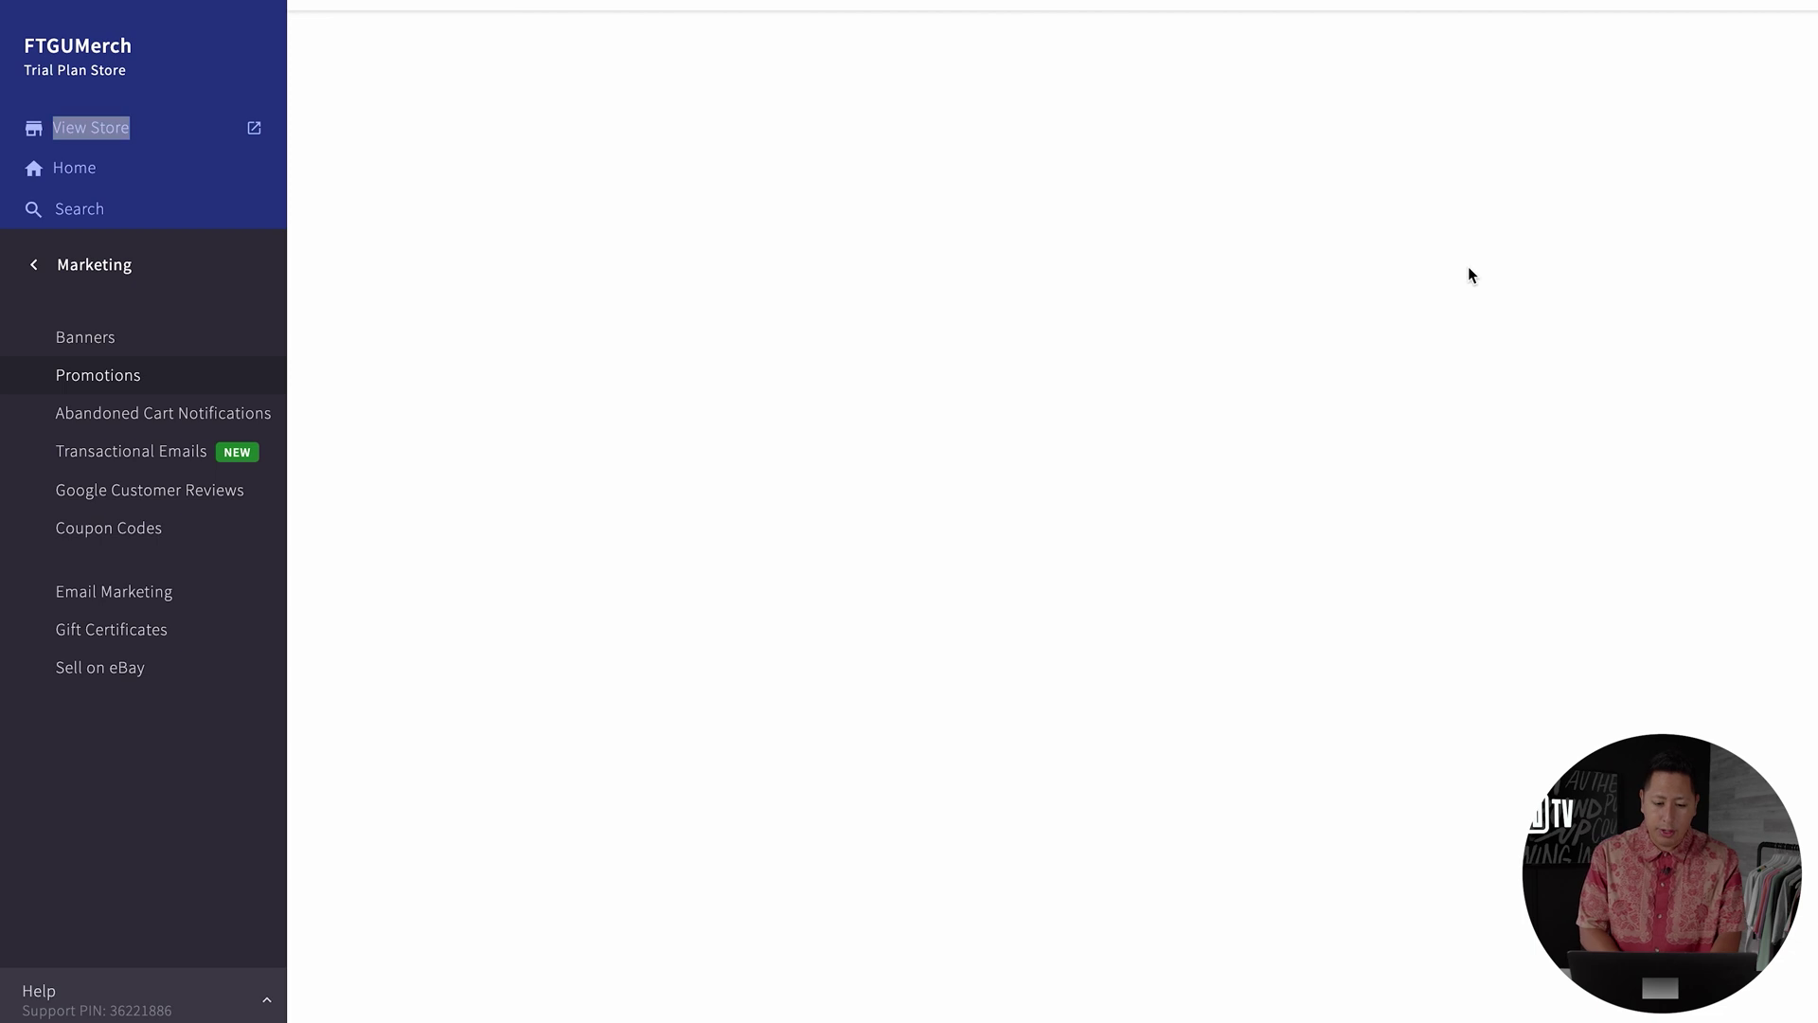
left_click(74, 168)
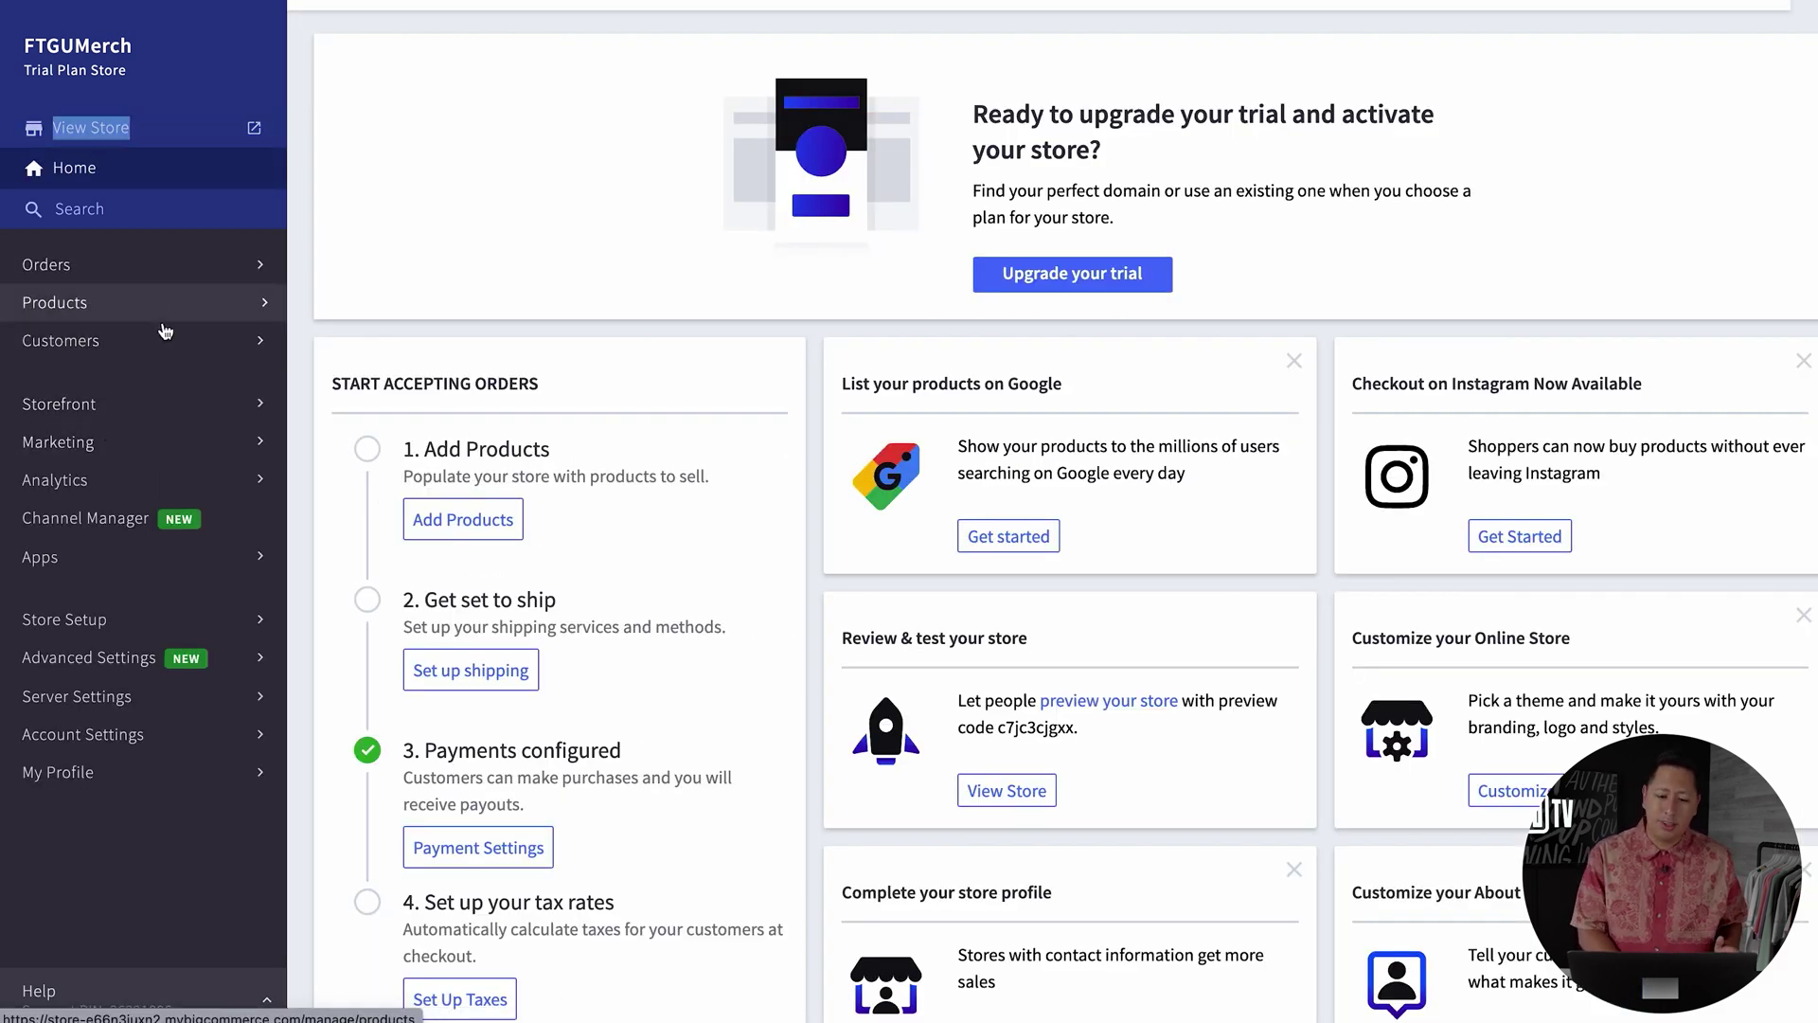
Browse the Theme Marketplace filtered to paid Fashion & Jewelry themes.
left_click(154, 411)
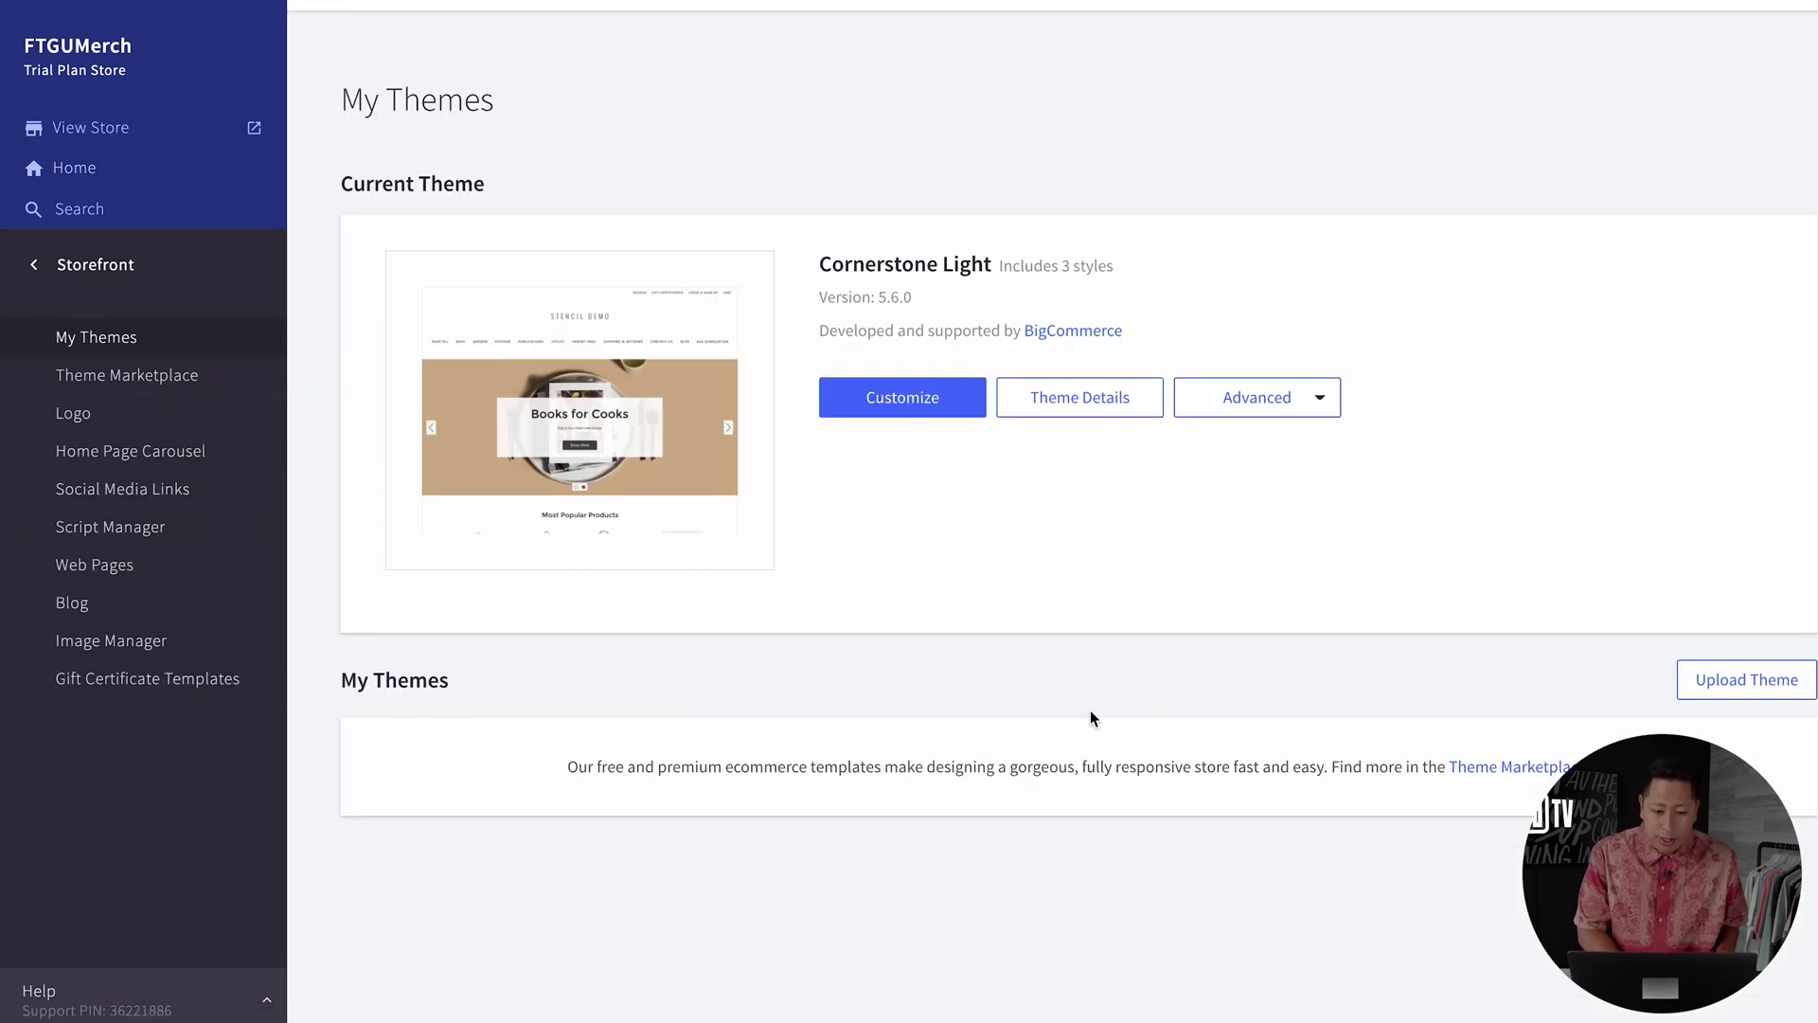
left_click(189, 375)
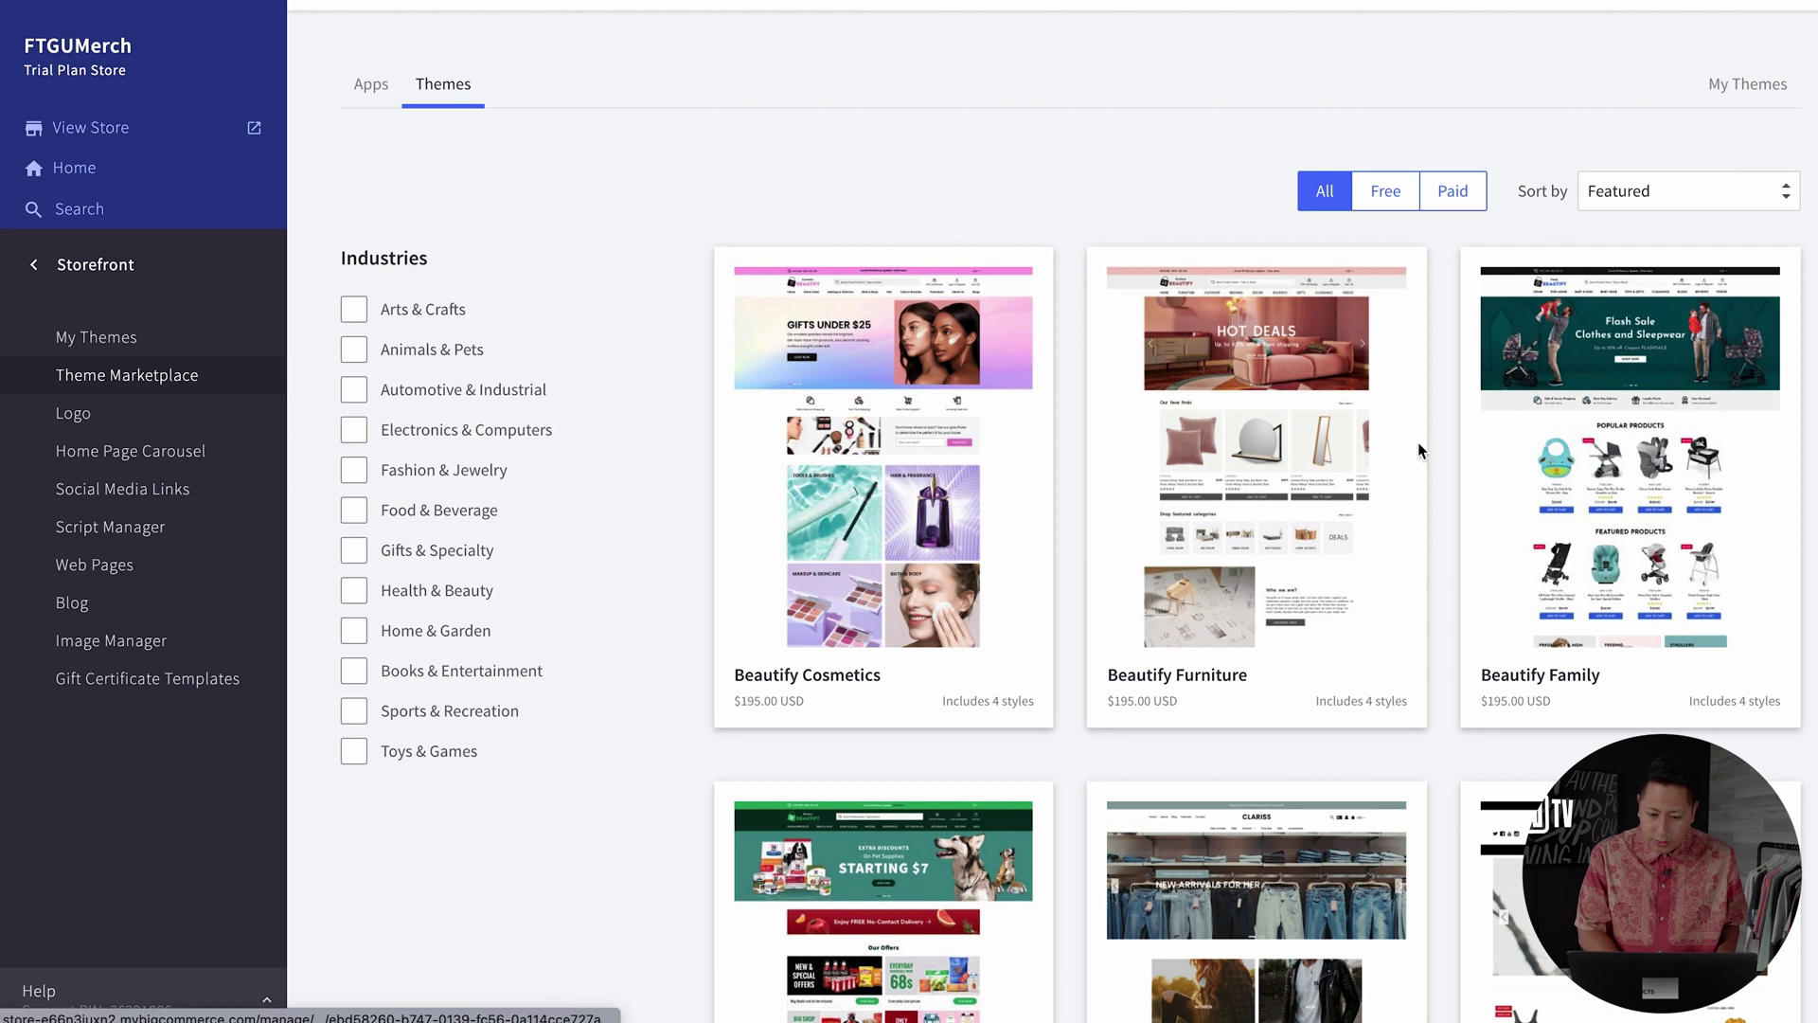
scroll(1477, 276, "down", 3)
scroll(1477, 276, "down", 5)
scroll(1479, 284, "up", 8)
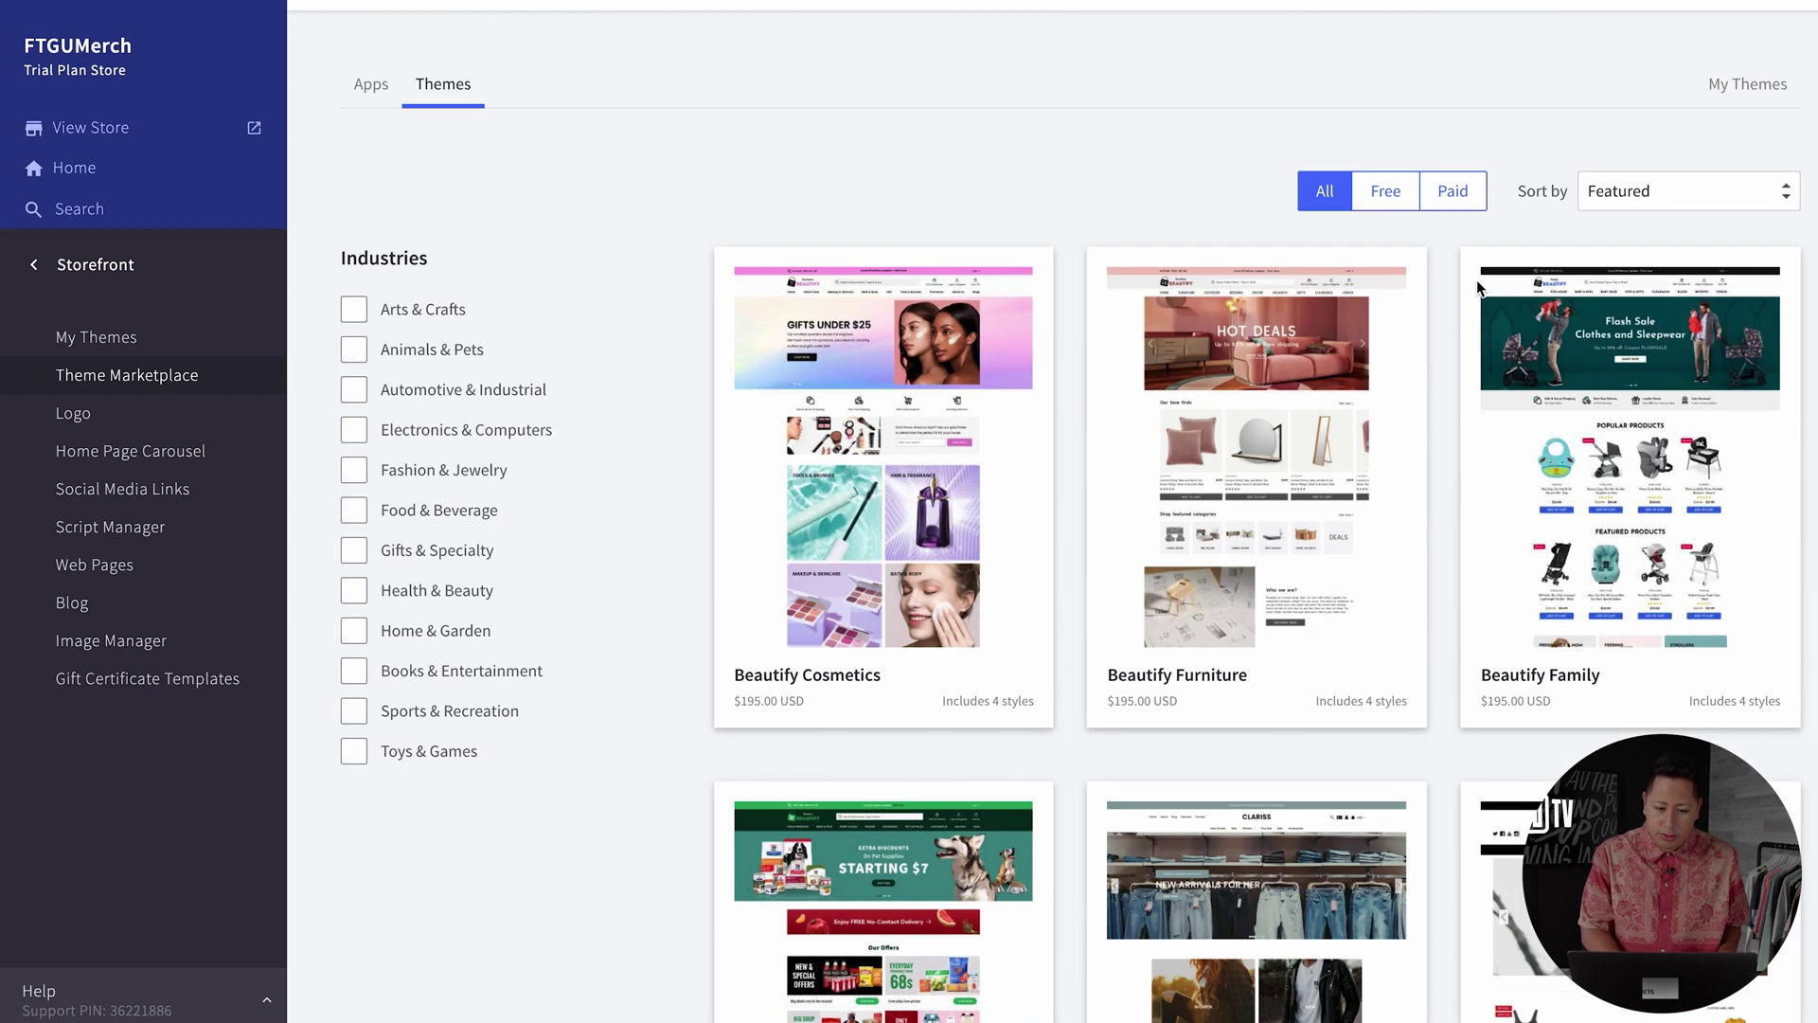
left_click(1420, 200)
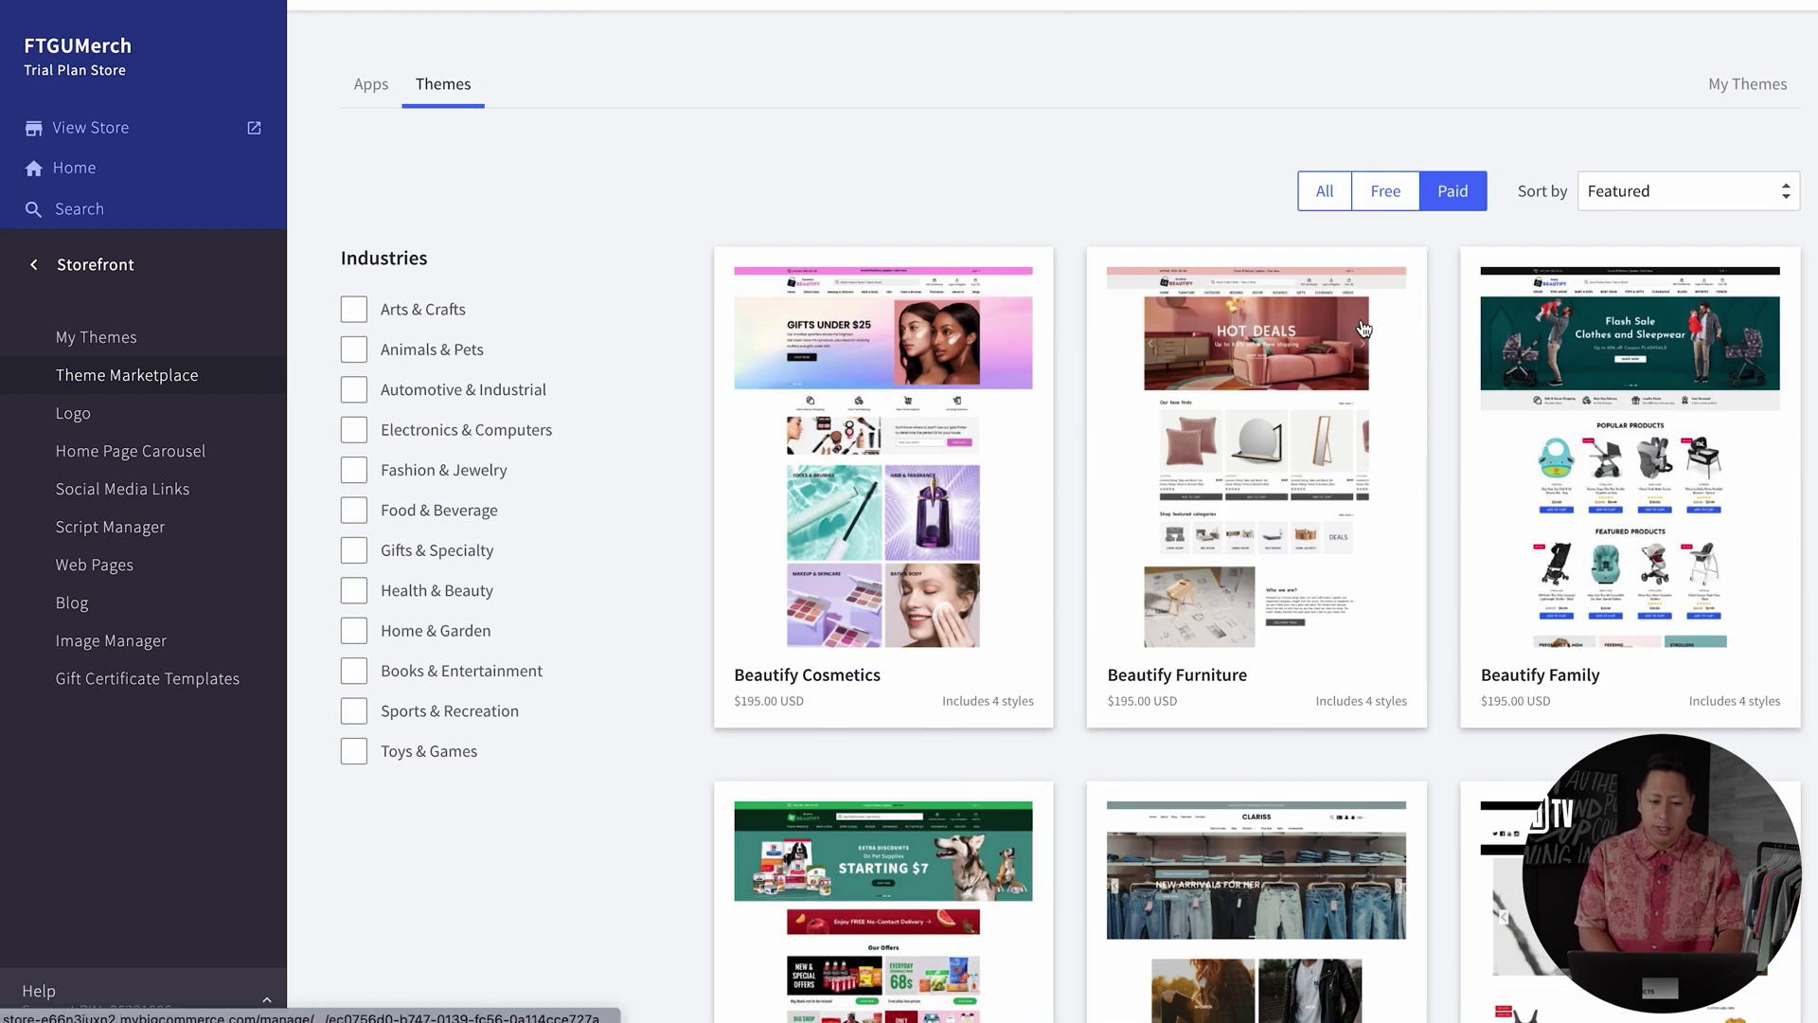
left_click(485, 466)
left_click(474, 520)
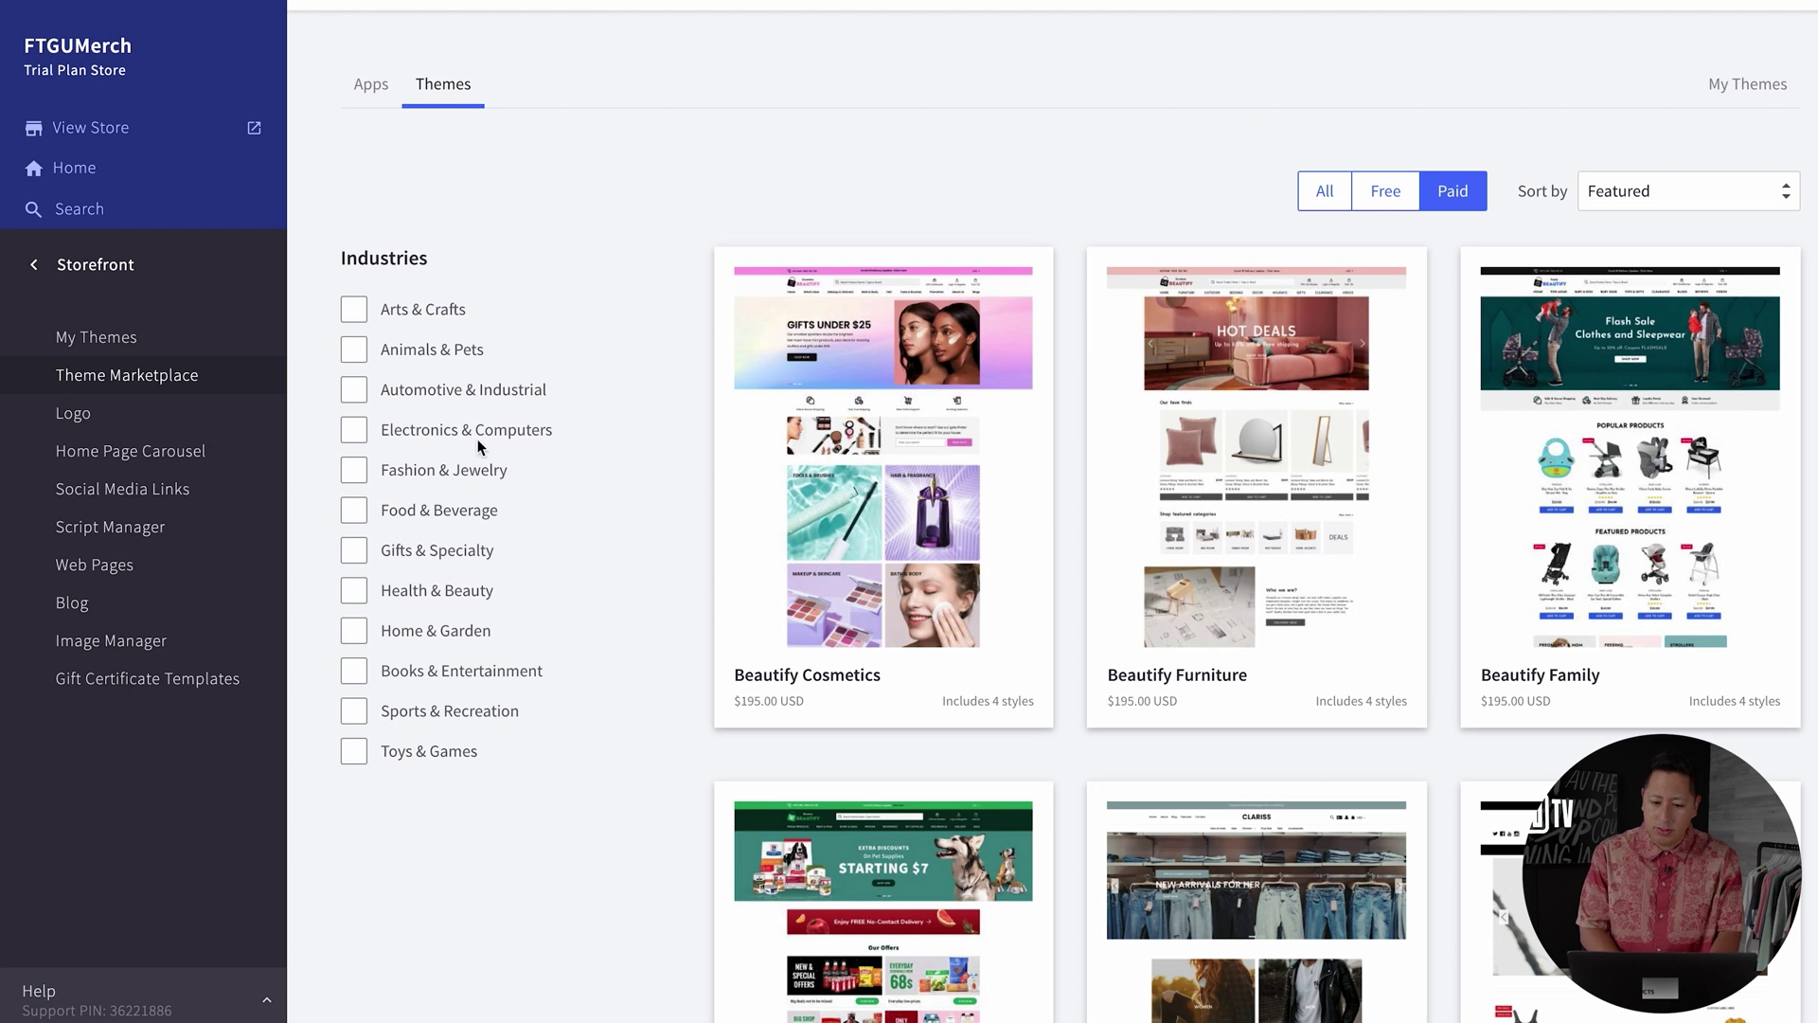
left_click(471, 470)
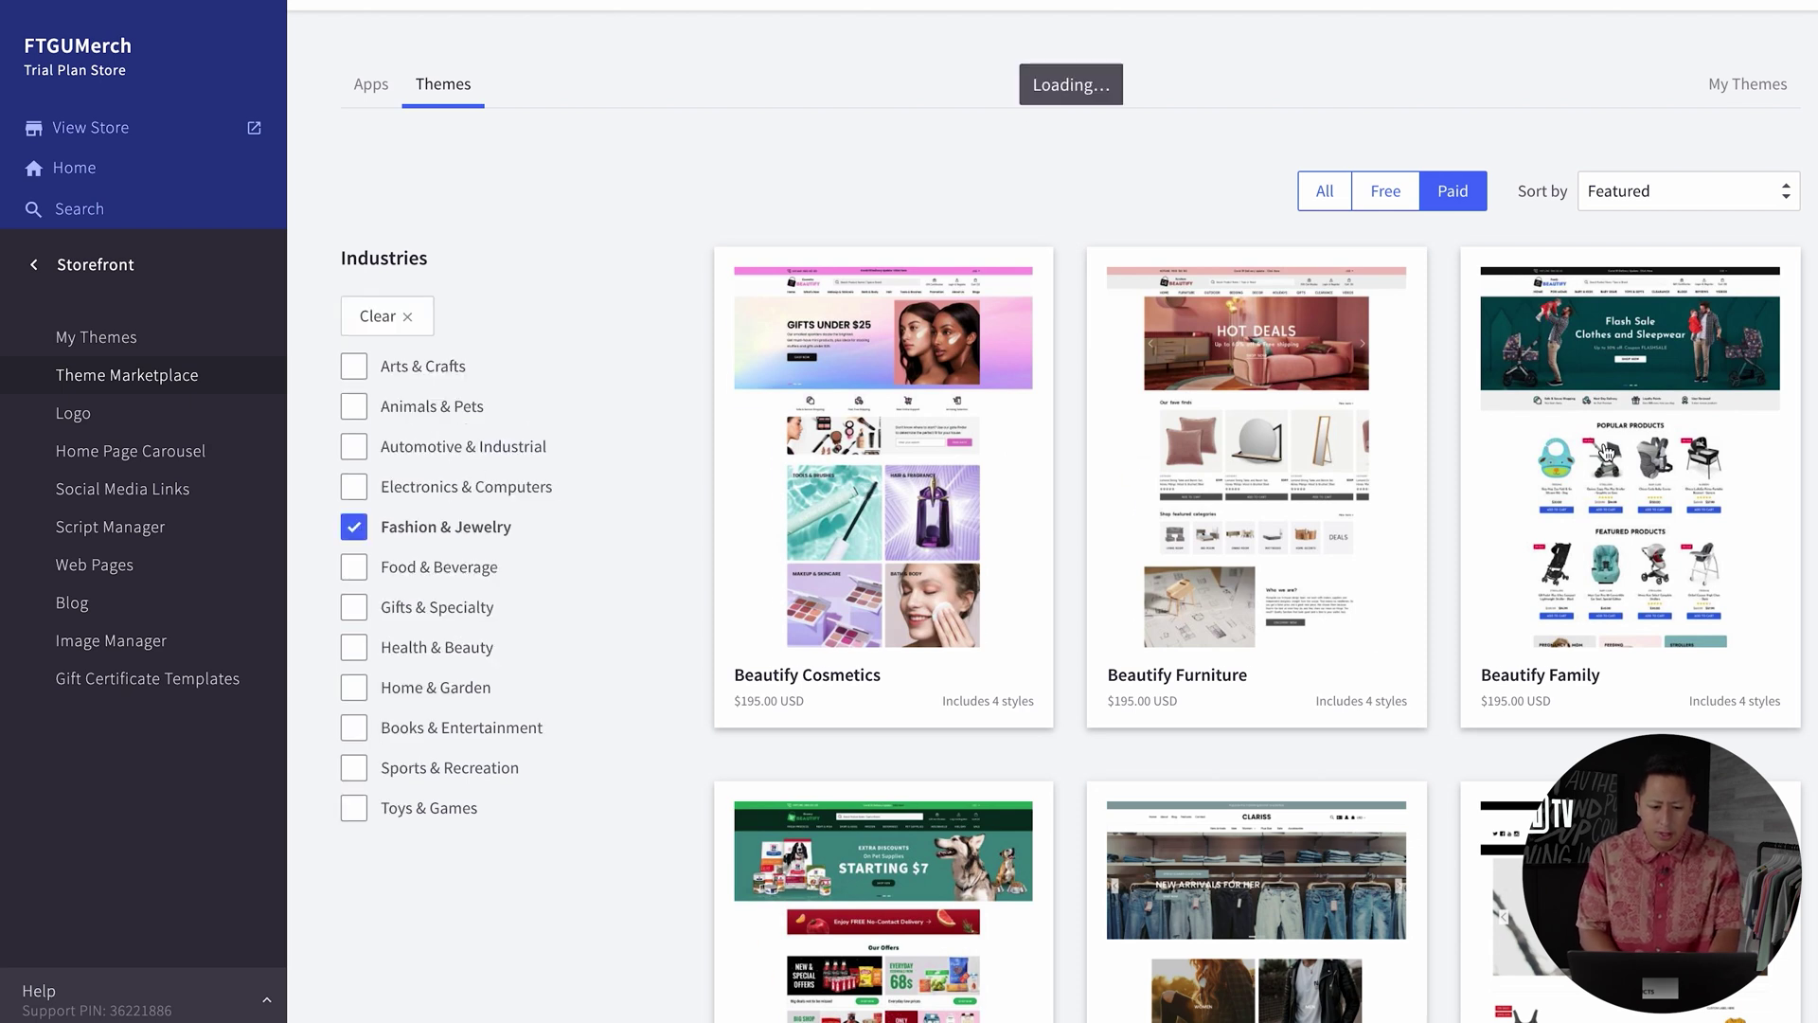
scroll(1626, 460, "down", 6)
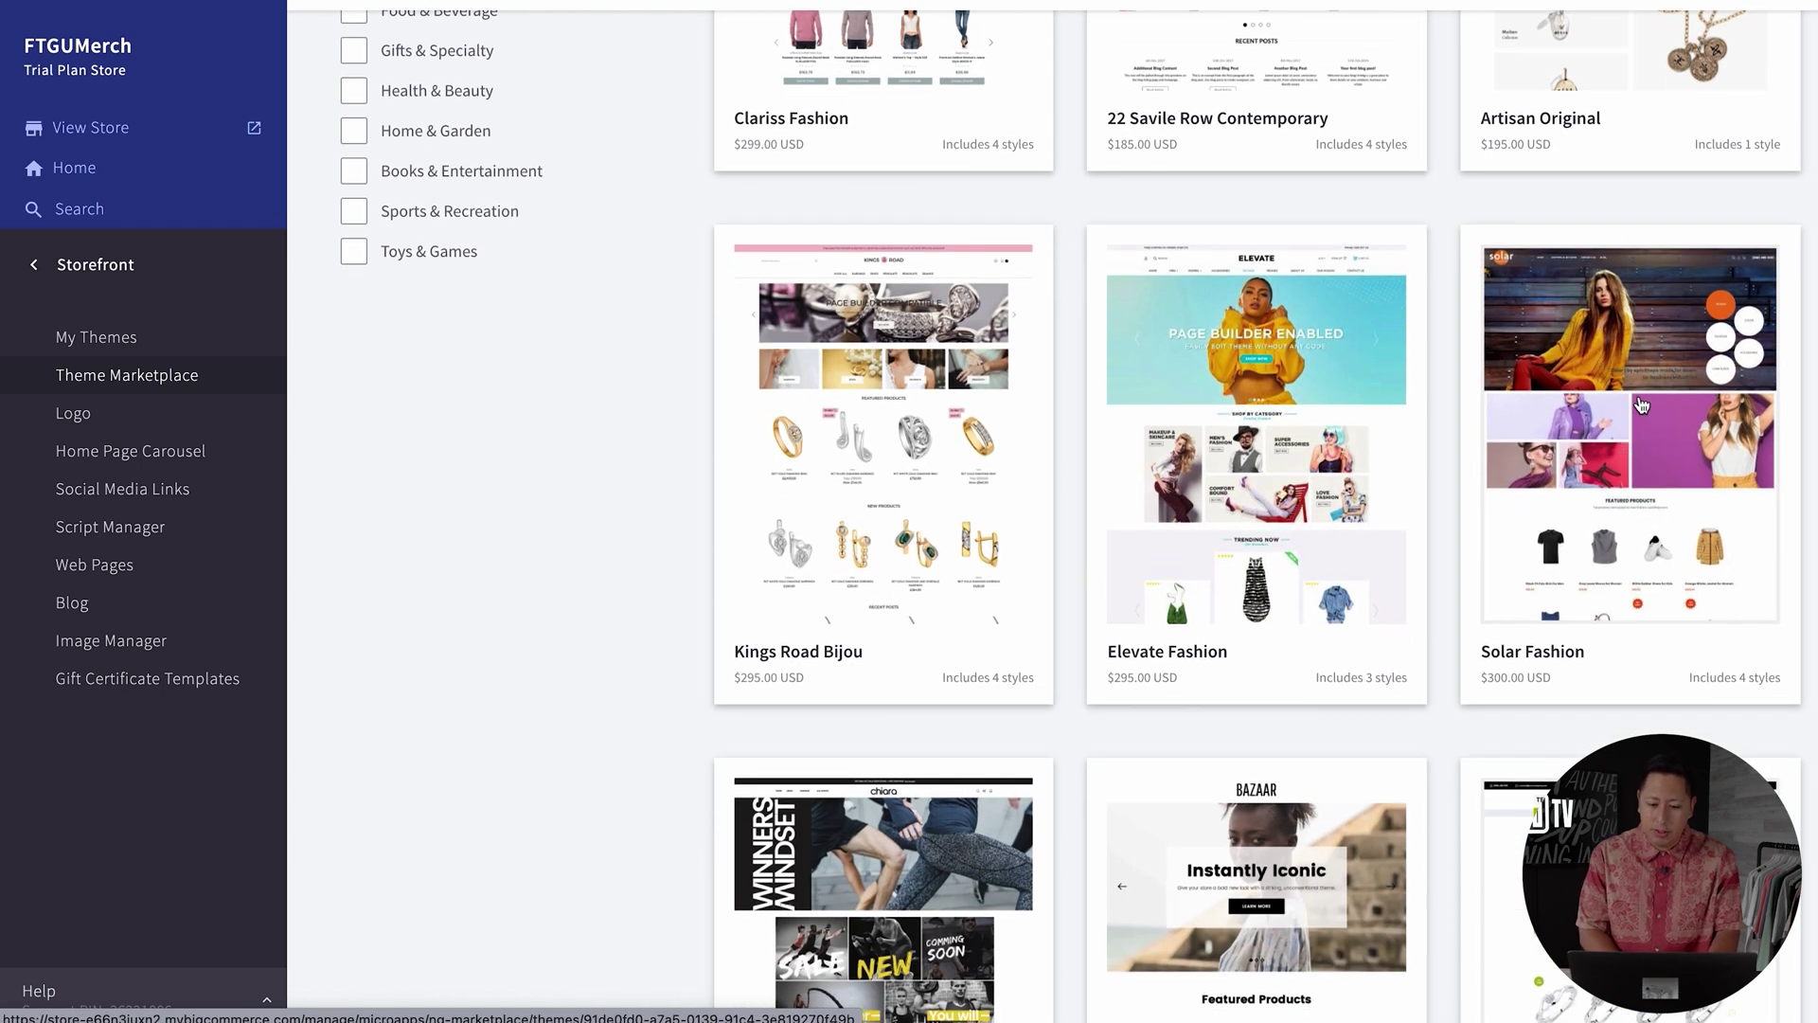
scroll(1648, 386, "down", 5)
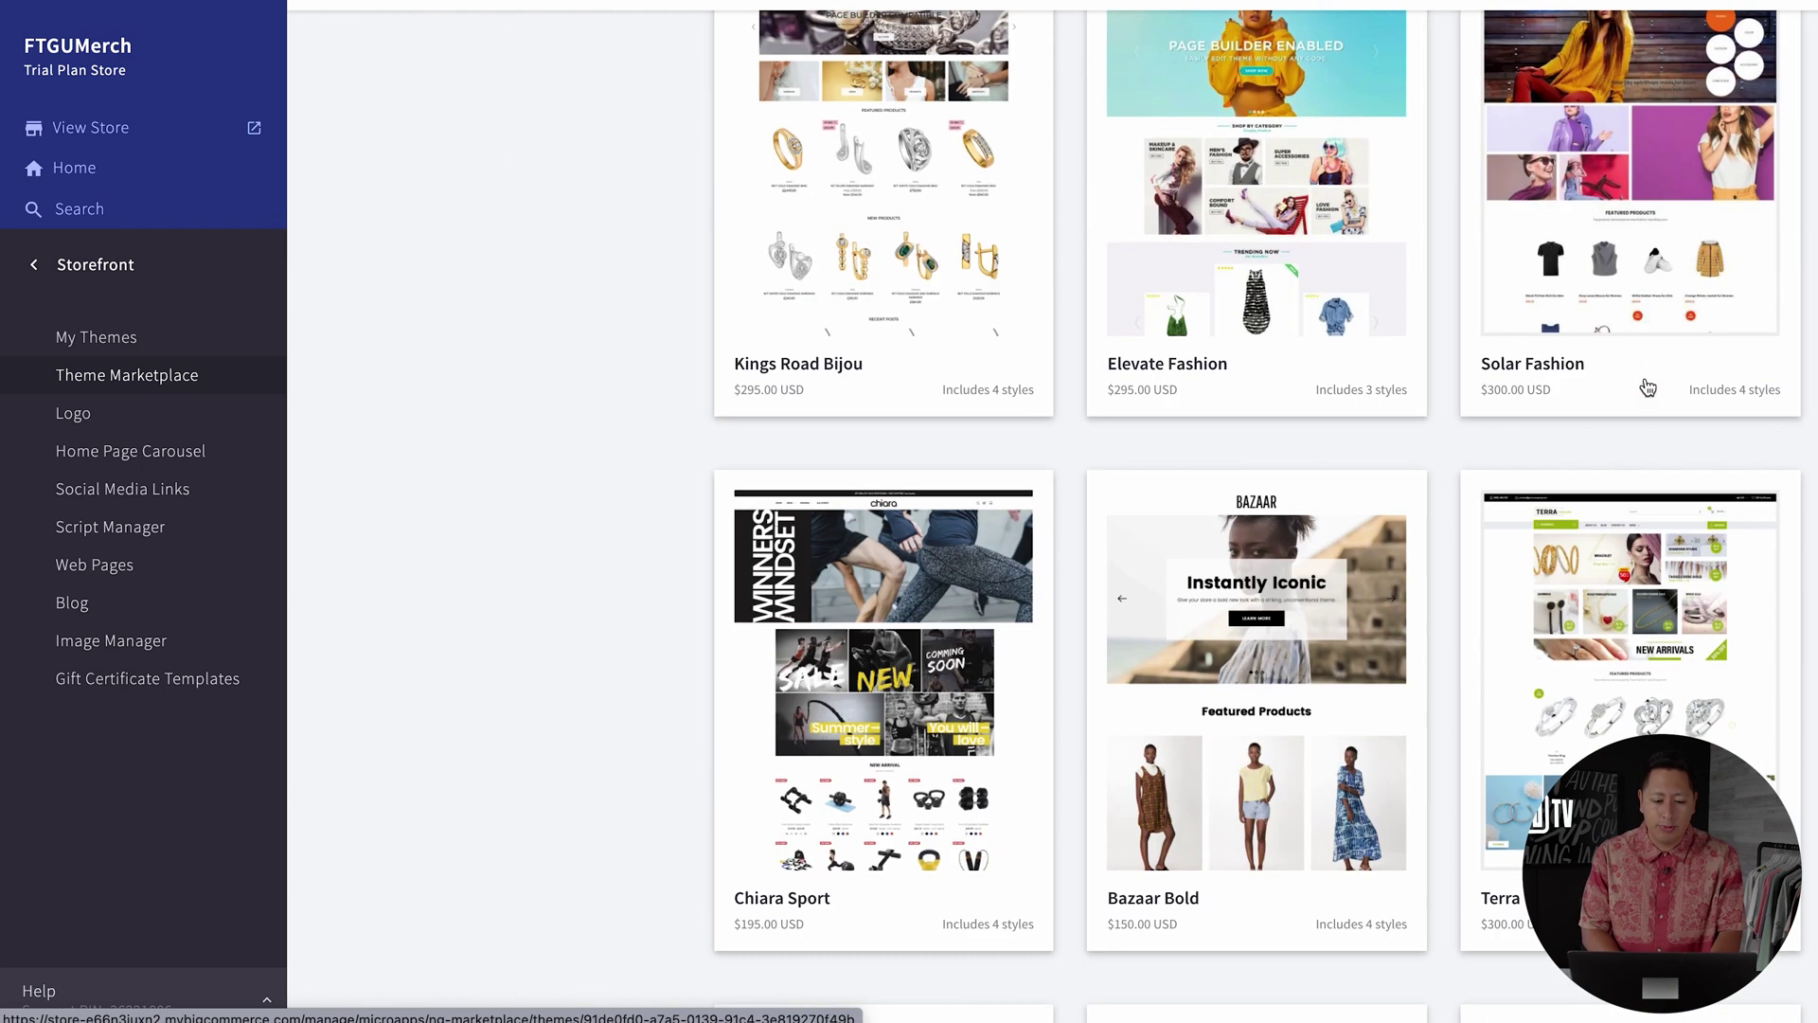
scroll(1648, 386, "down", 5)
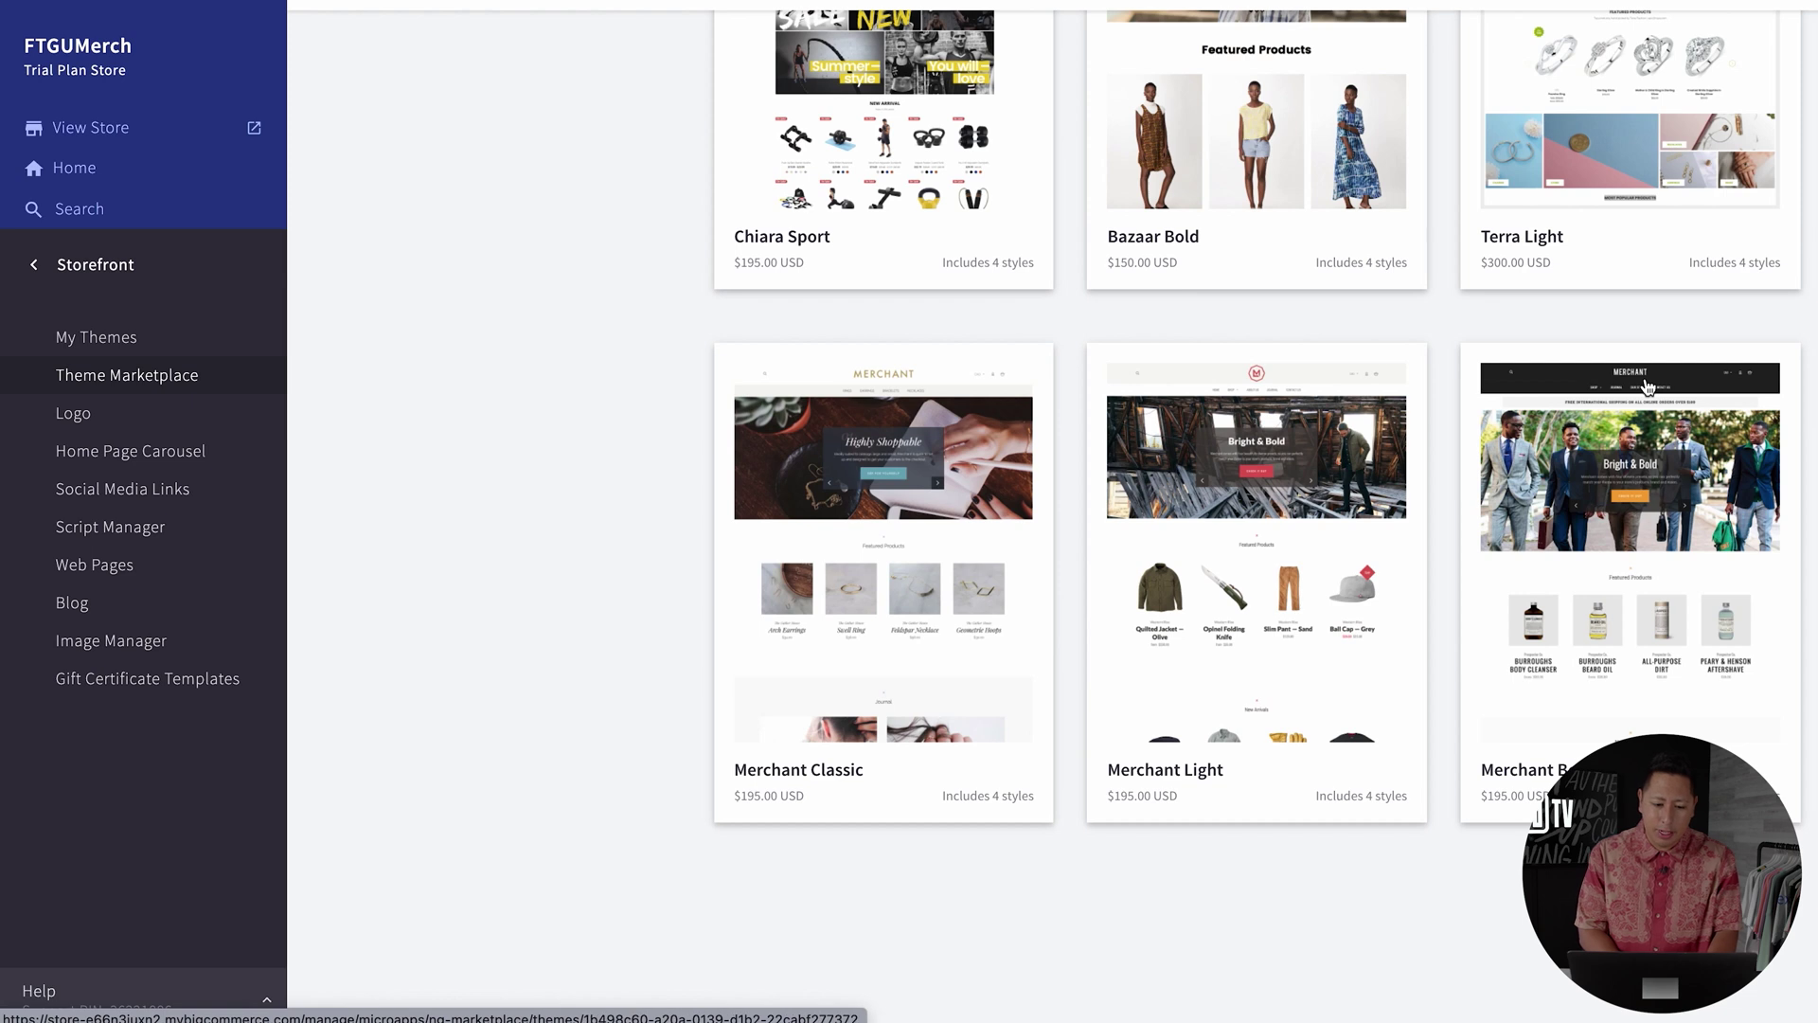
scroll(1648, 386, "up", 10)
Review the Solar Fashion theme's details and preview it with the store.
left_click(1648, 386)
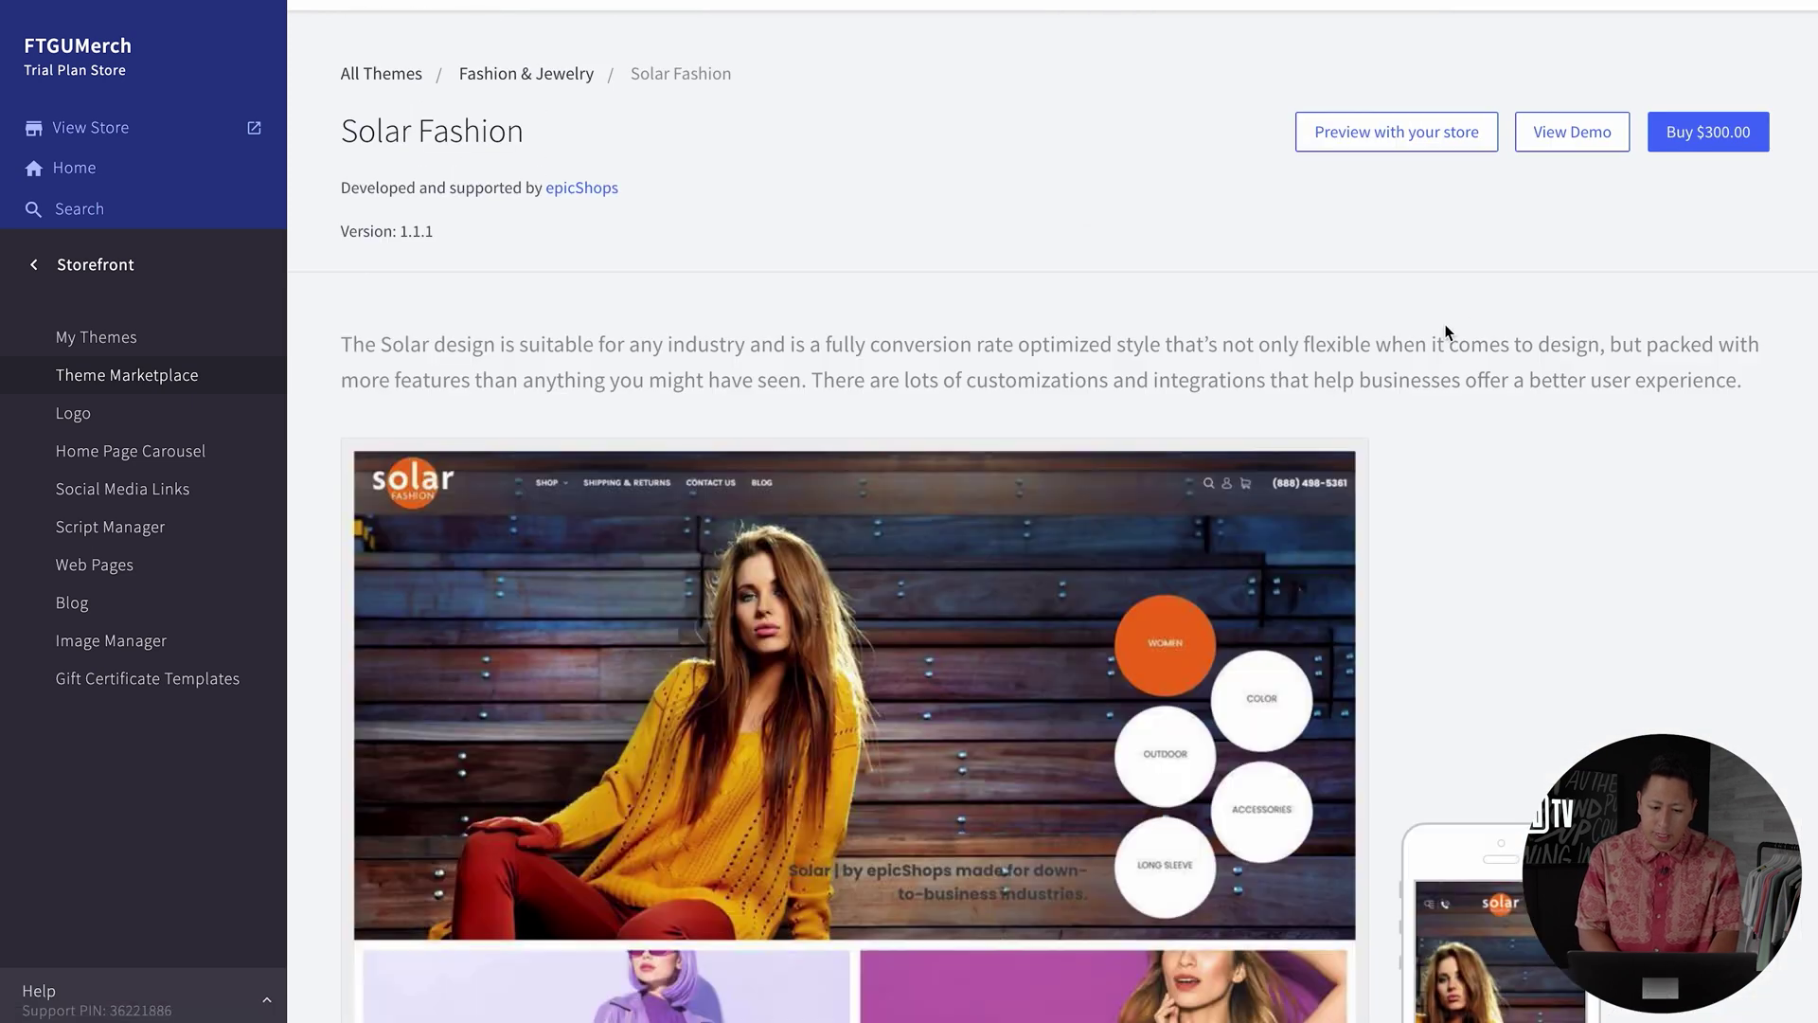
scroll(1397, 461, "down", 3)
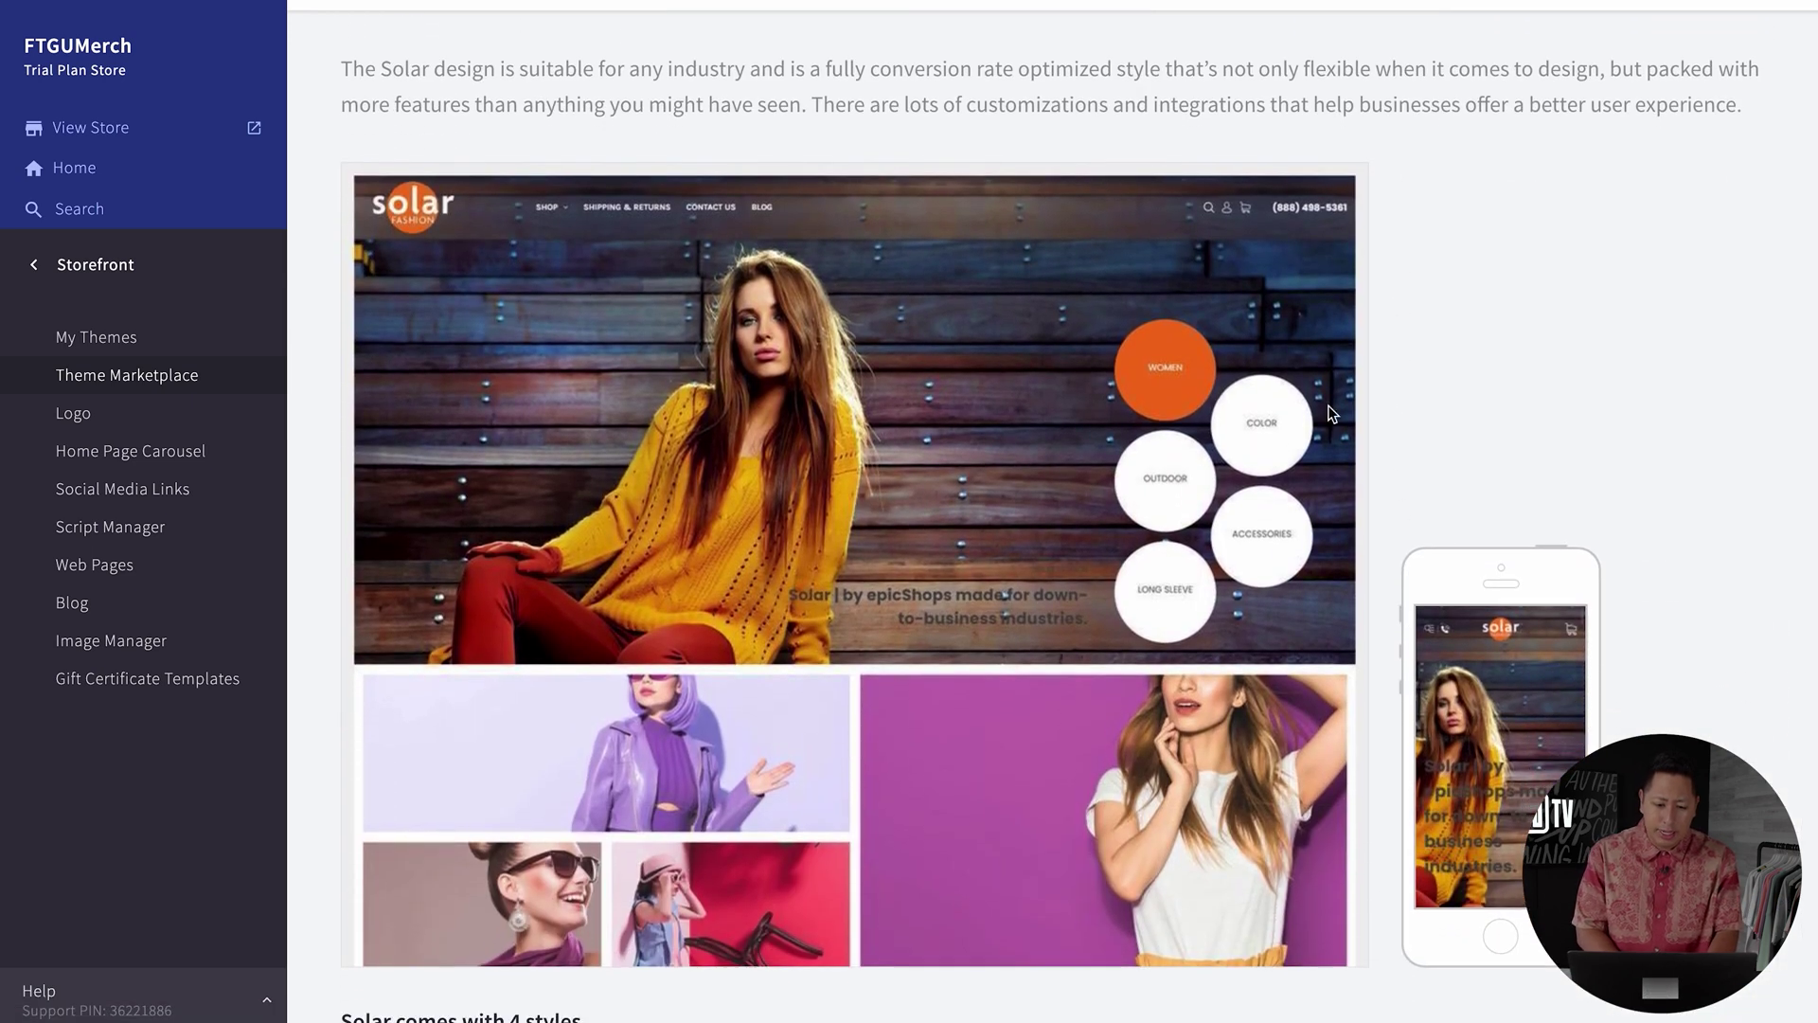
scroll(1332, 414, "down", 6)
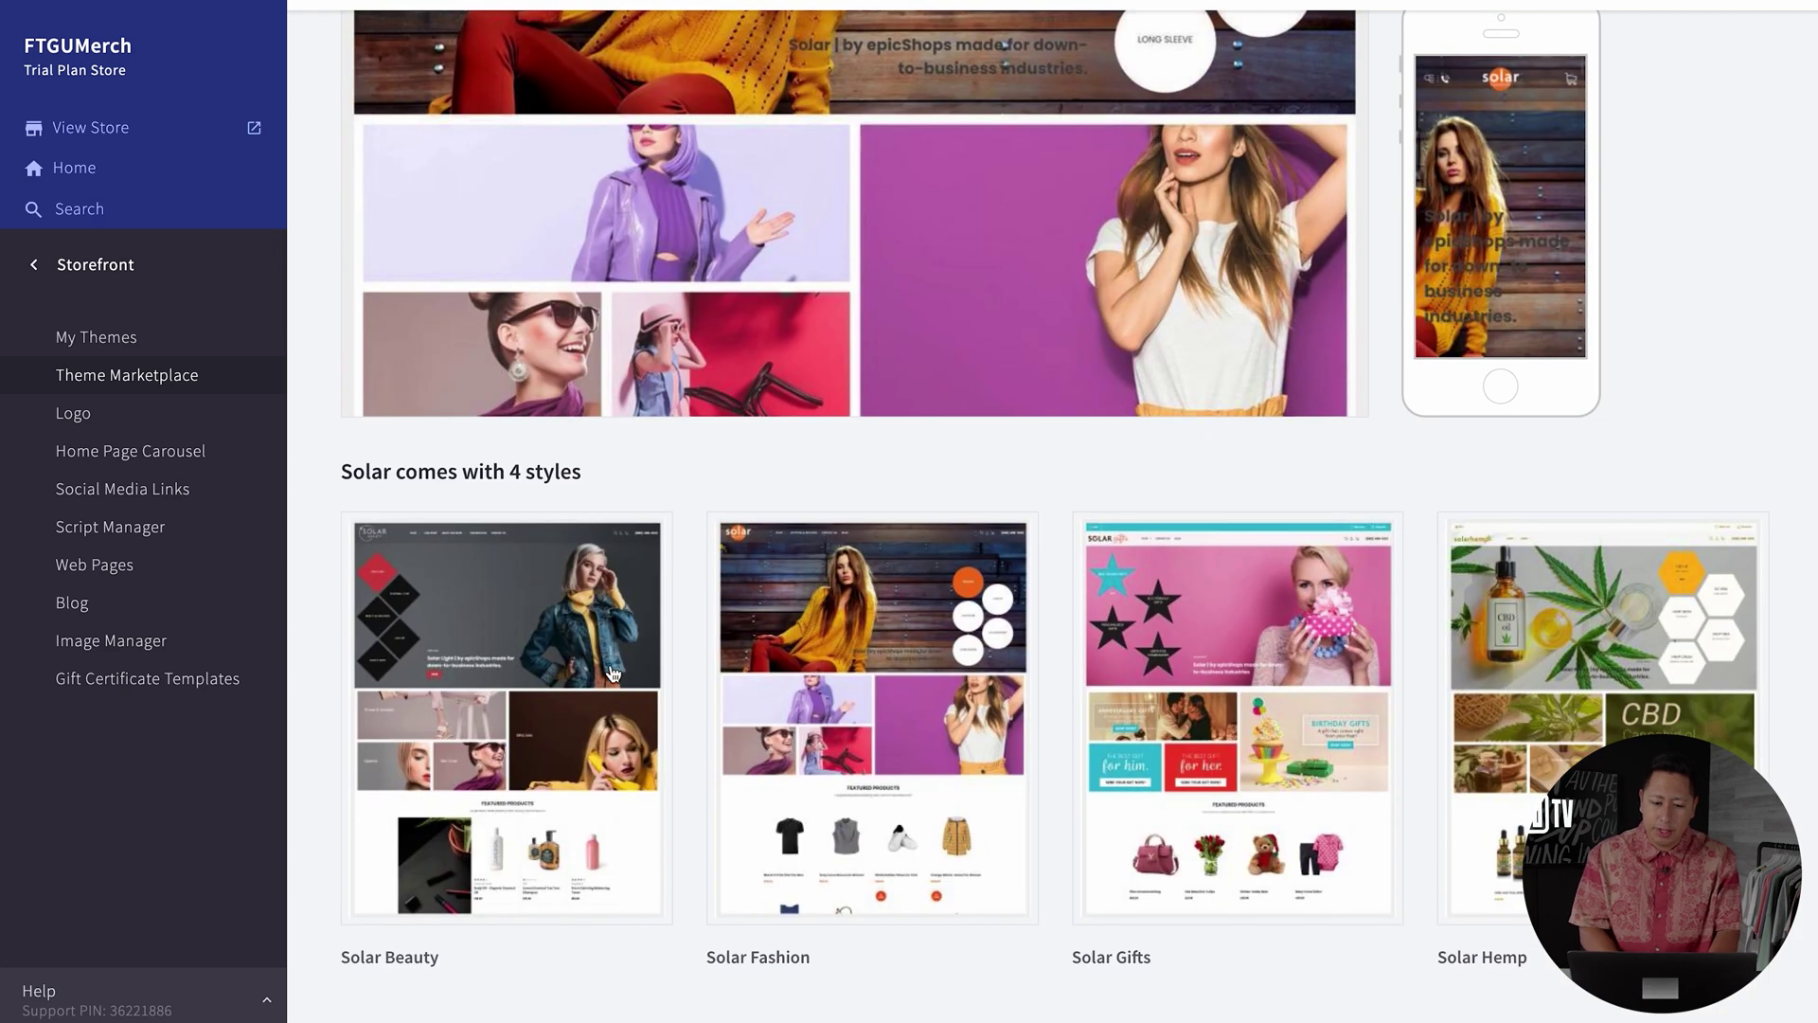
scroll(648, 671, "down", 1)
scroll(758, 696, "down", 5)
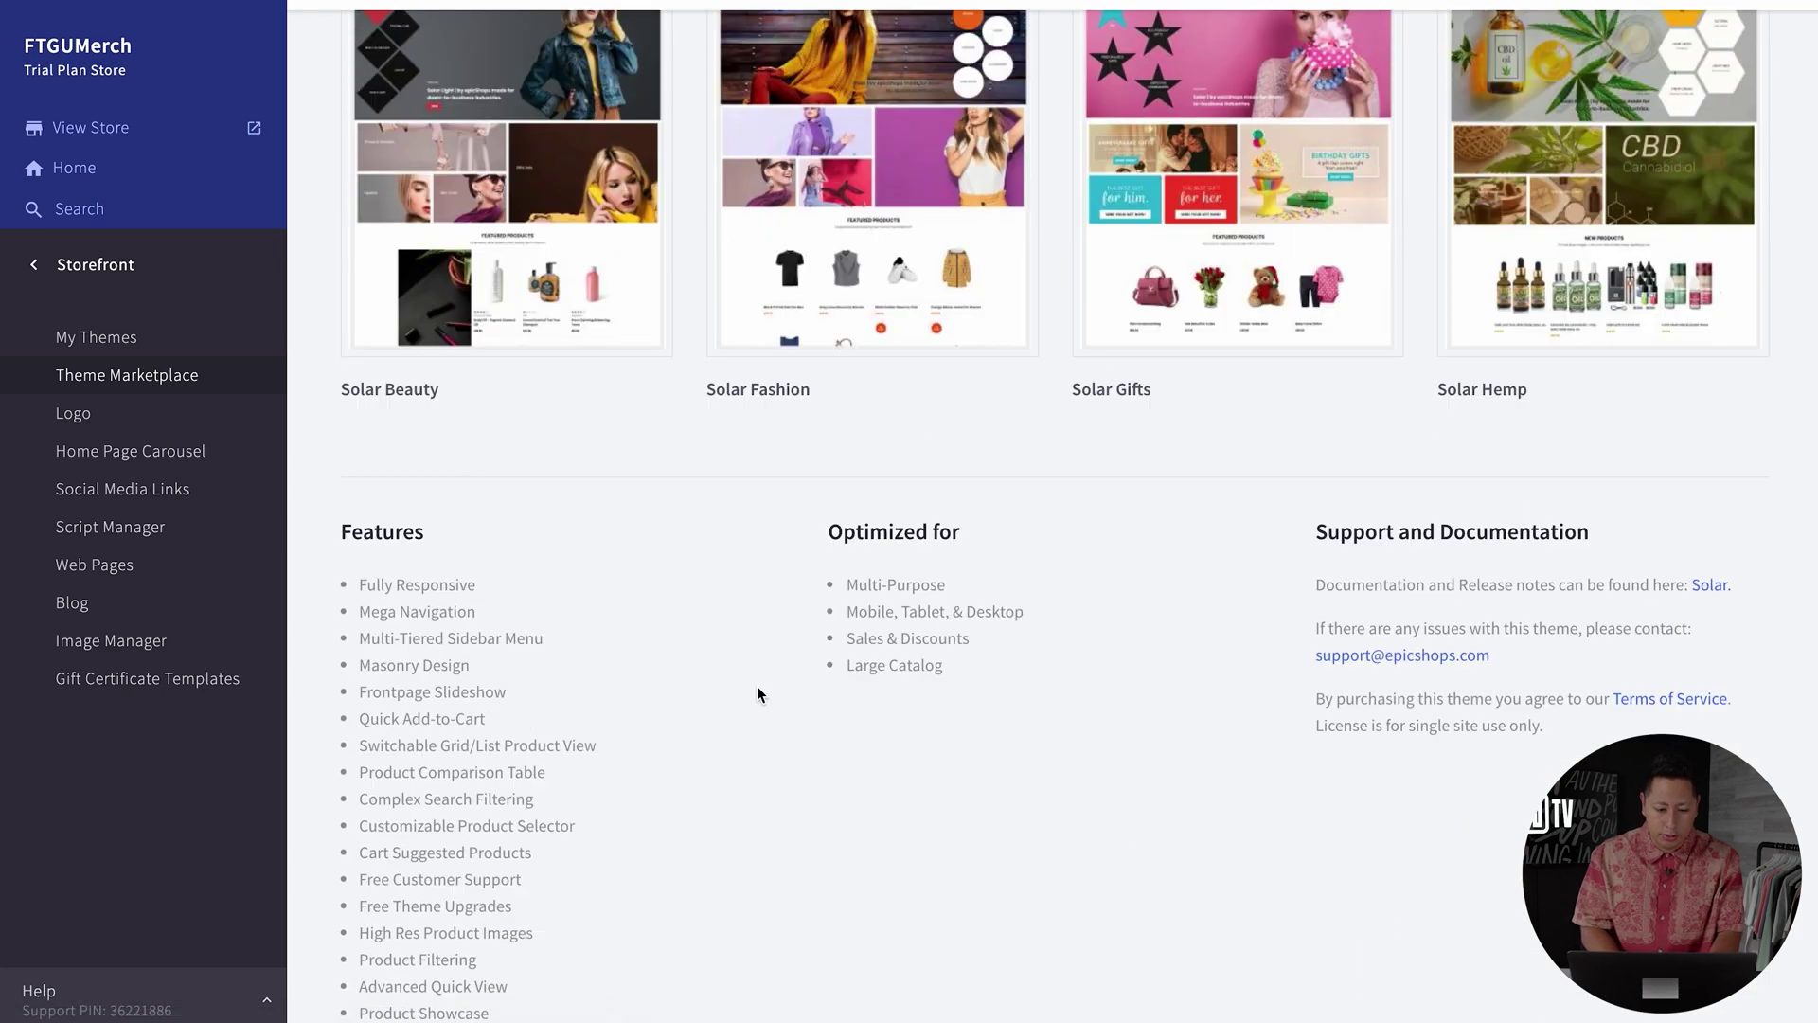
scroll(757, 691, "up", 12)
scroll(1083, 389, "up", 2)
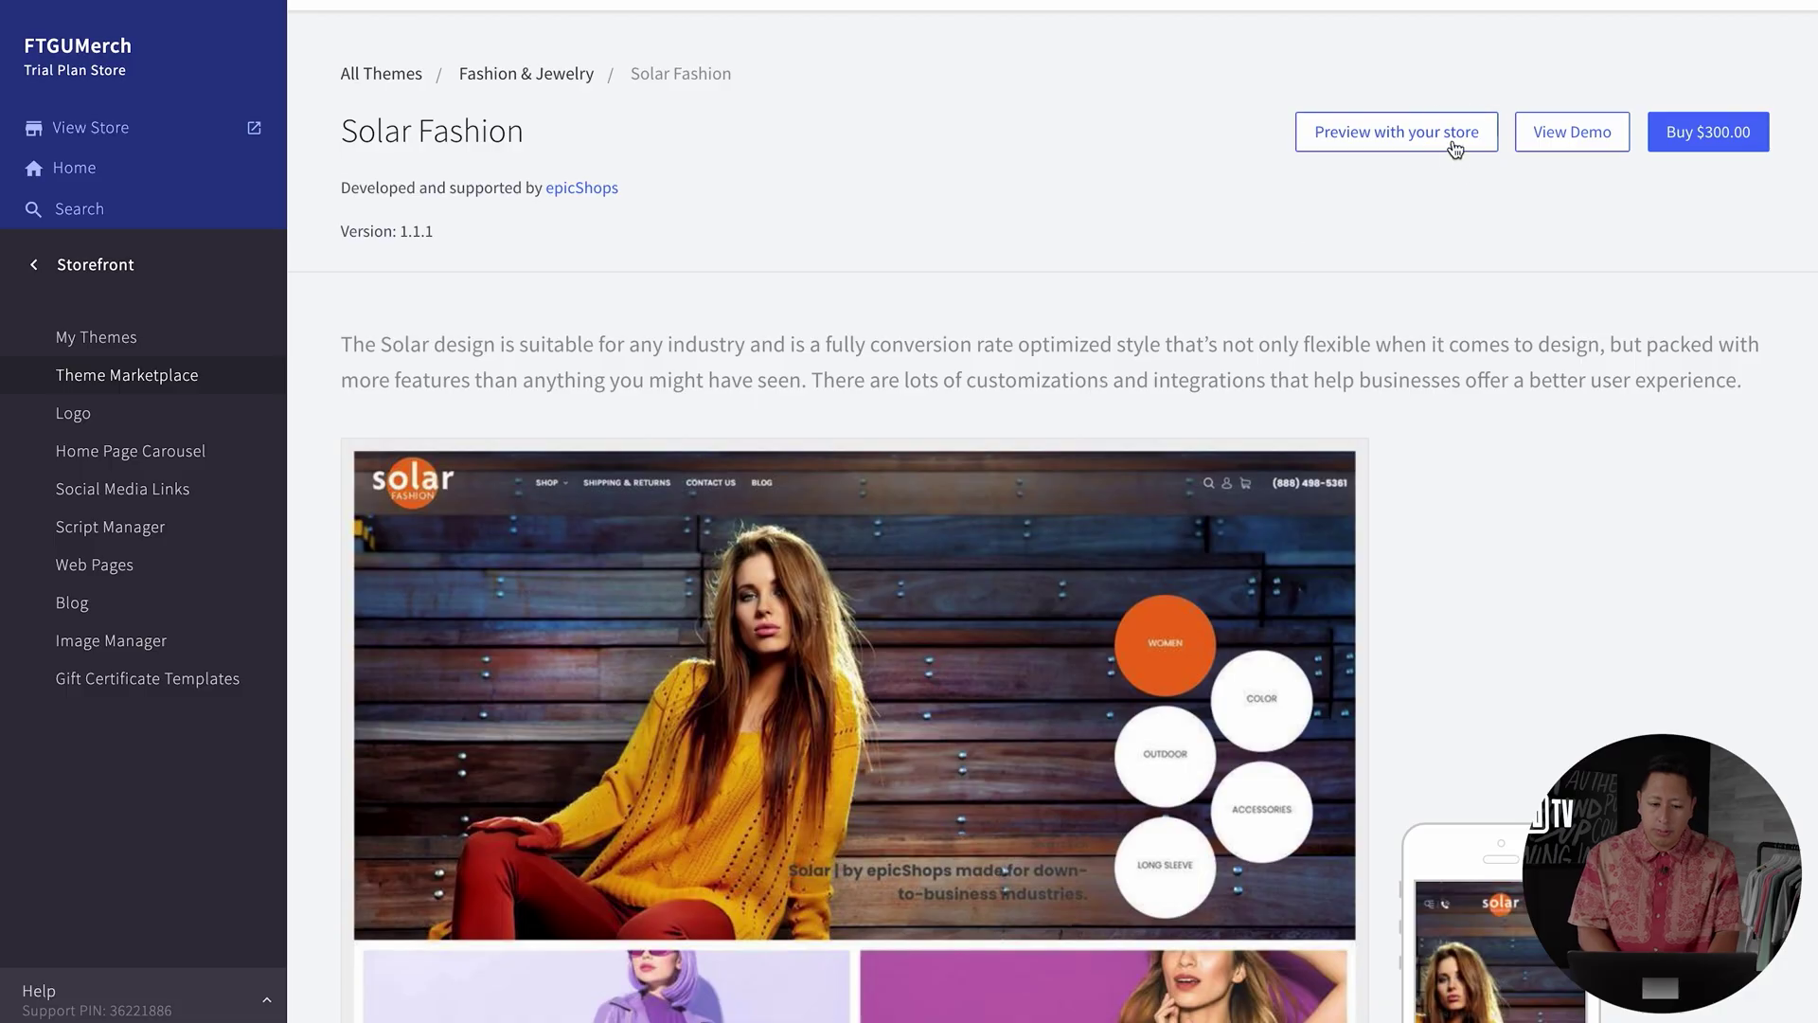
left_click(1380, 130)
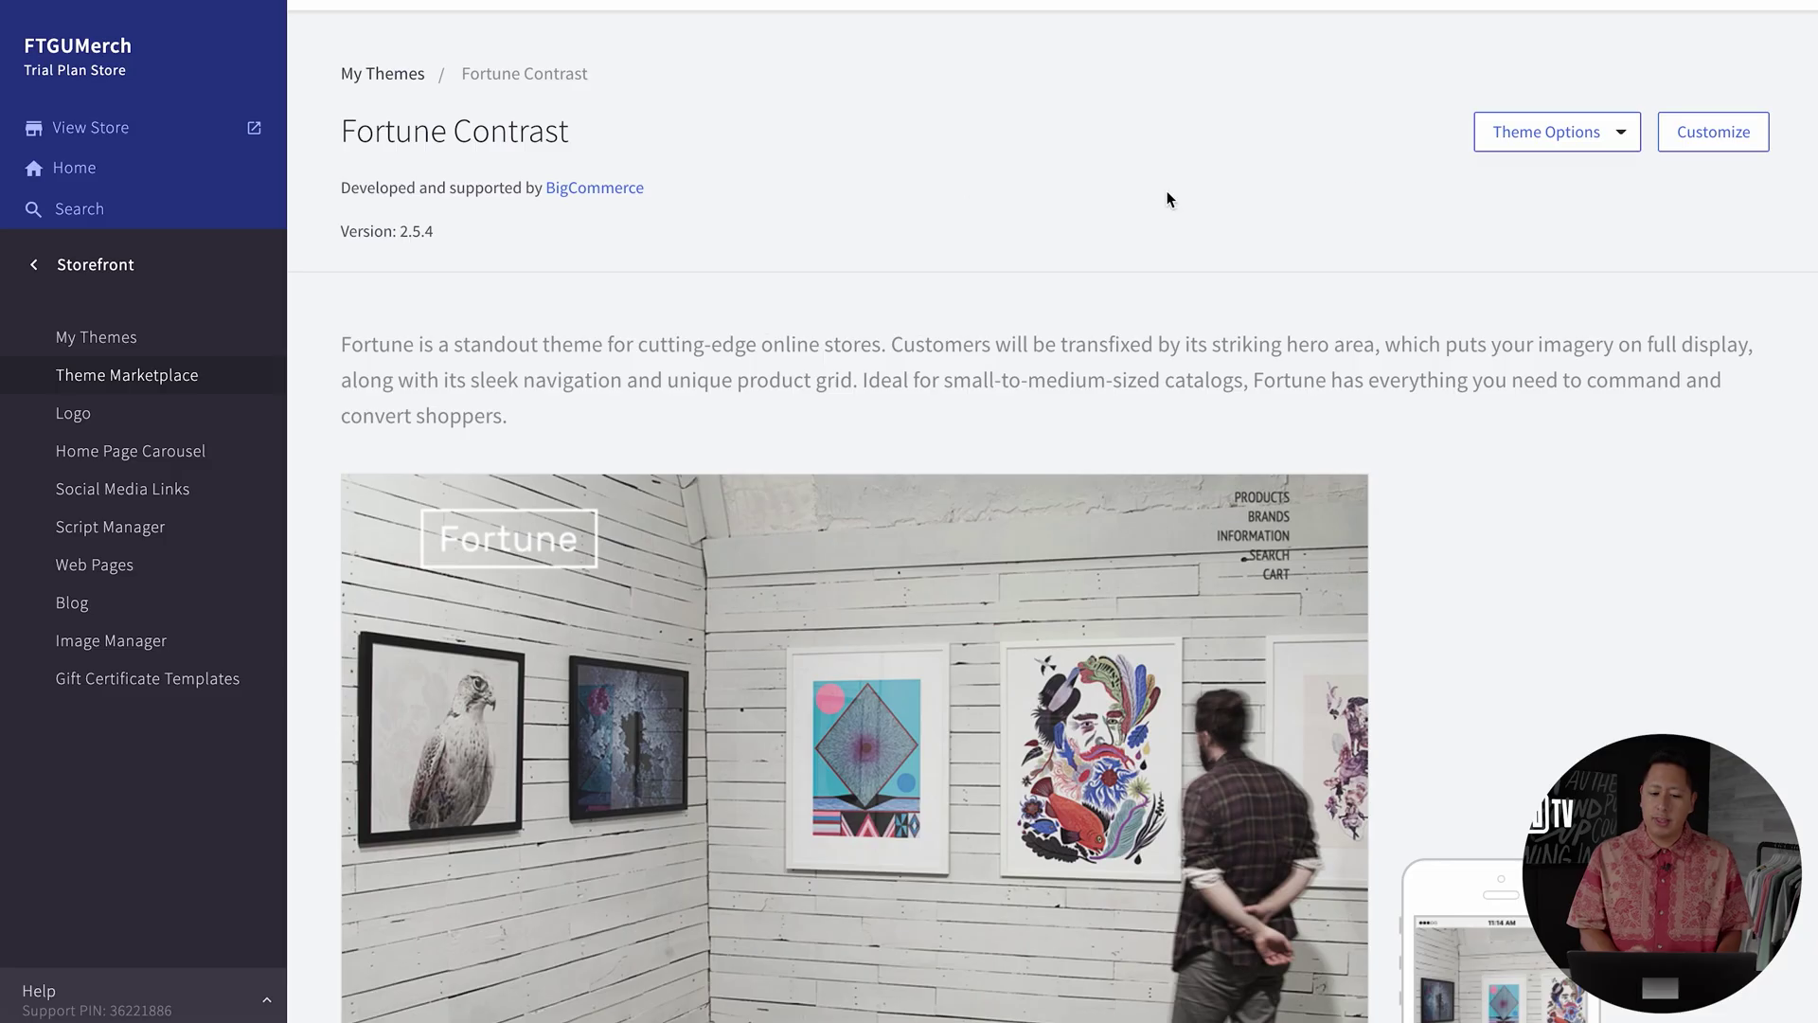
Review the Fortune theme styles: general colours, success colour palette, store title and header navigation.
scroll(1468, 216, "down", 7)
scroll(994, 359, "up", 5)
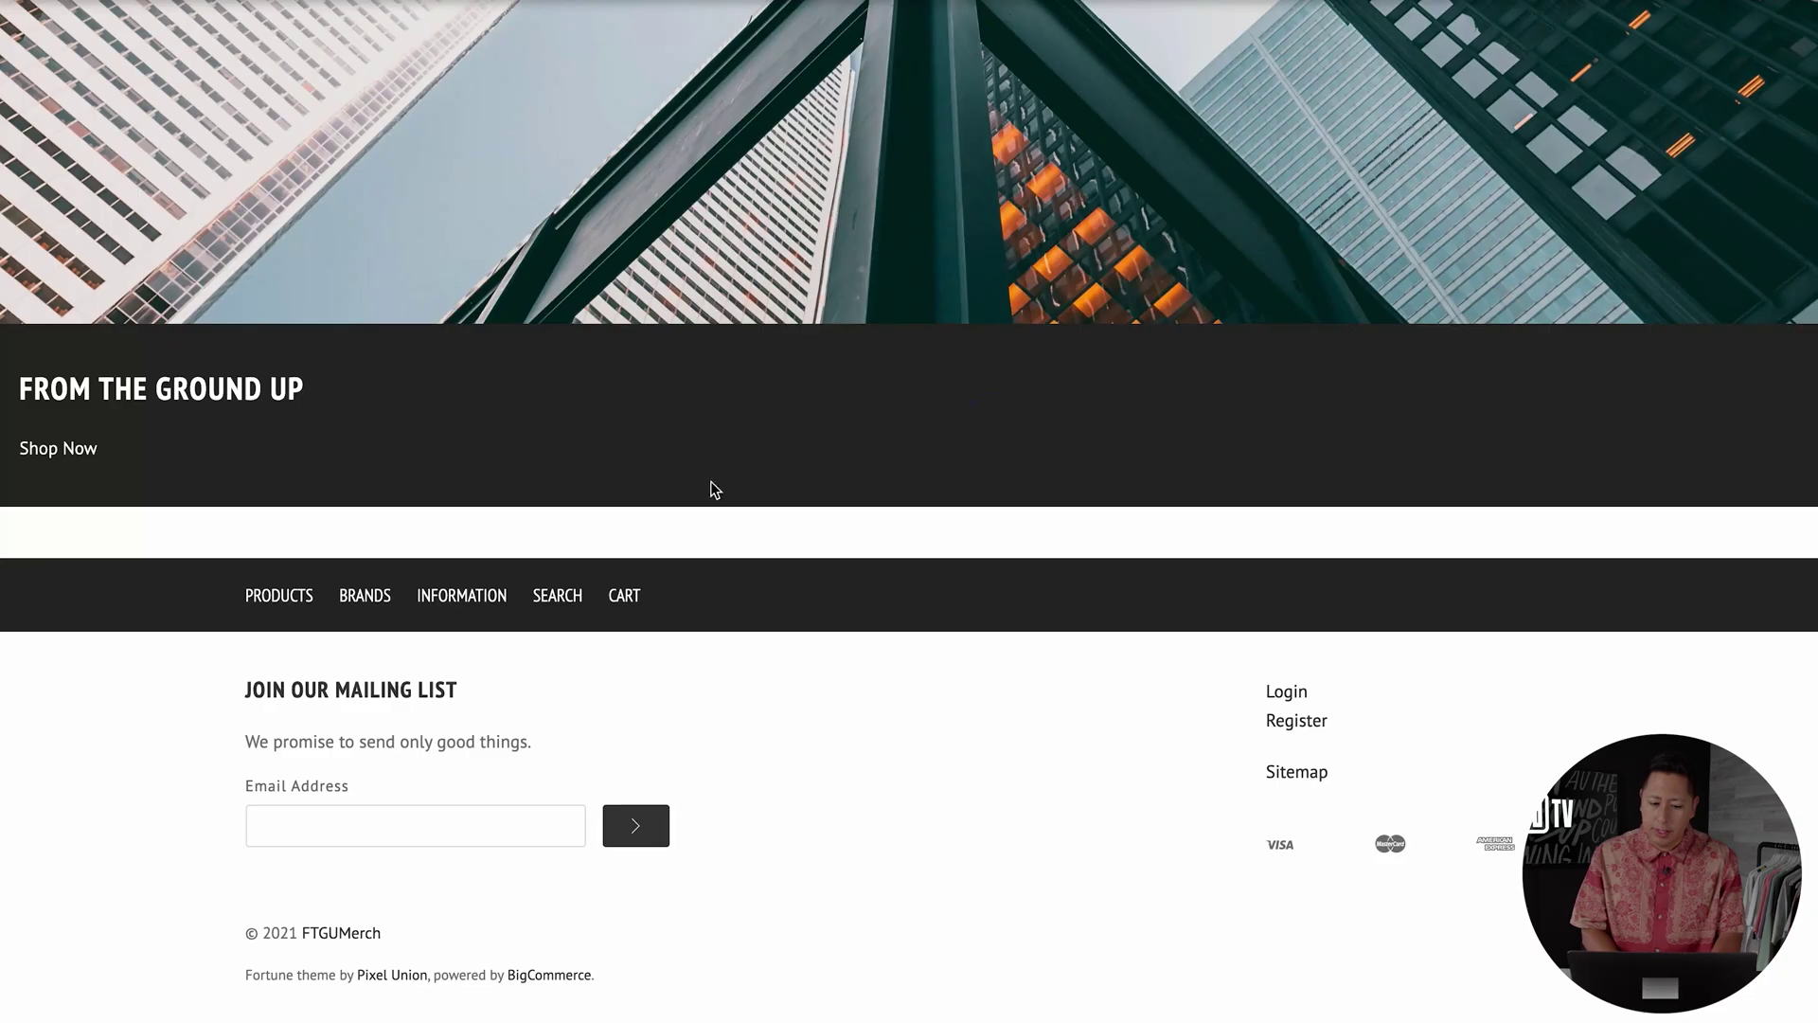
scroll(701, 491, "up", 6)
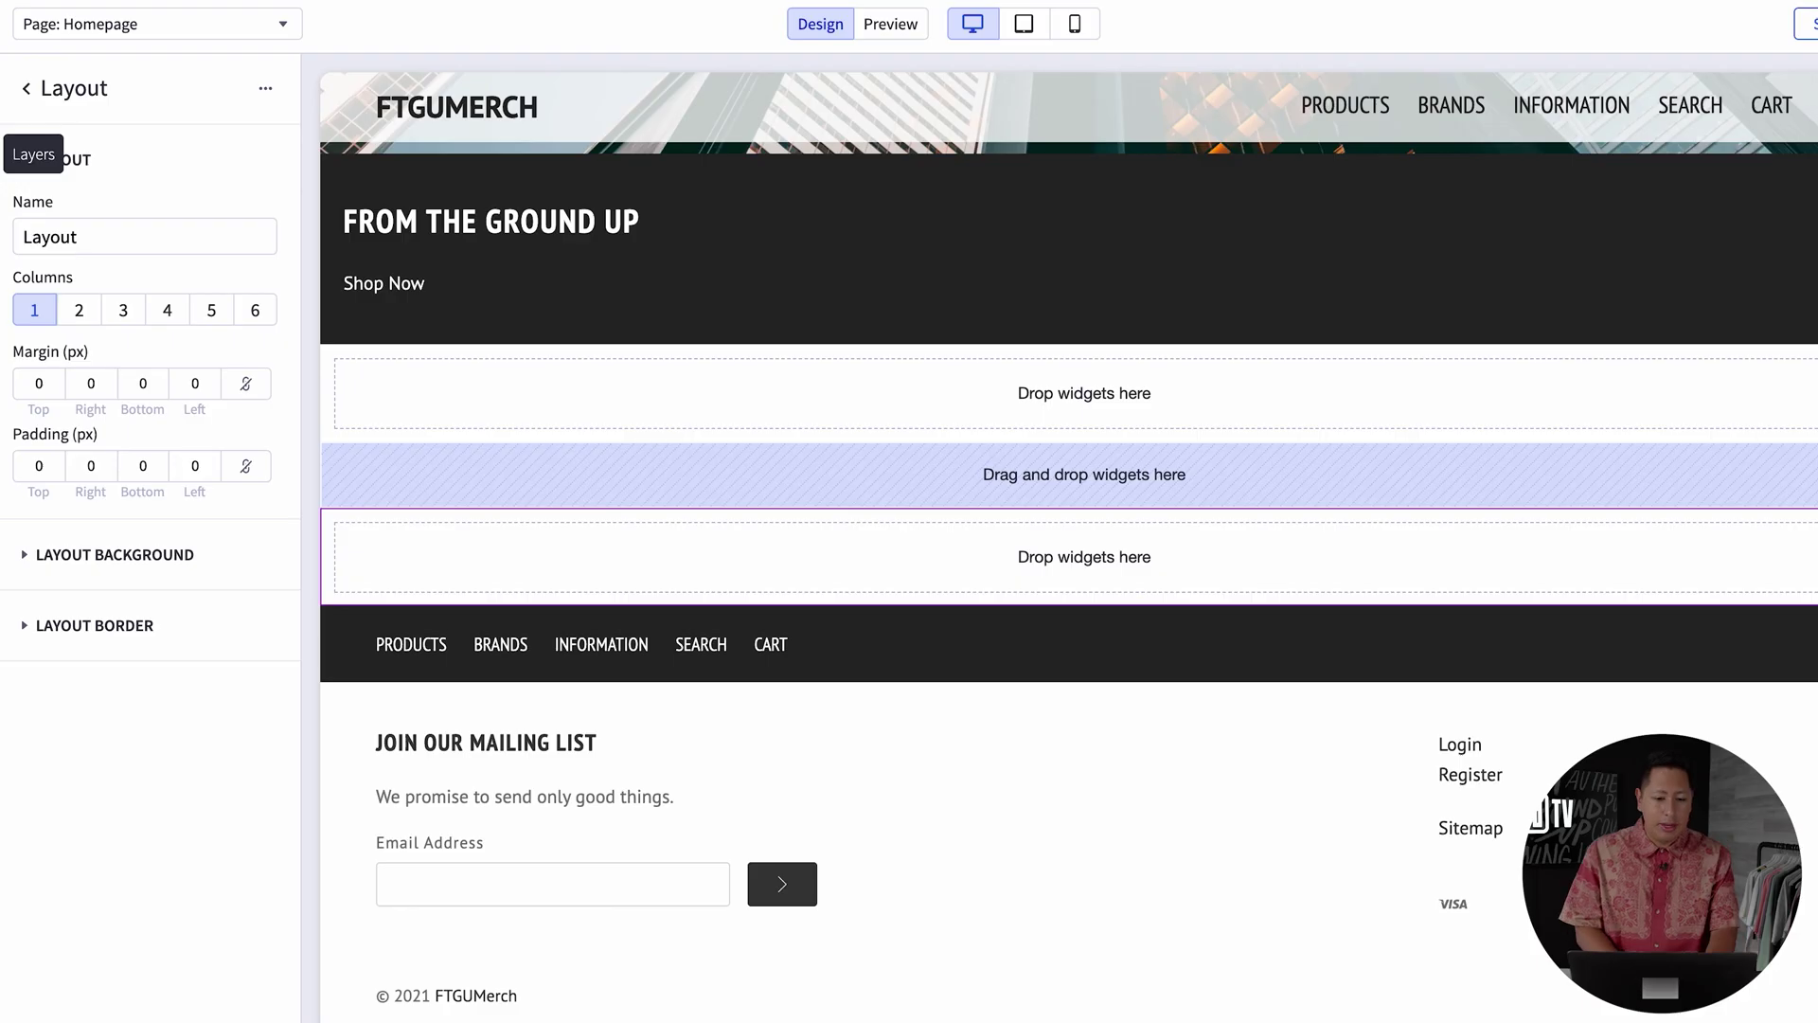
left_click(13, 83)
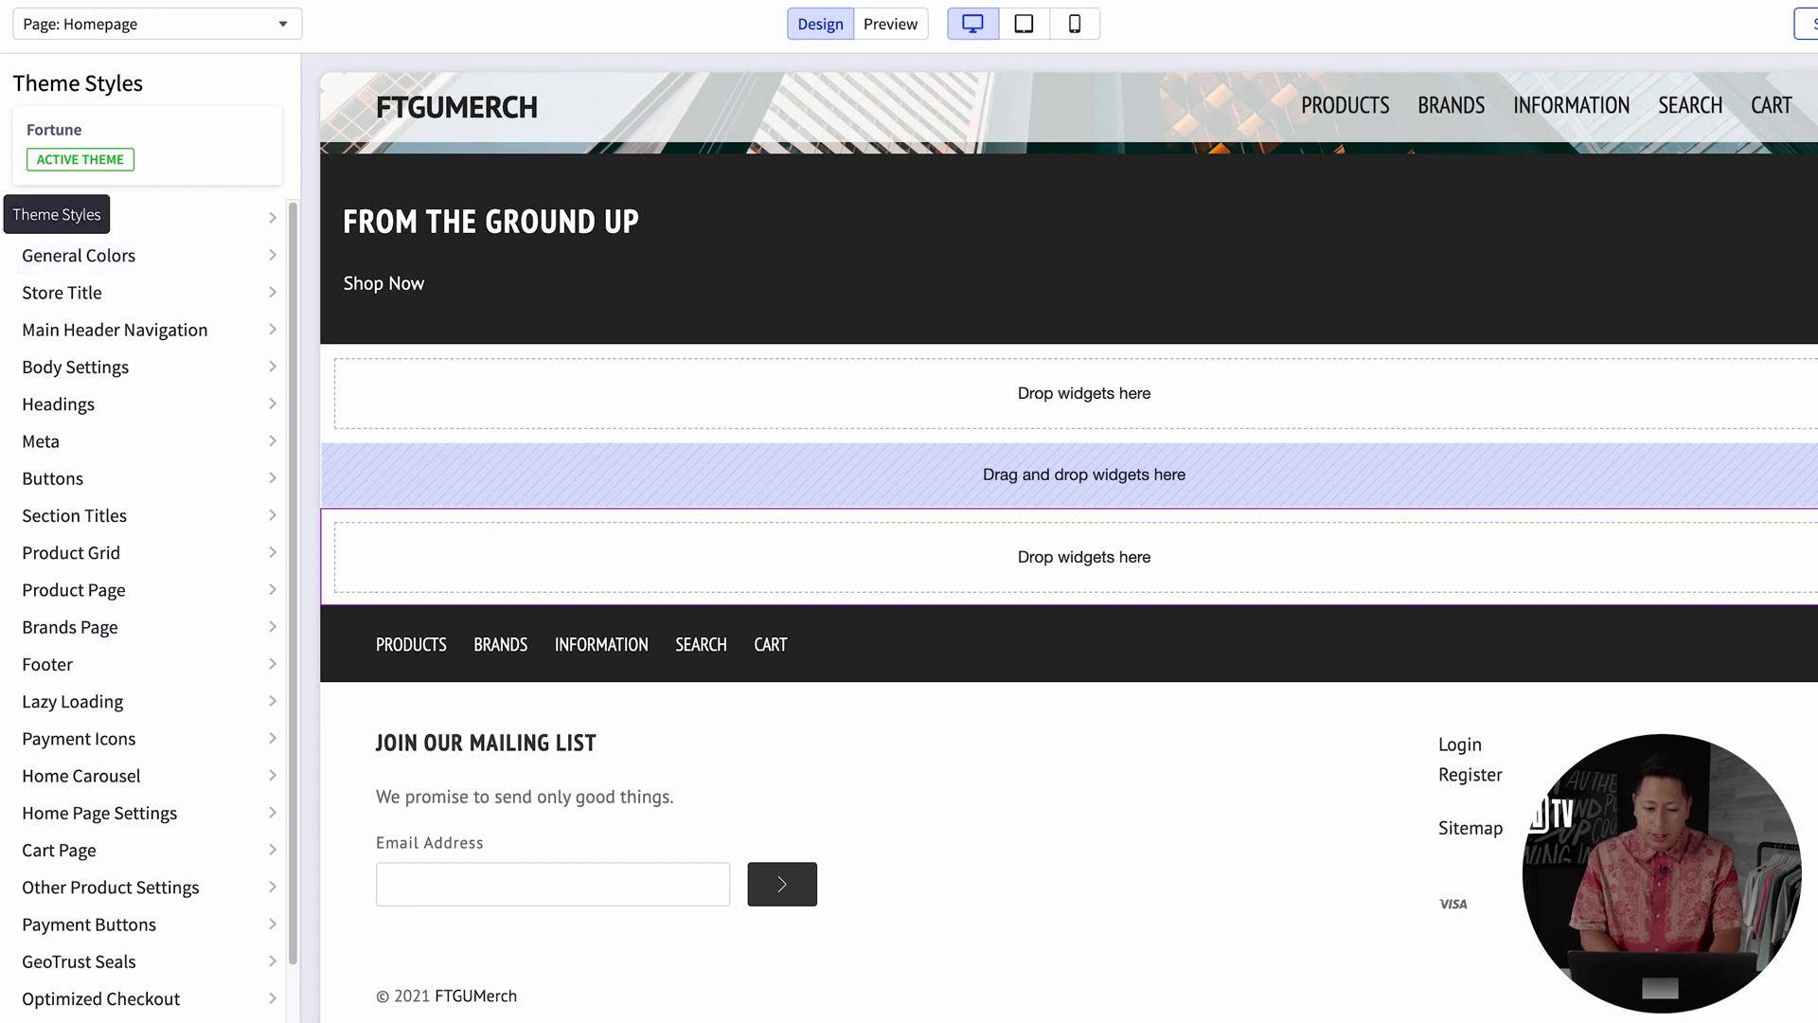
left_click(189, 228)
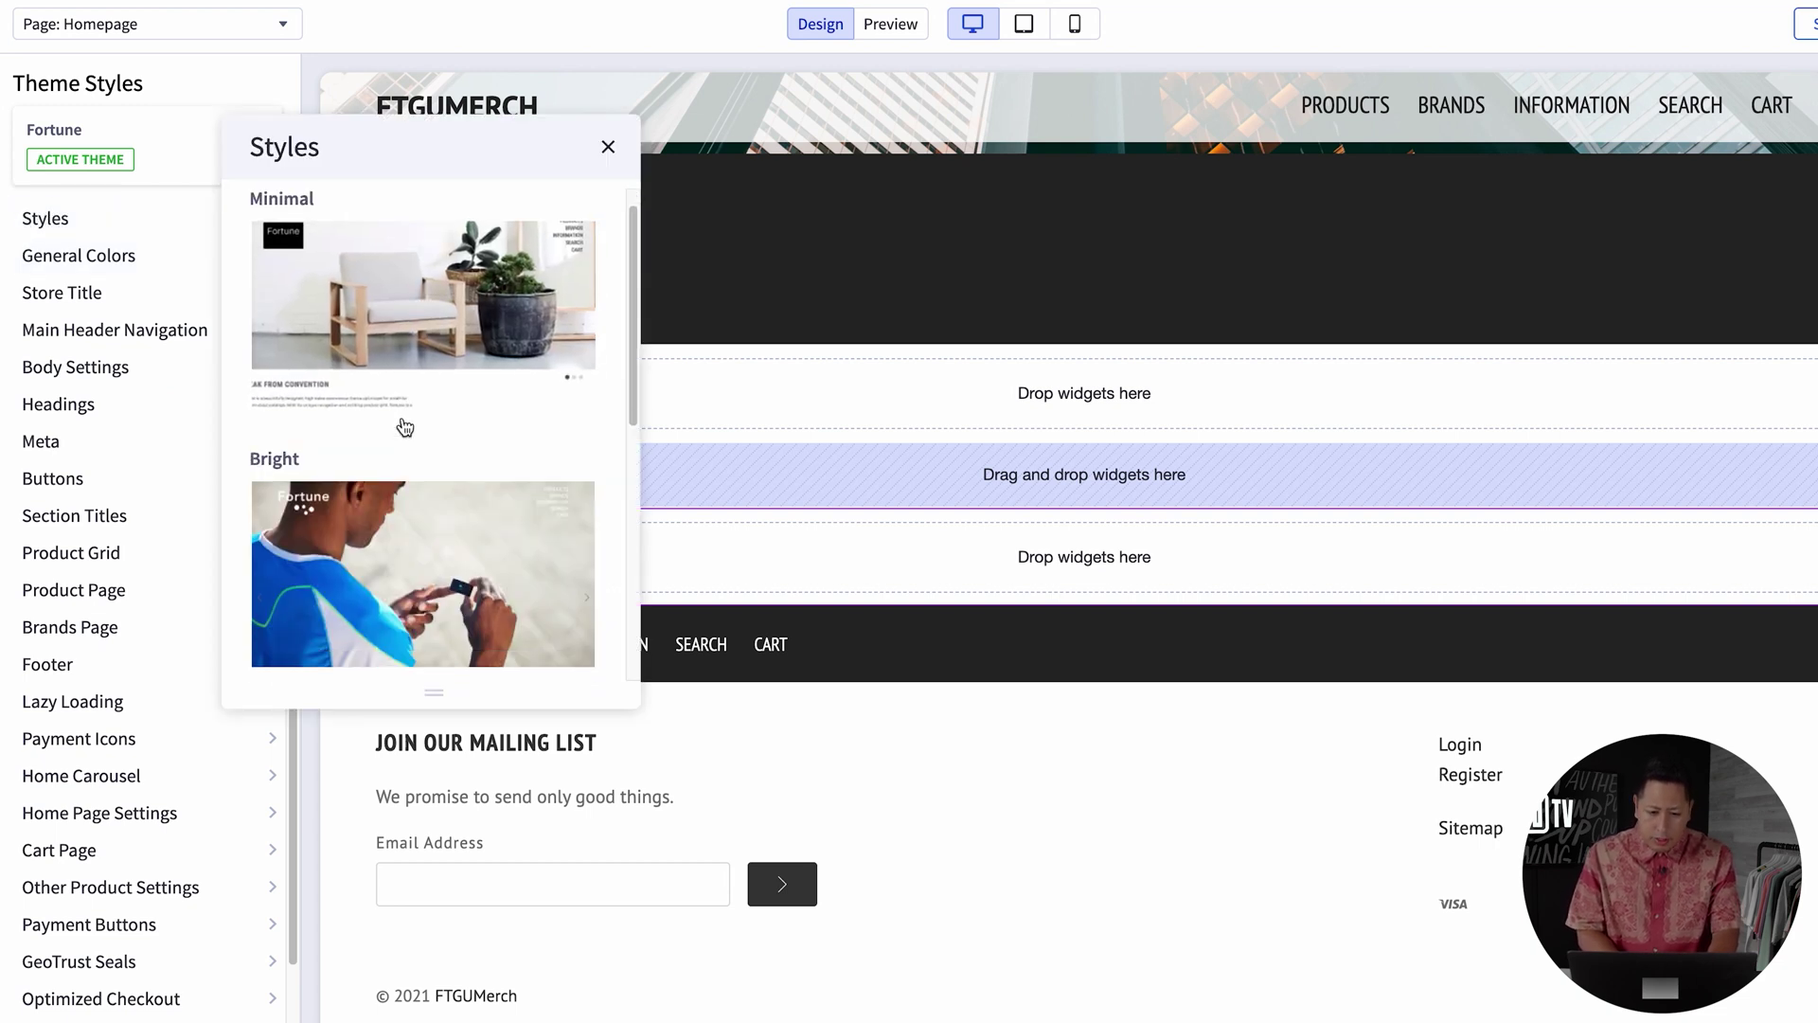
scroll(398, 420, "down", 6)
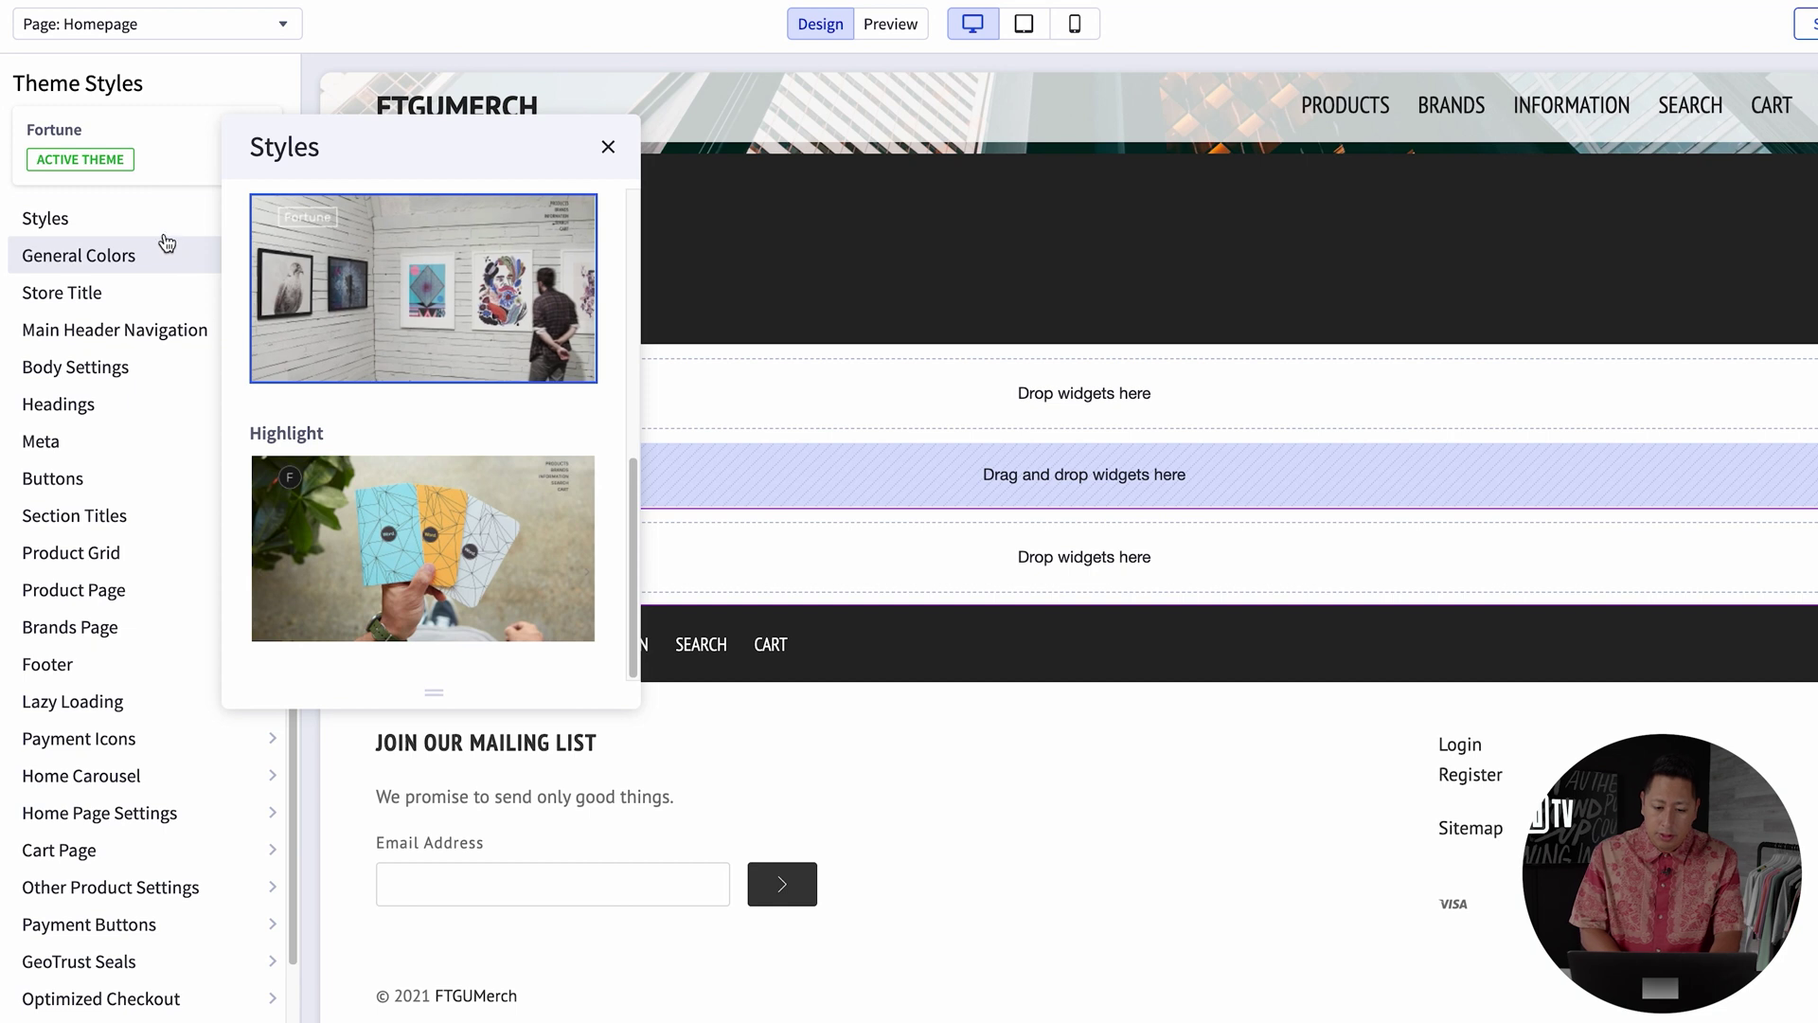
left_click(148, 264)
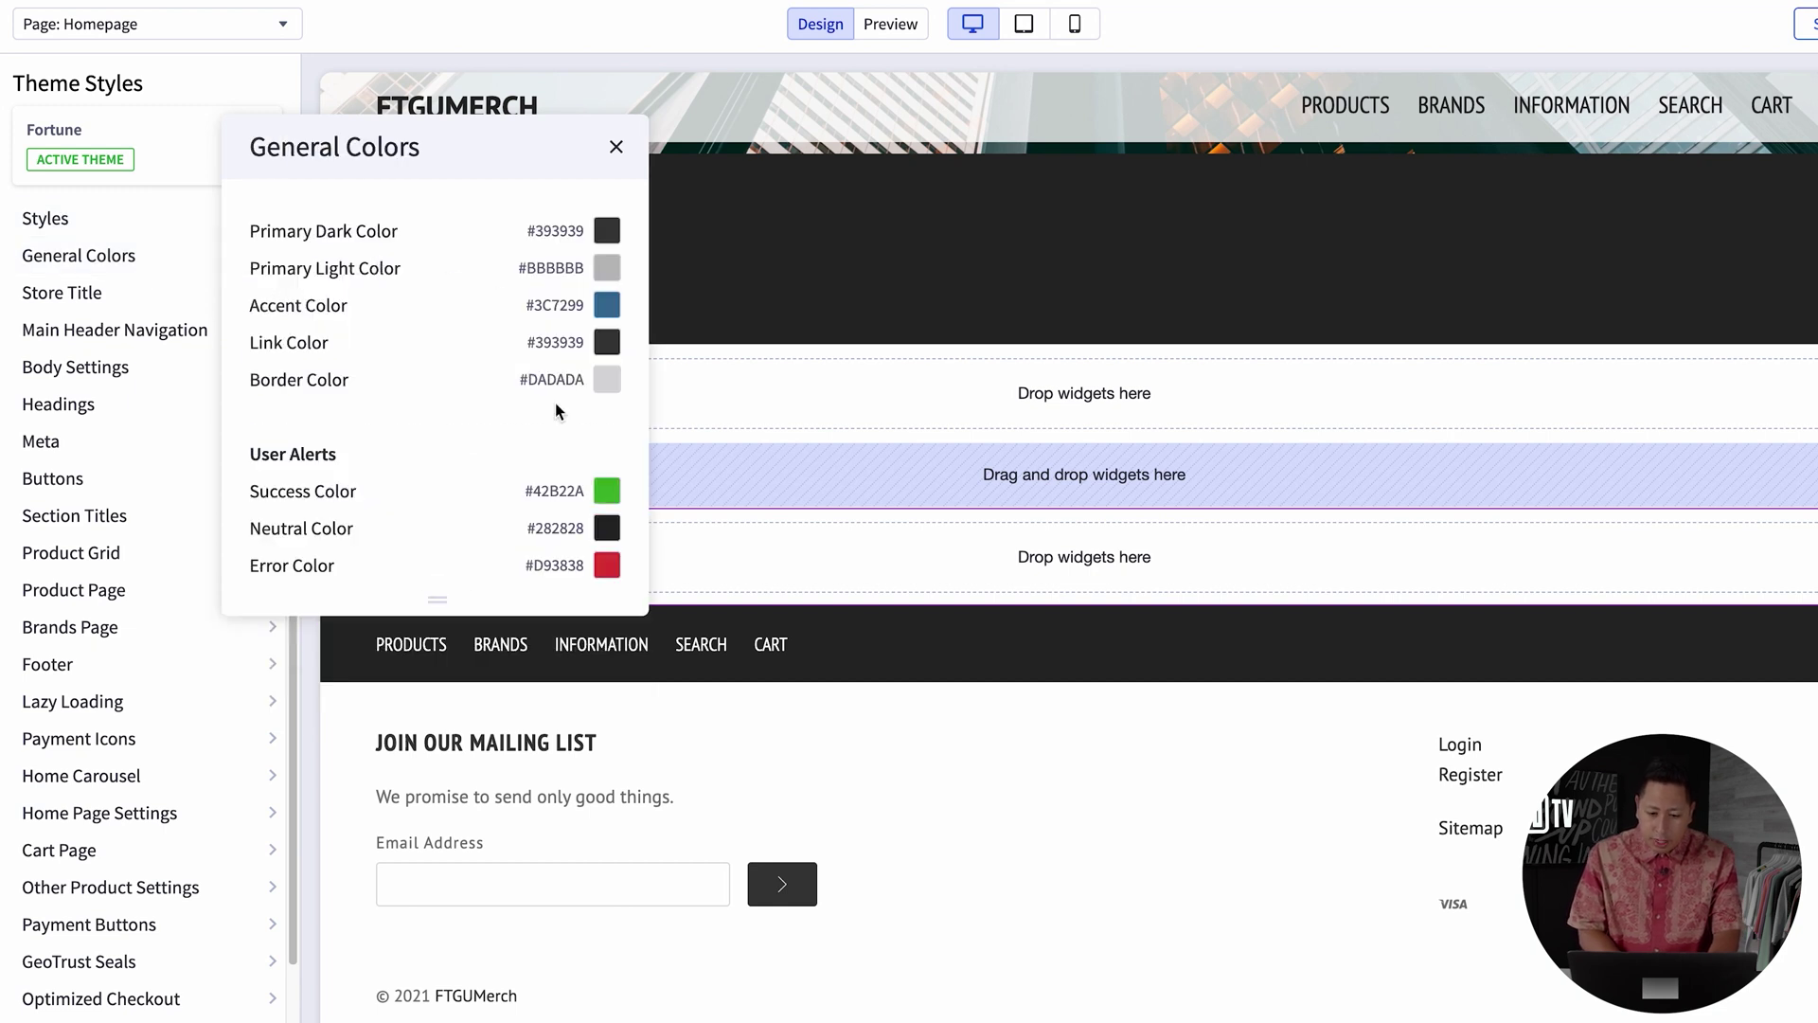
left_click(607, 493)
left_click(455, 431)
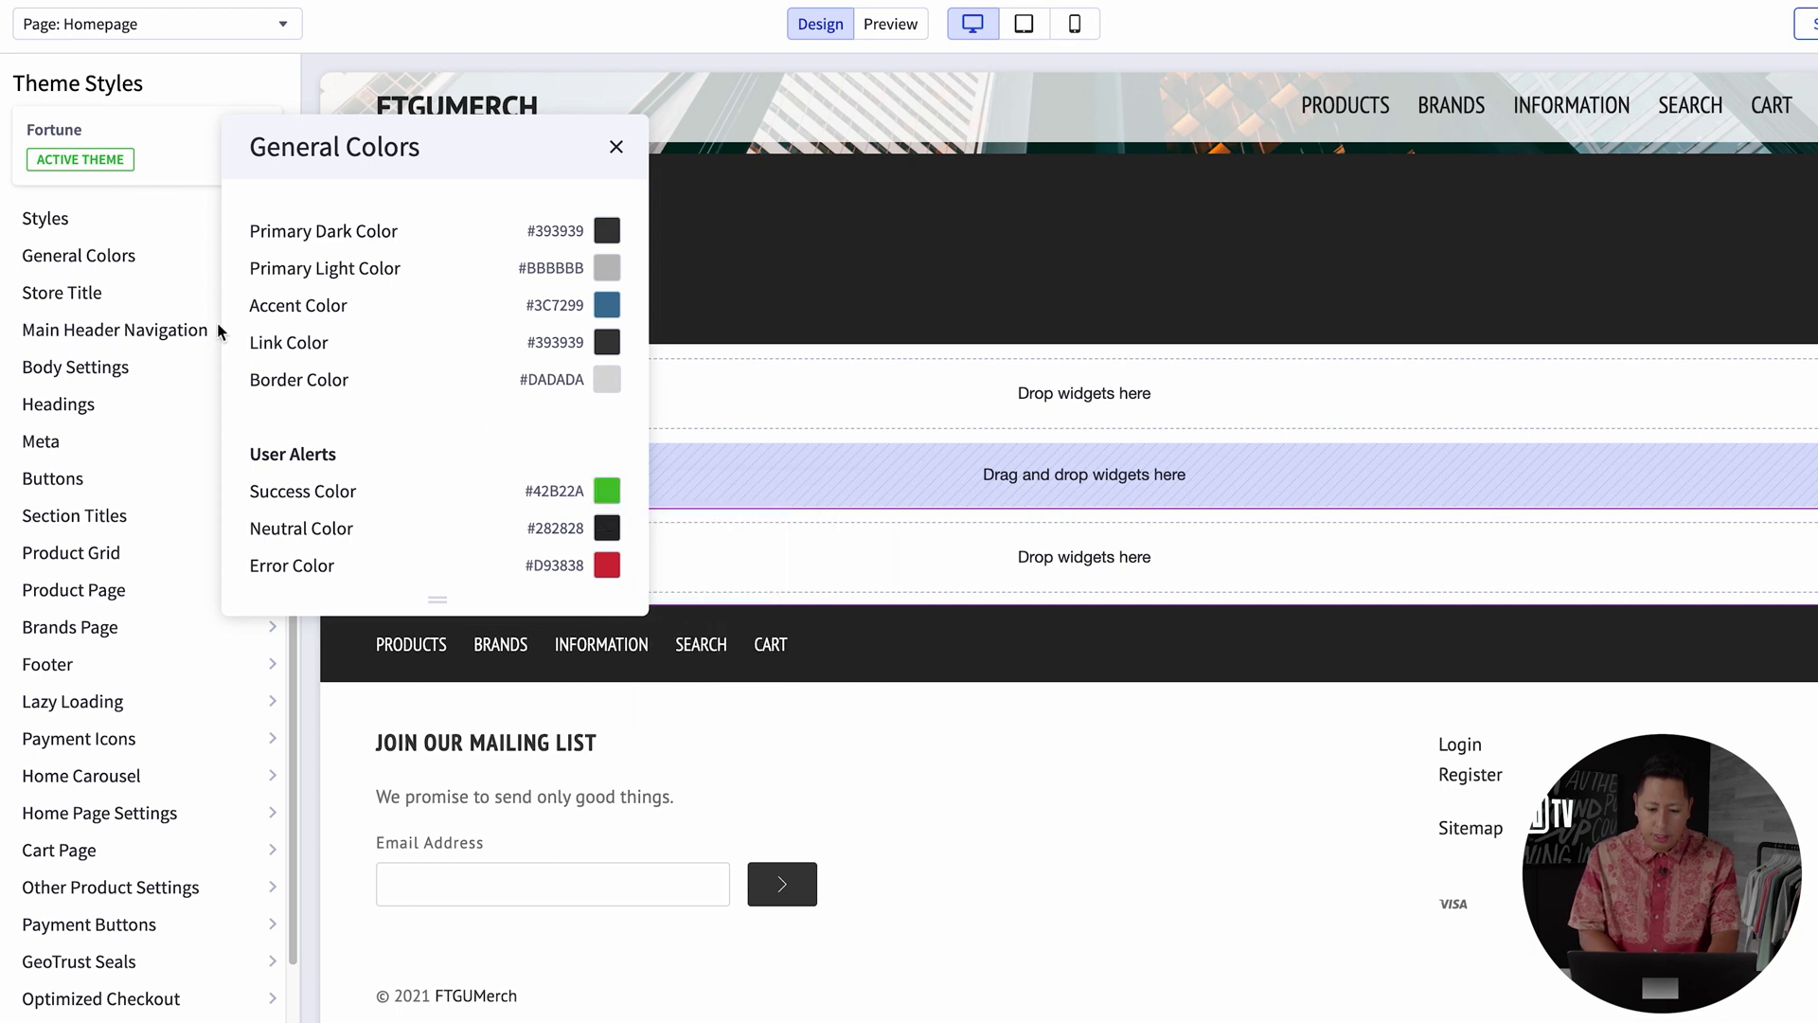
left_click(111, 305)
scroll(122, 310, "down", 1)
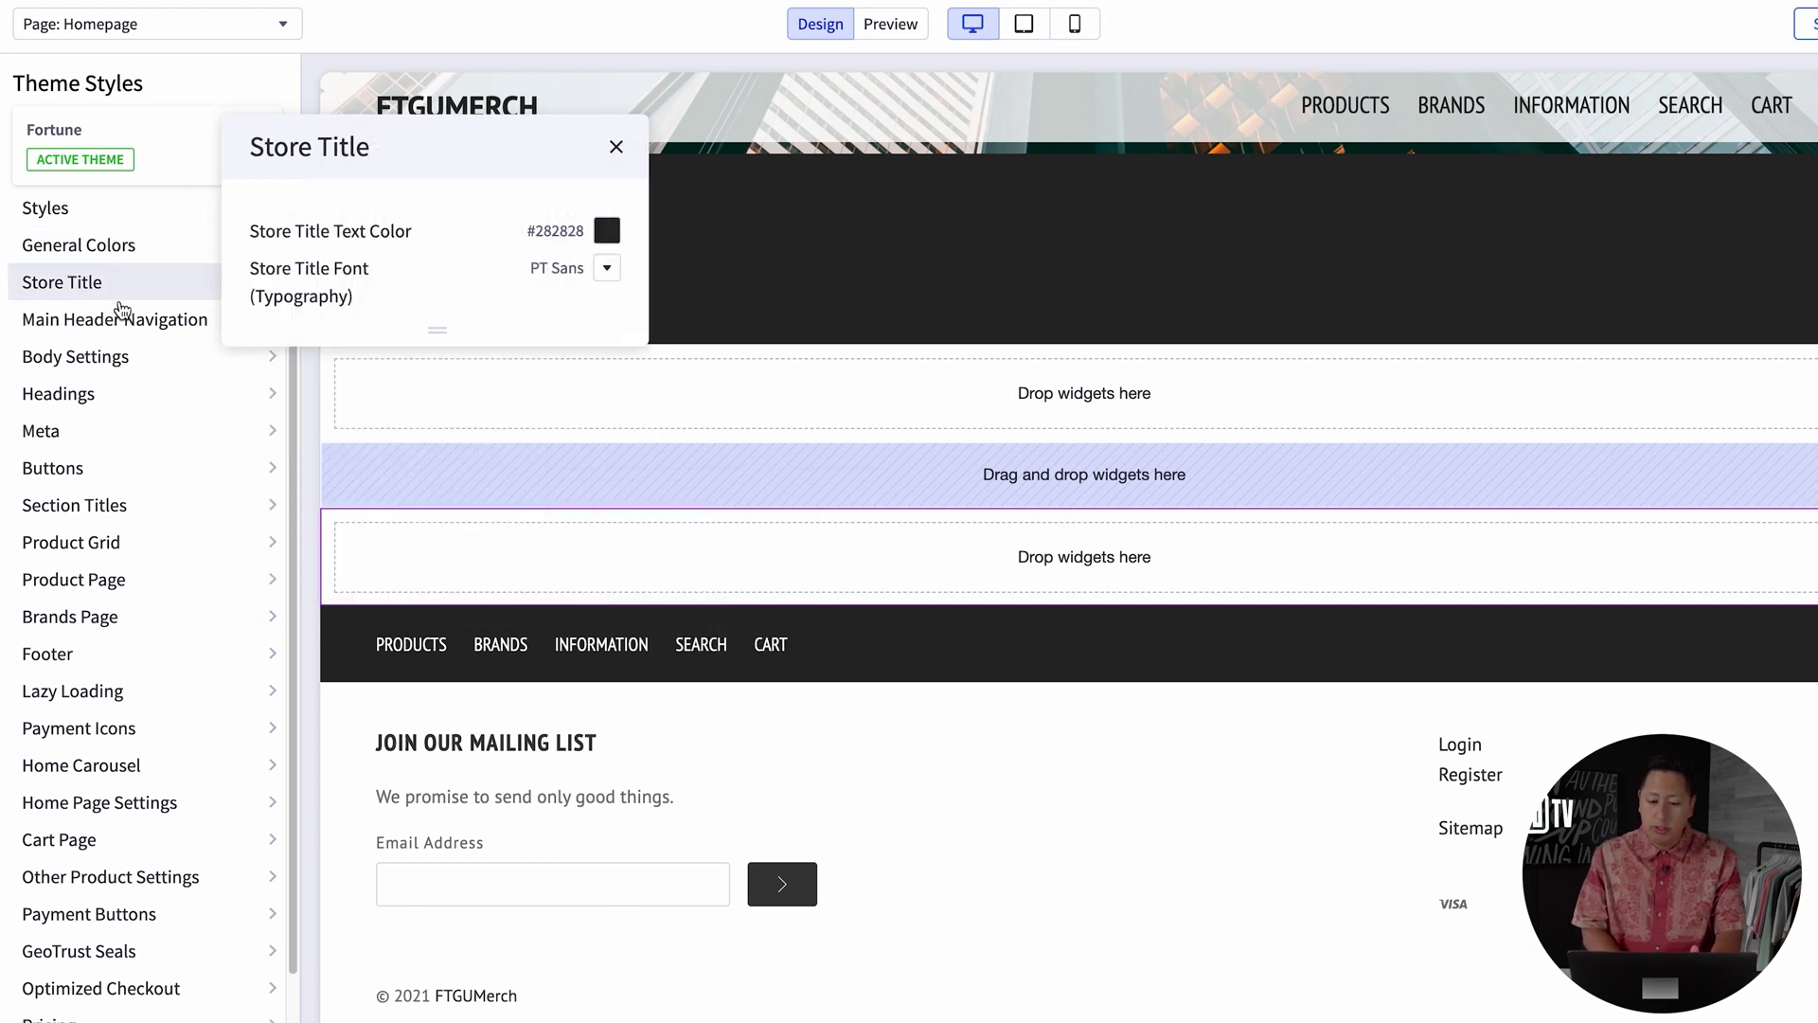
left_click(132, 320)
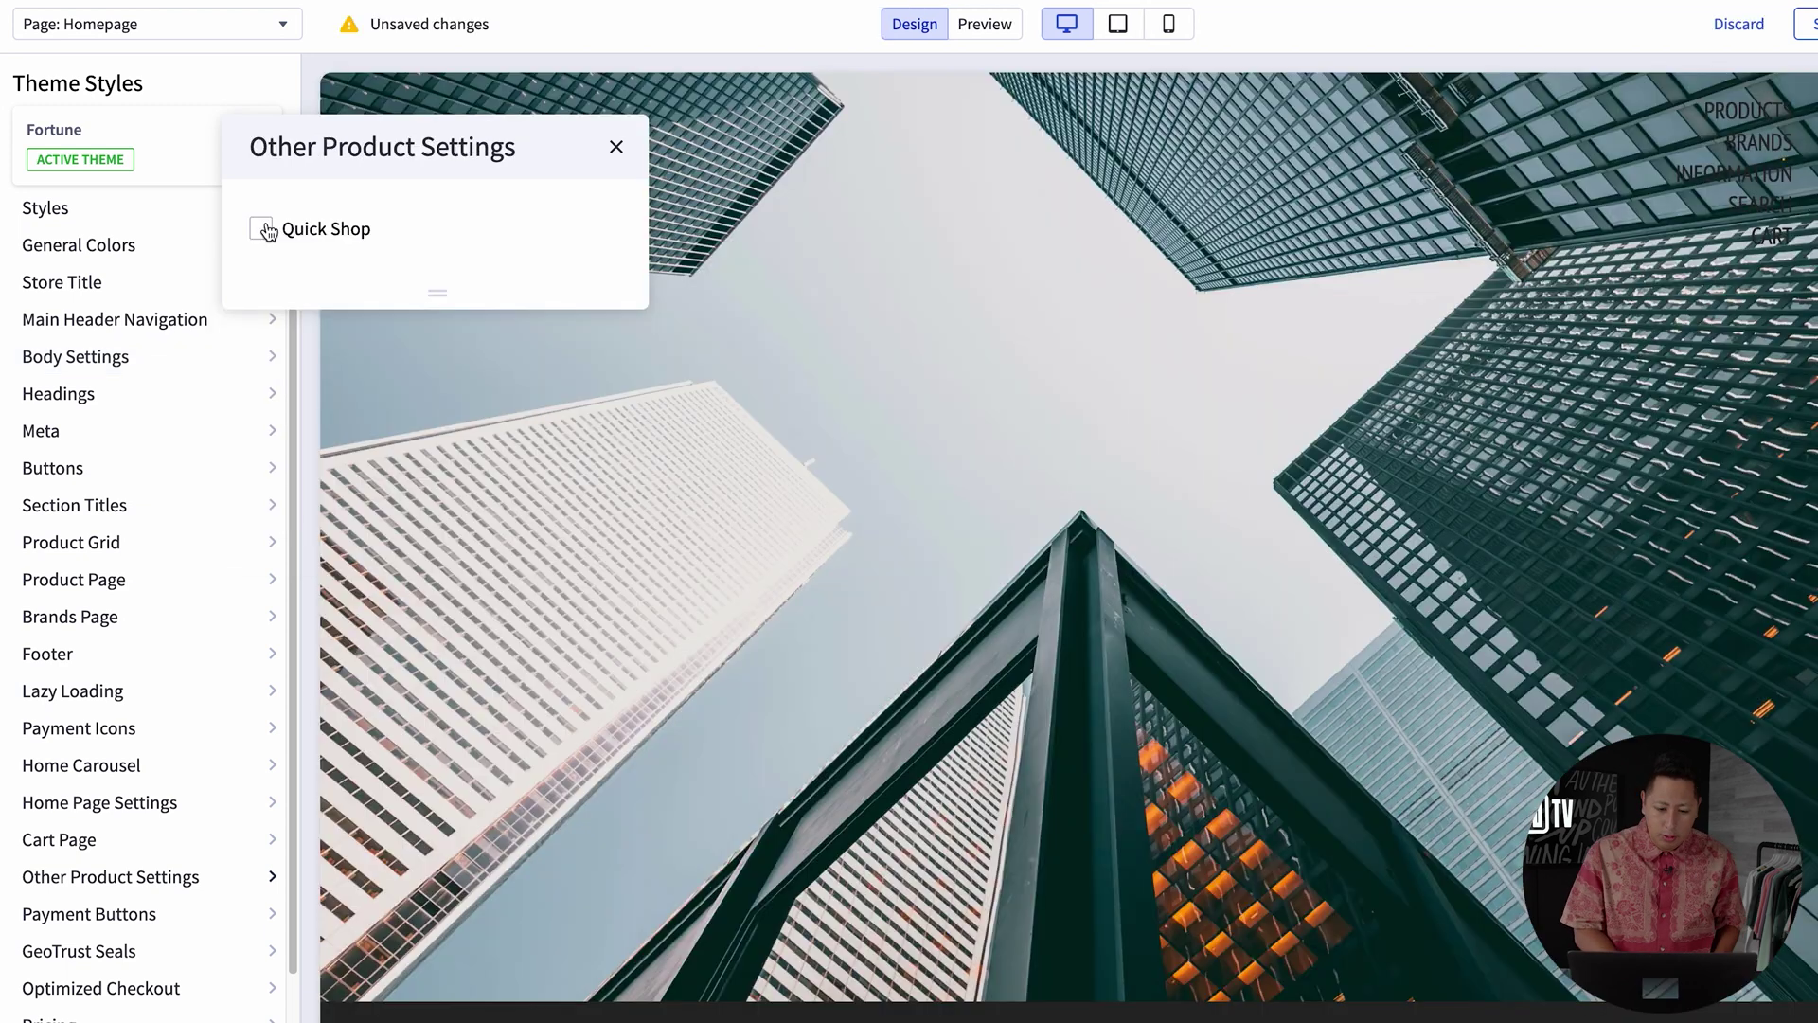
scroll(699, 739, "down", 5)
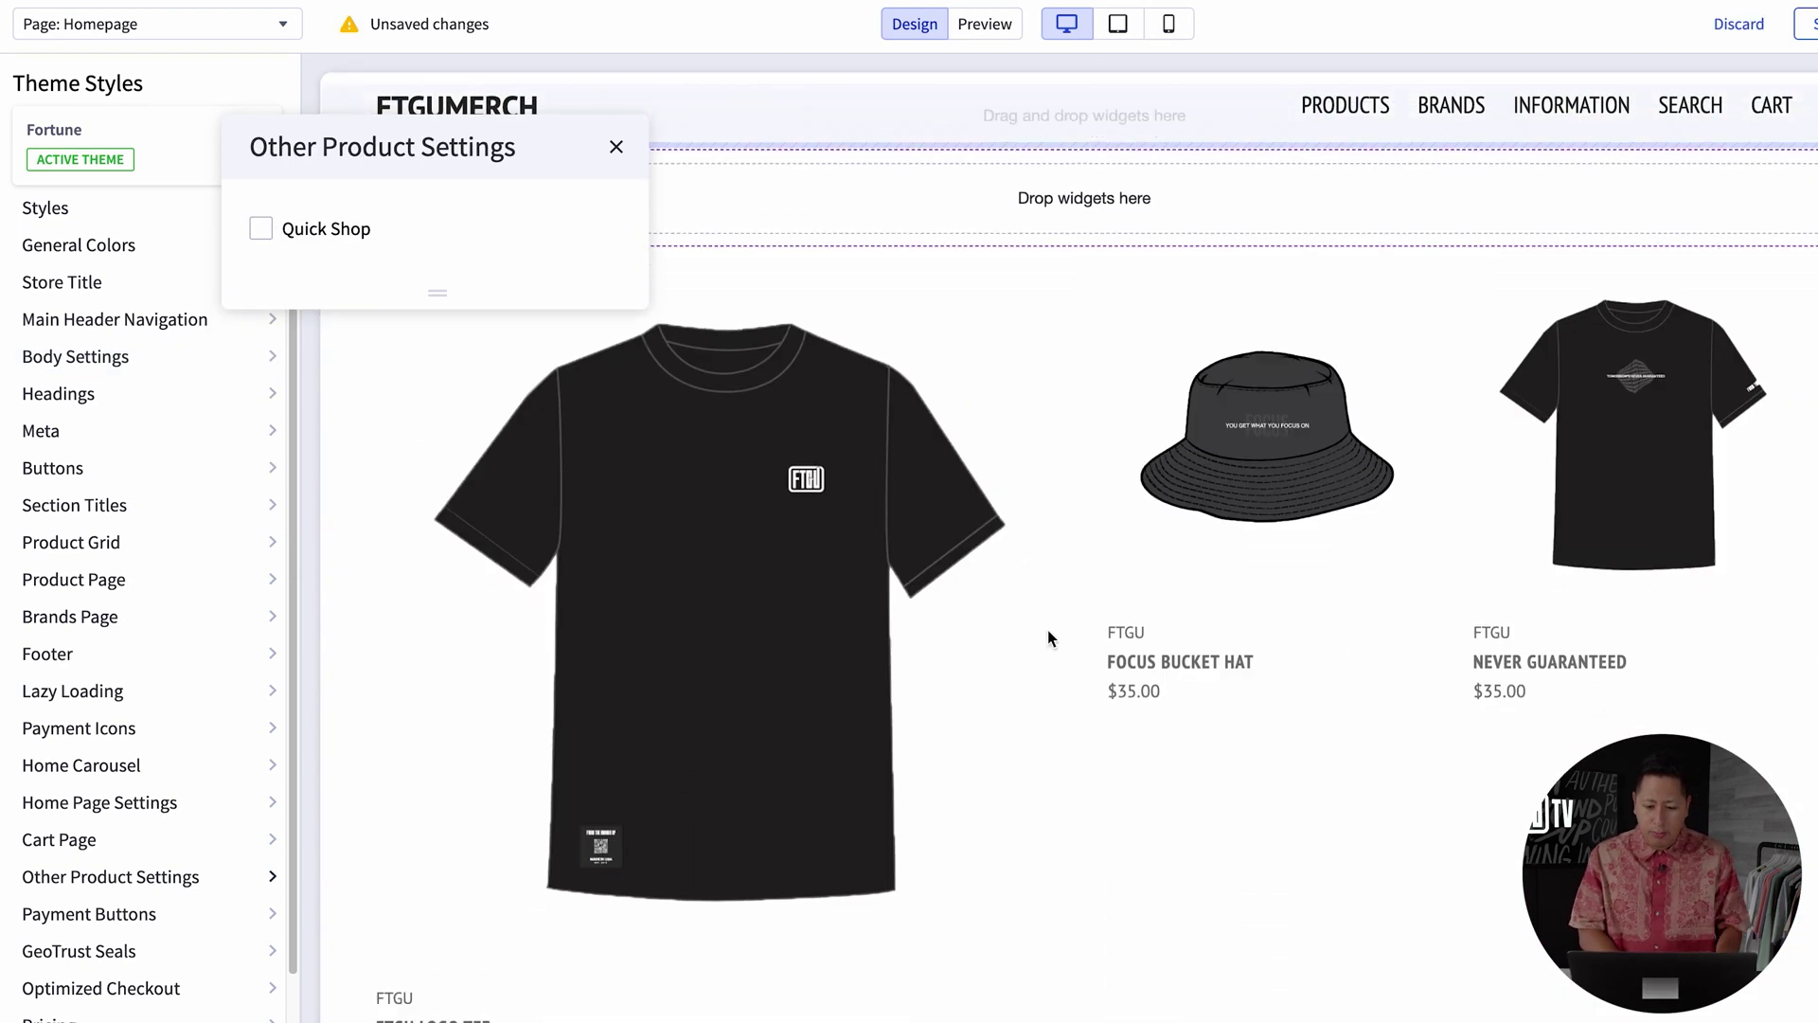
Preview the homepage with Quick Shop on and test the FTGU LOGO TEE quick view.
left_click(987, 24)
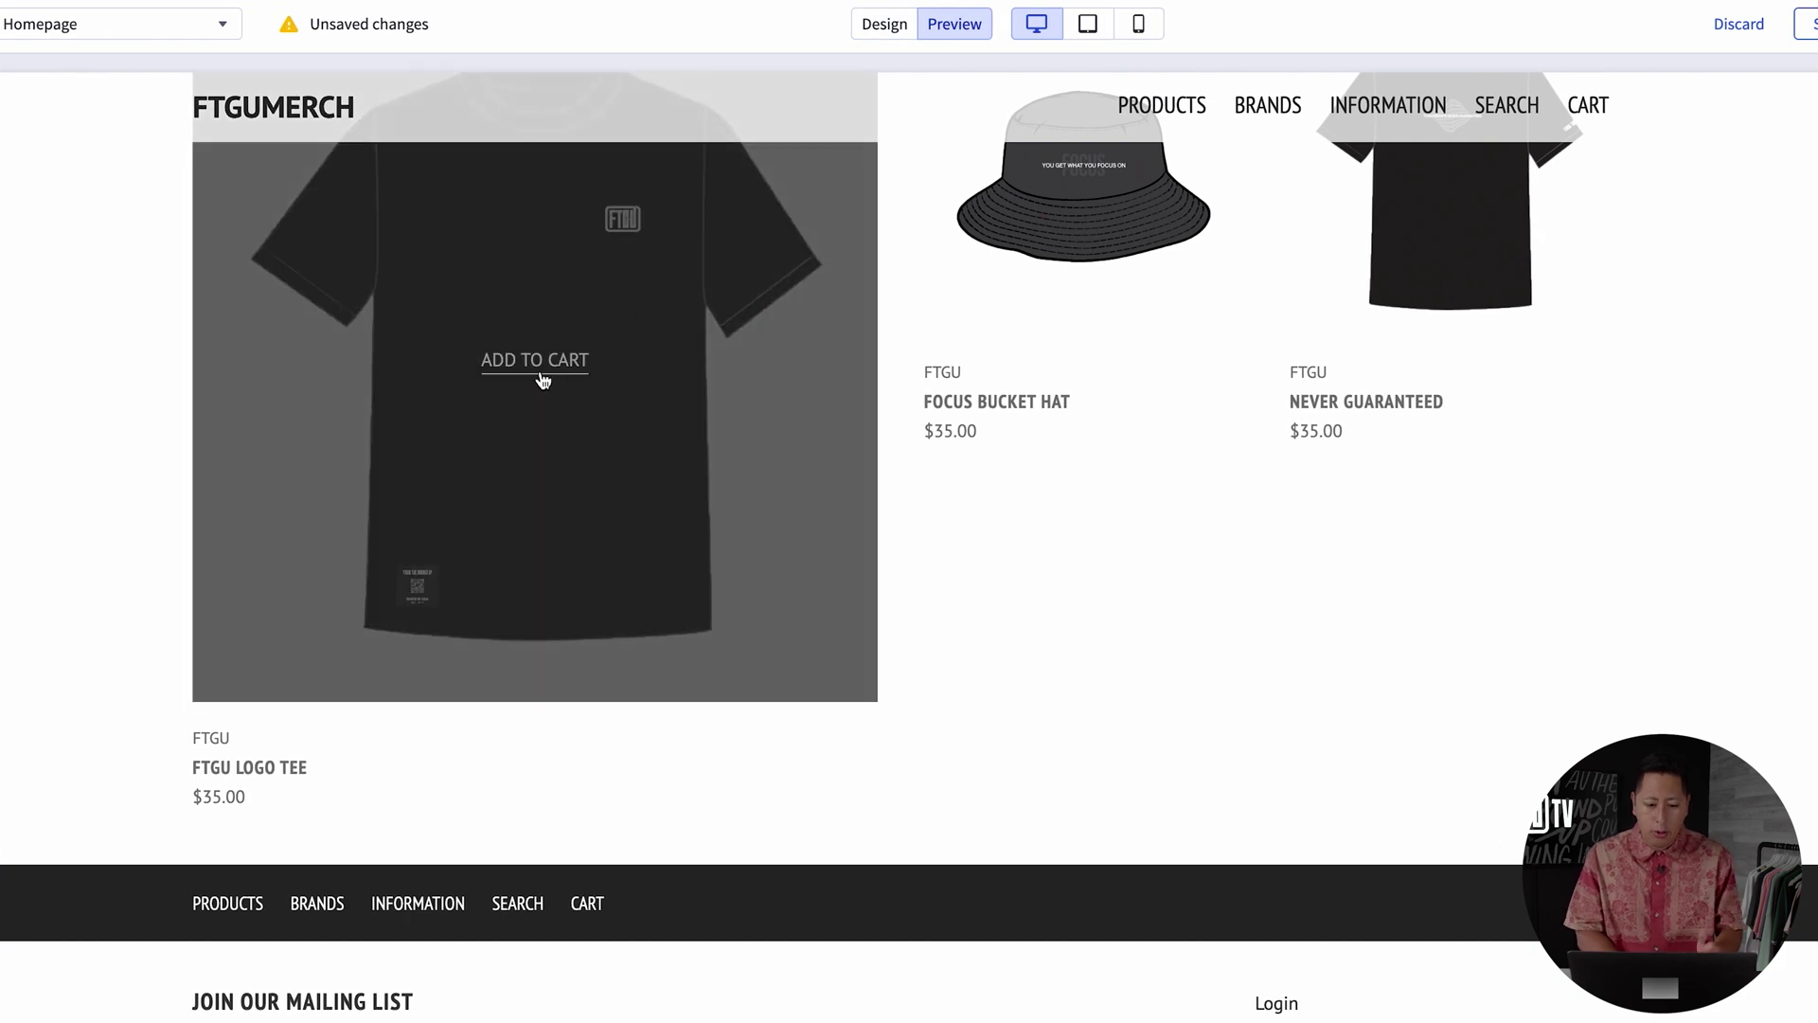
left_click(896, 26)
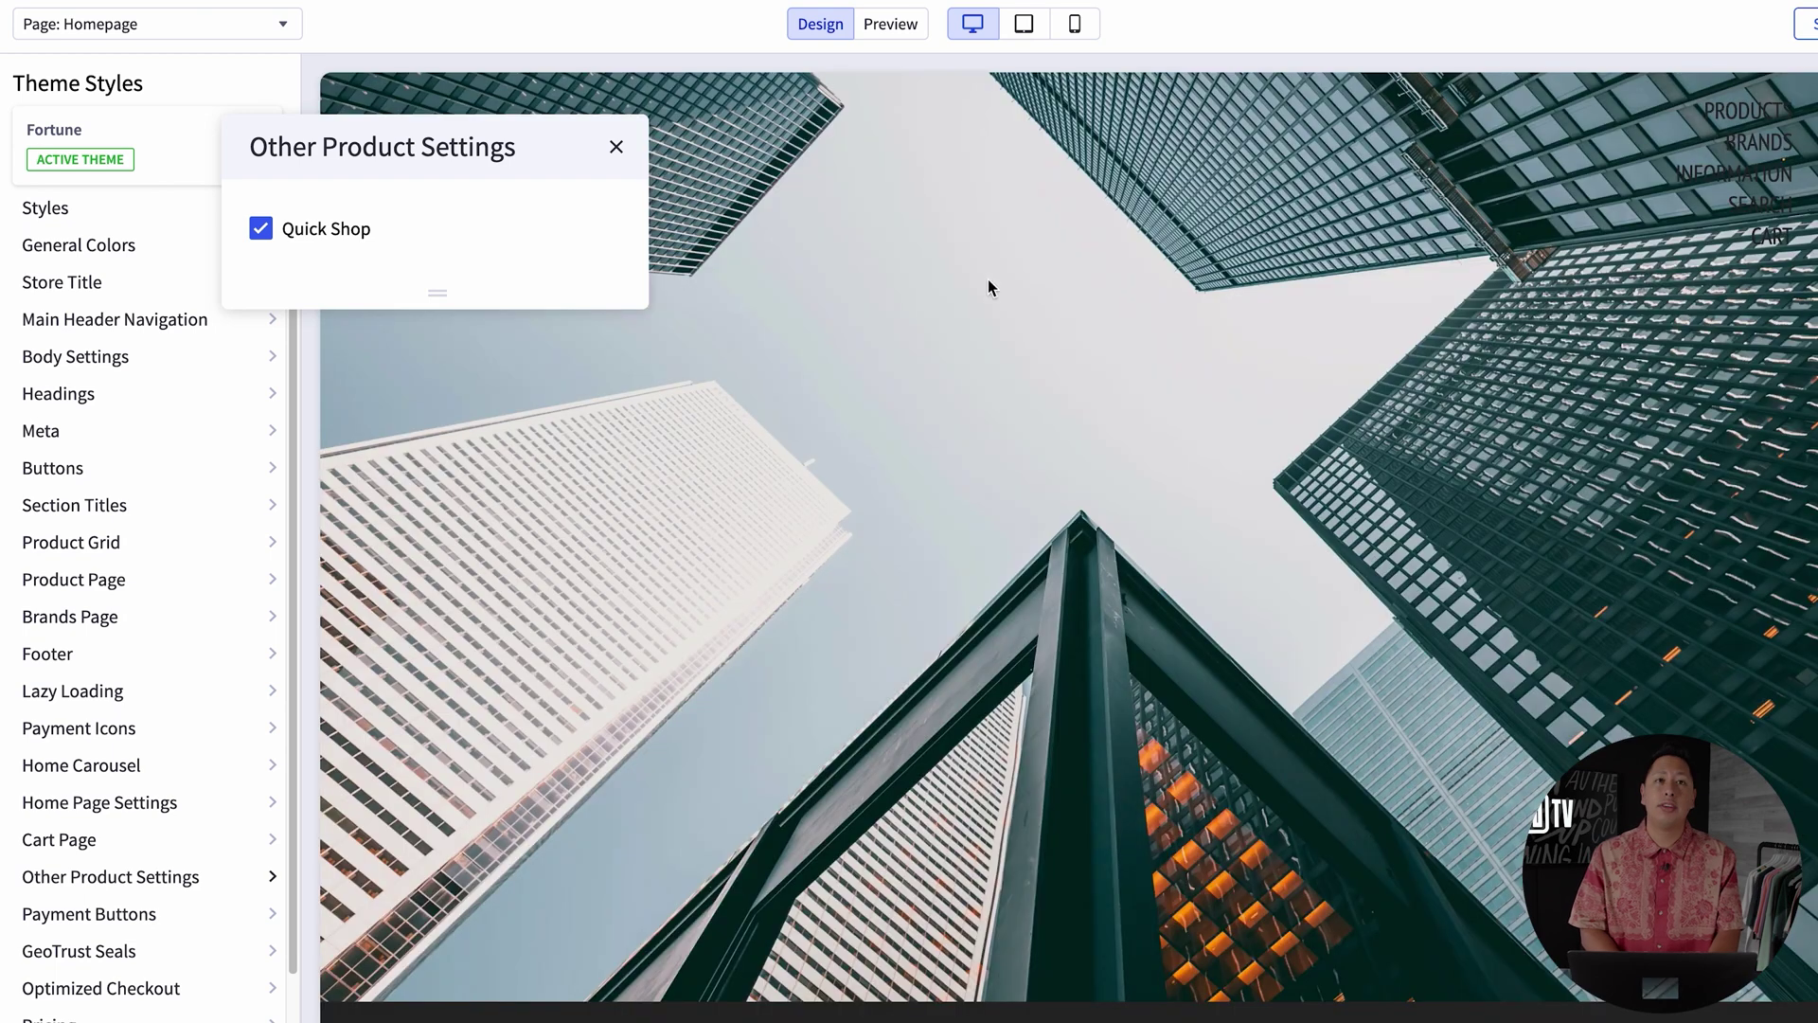
left_click(890, 23)
scroll(985, 521, "down", 10)
mouse_move(672, 413)
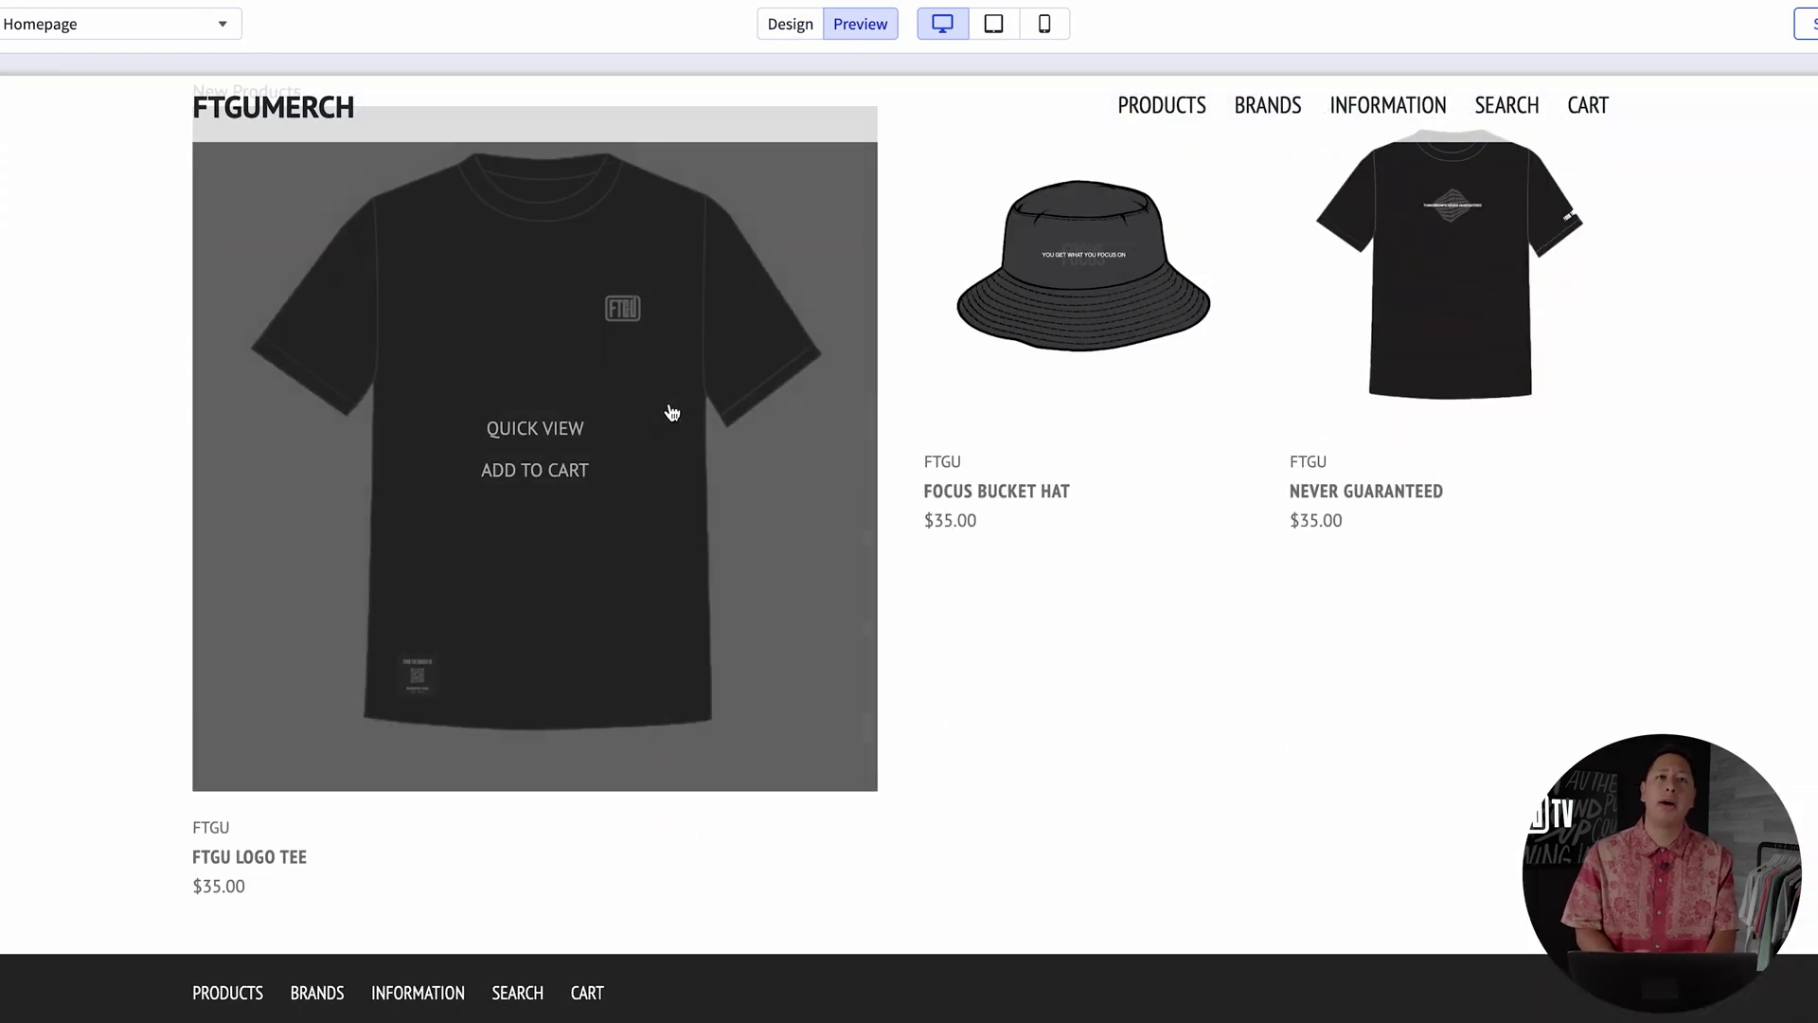
left_click(535, 431)
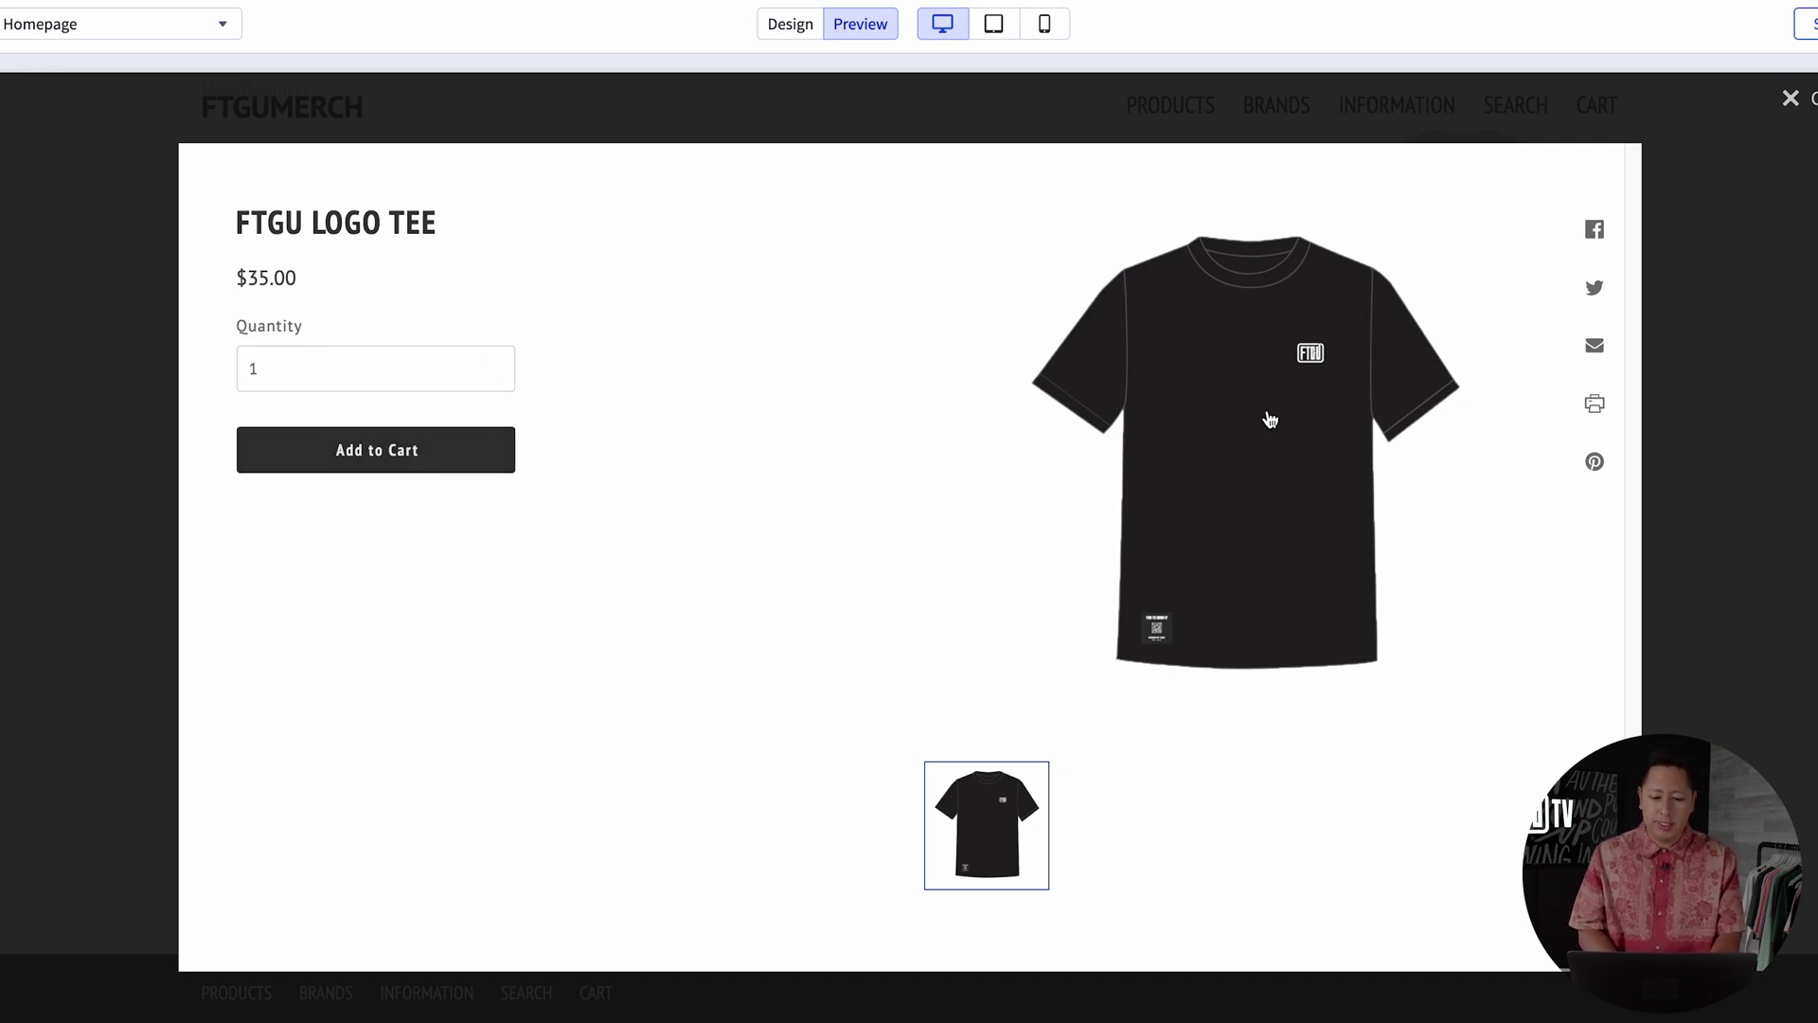
left_click(1790, 99)
Test the FTGU LOGO TEE quick view in the phone-sized preview.
left_click(1044, 24)
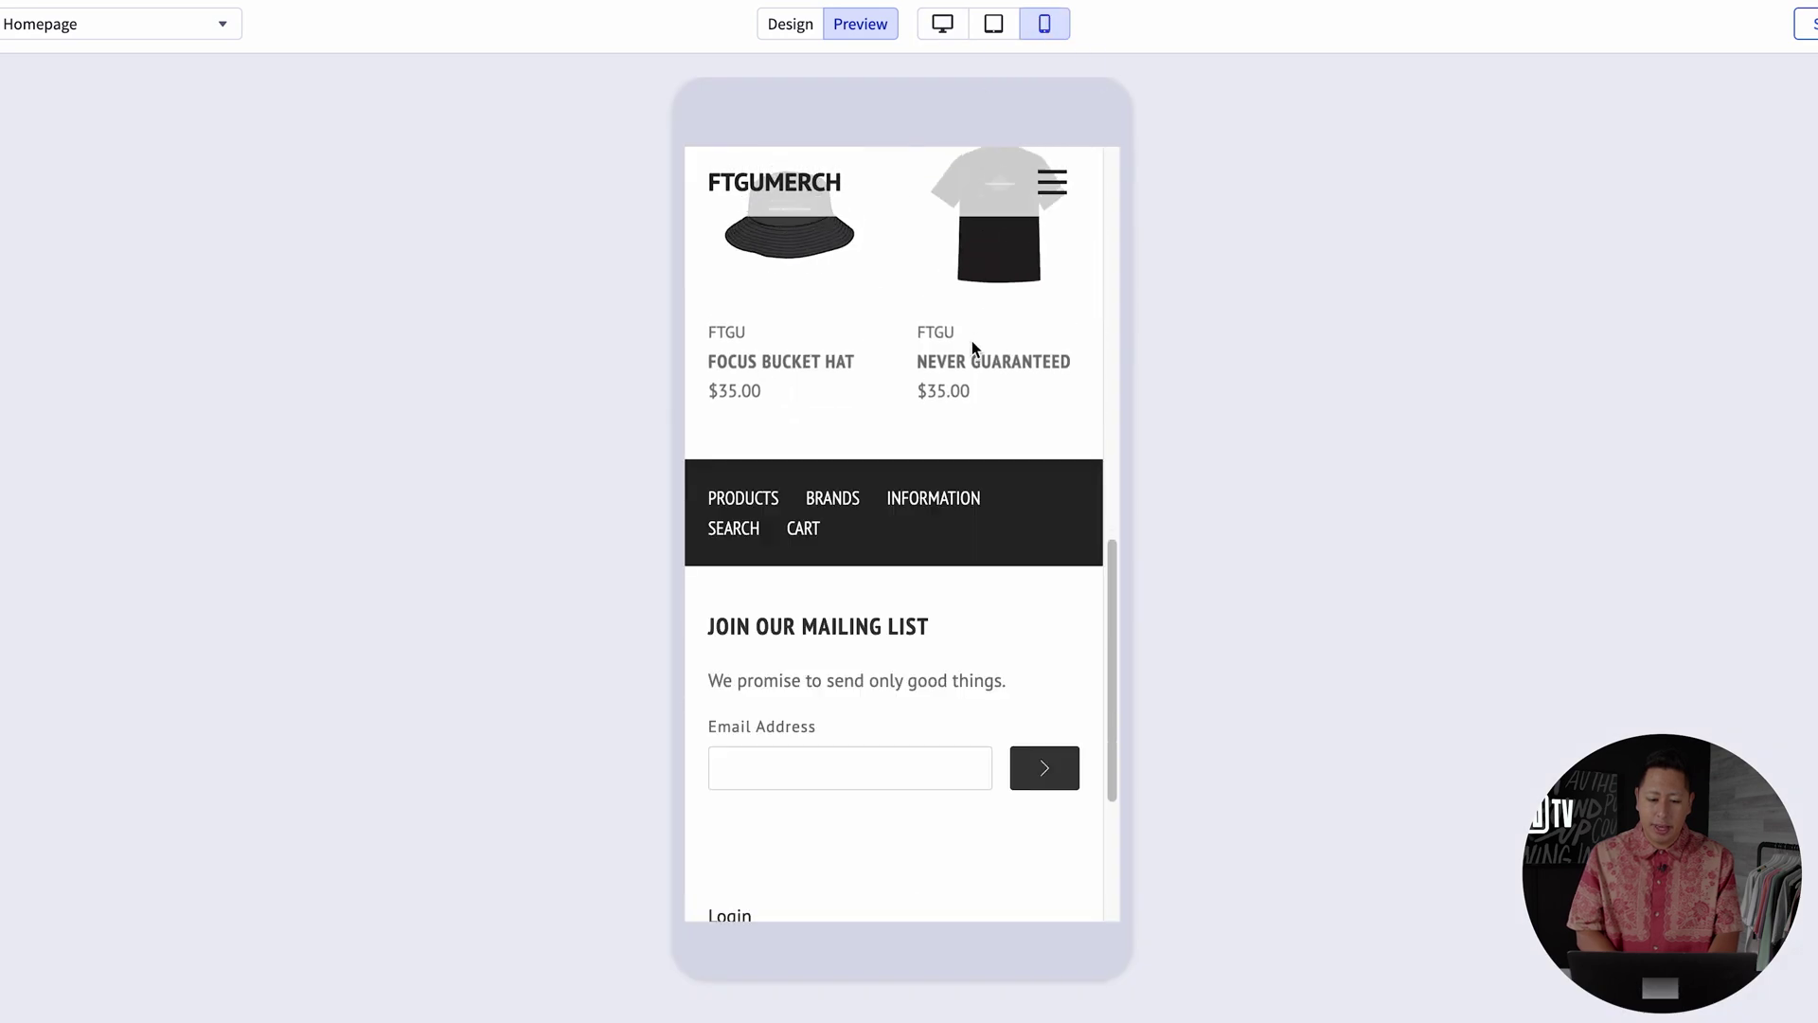
scroll(947, 473, "up", 10)
mouse_move(906, 599)
left_click(922, 558)
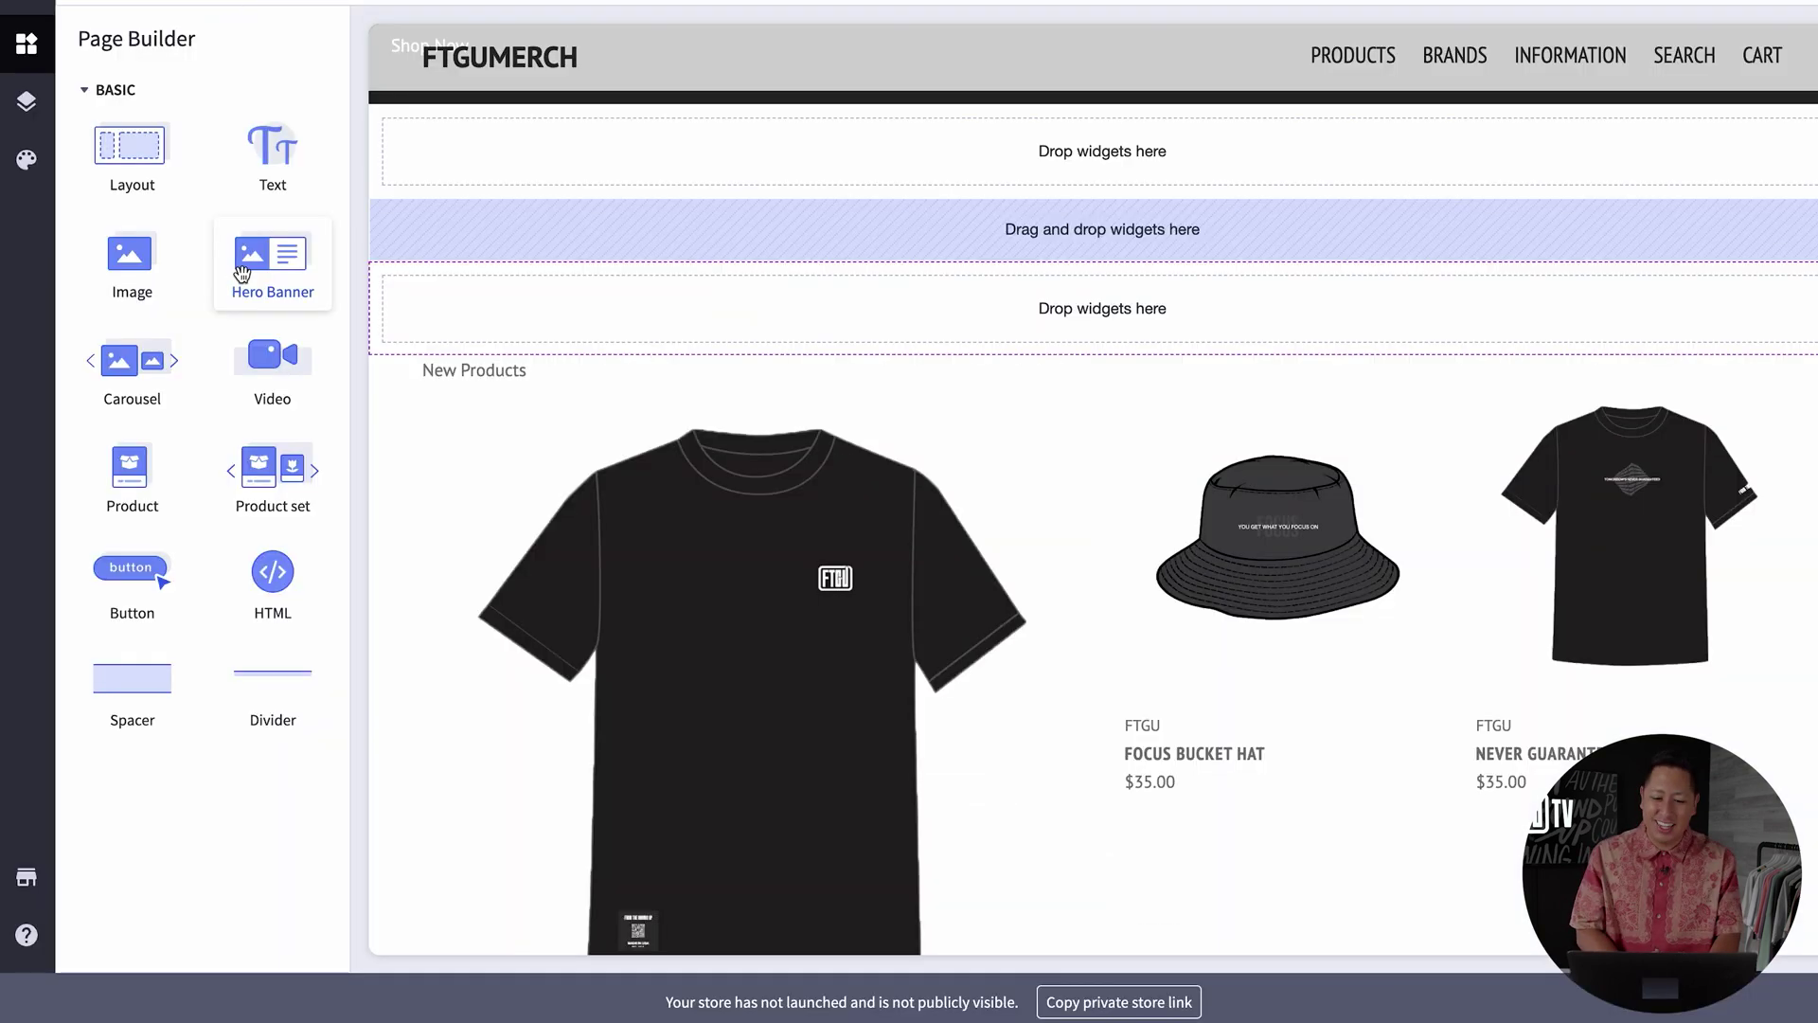
Add a hero banner below the products with poster on wall.png as its background.
left_click_drag(252, 256, 922, 236)
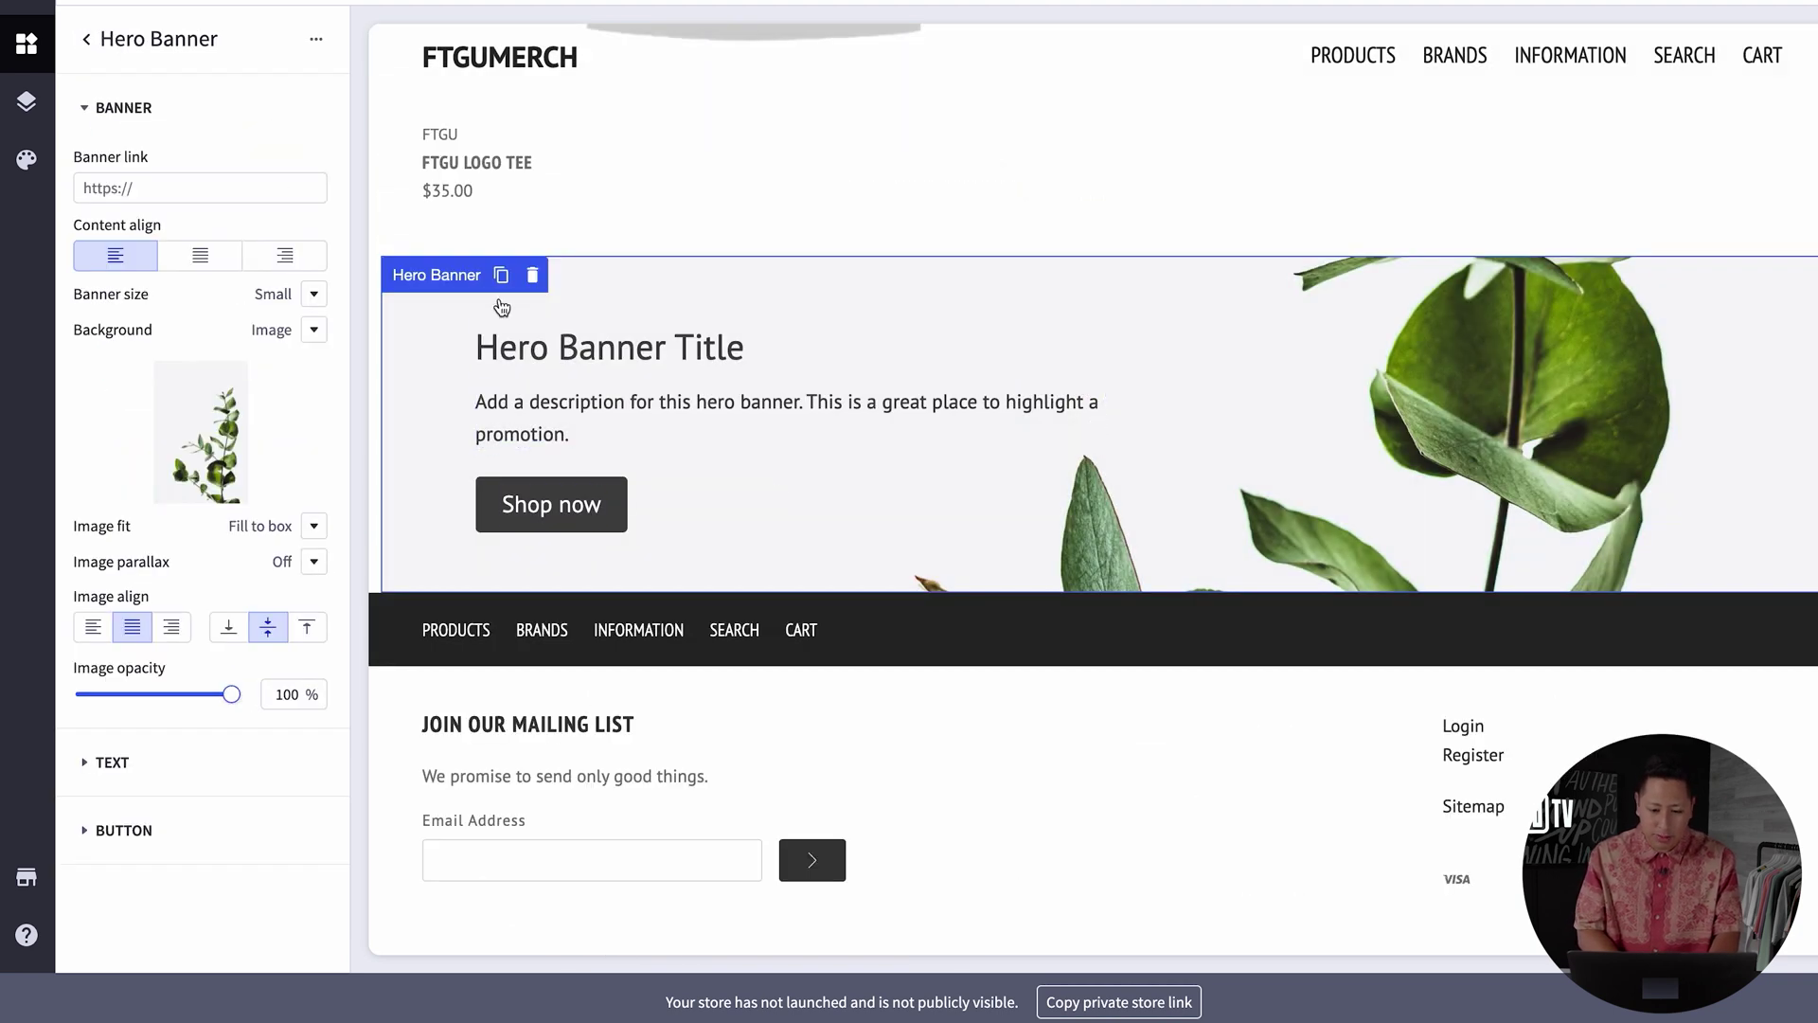
left_click(185, 436)
left_click(566, 419)
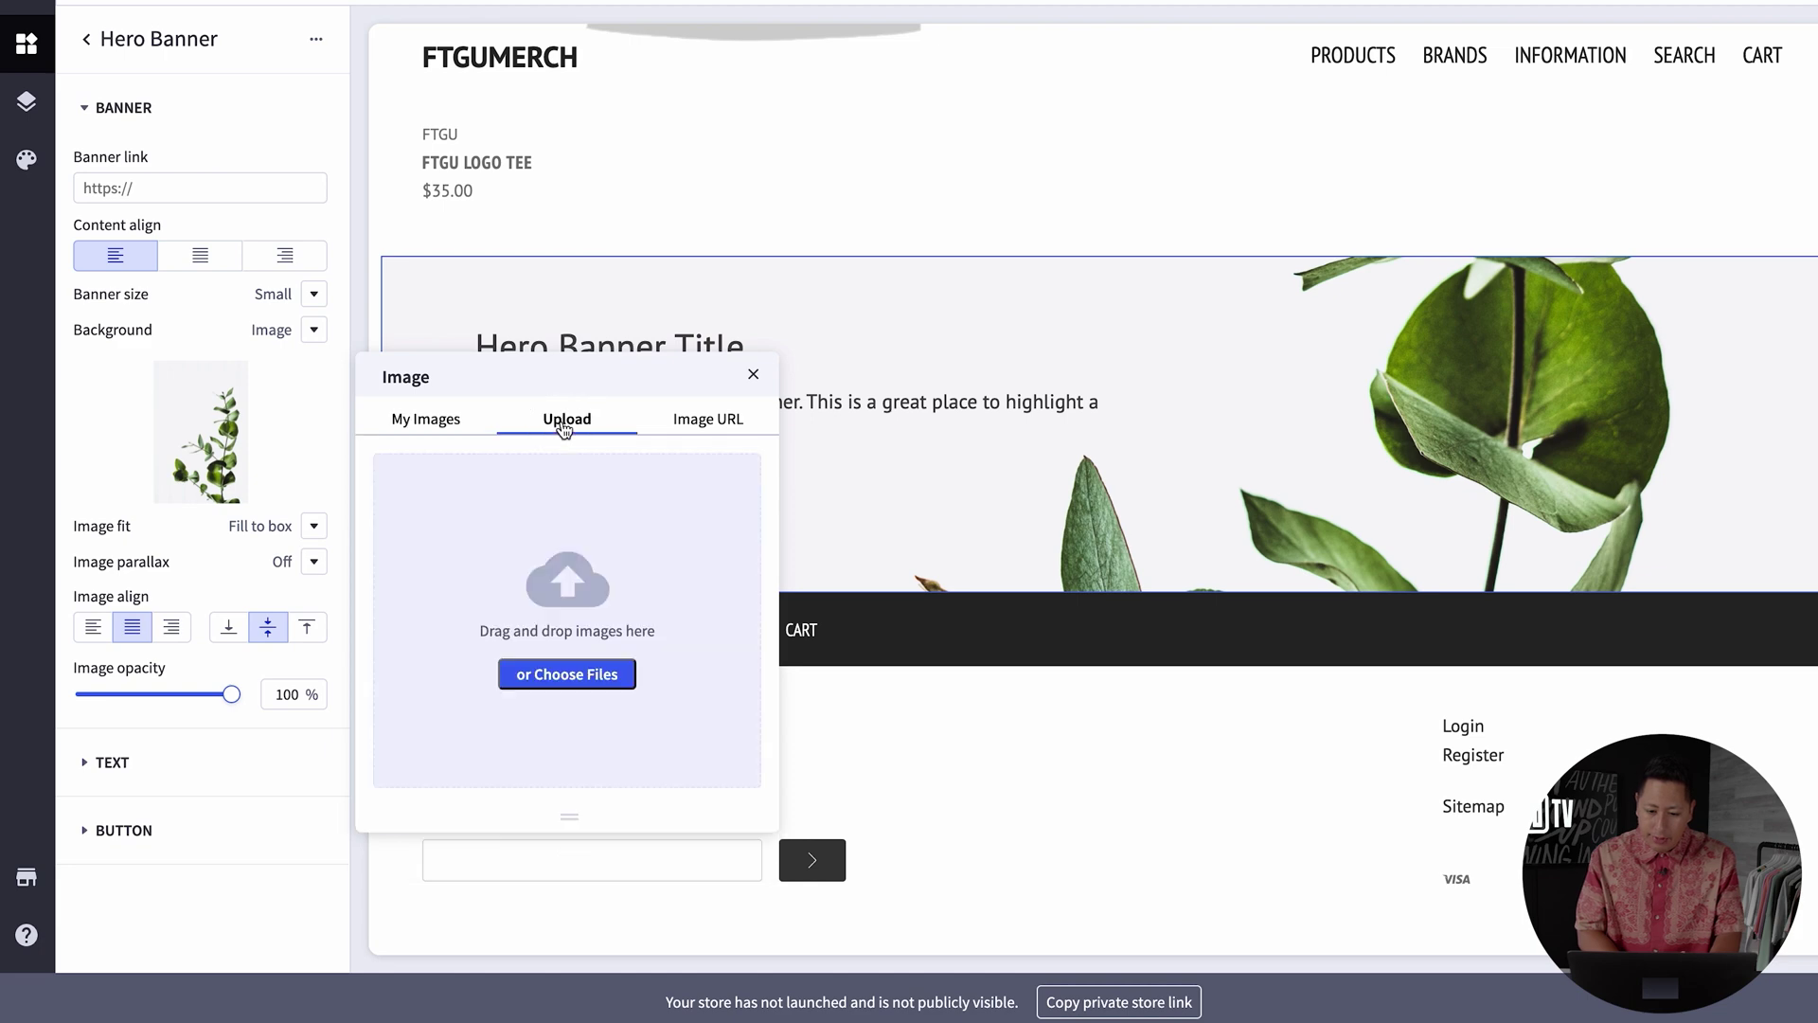
left_click(594, 675)
left_click(758, 523)
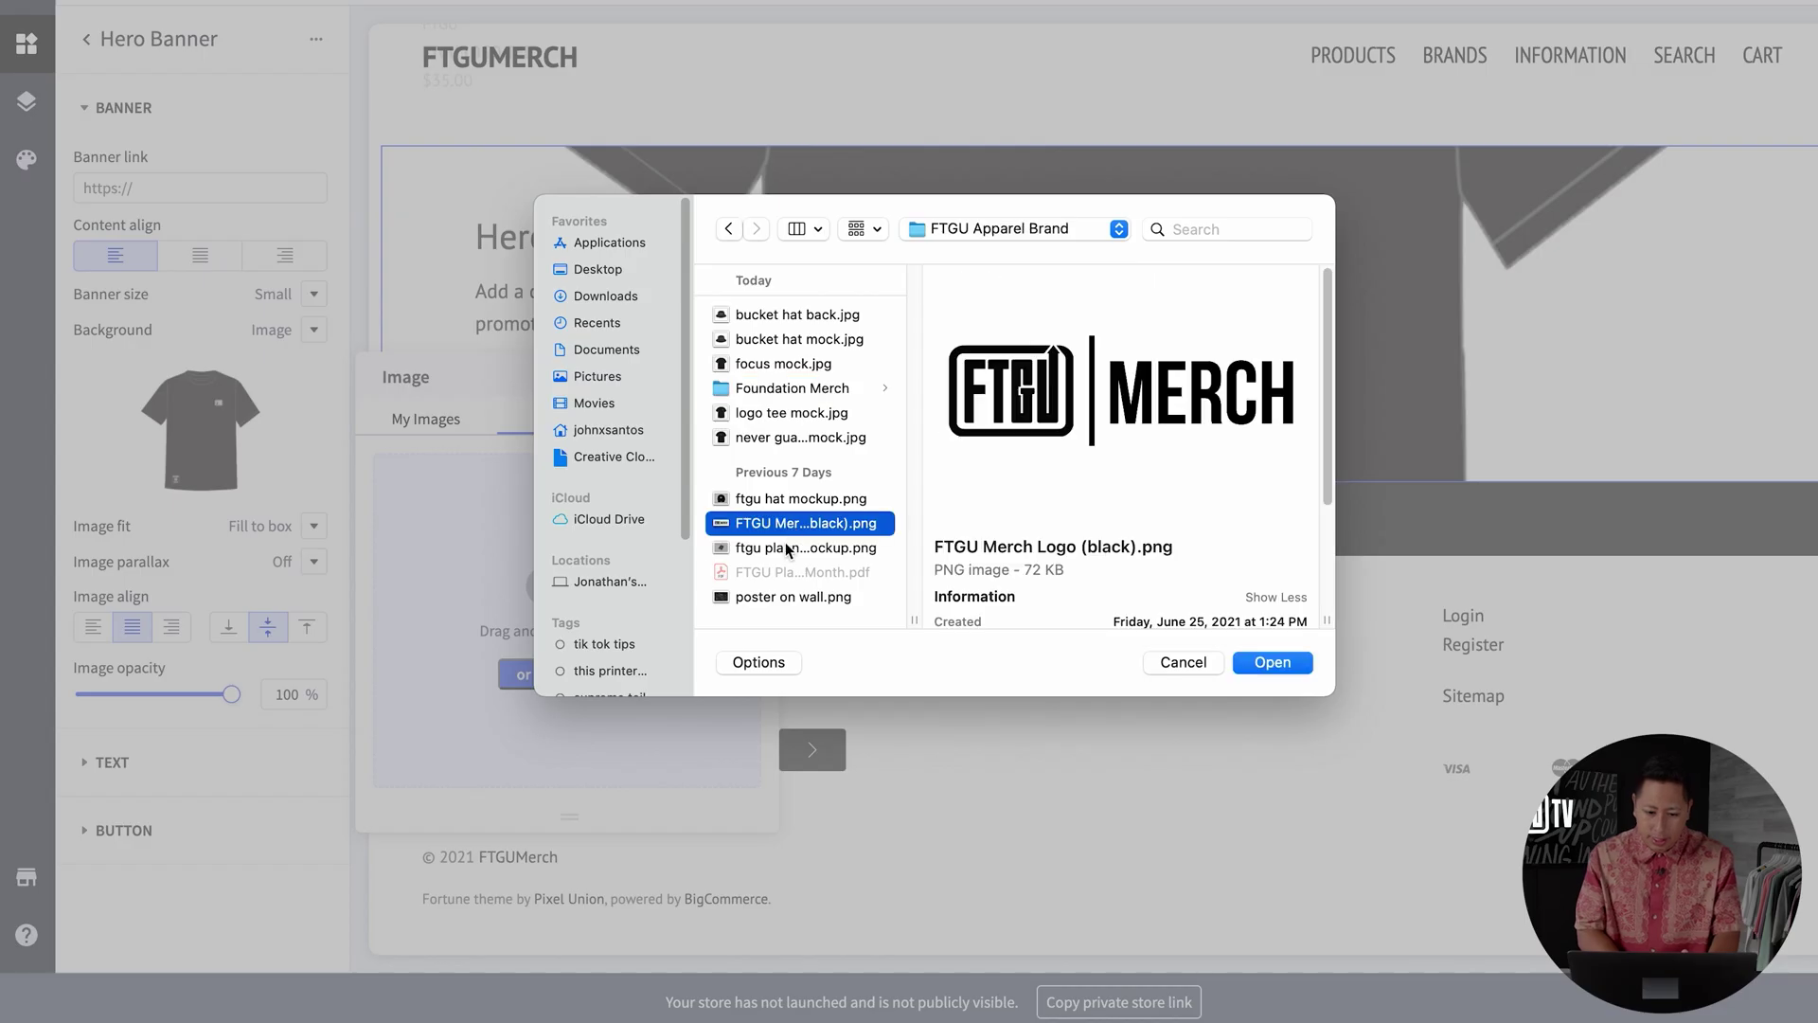
left_click(790, 548)
left_click(793, 596)
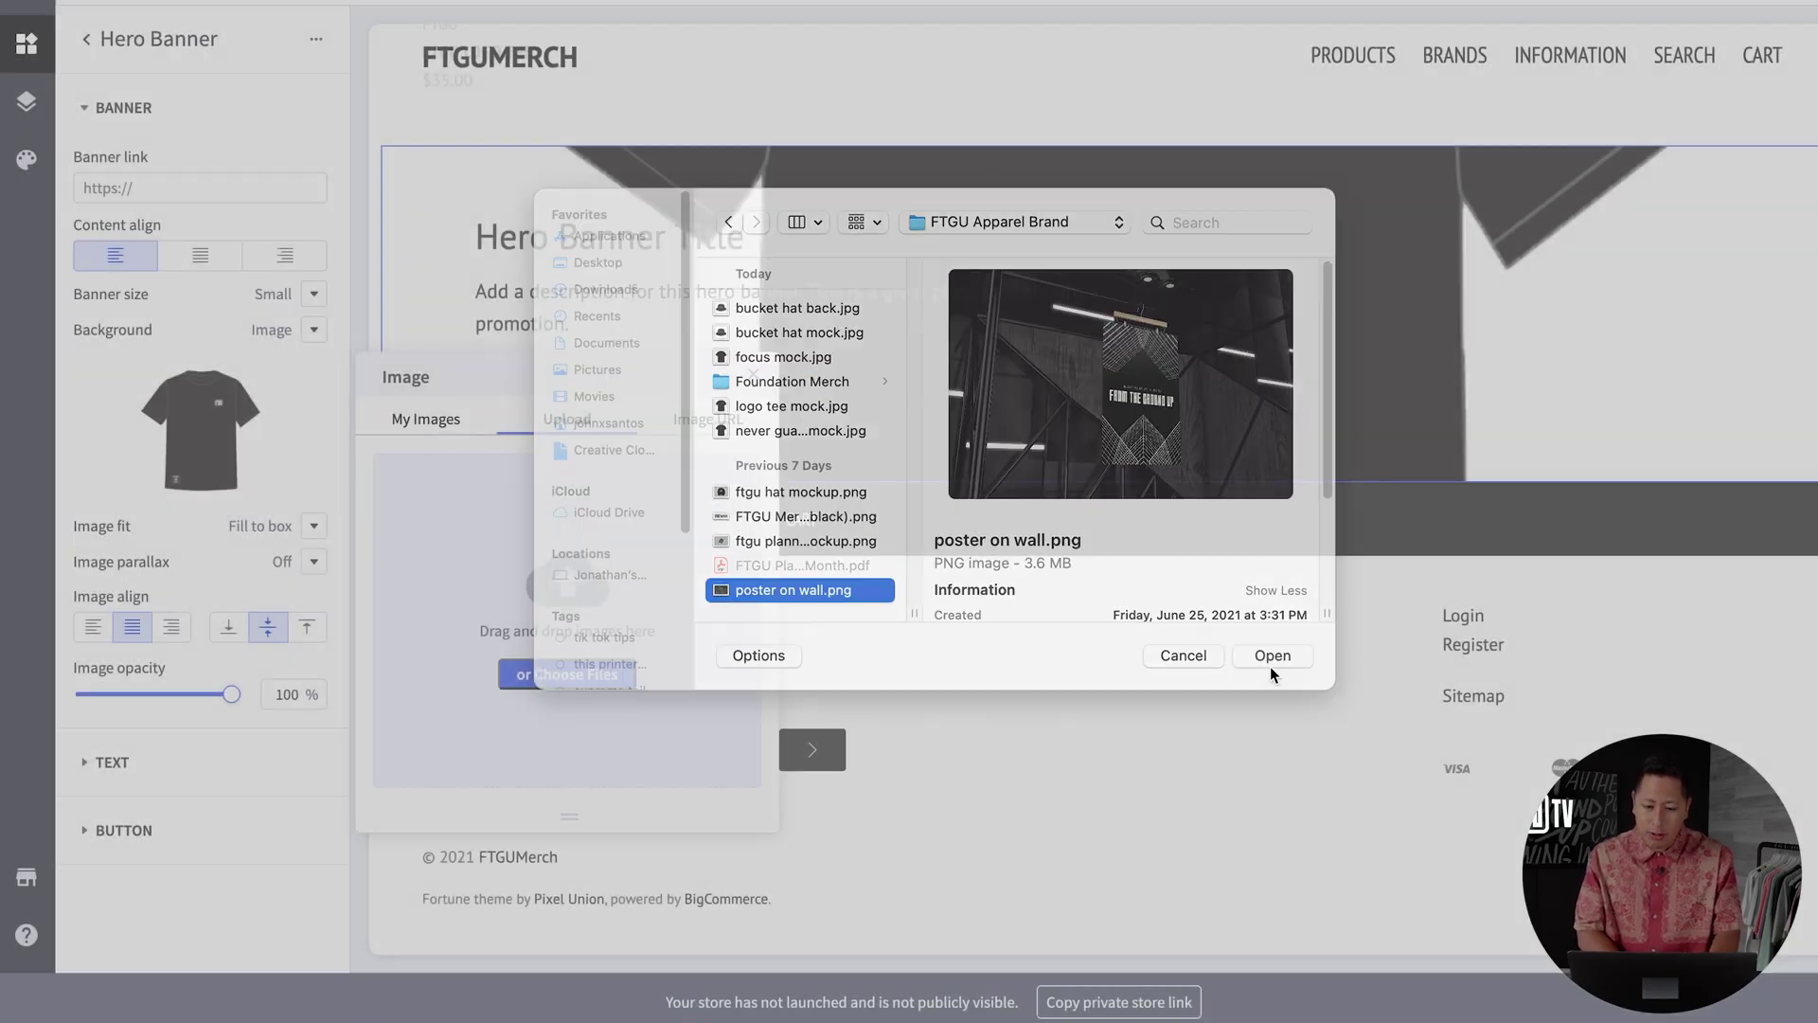
left_click(1270, 666)
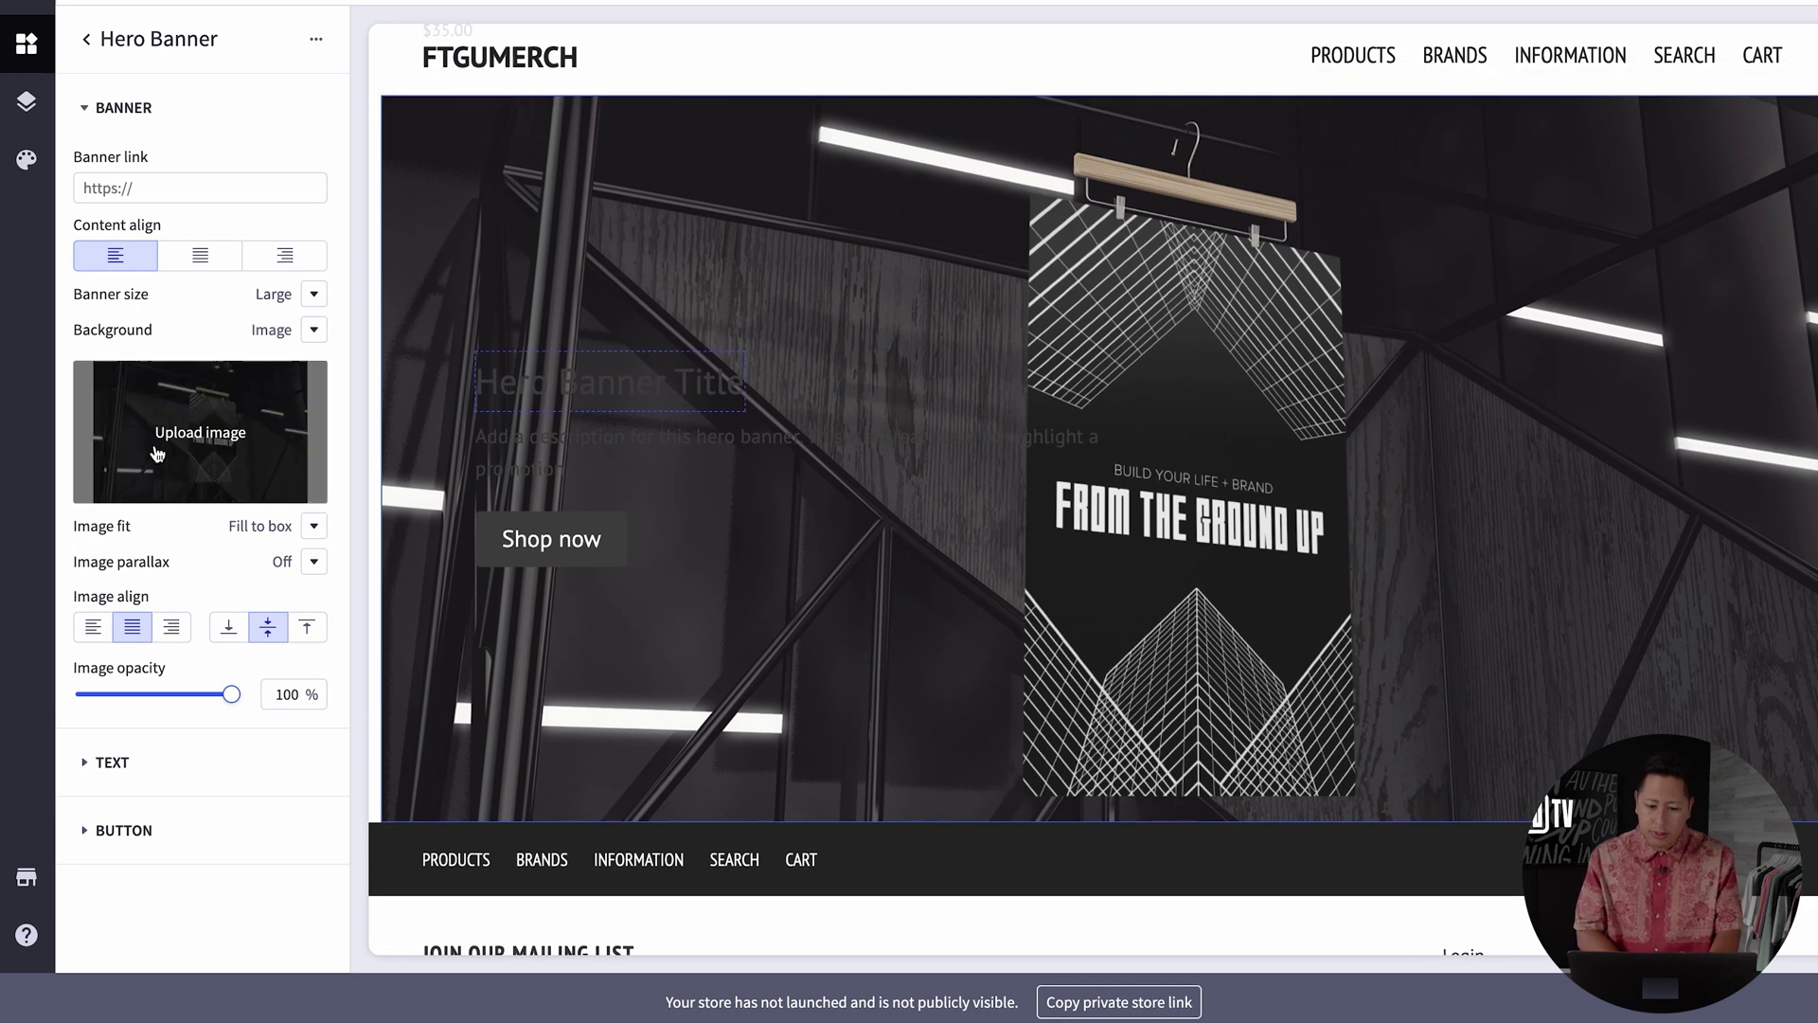
Make the banner text white (#FFFFFF) and scroll through the result.
left_click(112, 764)
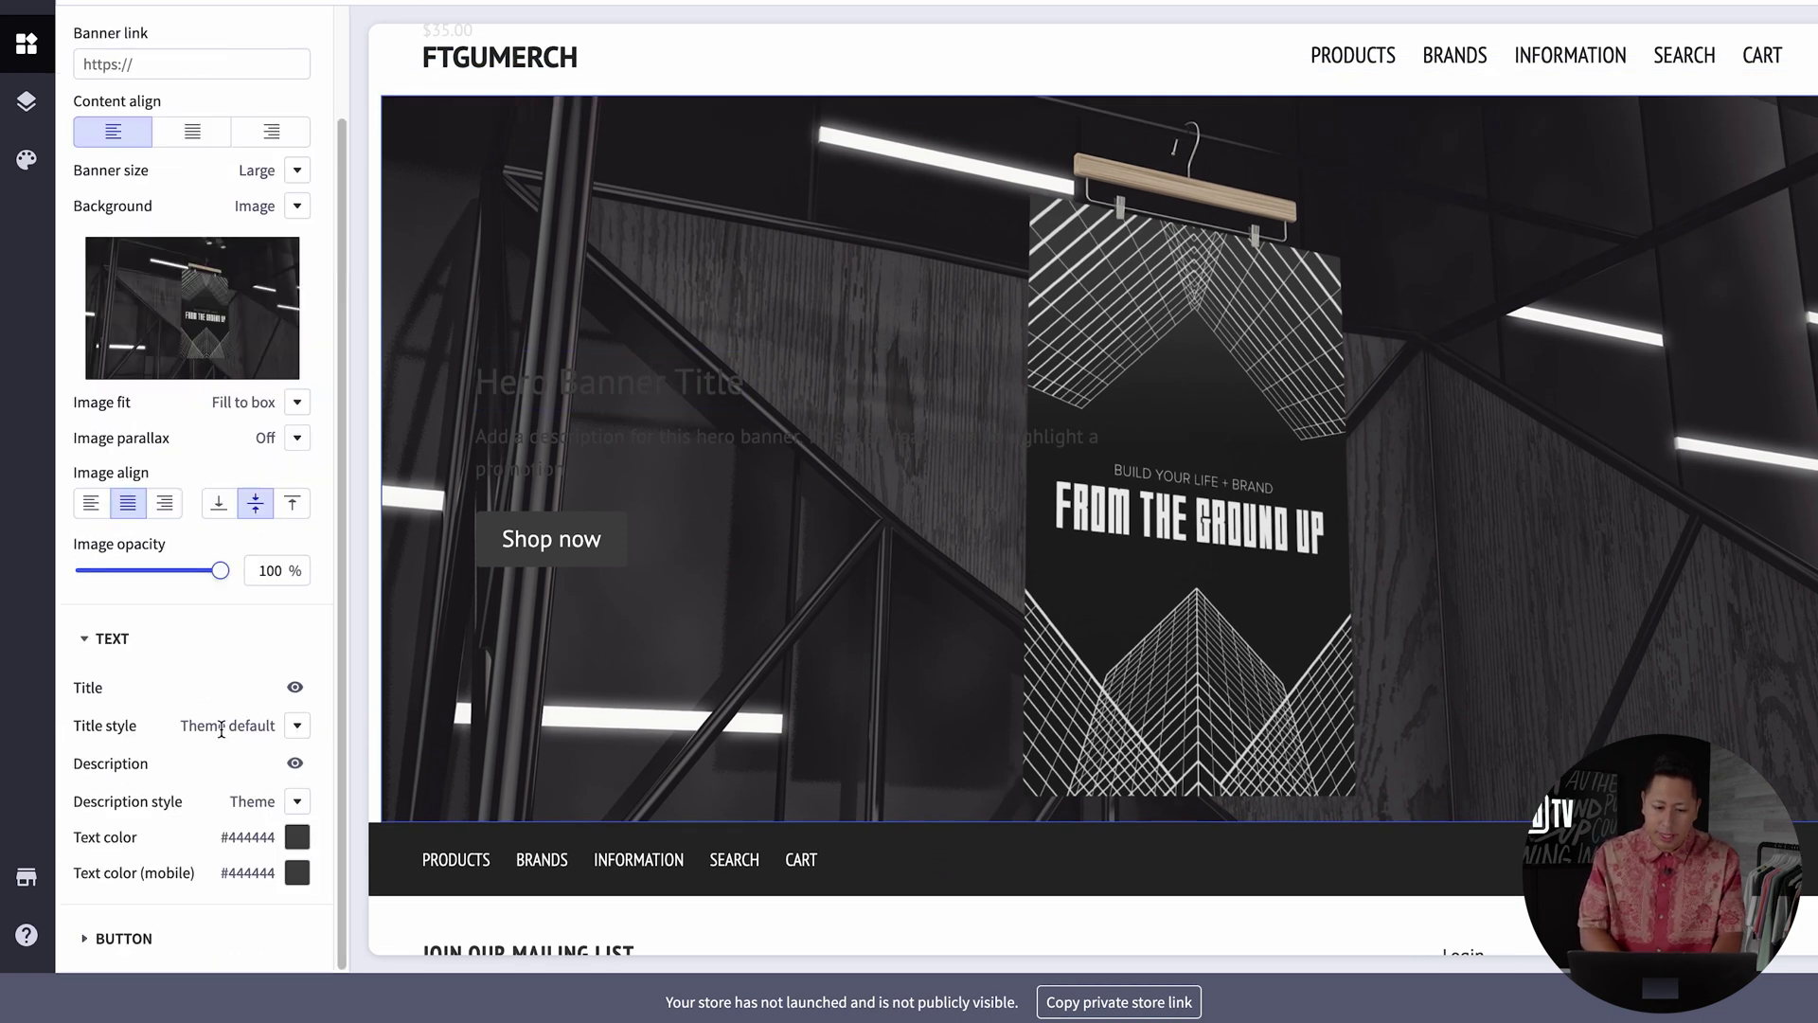
left_click(296, 837)
left_click(451, 1001)
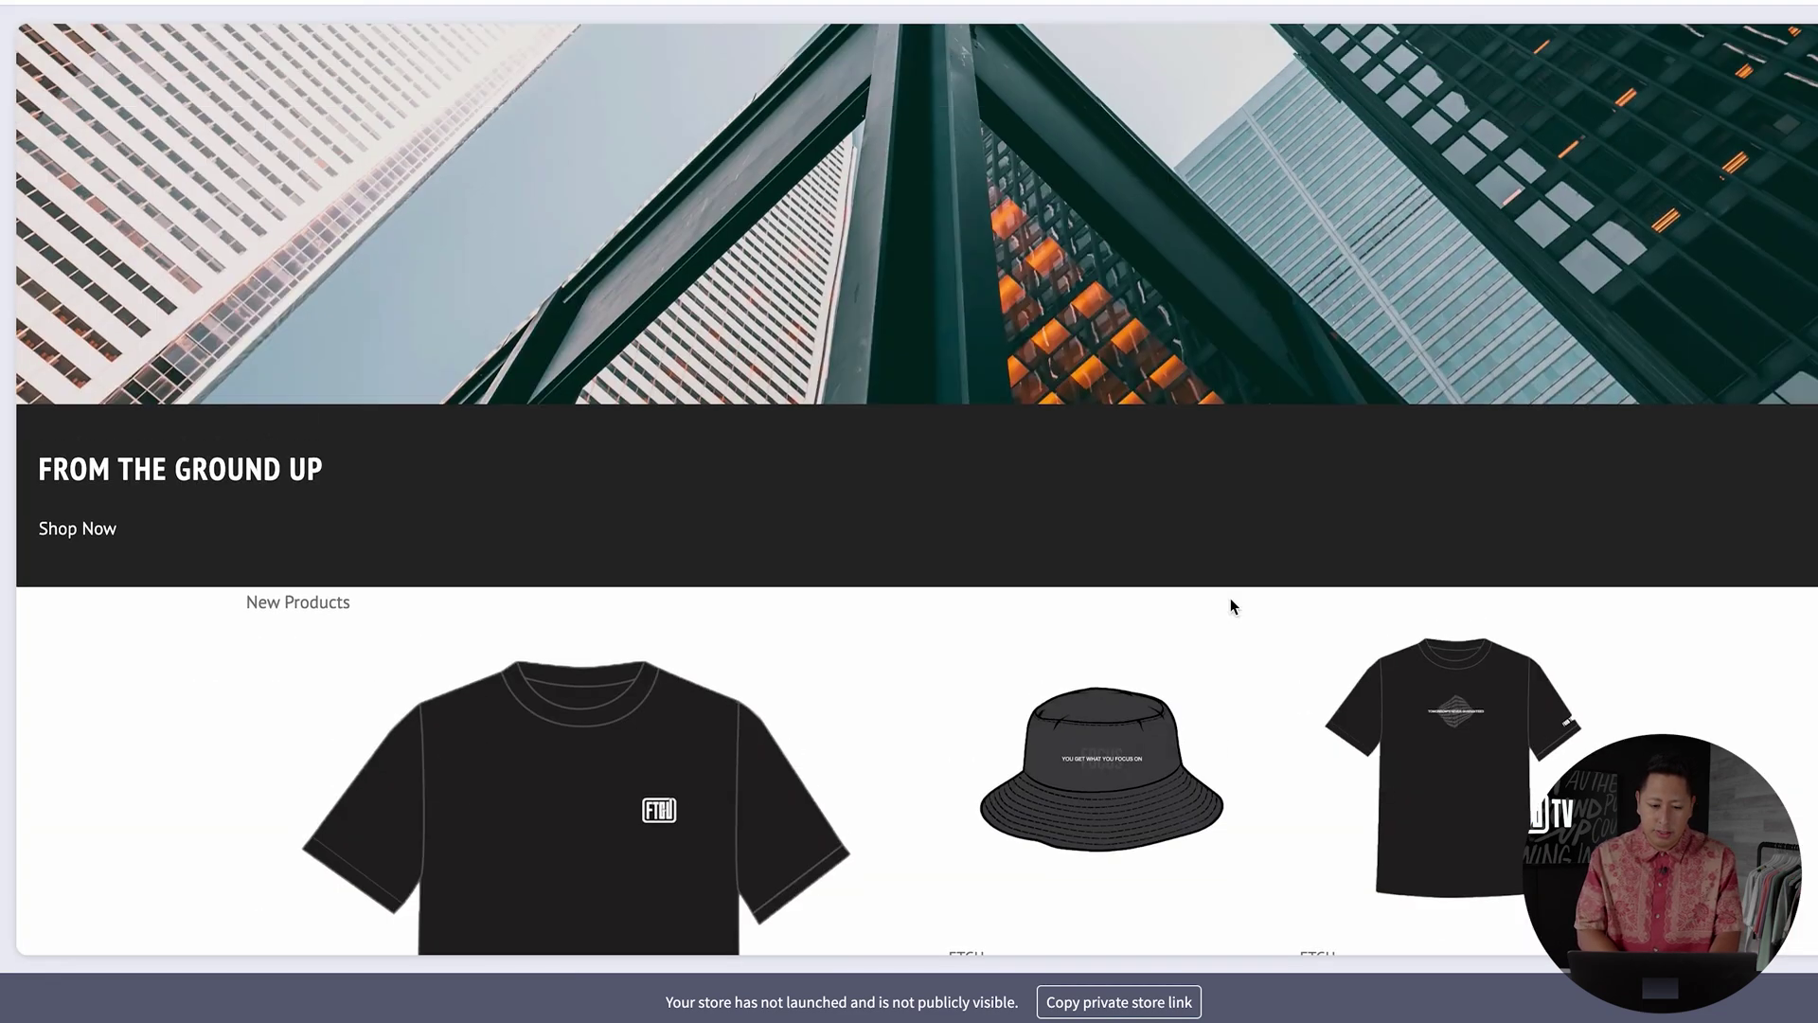
scroll(1230, 604, "down", 3)
scroll(1231, 598, "down", 10)
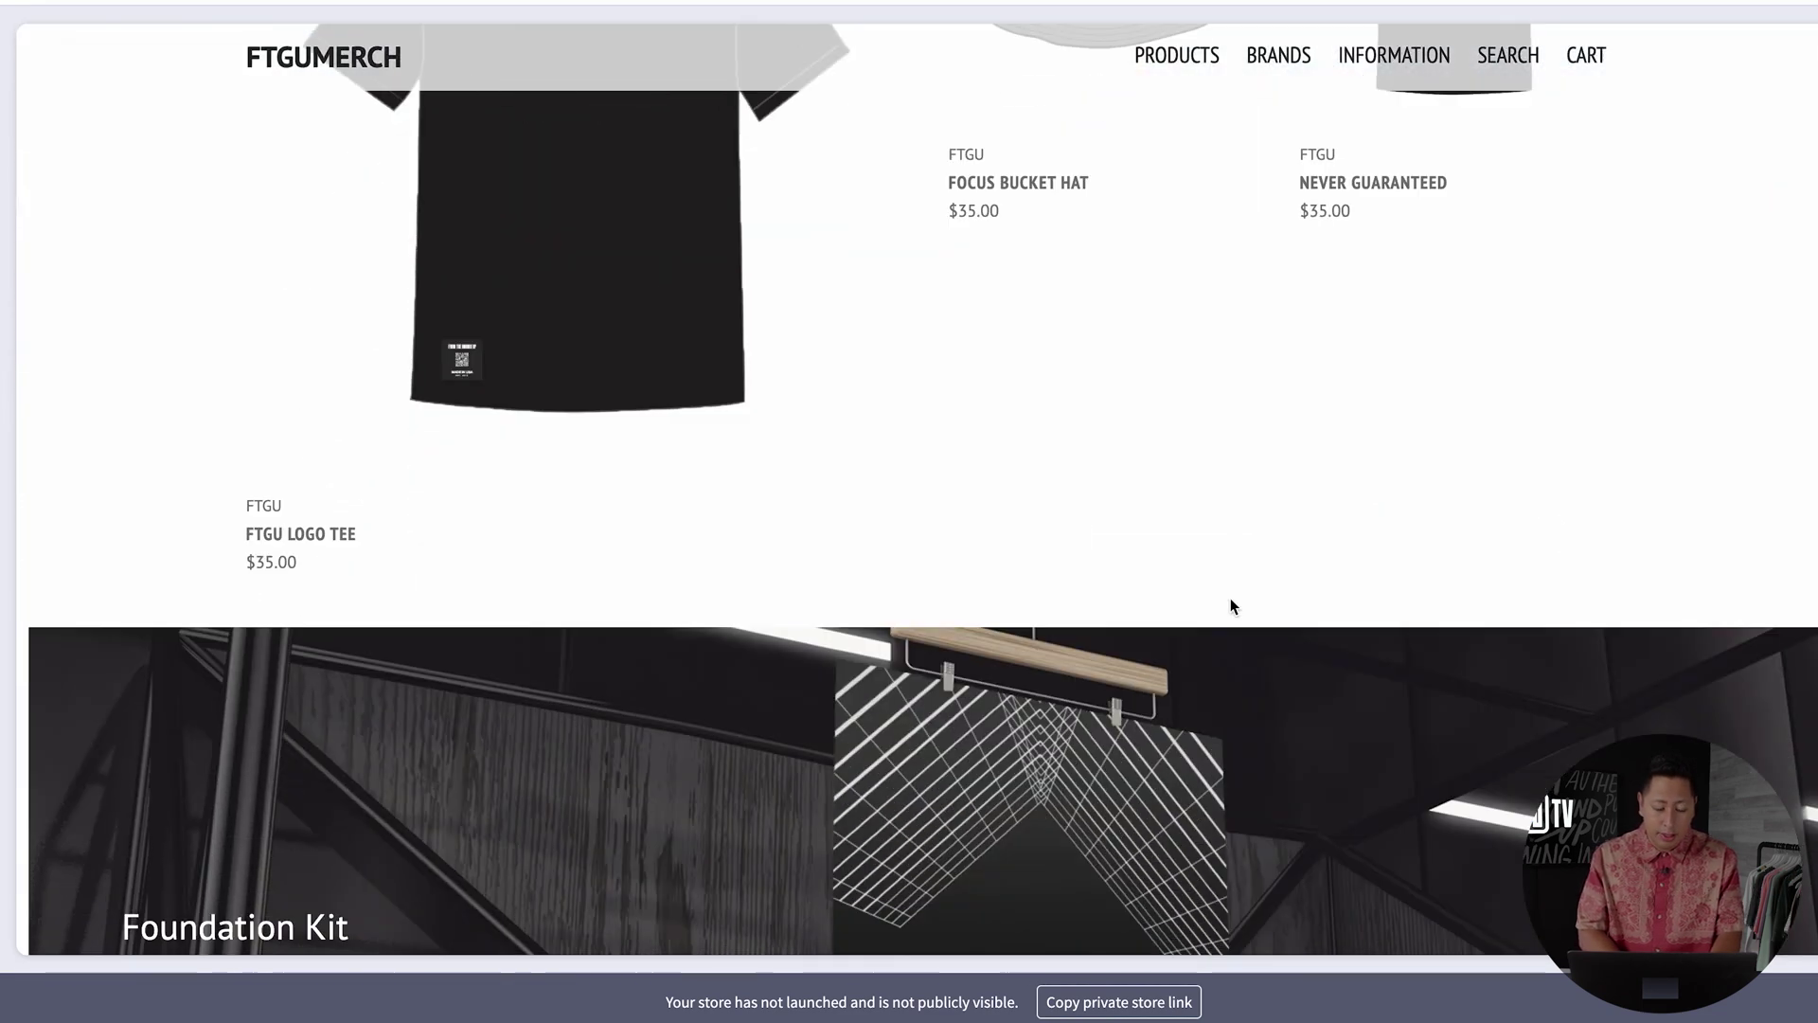
scroll(1230, 599, "up", 15)
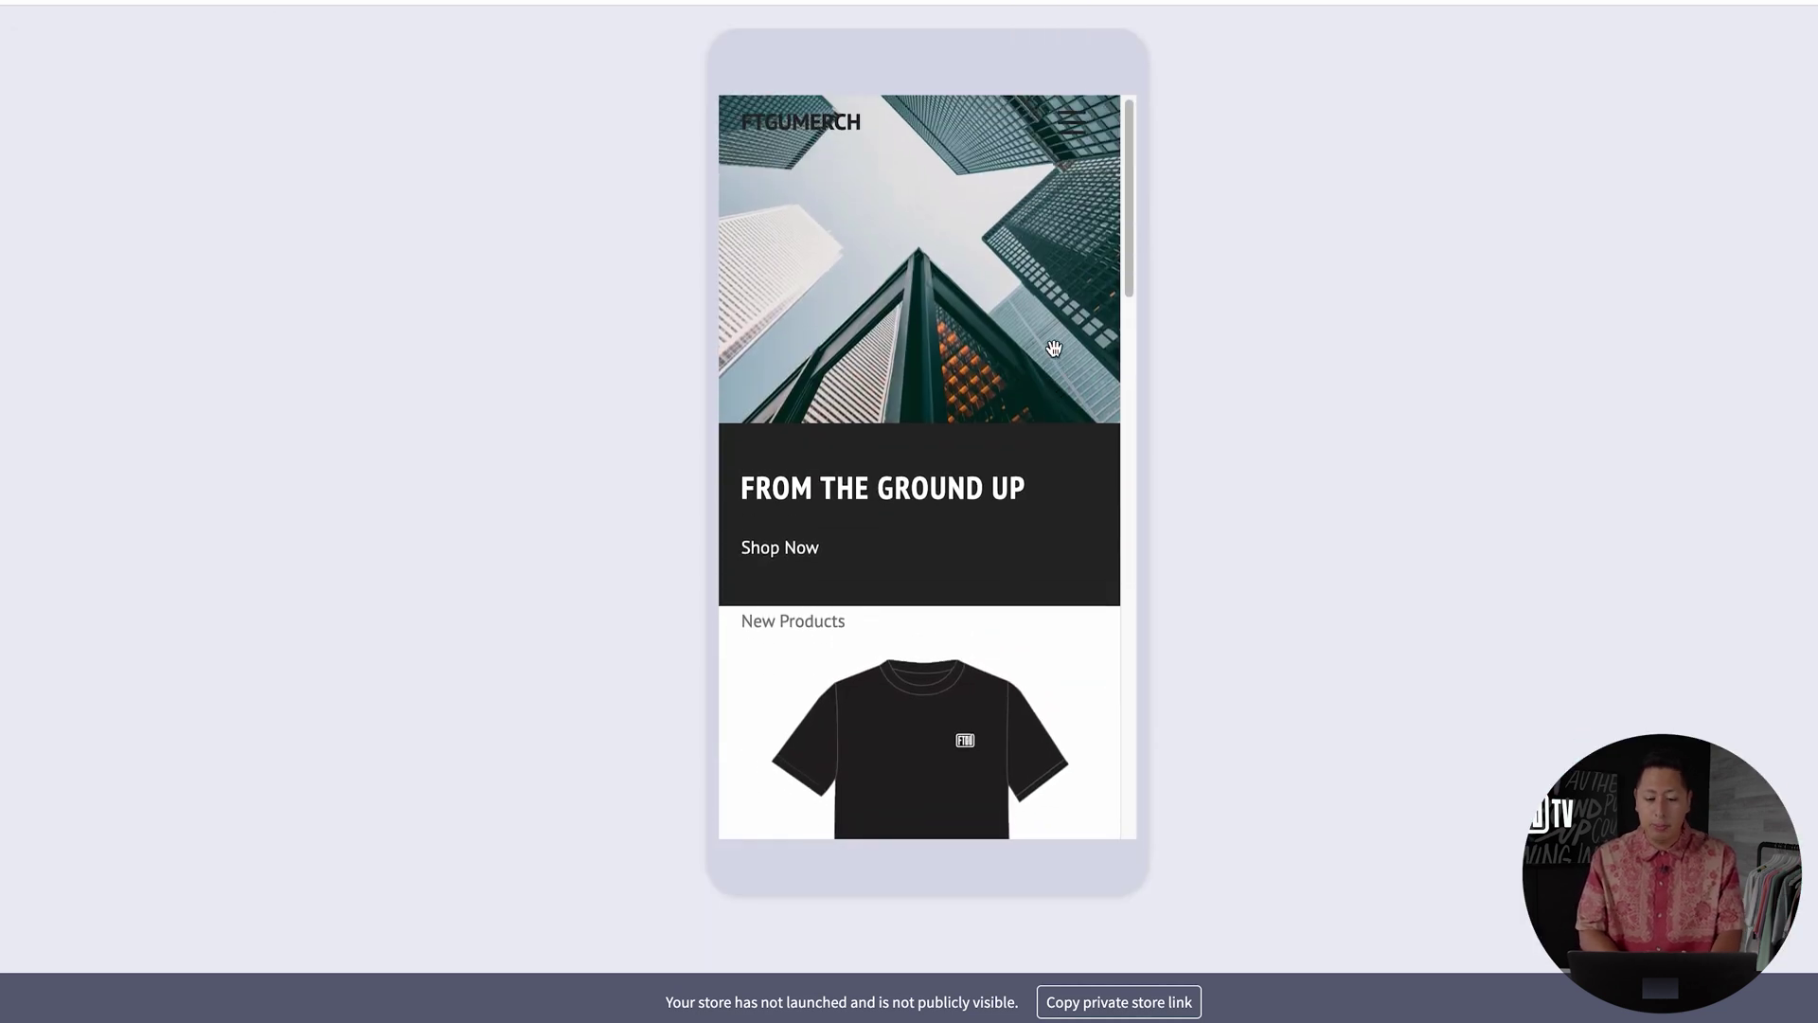
scroll(1054, 349, "down", 5)
scroll(1054, 349, "down", 10)
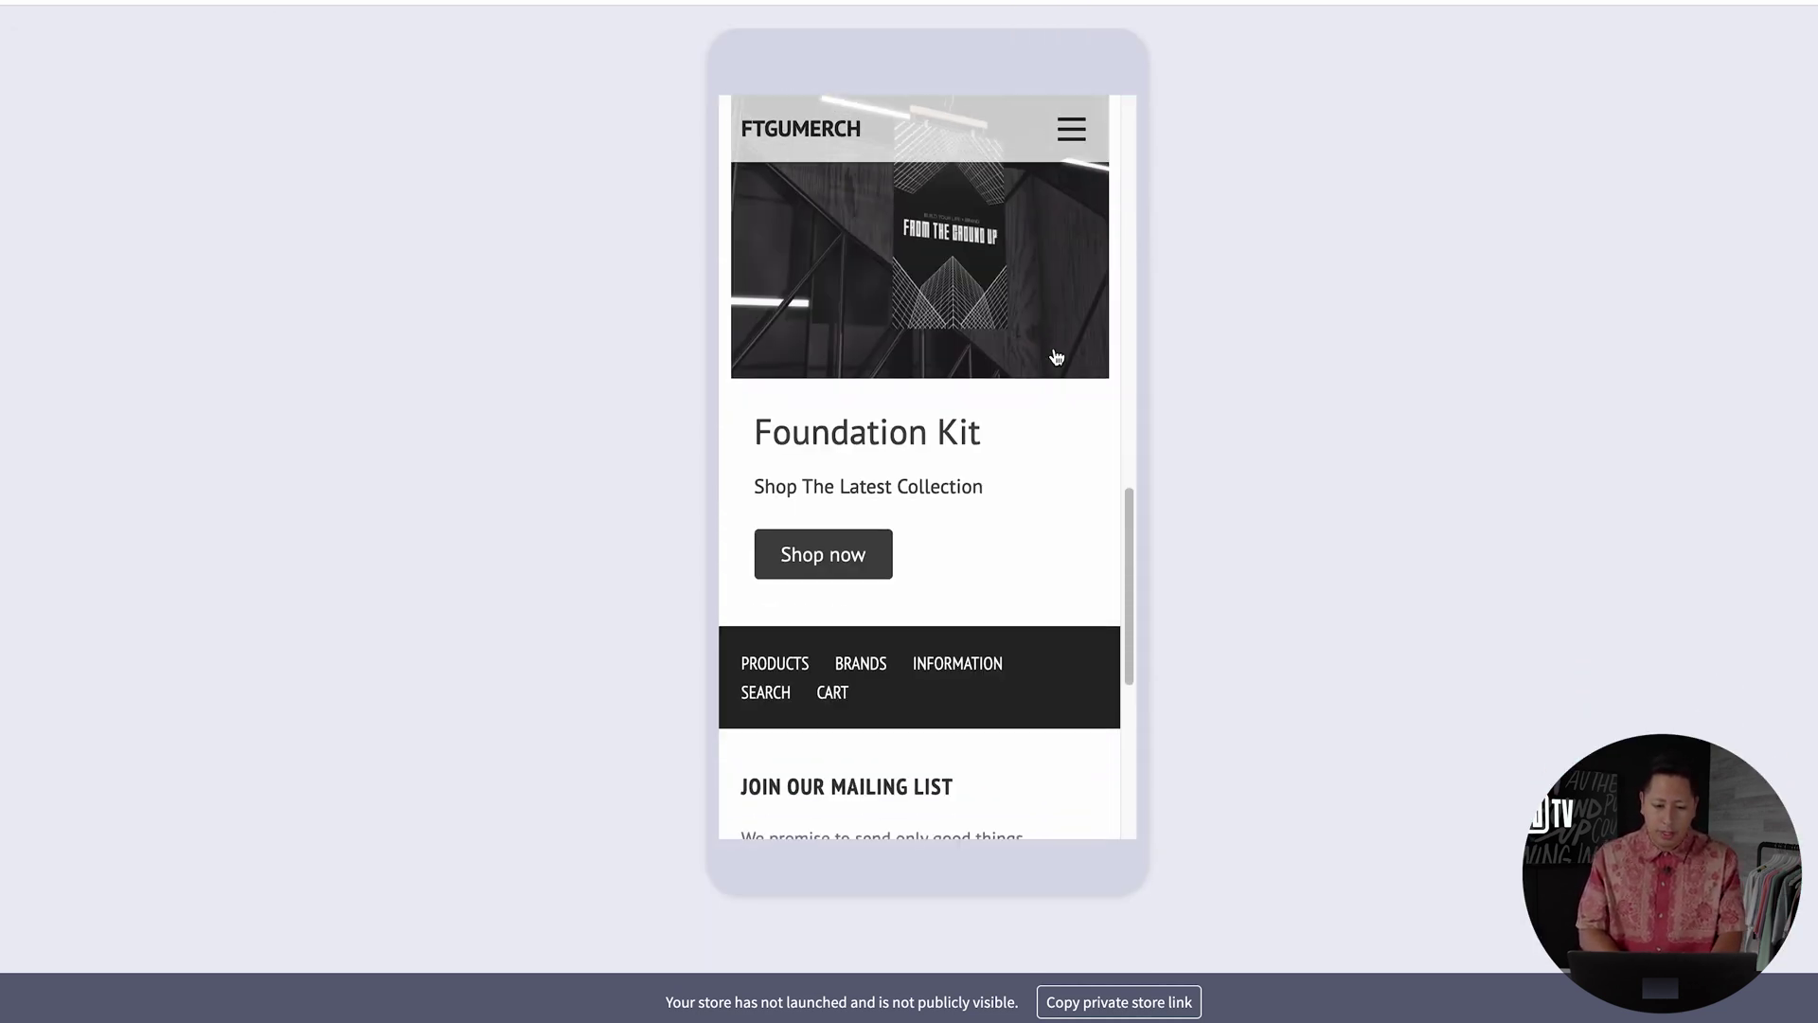
scroll(1057, 357, "up", 15)
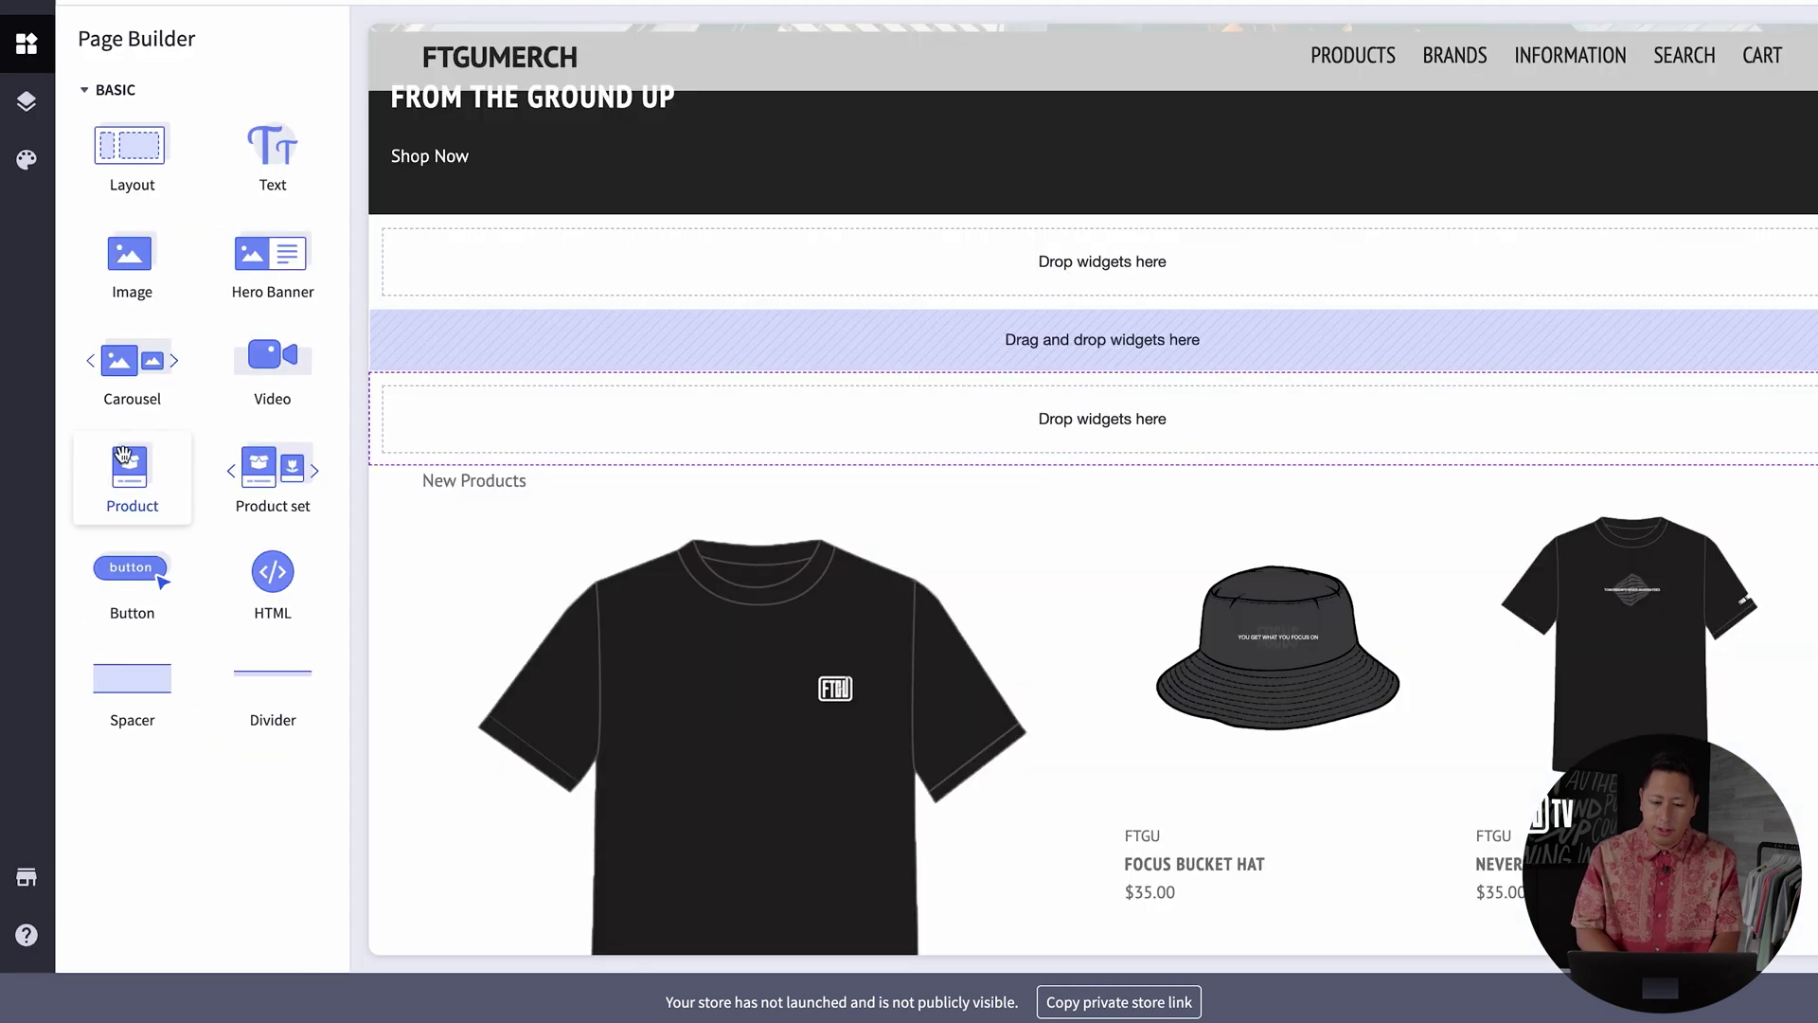
Place an Image widget in an empty homepage section and inspect its border and column settings.
left_click_drag(134, 276, 928, 270)
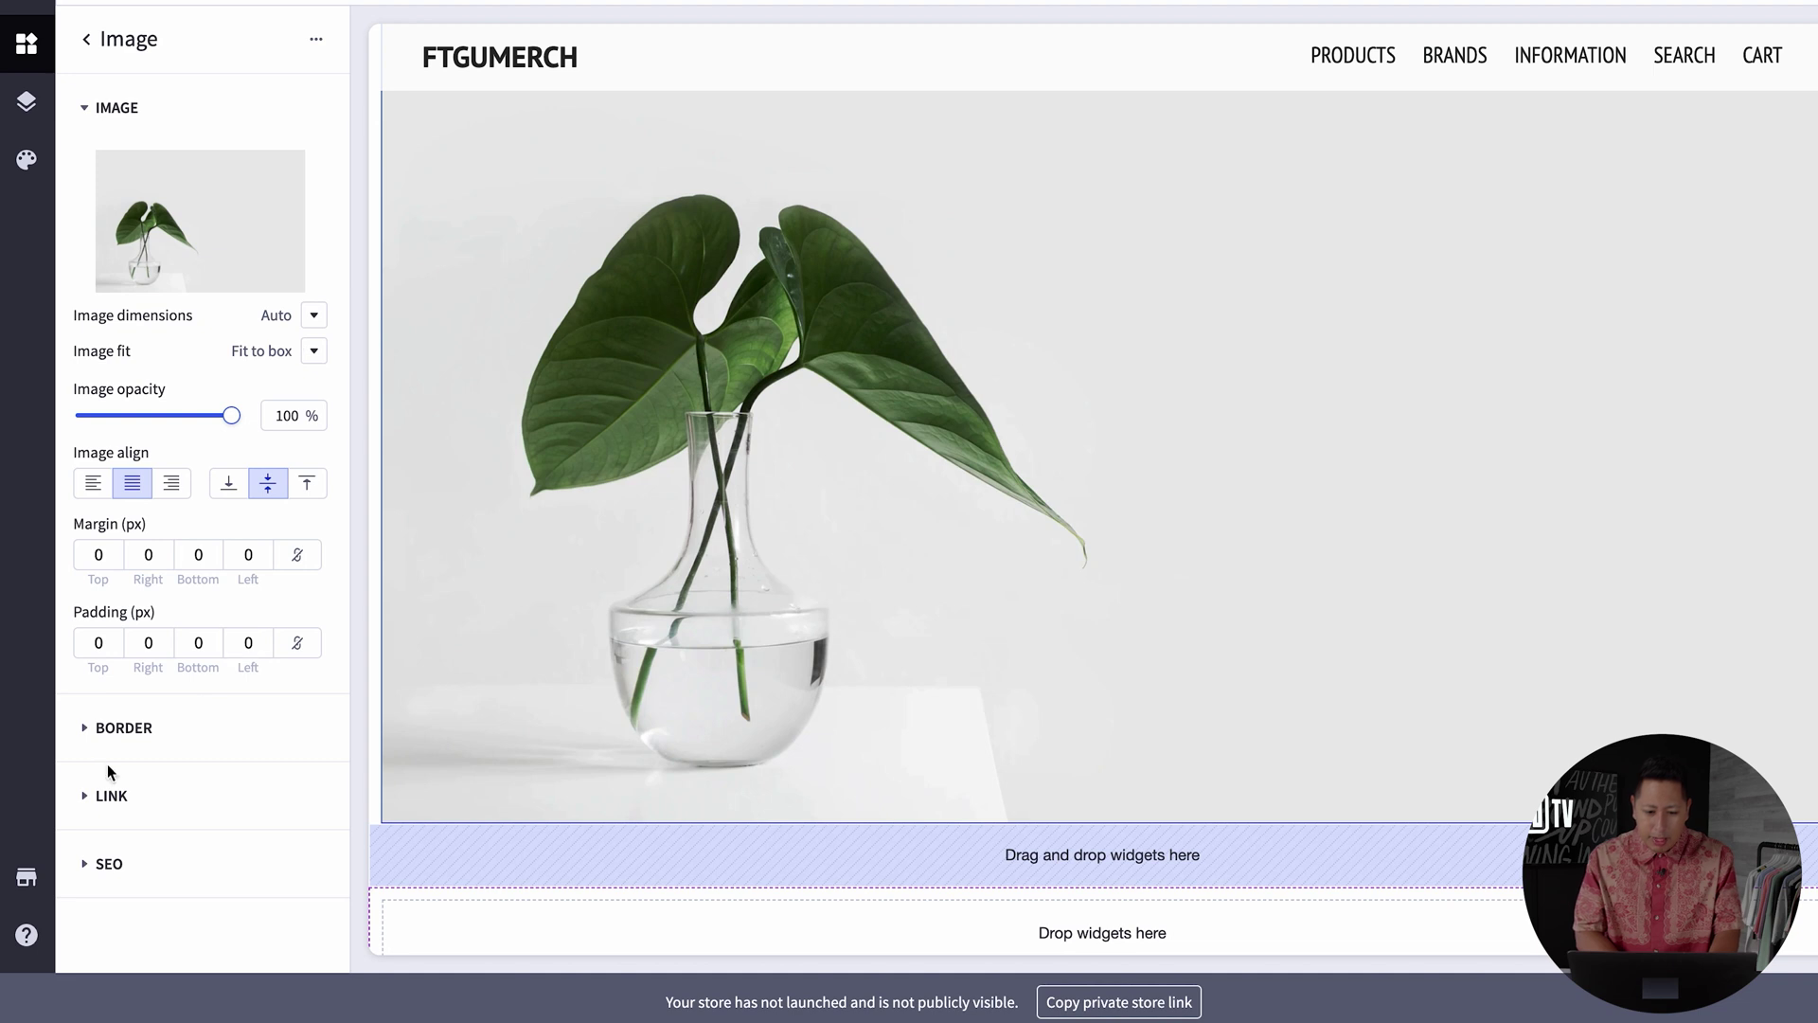
left_click(109, 739)
left_click(111, 739)
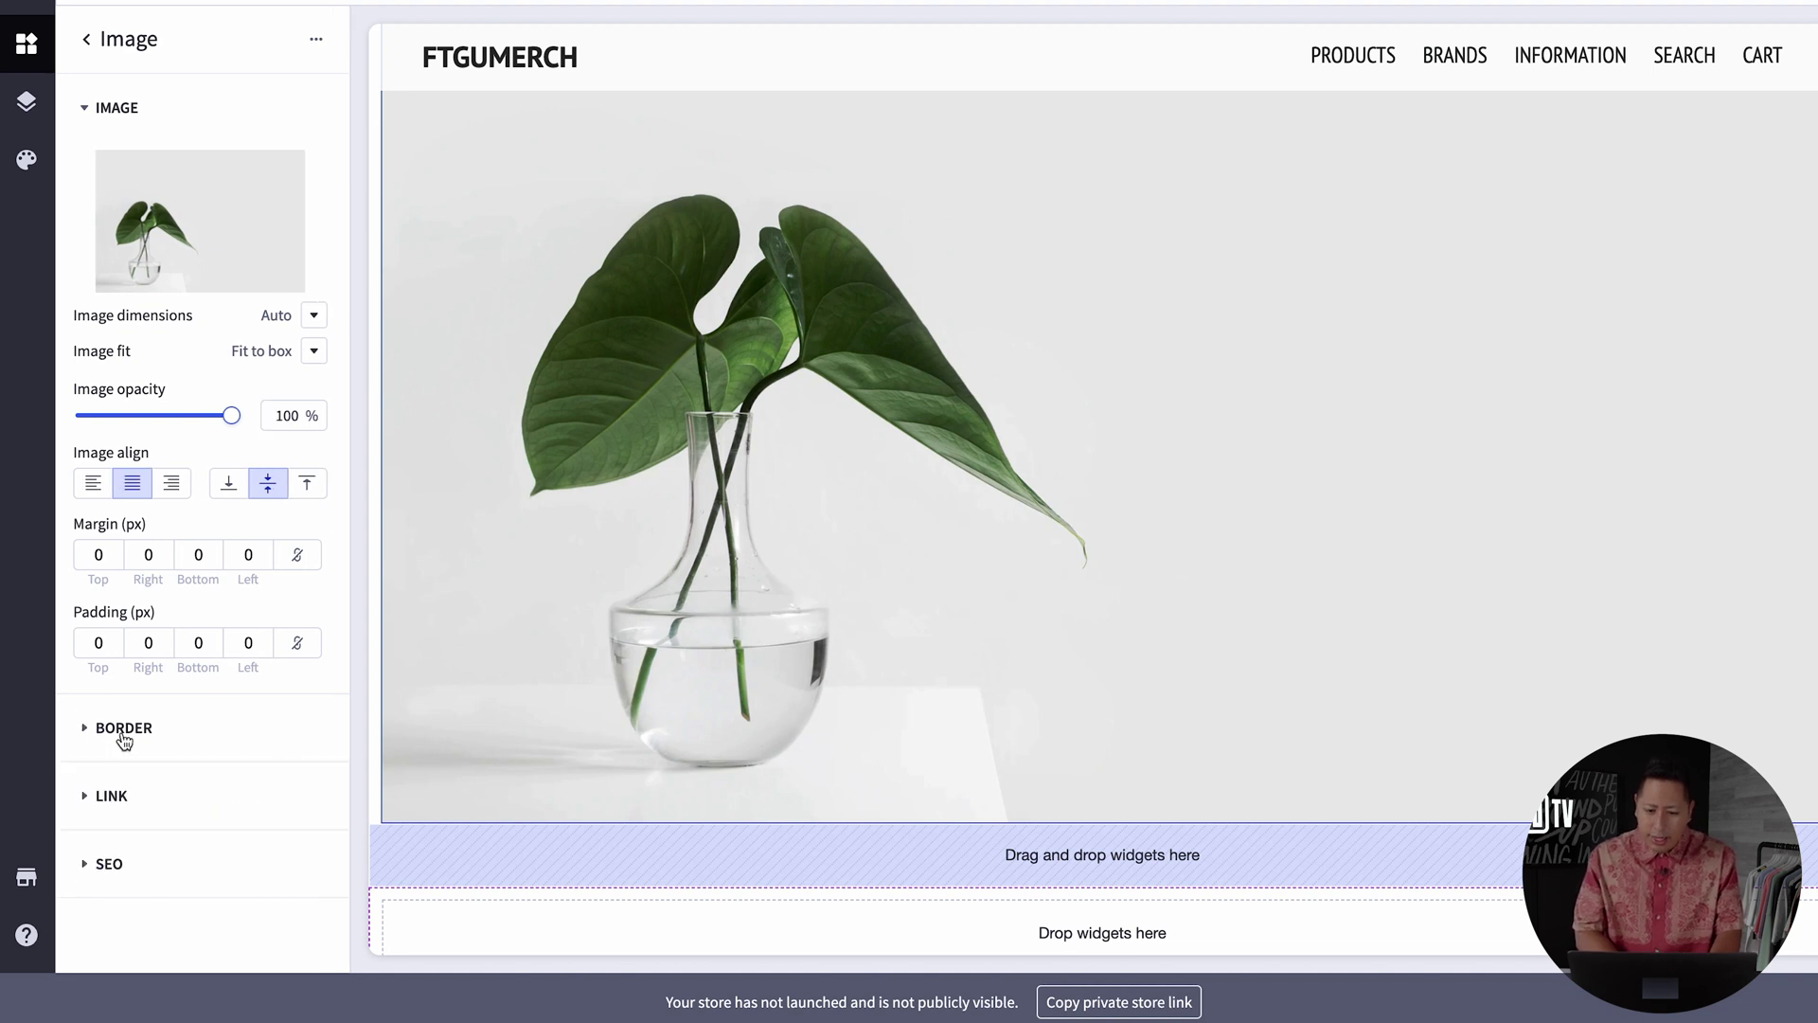
left_click(673, 510)
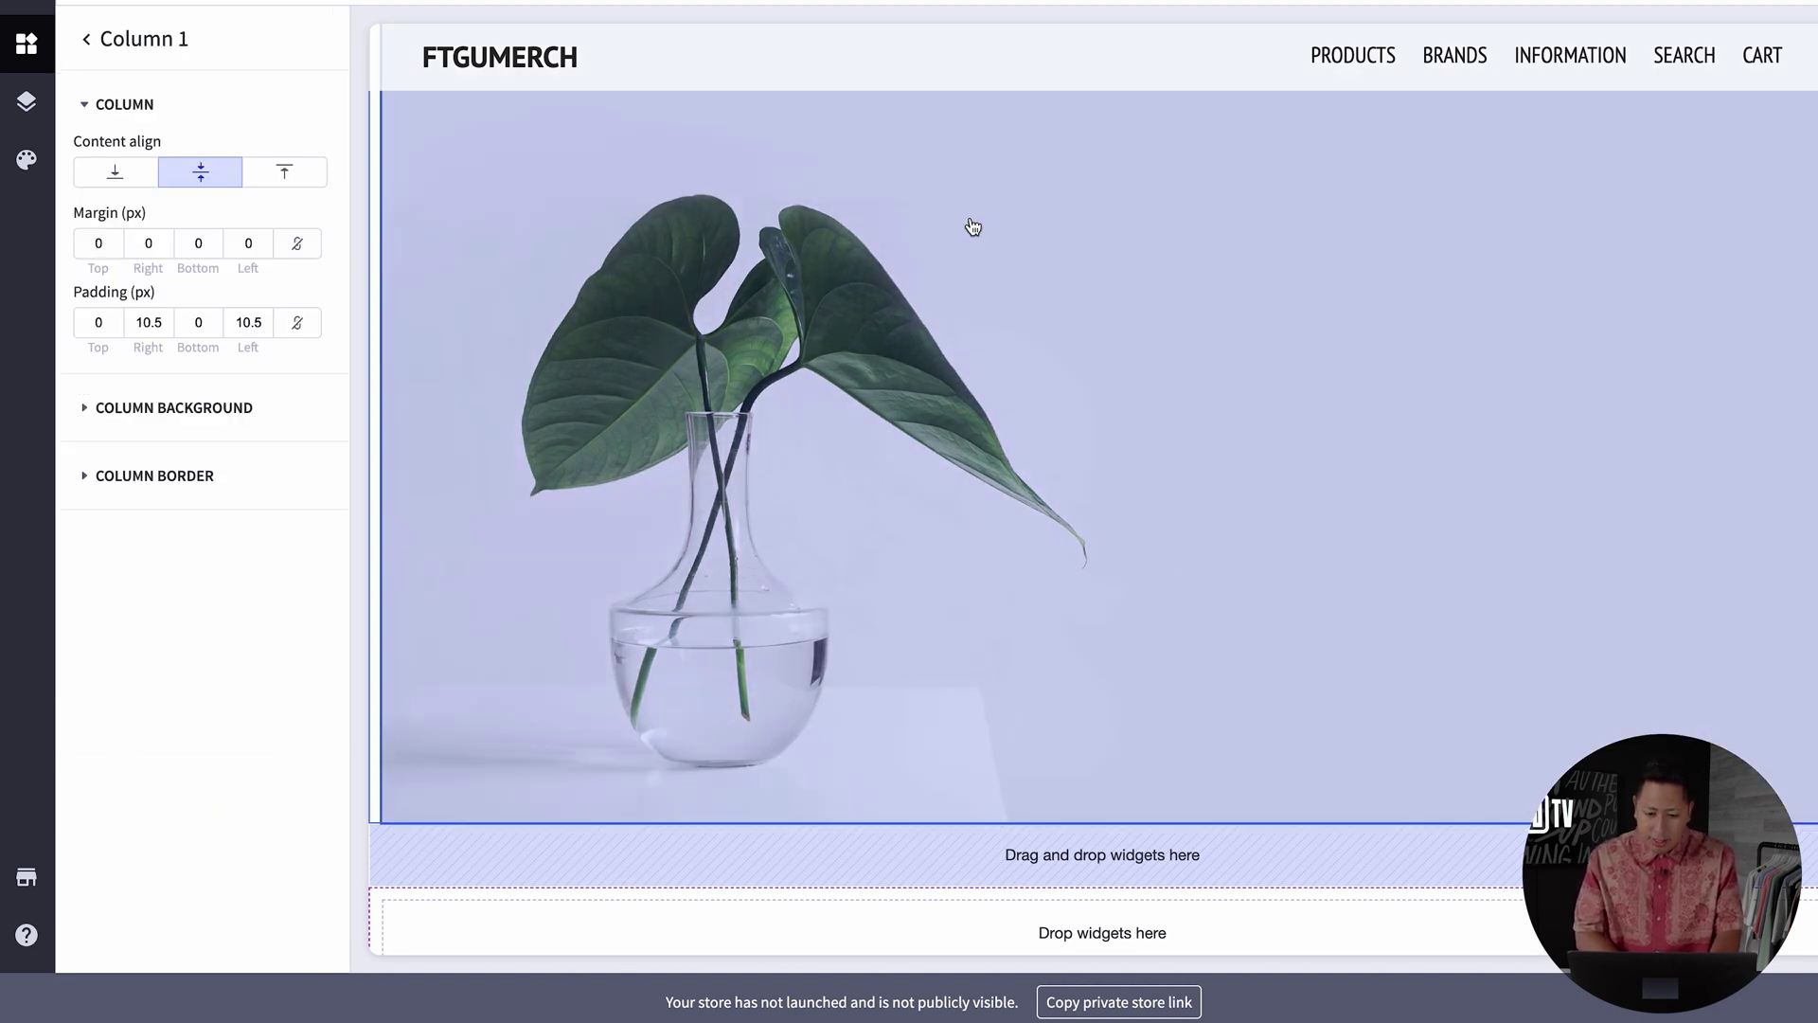
left_click(985, 224)
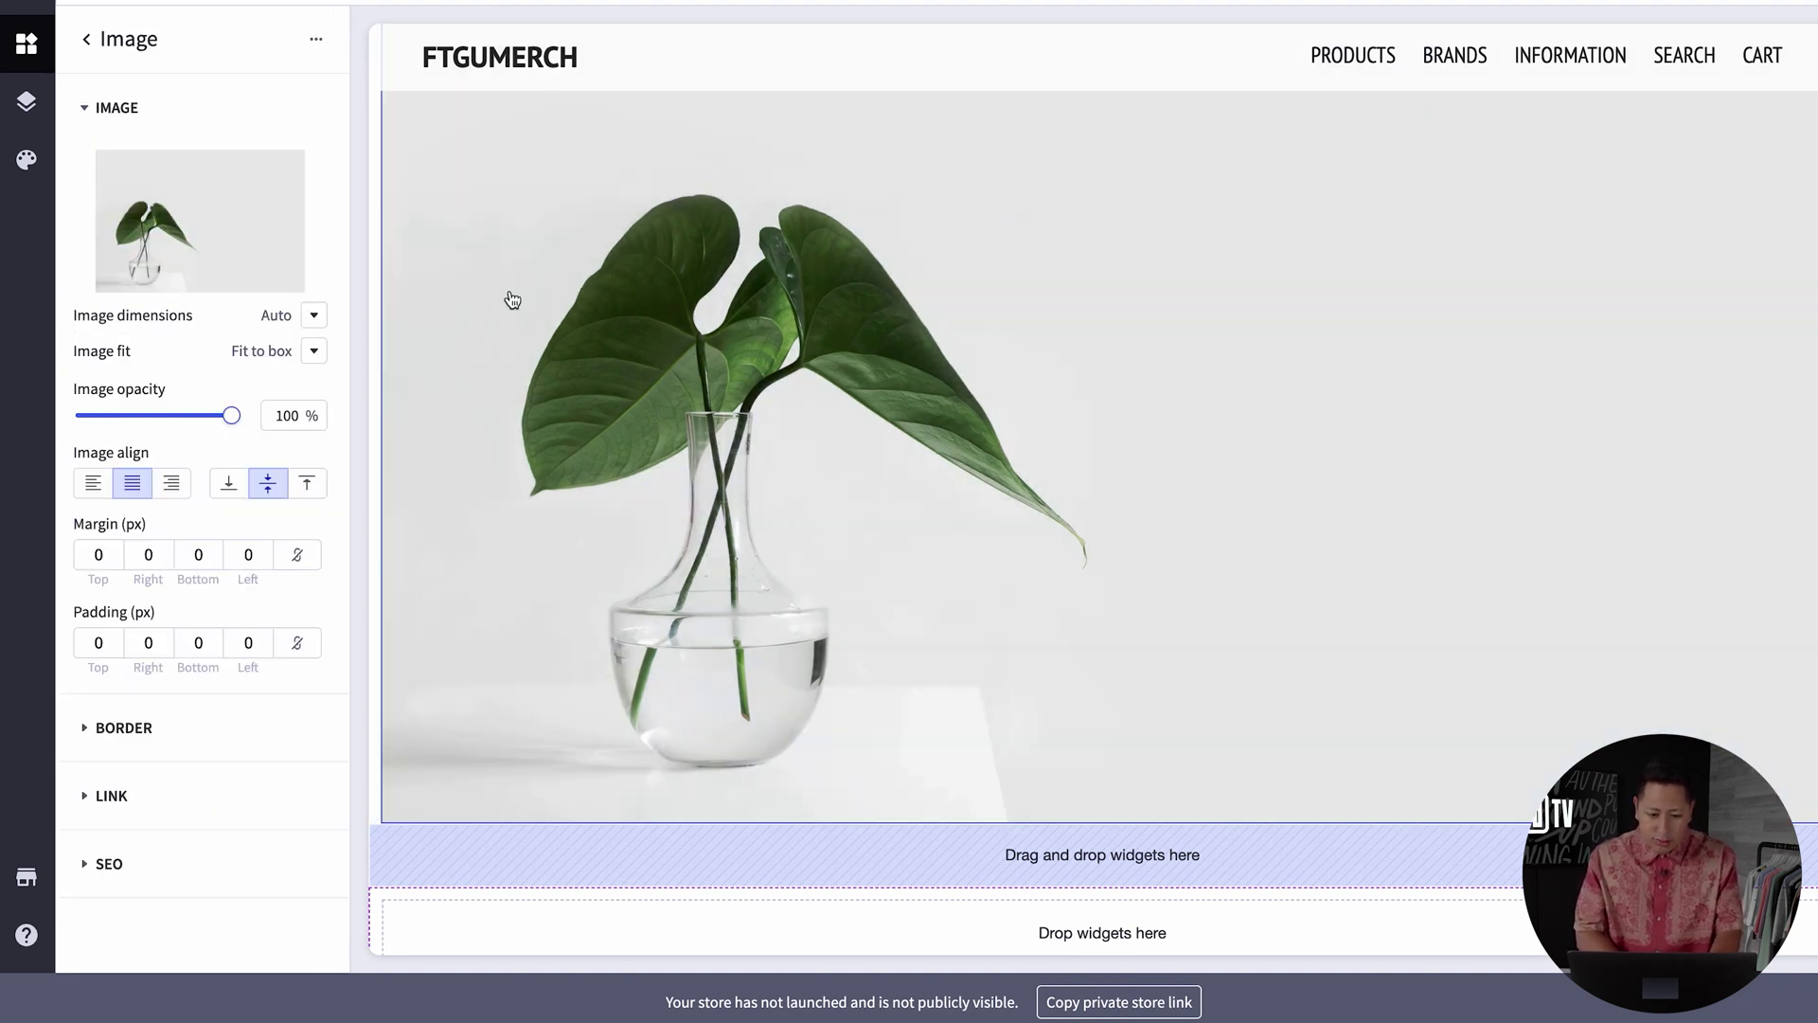
Replace the image with the uploaded large-concrete-building-with-people-working-at-desks-inside.jpg photo.
left_click(231, 223)
left_click(580, 216)
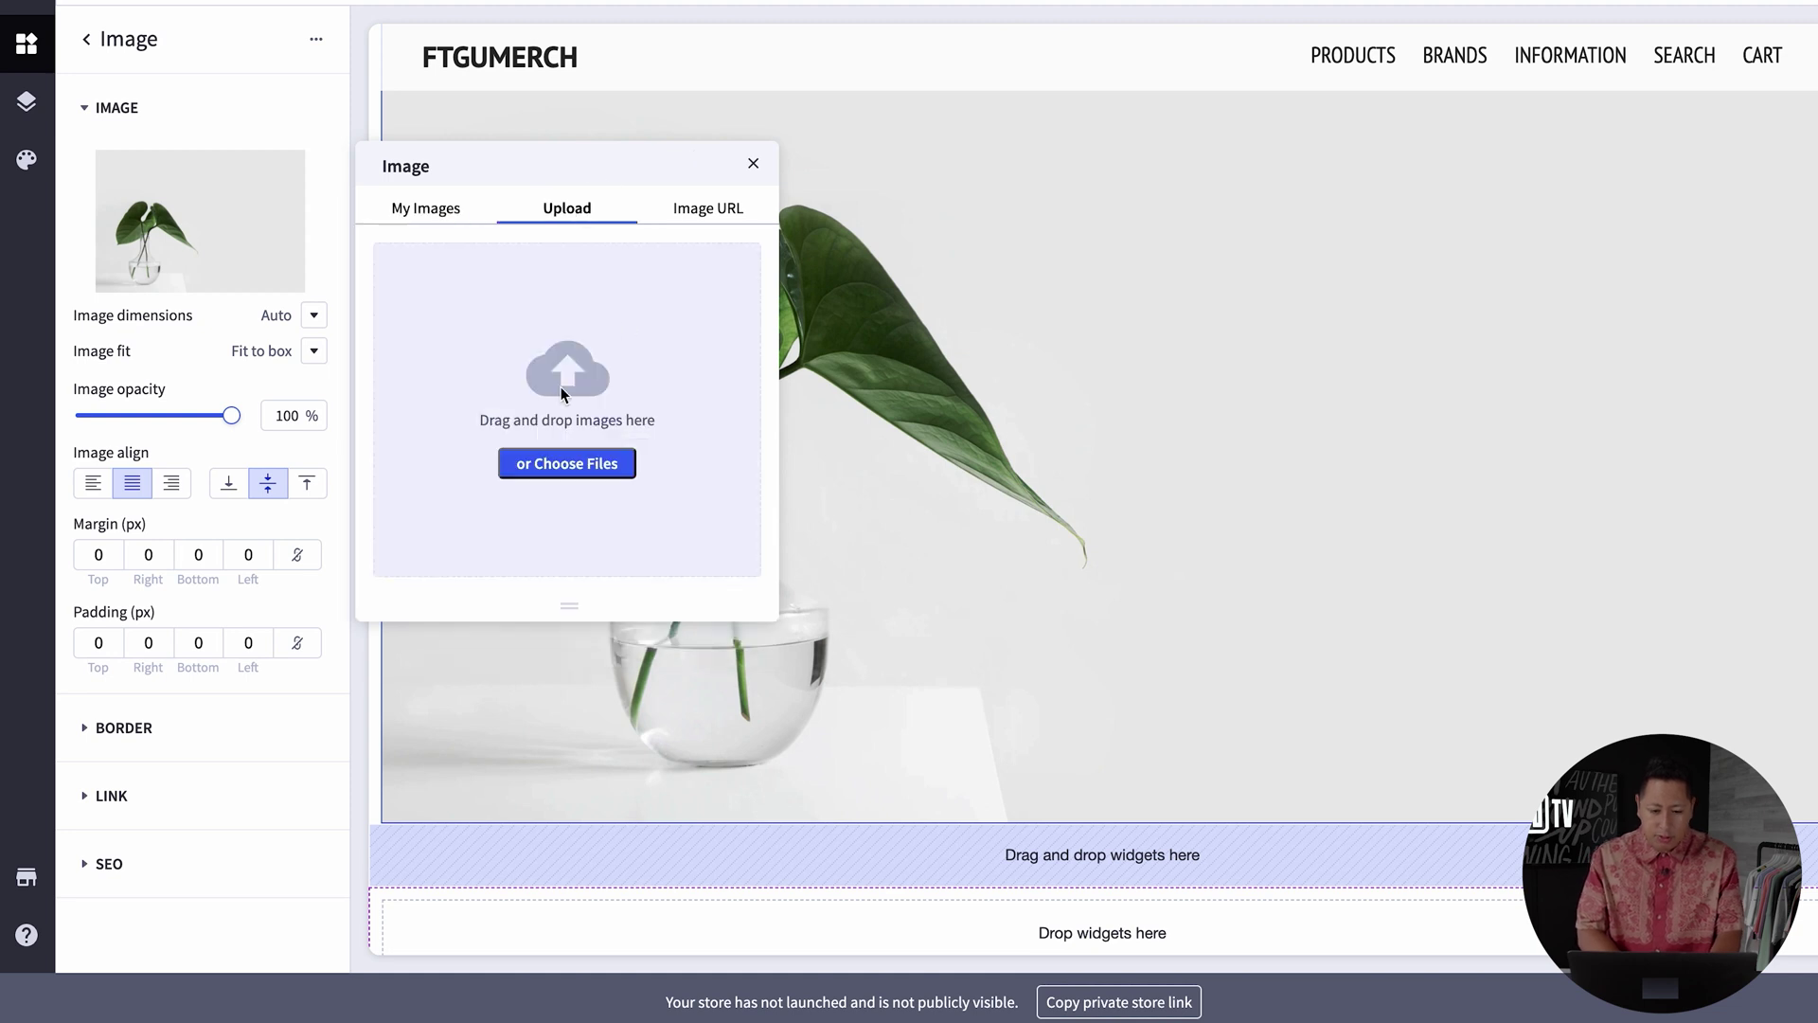
left_click(567, 463)
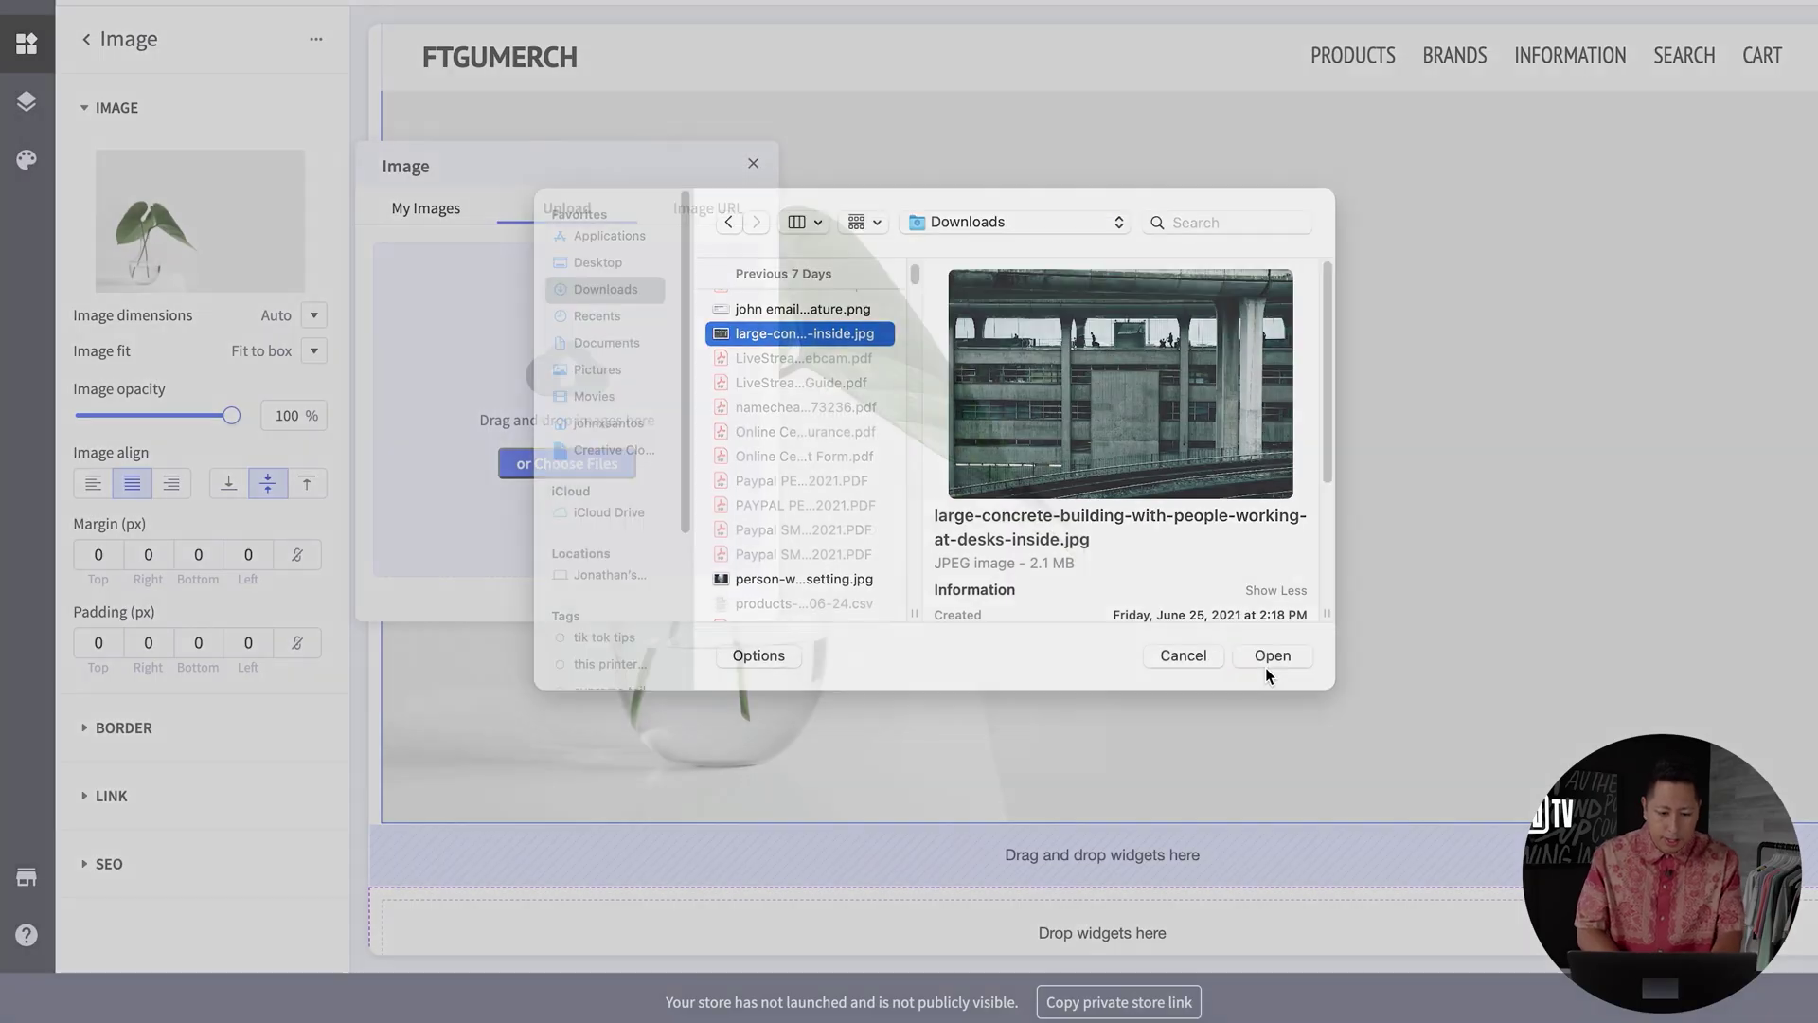
left_click(1269, 664)
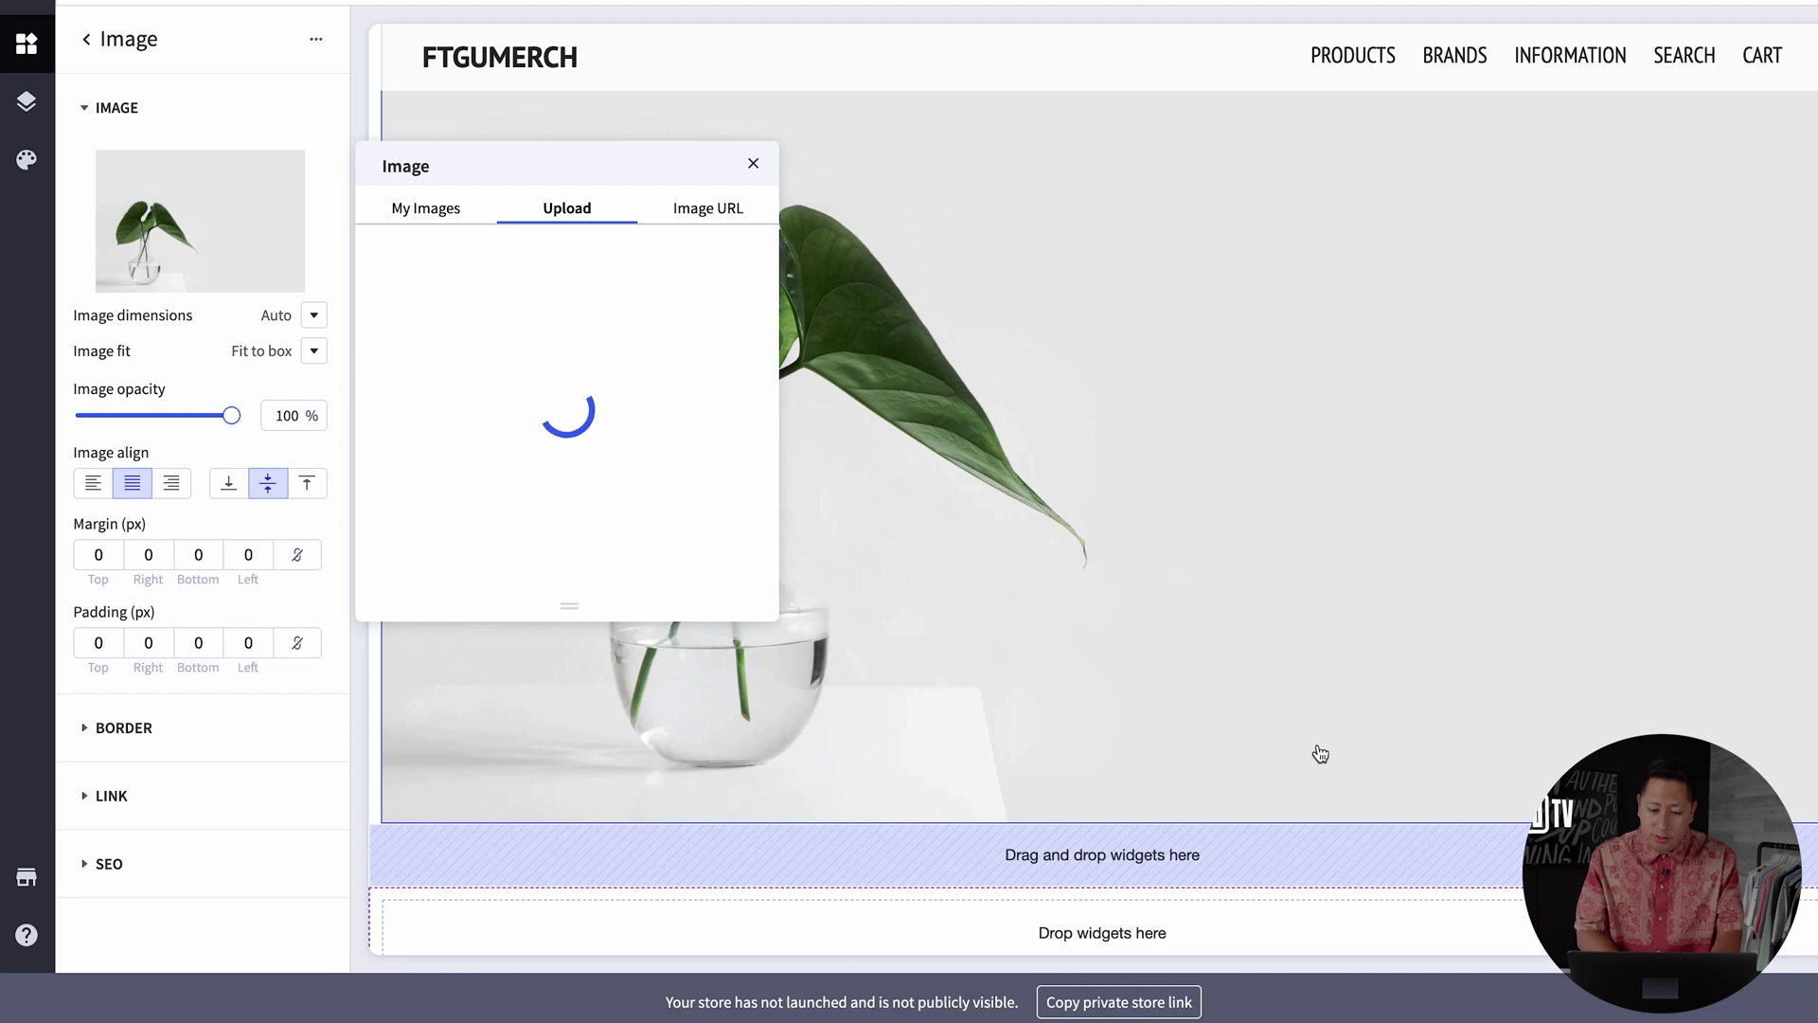
scroll(1362, 467, "down", 5)
scroll(1362, 468, "up", 10)
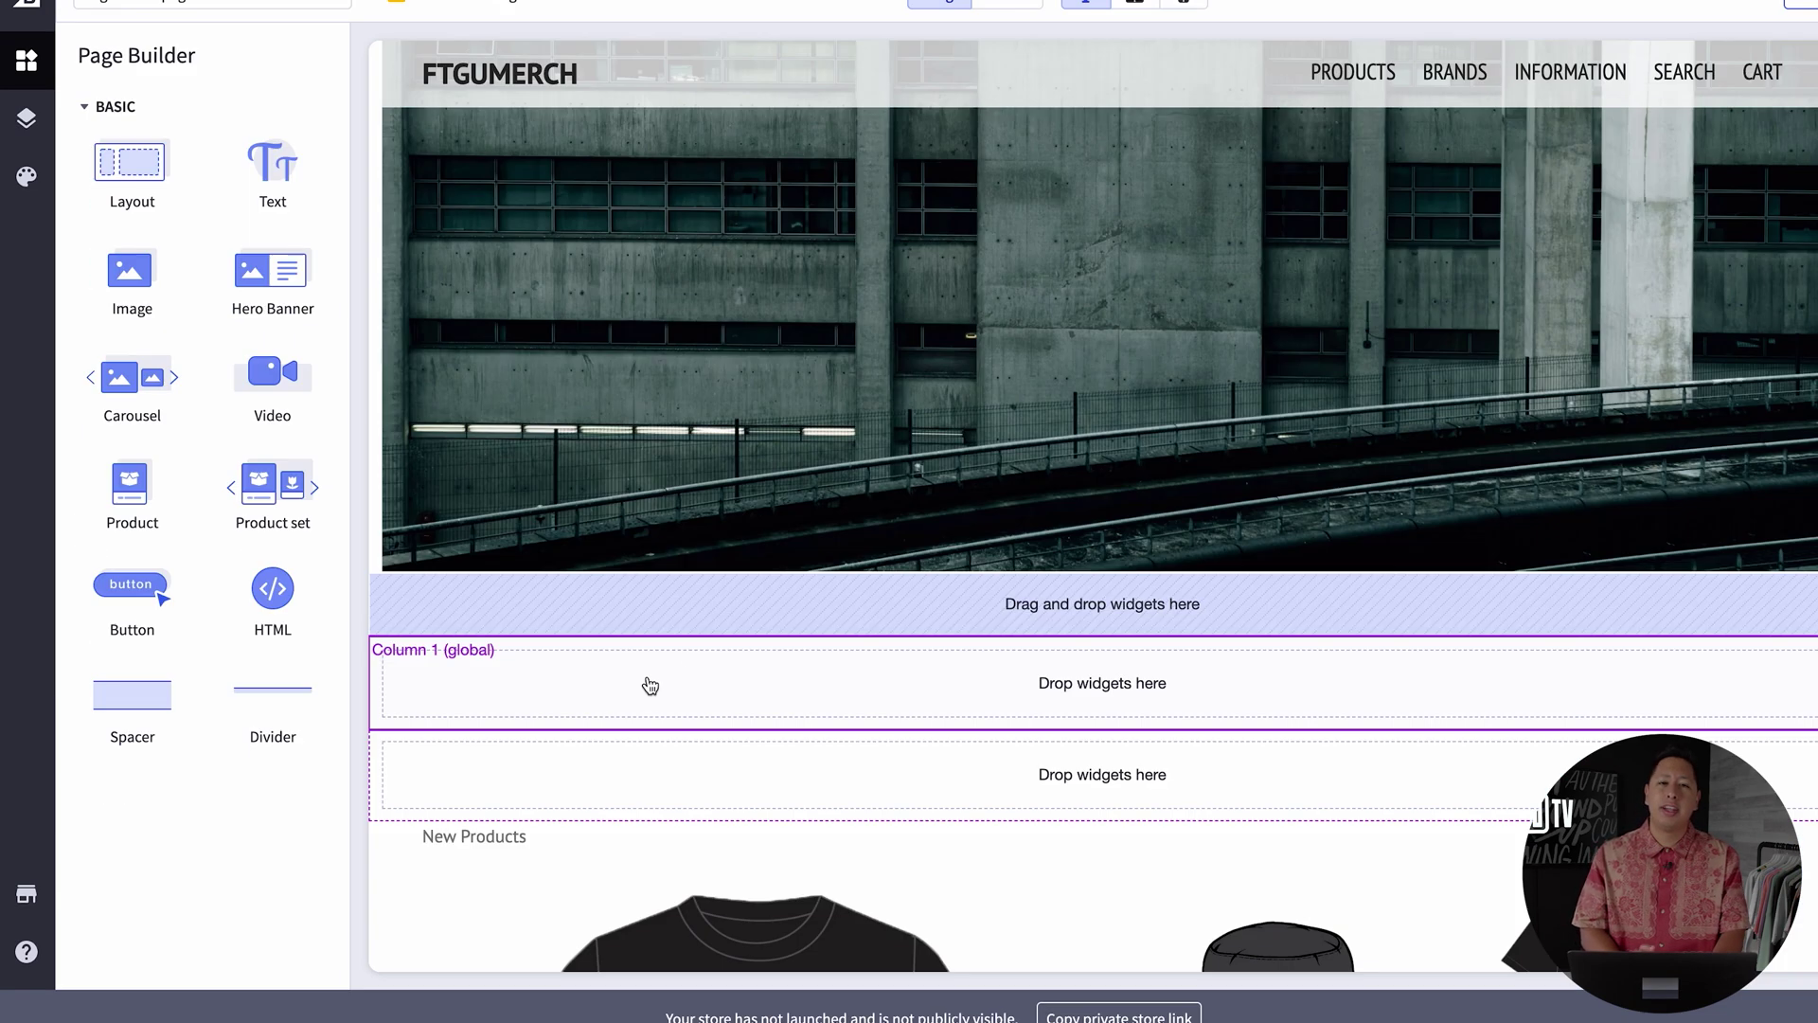
Check the empty column's settings below, then go back to the widget list.
left_click(625, 689)
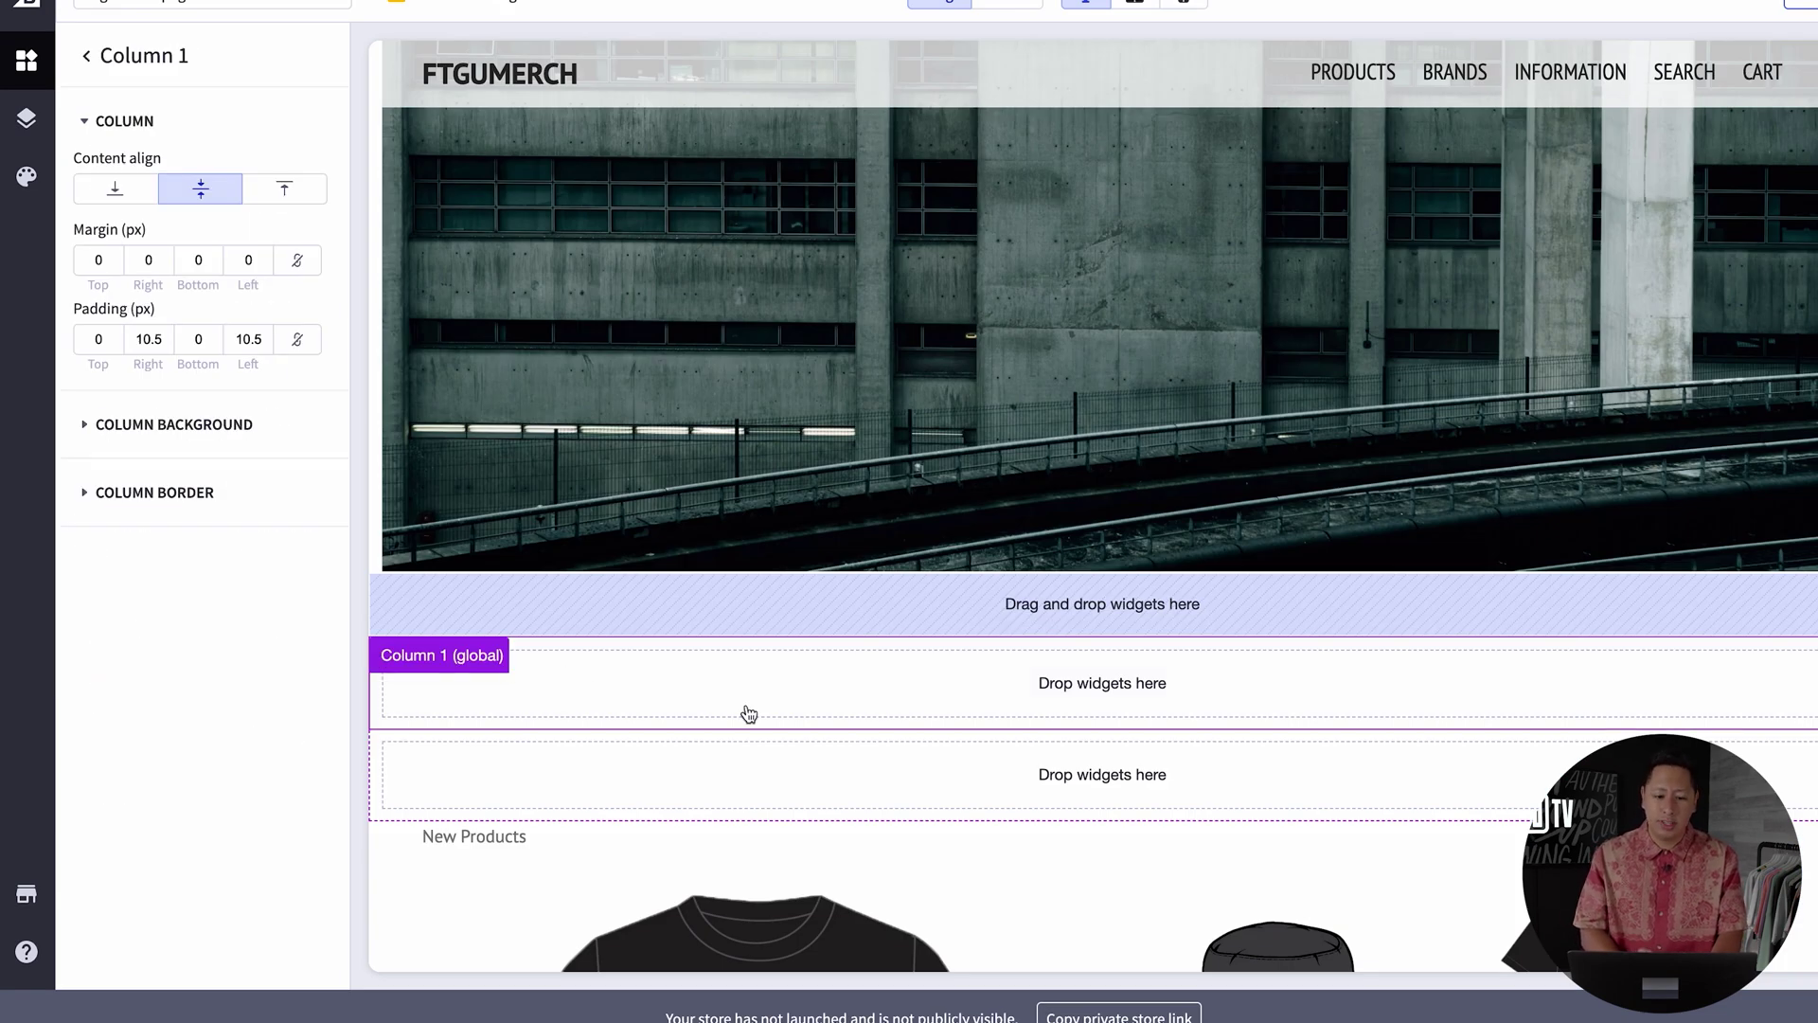
scroll(751, 689, "down", 10)
scroll(751, 520, "up", 3)
scroll(761, 522, "up", 10)
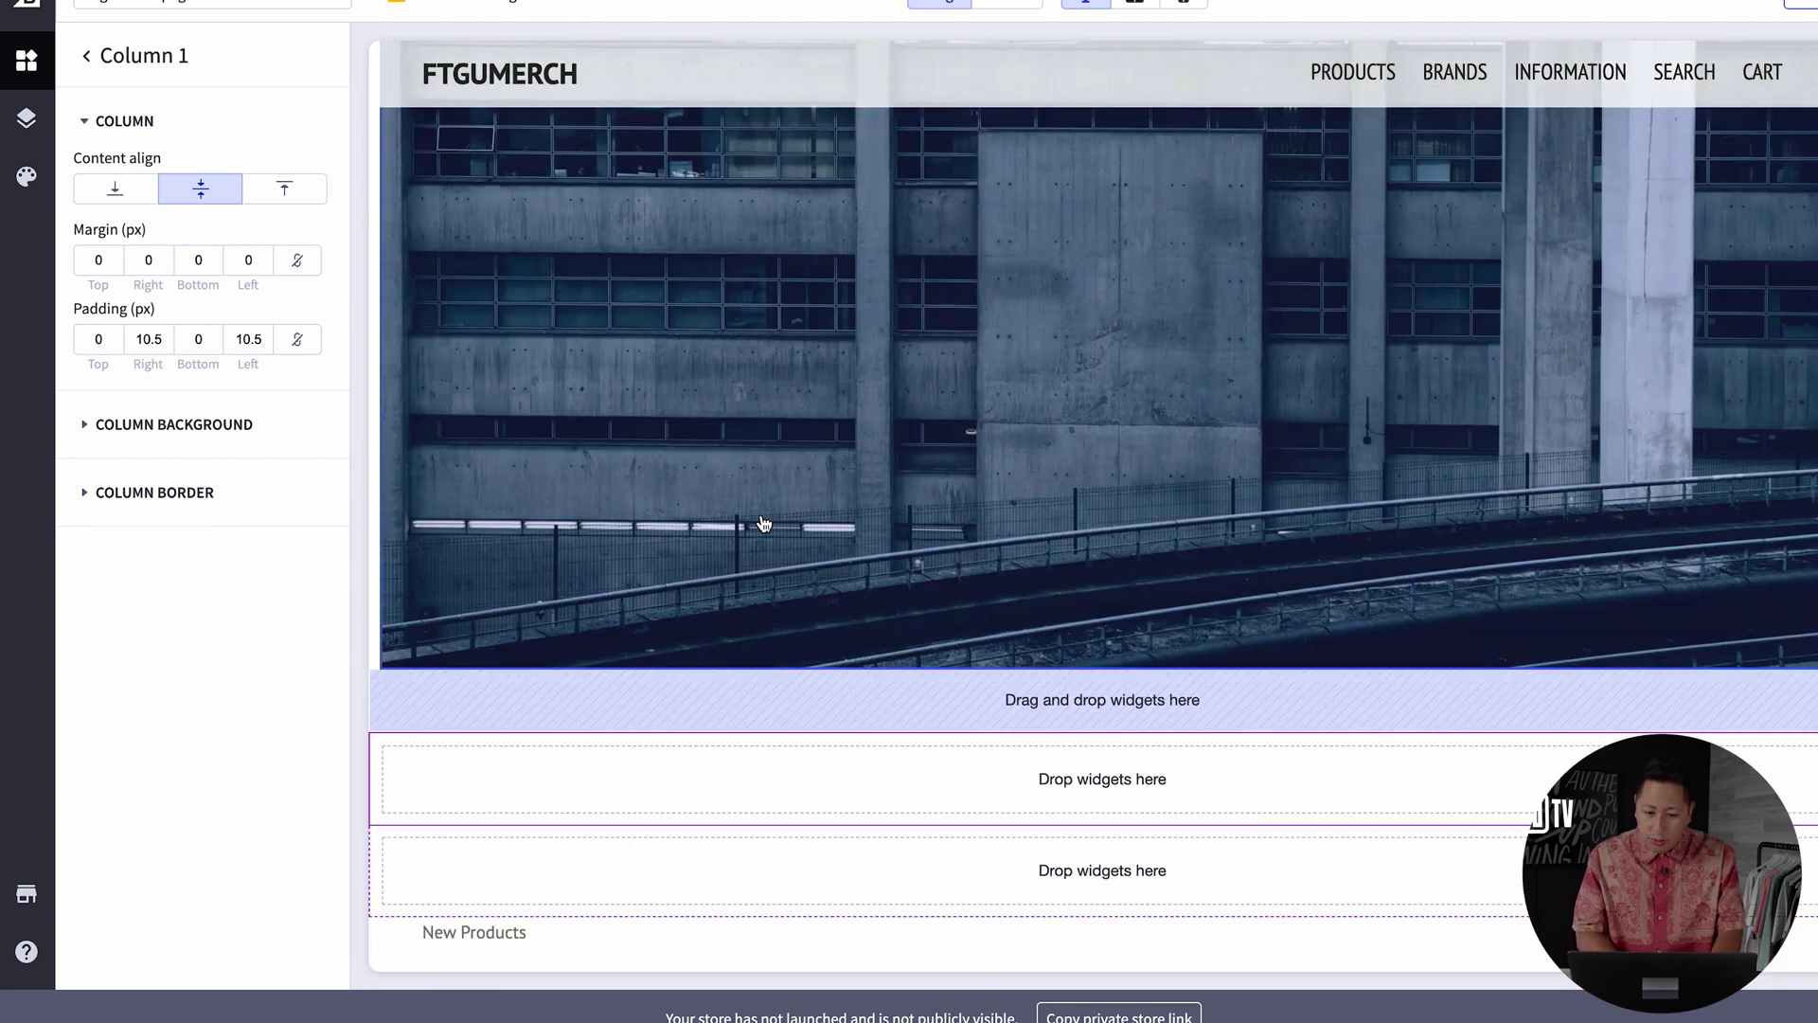
scroll(763, 524, "down", 3)
left_click(593, 515)
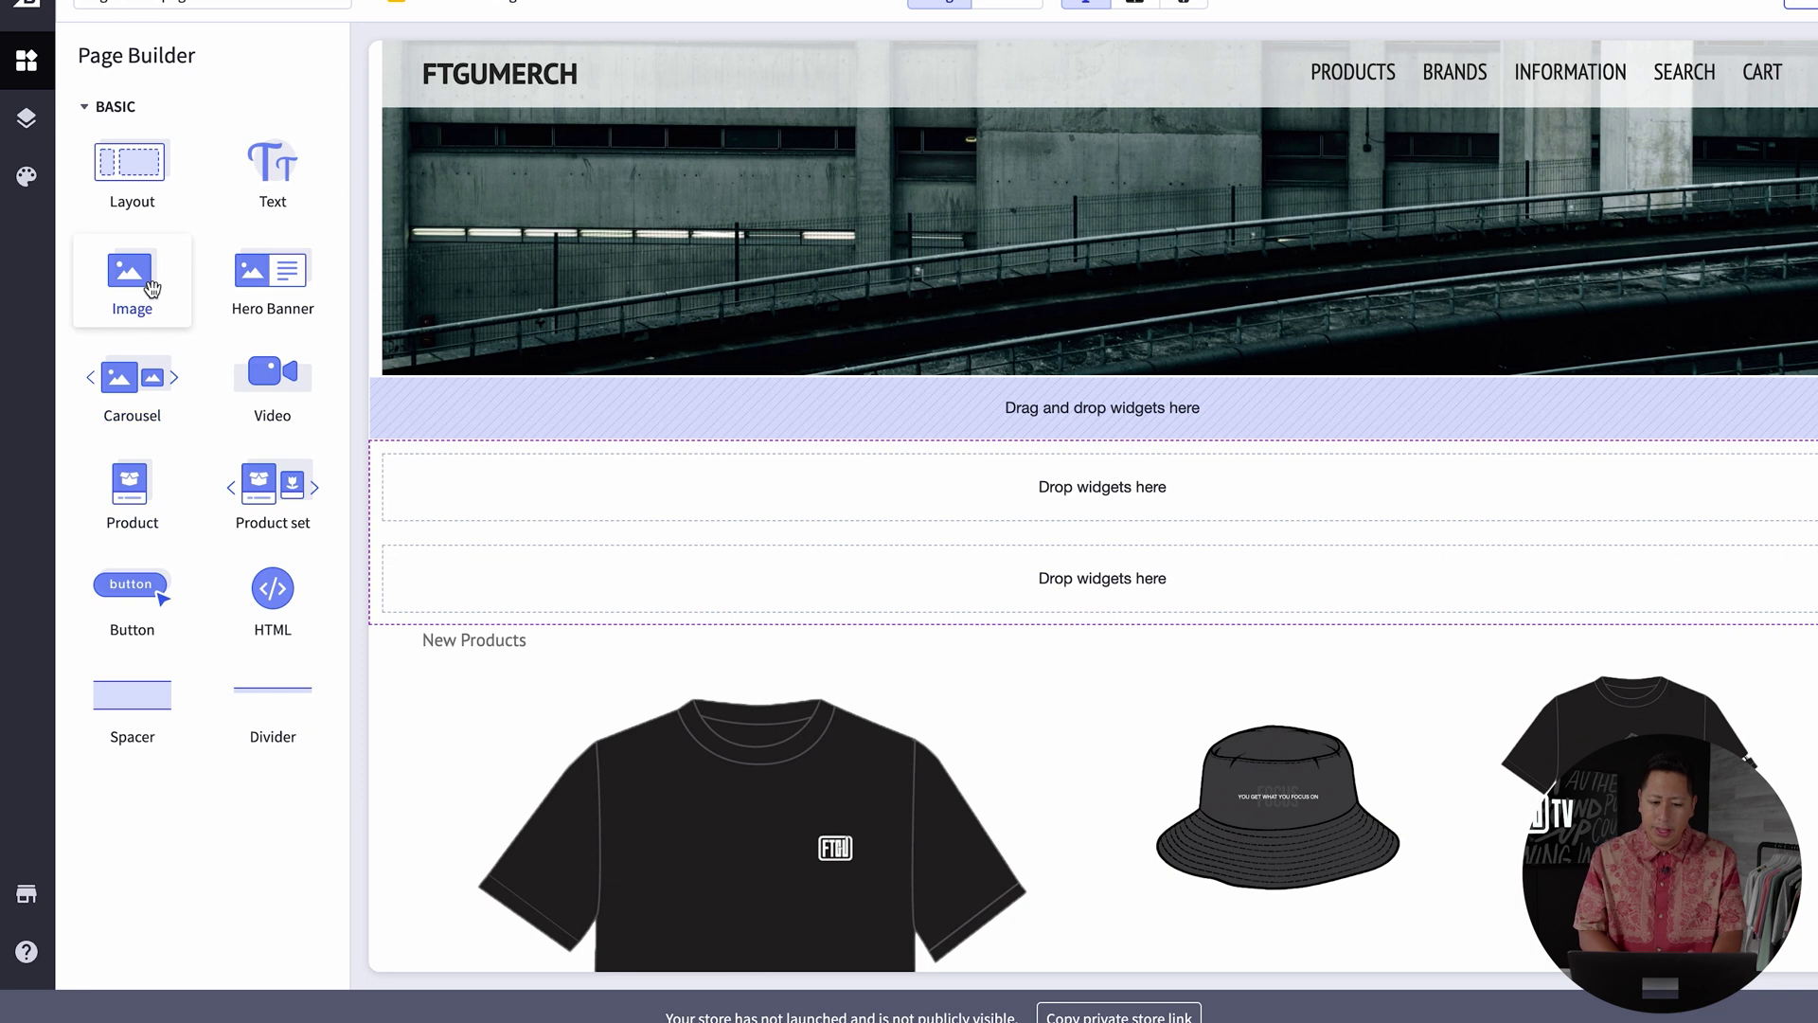
Insert The Foundation Collection hero banner and upload FTGU Merch WHITE.png as the logo.
left_click_drag(249, 273, 914, 494)
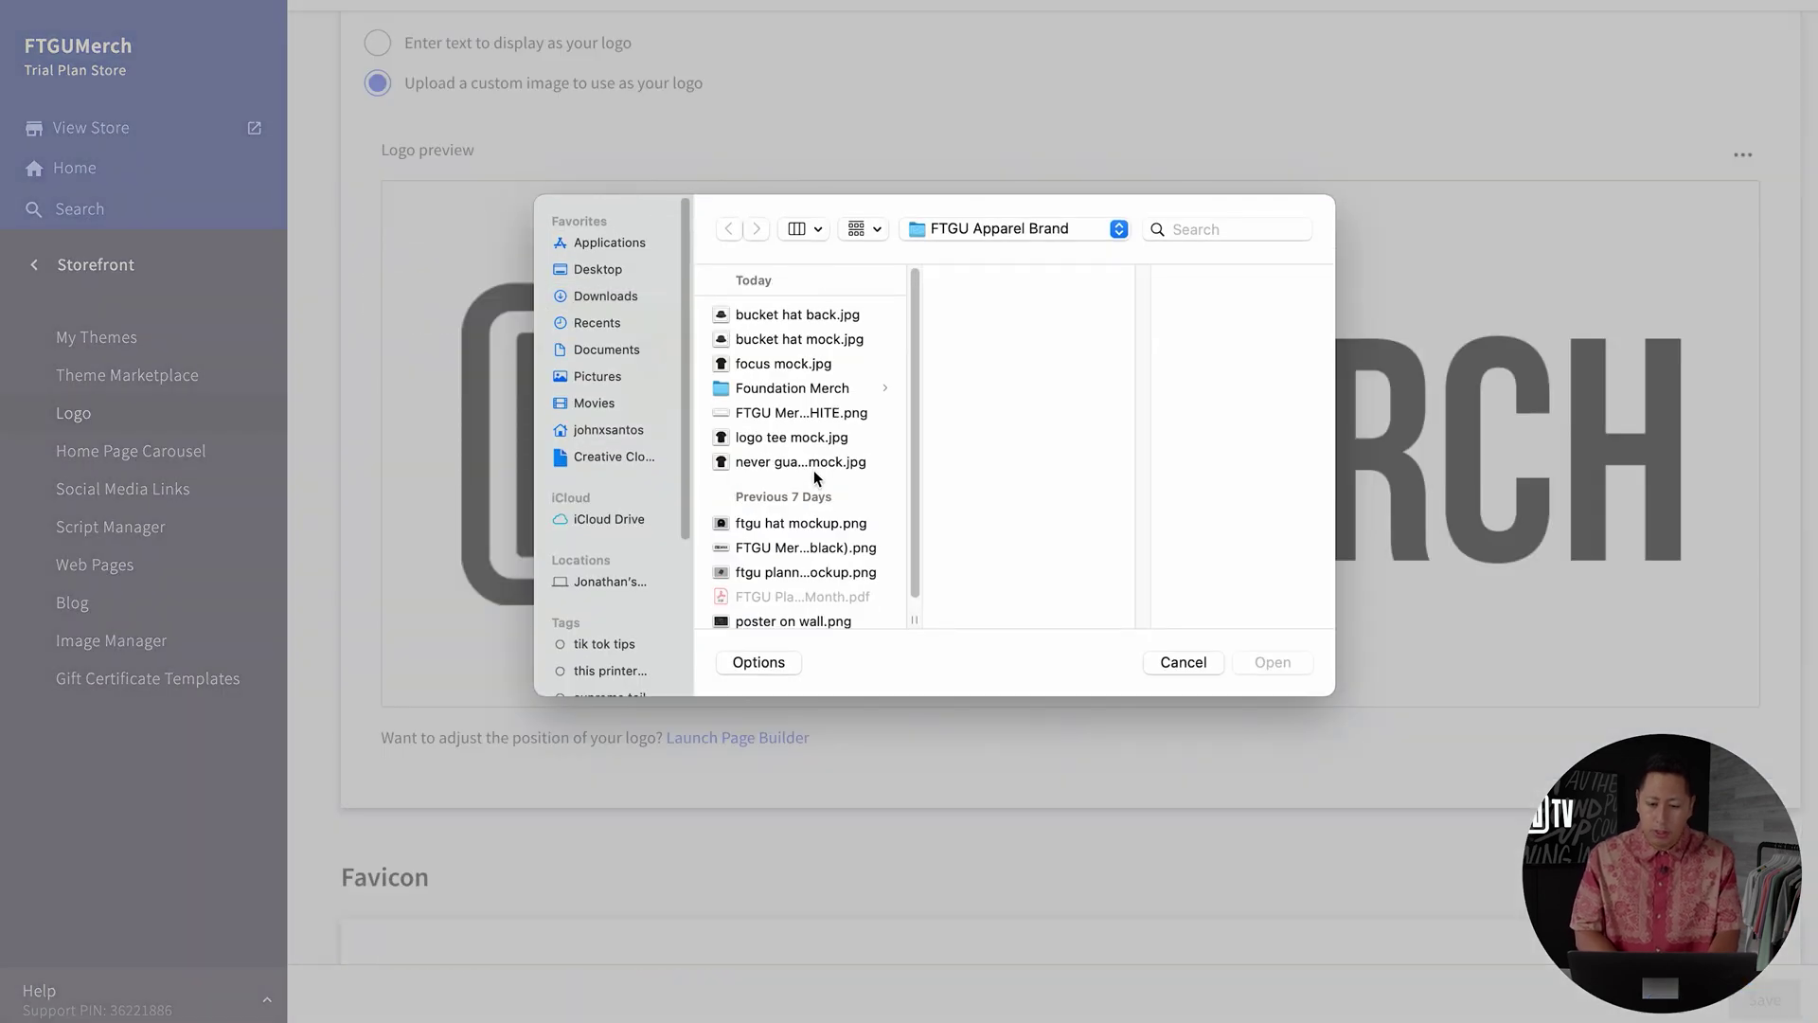
left_click(848, 414)
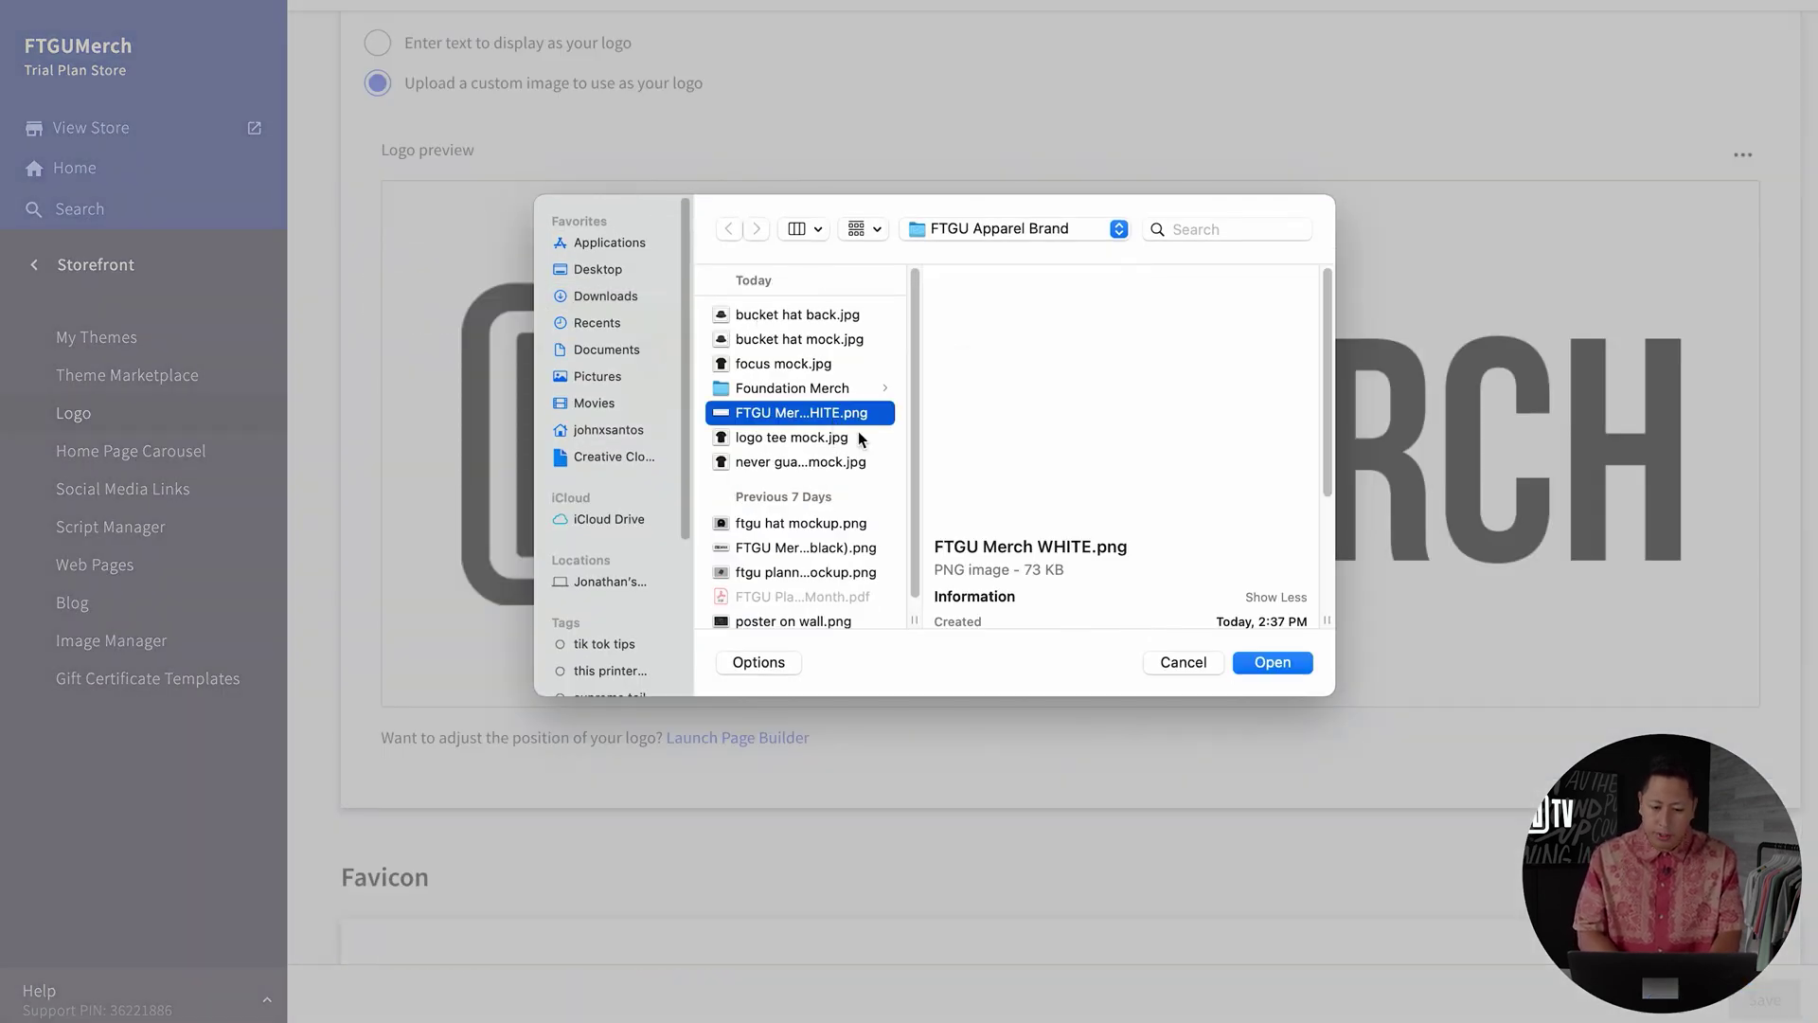
left_click(1288, 665)
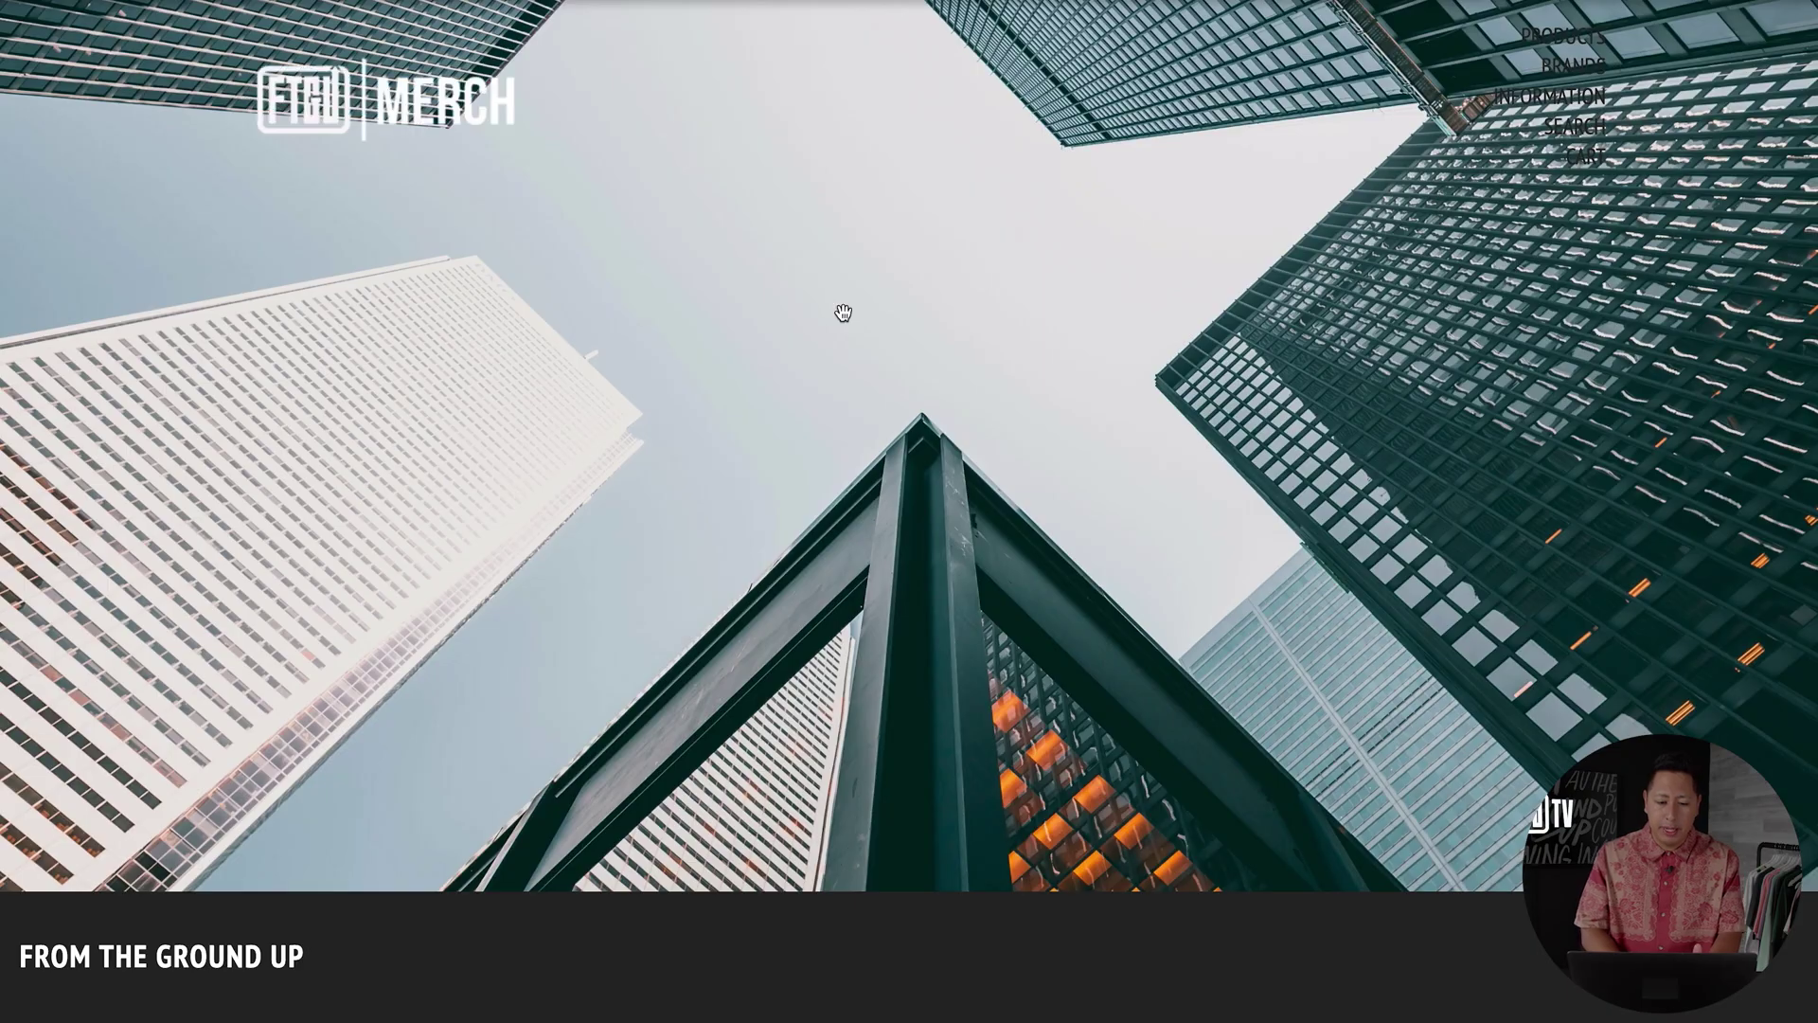
scroll(848, 197, "down", 10)
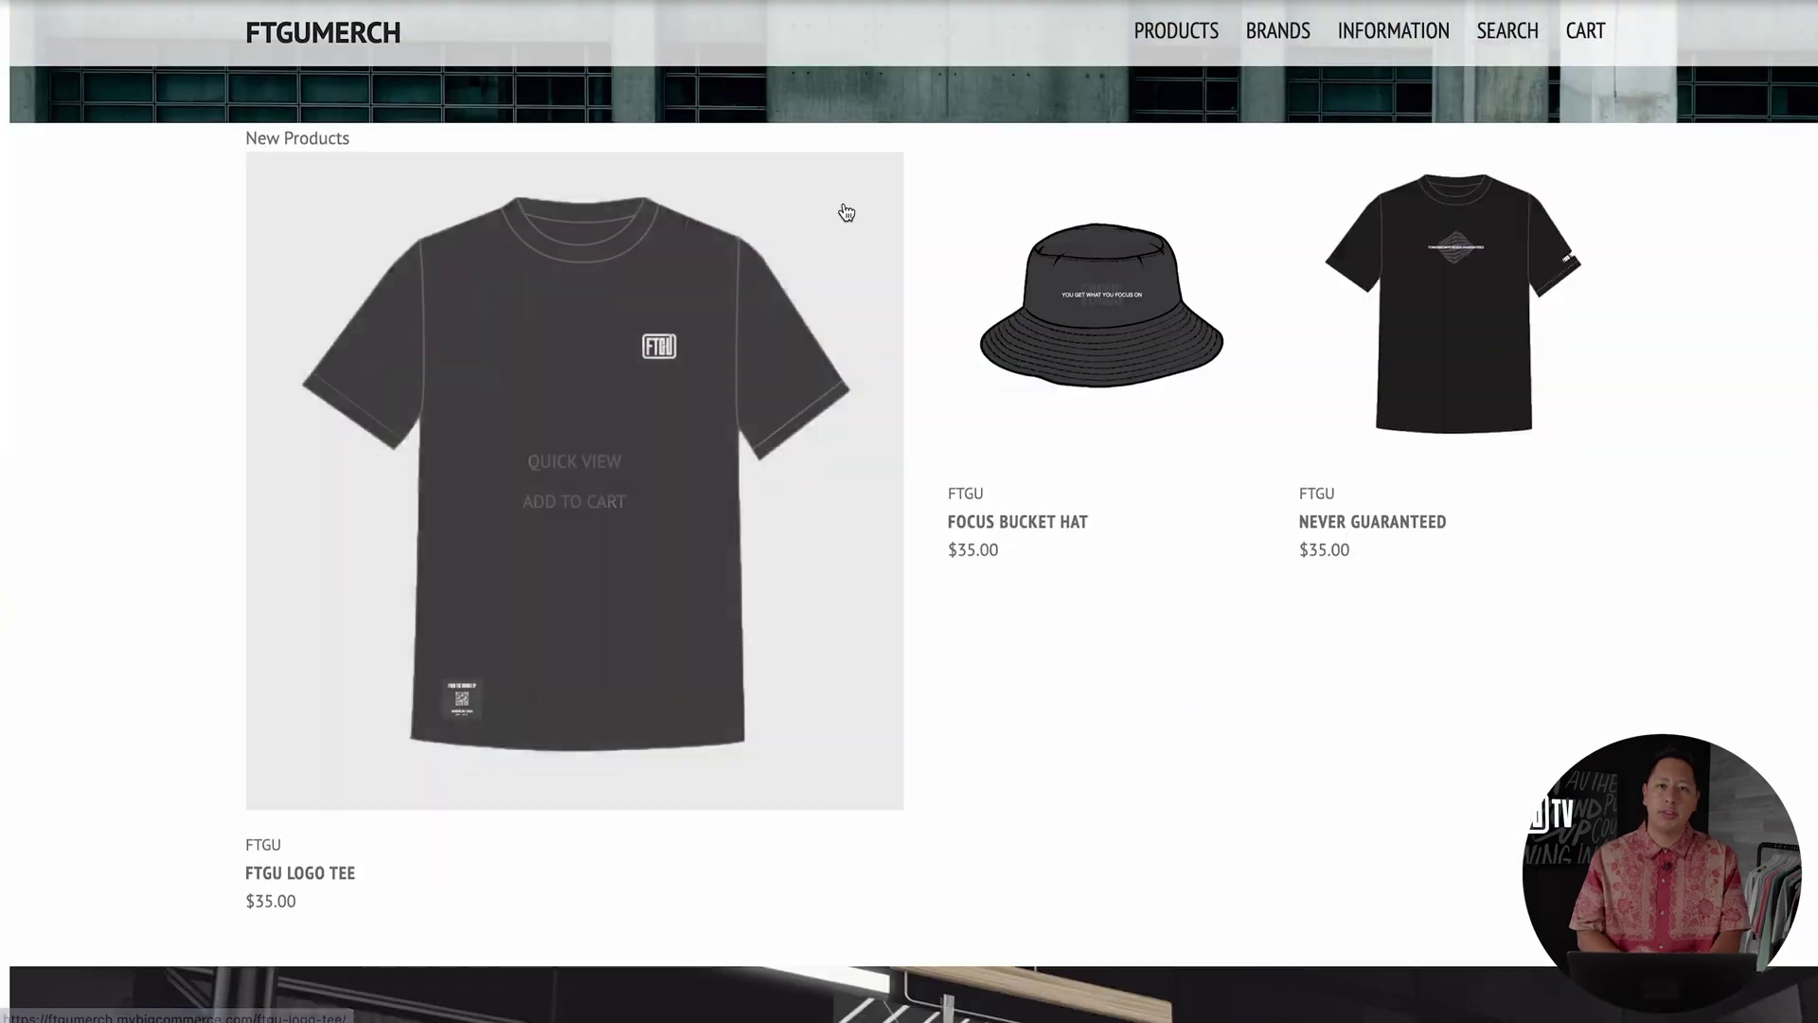
scroll(844, 210, "up", 10)
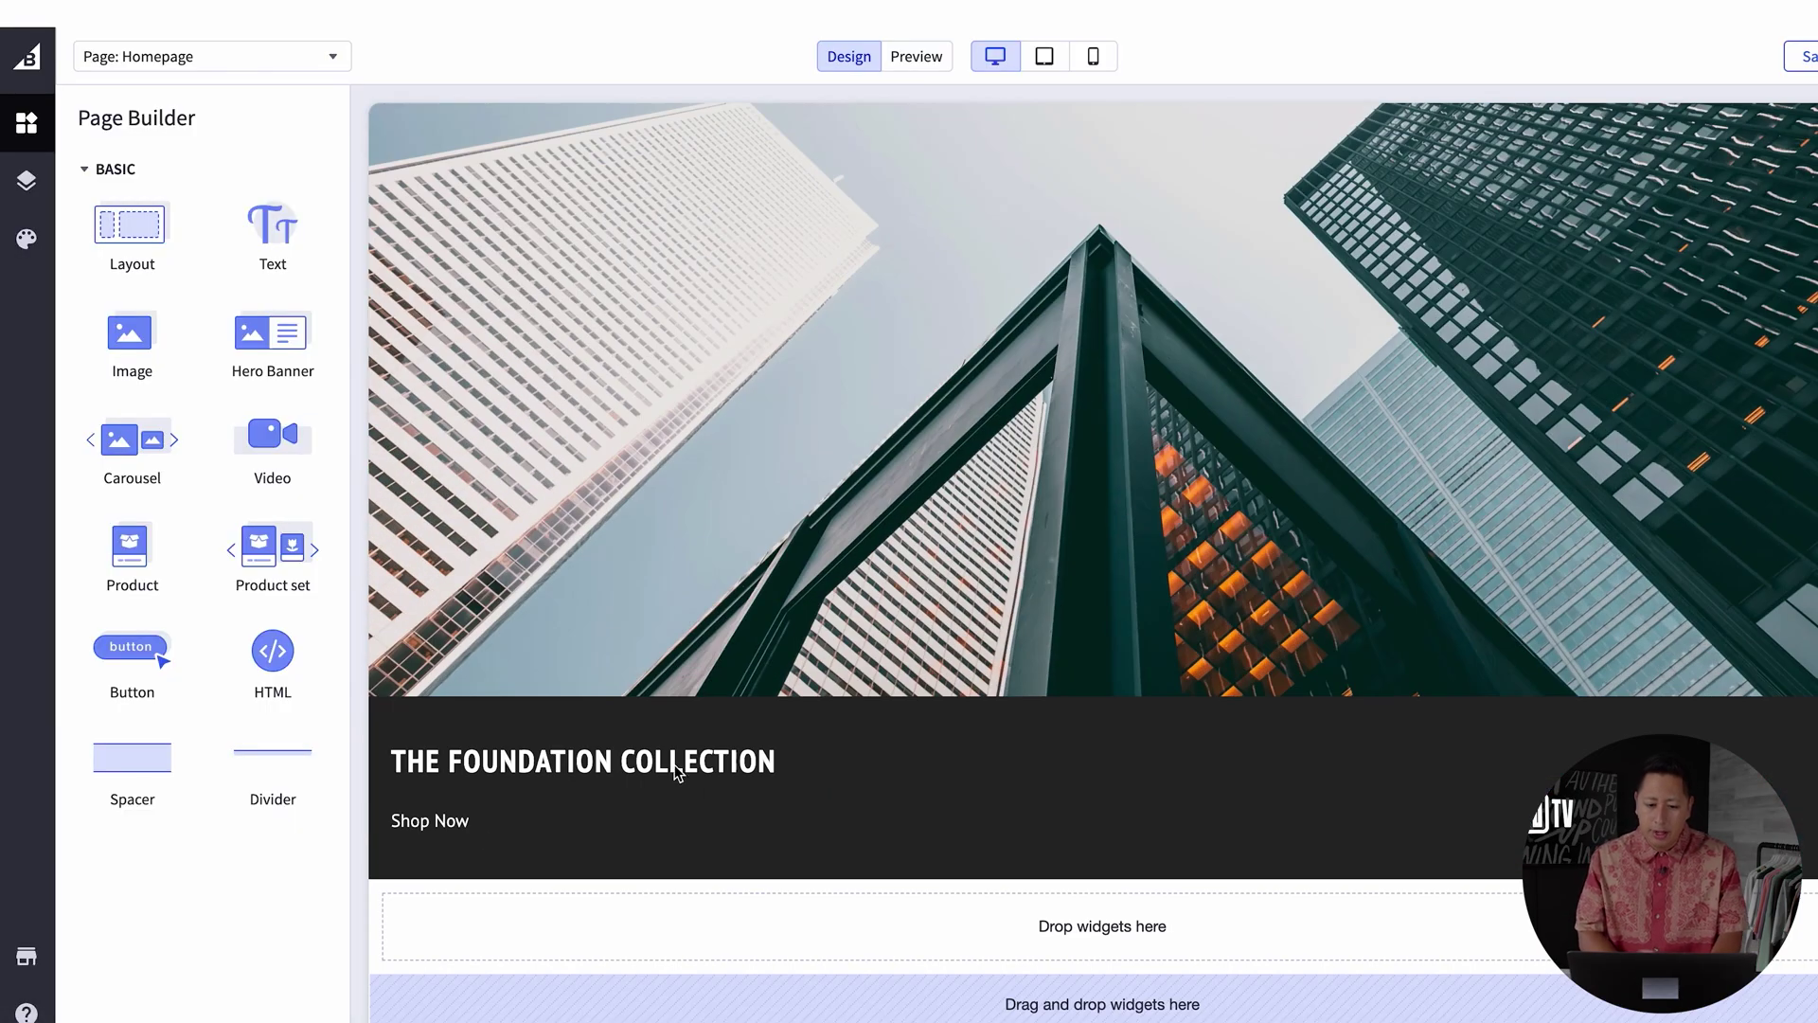
scroll(666, 703, "up", 5)
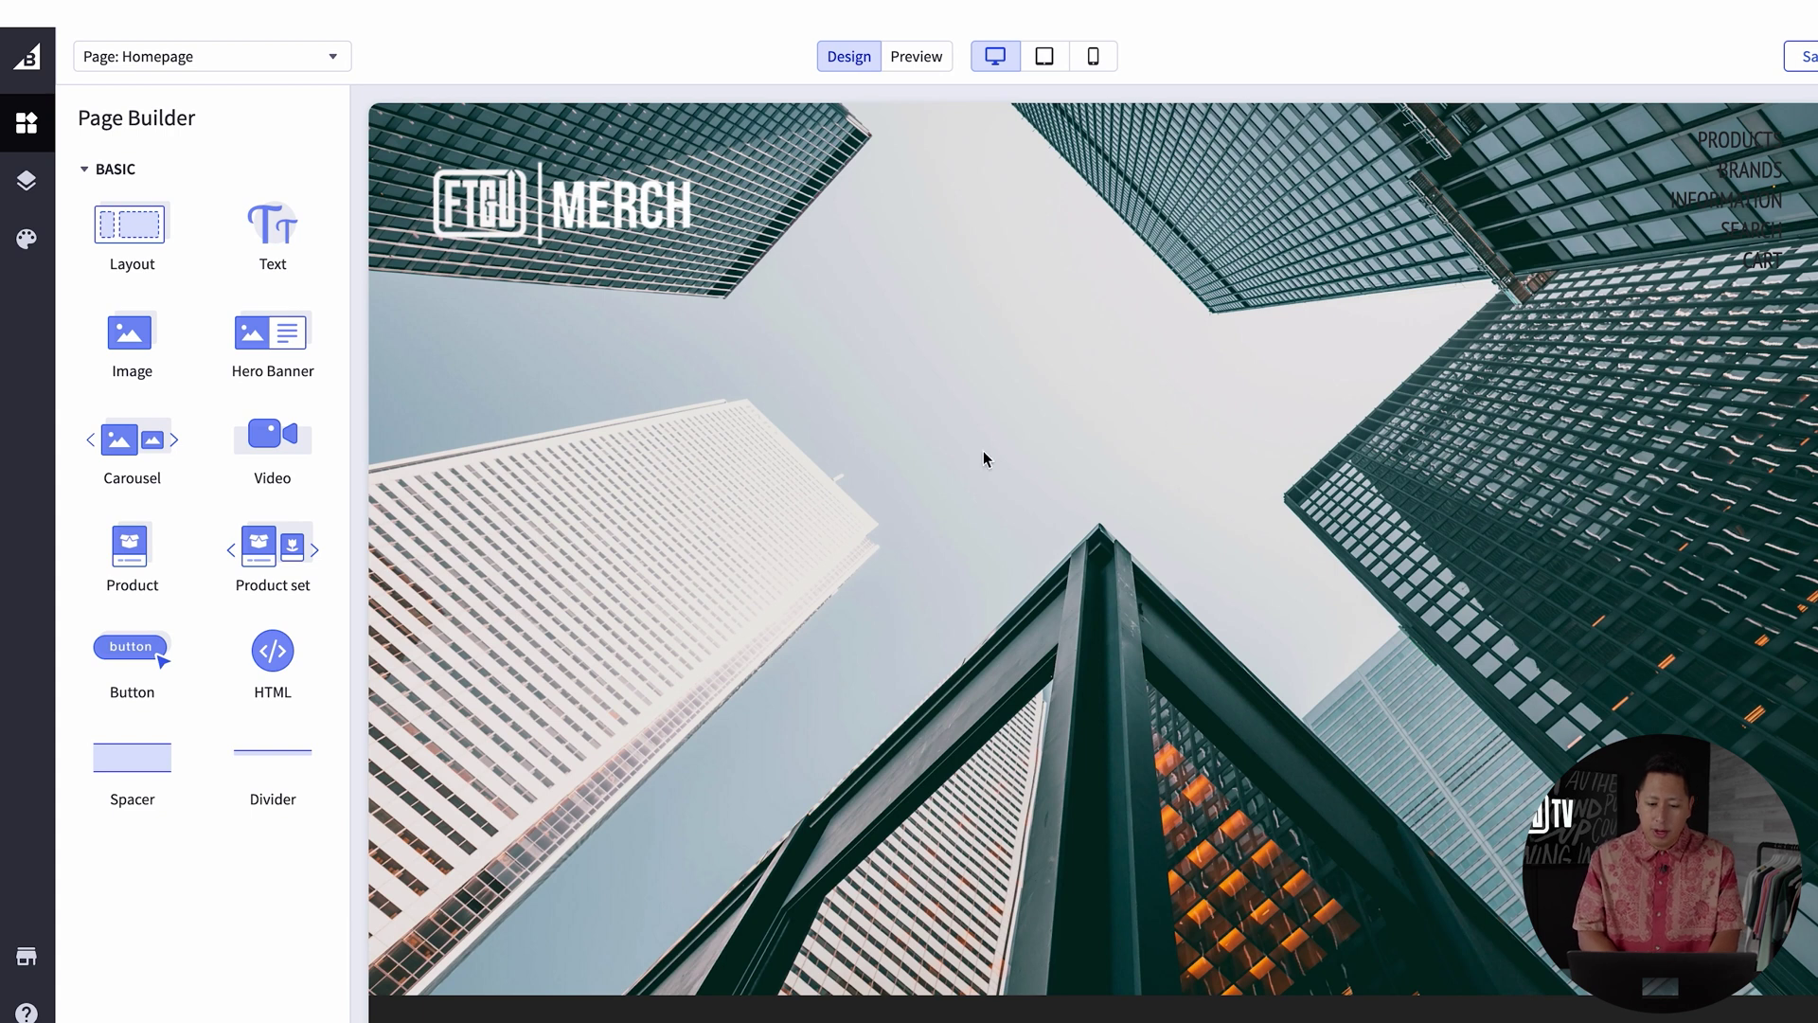
scroll(983, 459, "down", 3)
scroll(1047, 451, "up", 3)
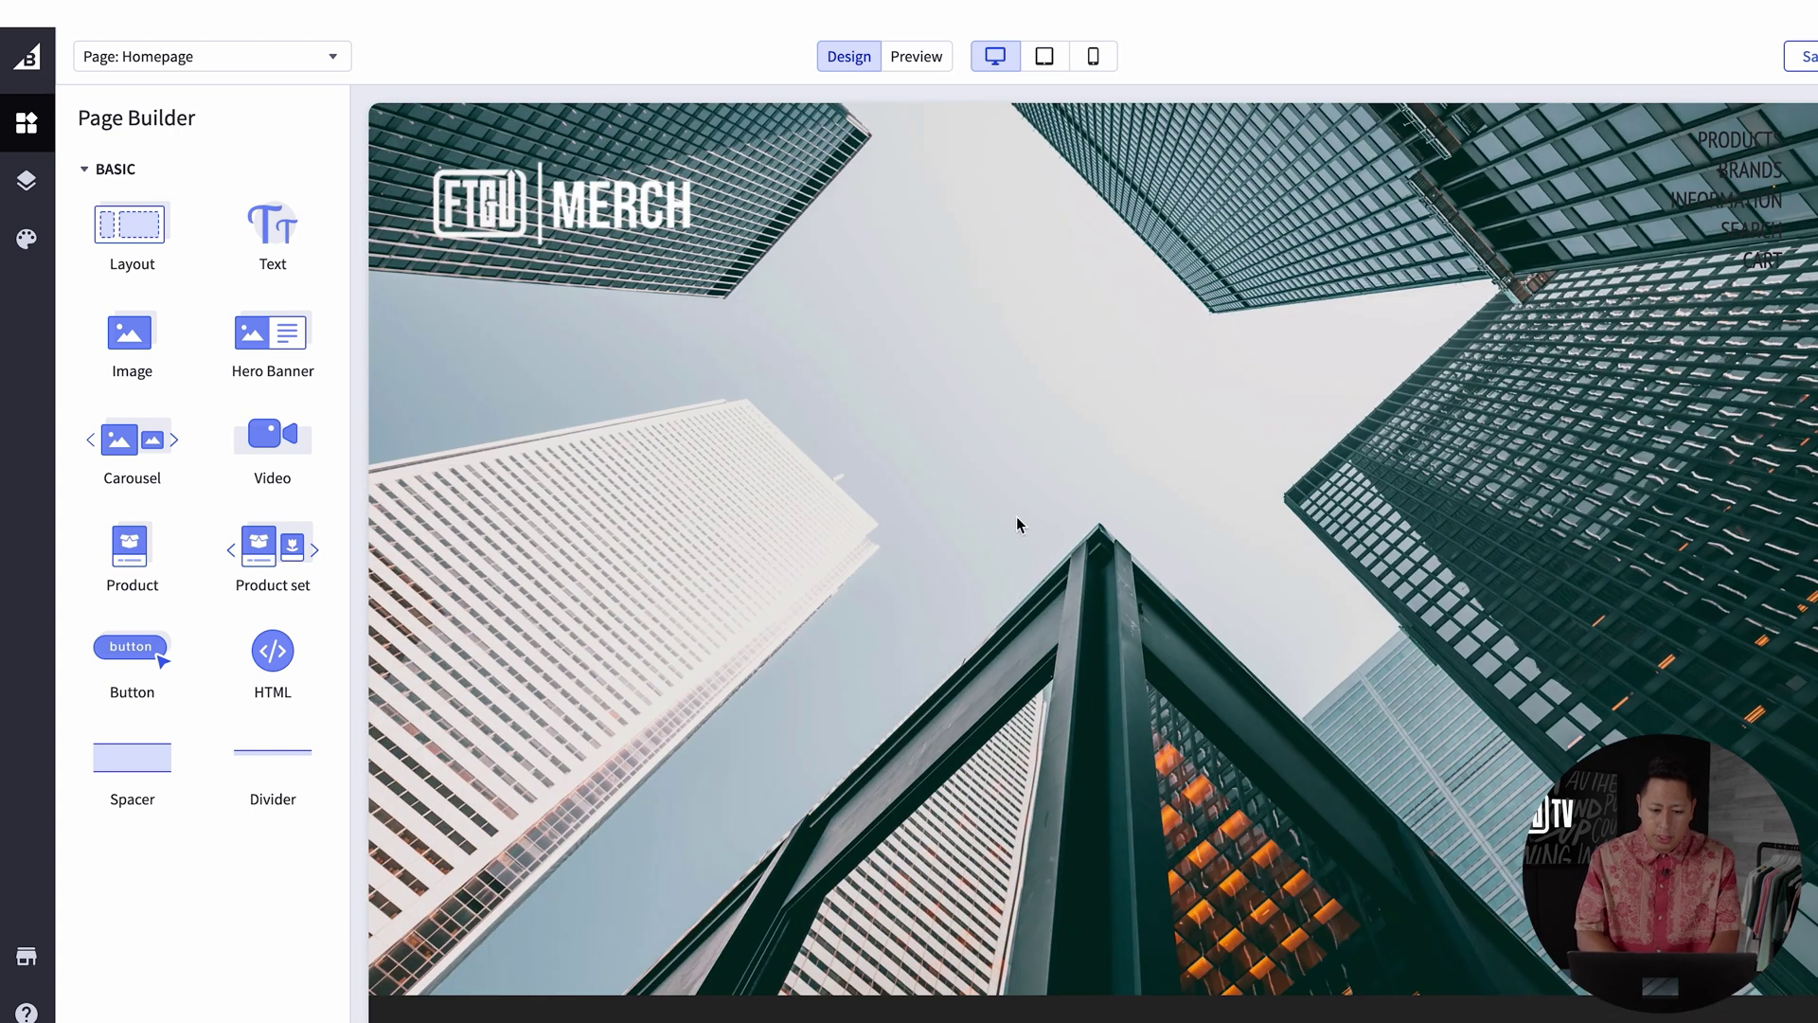
scroll(1372, 617, "down", 5)
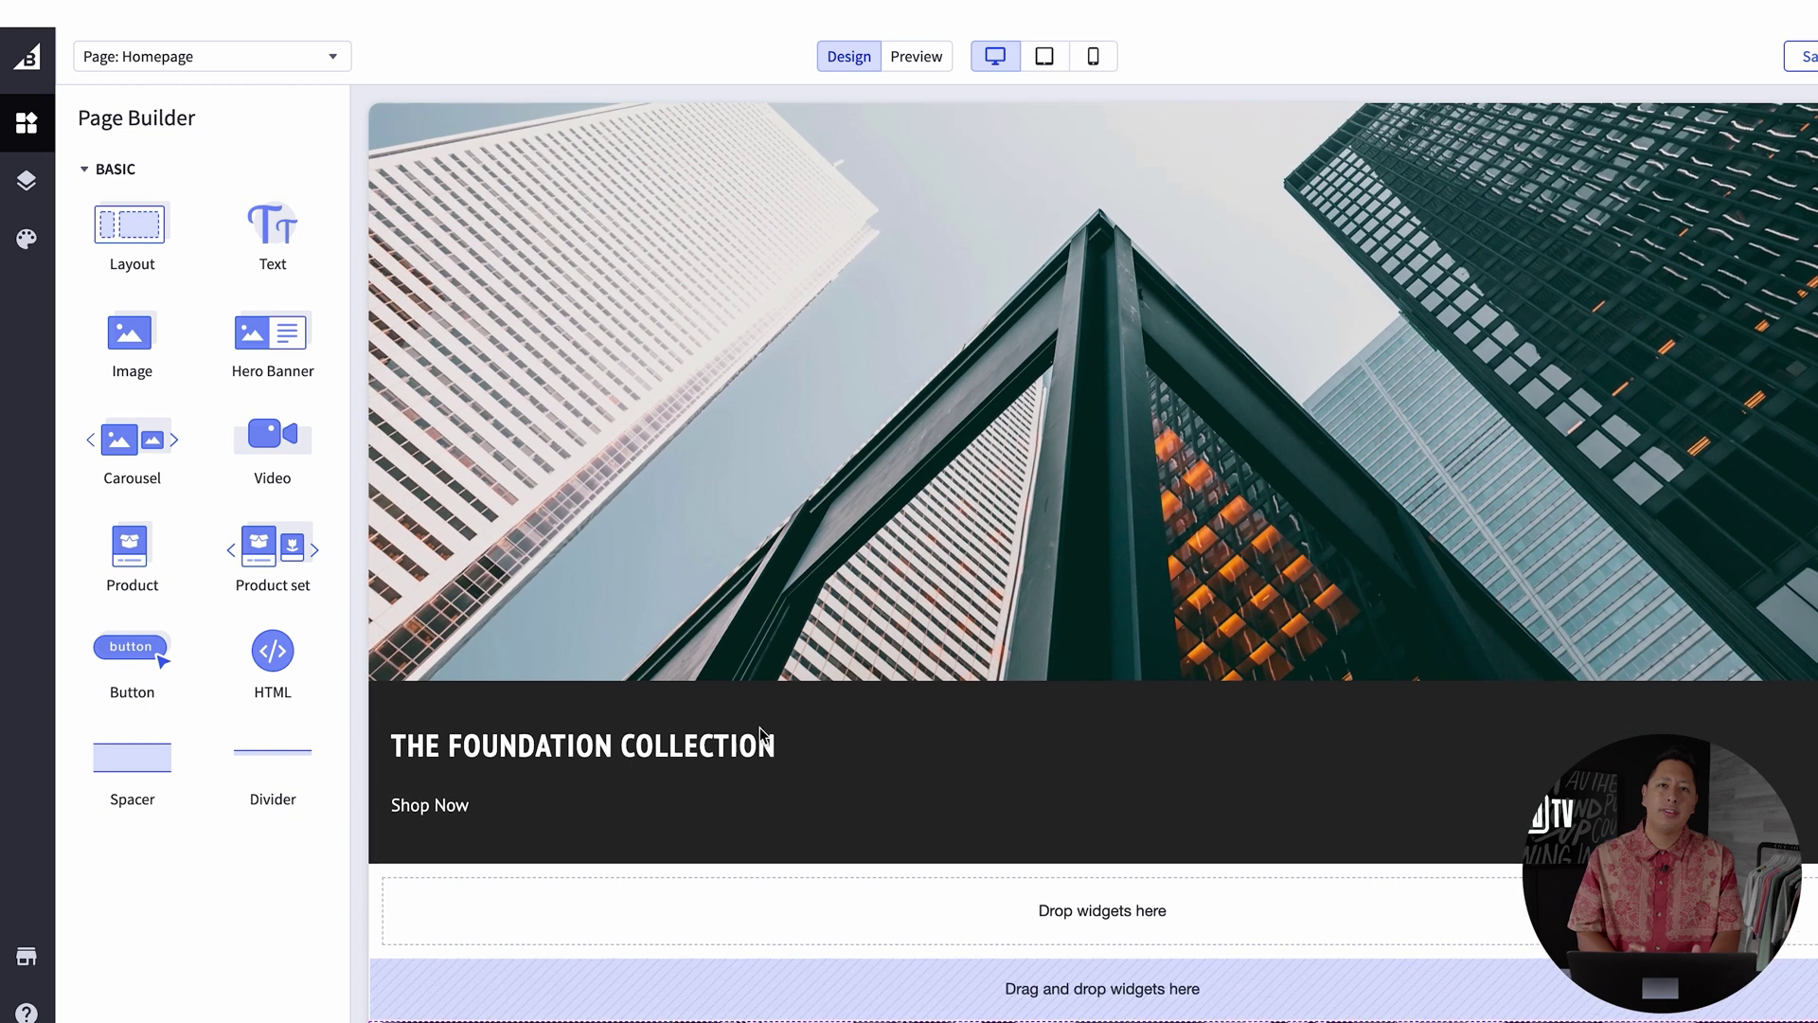
Check the phone view and move Instagram into Live on Your Storefront.
left_click(1093, 56)
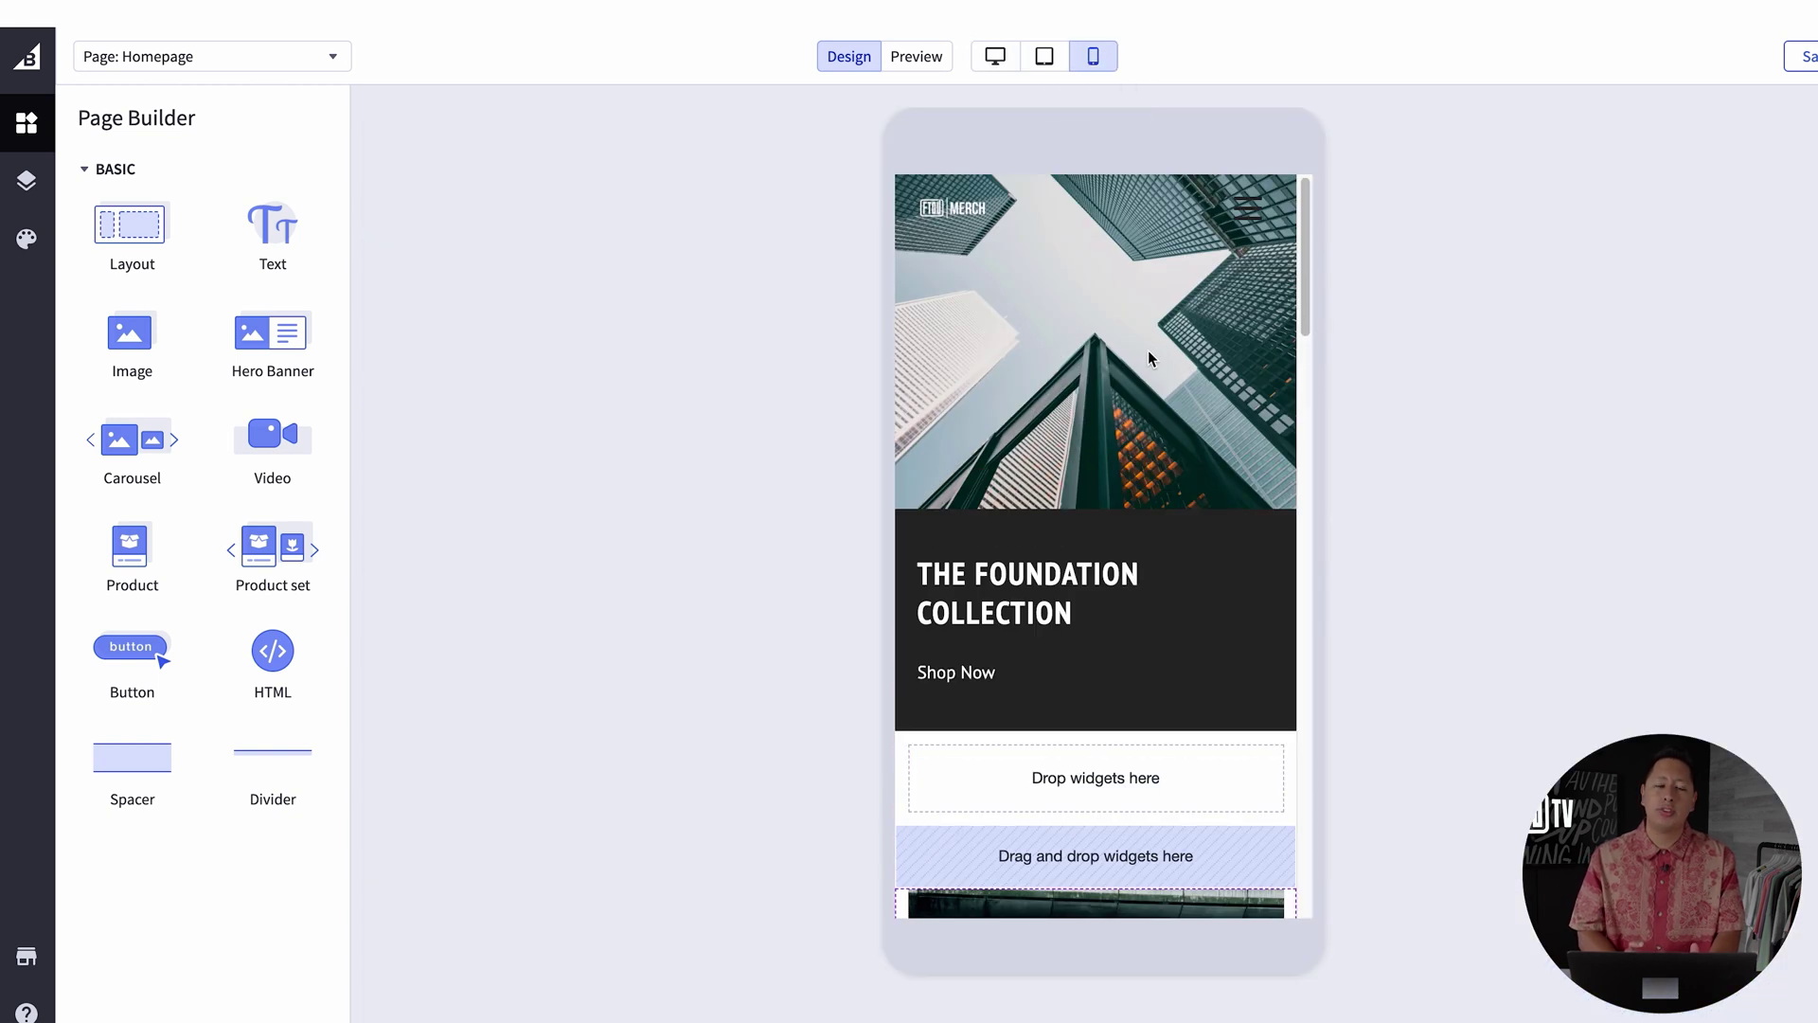
scroll(1146, 384, "down", 2)
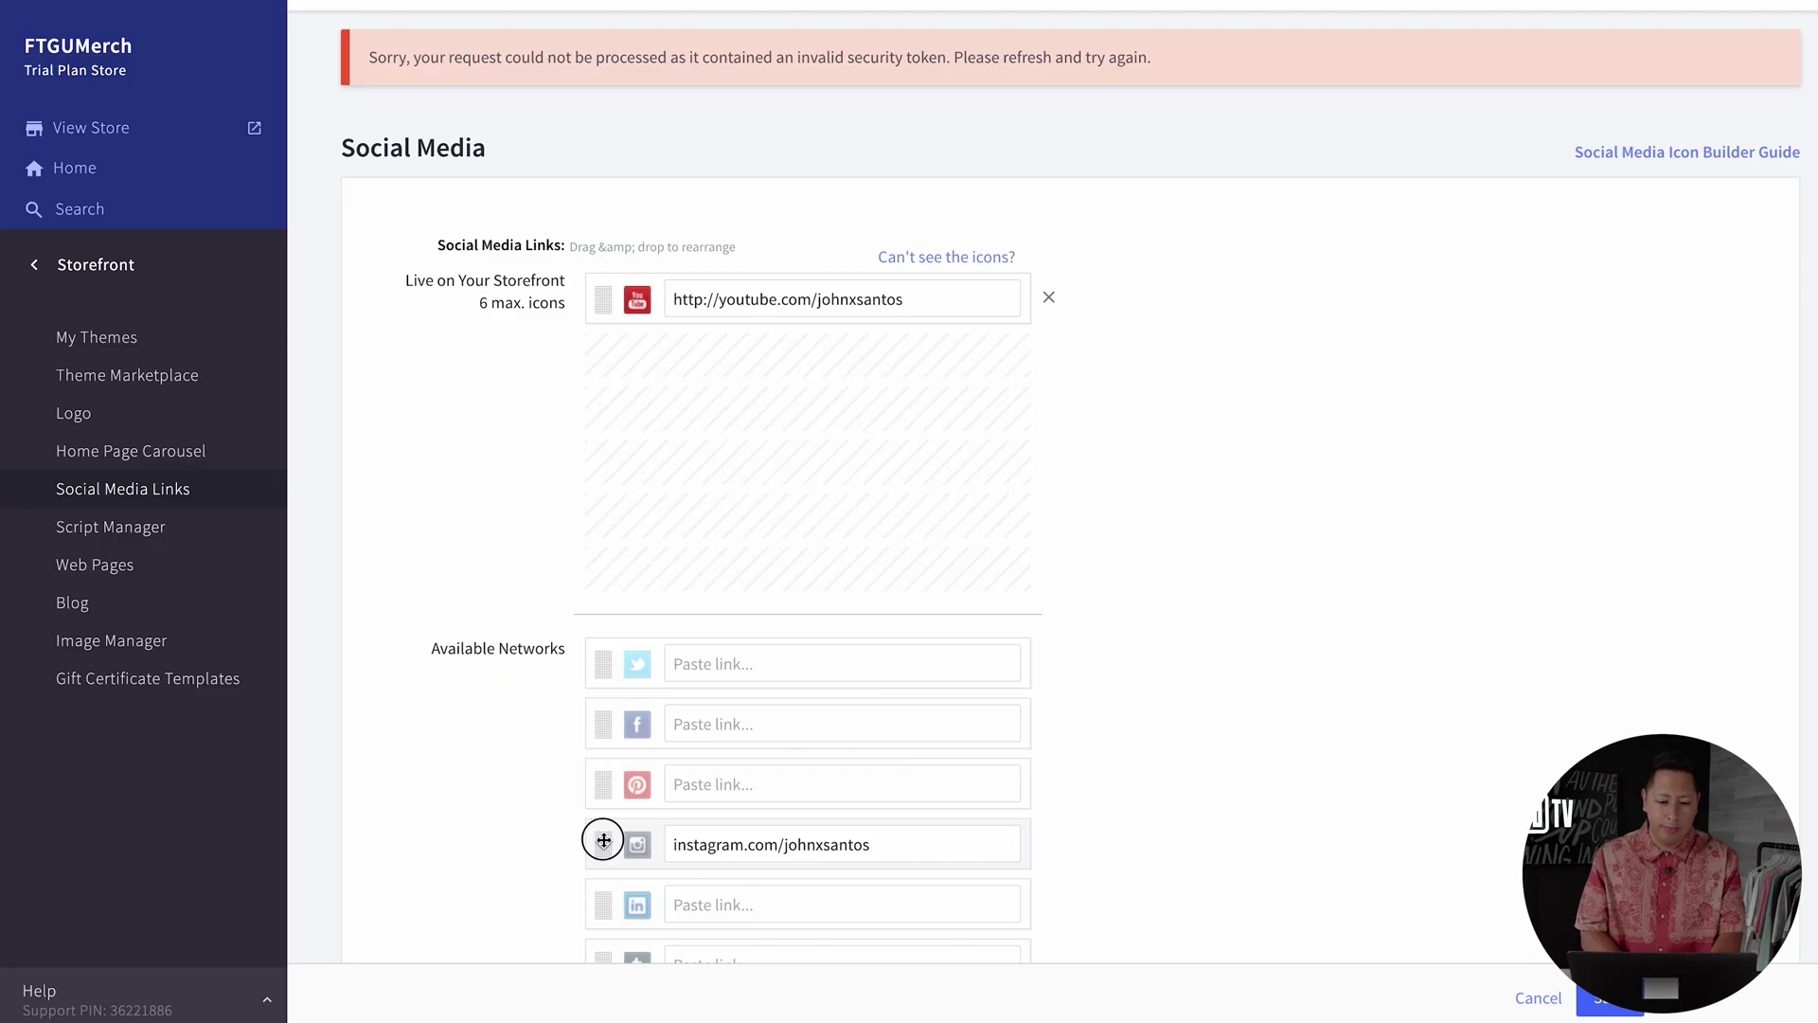
left_click_drag(603, 838, 606, 376)
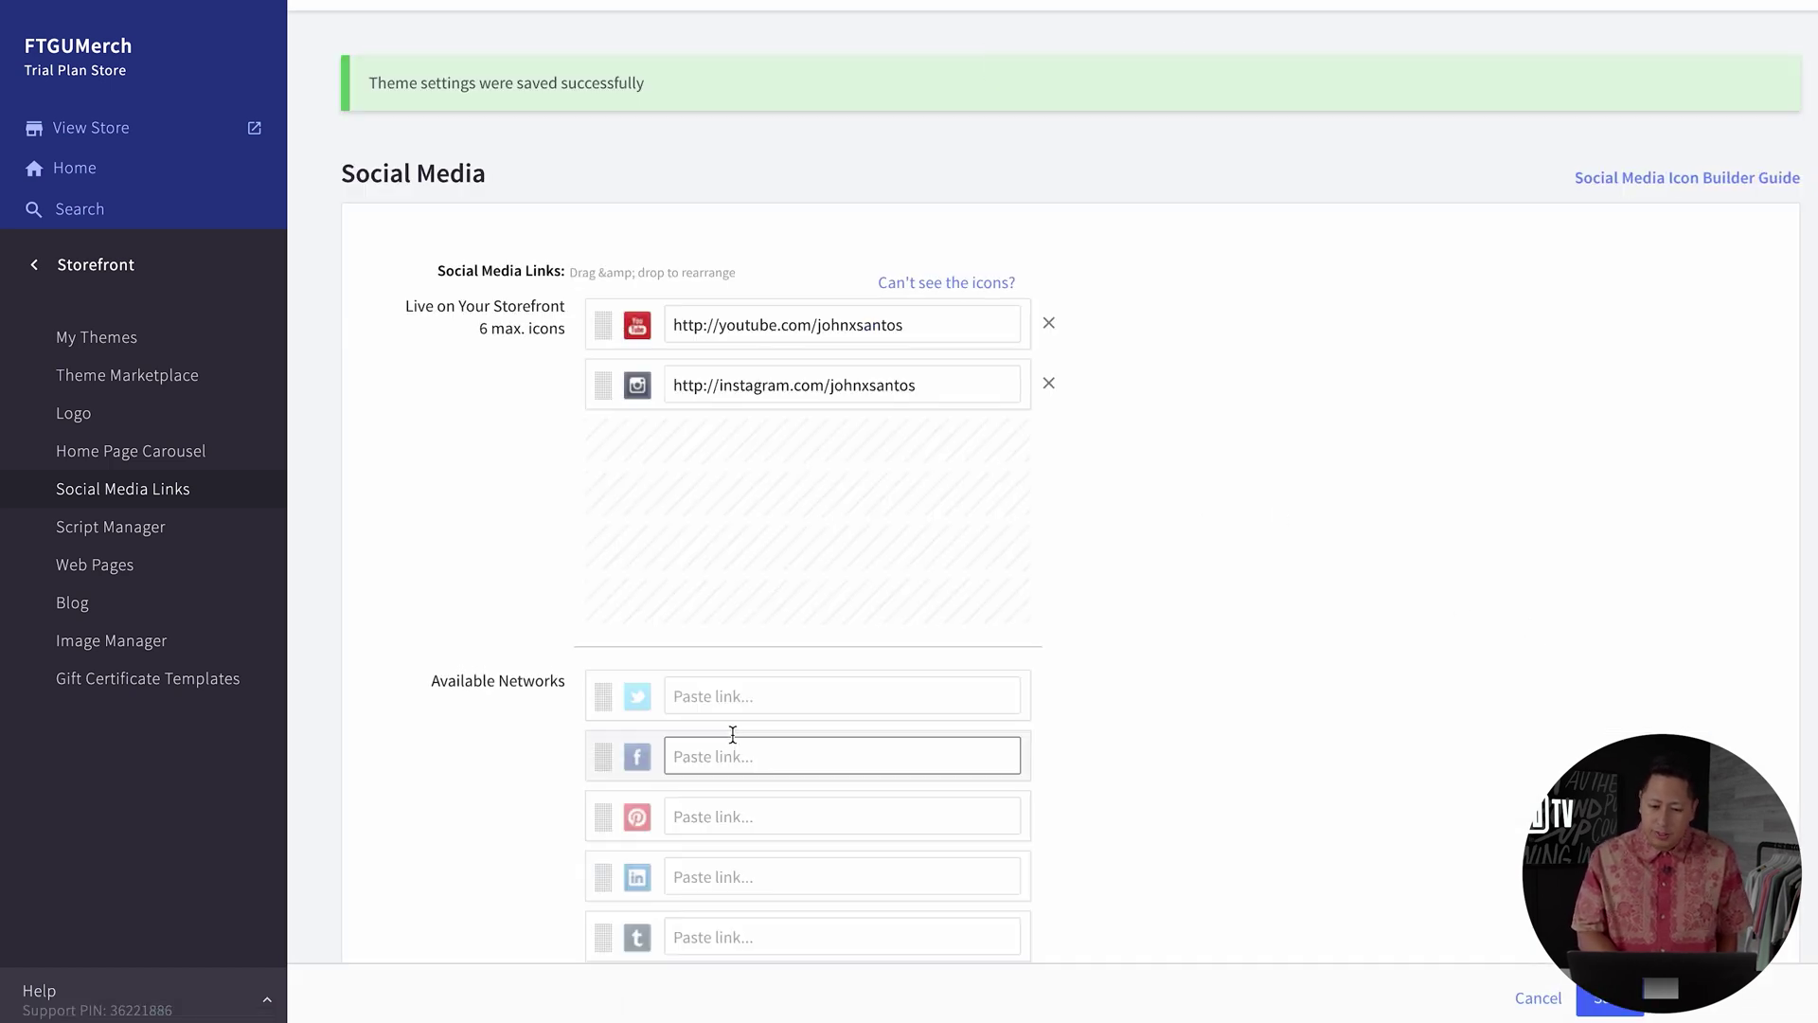
Fill in the store's Twitter profile link and move Twitter into Live on Your Storefront.
left_click(730, 697)
type("tw")
left_click(762, 744)
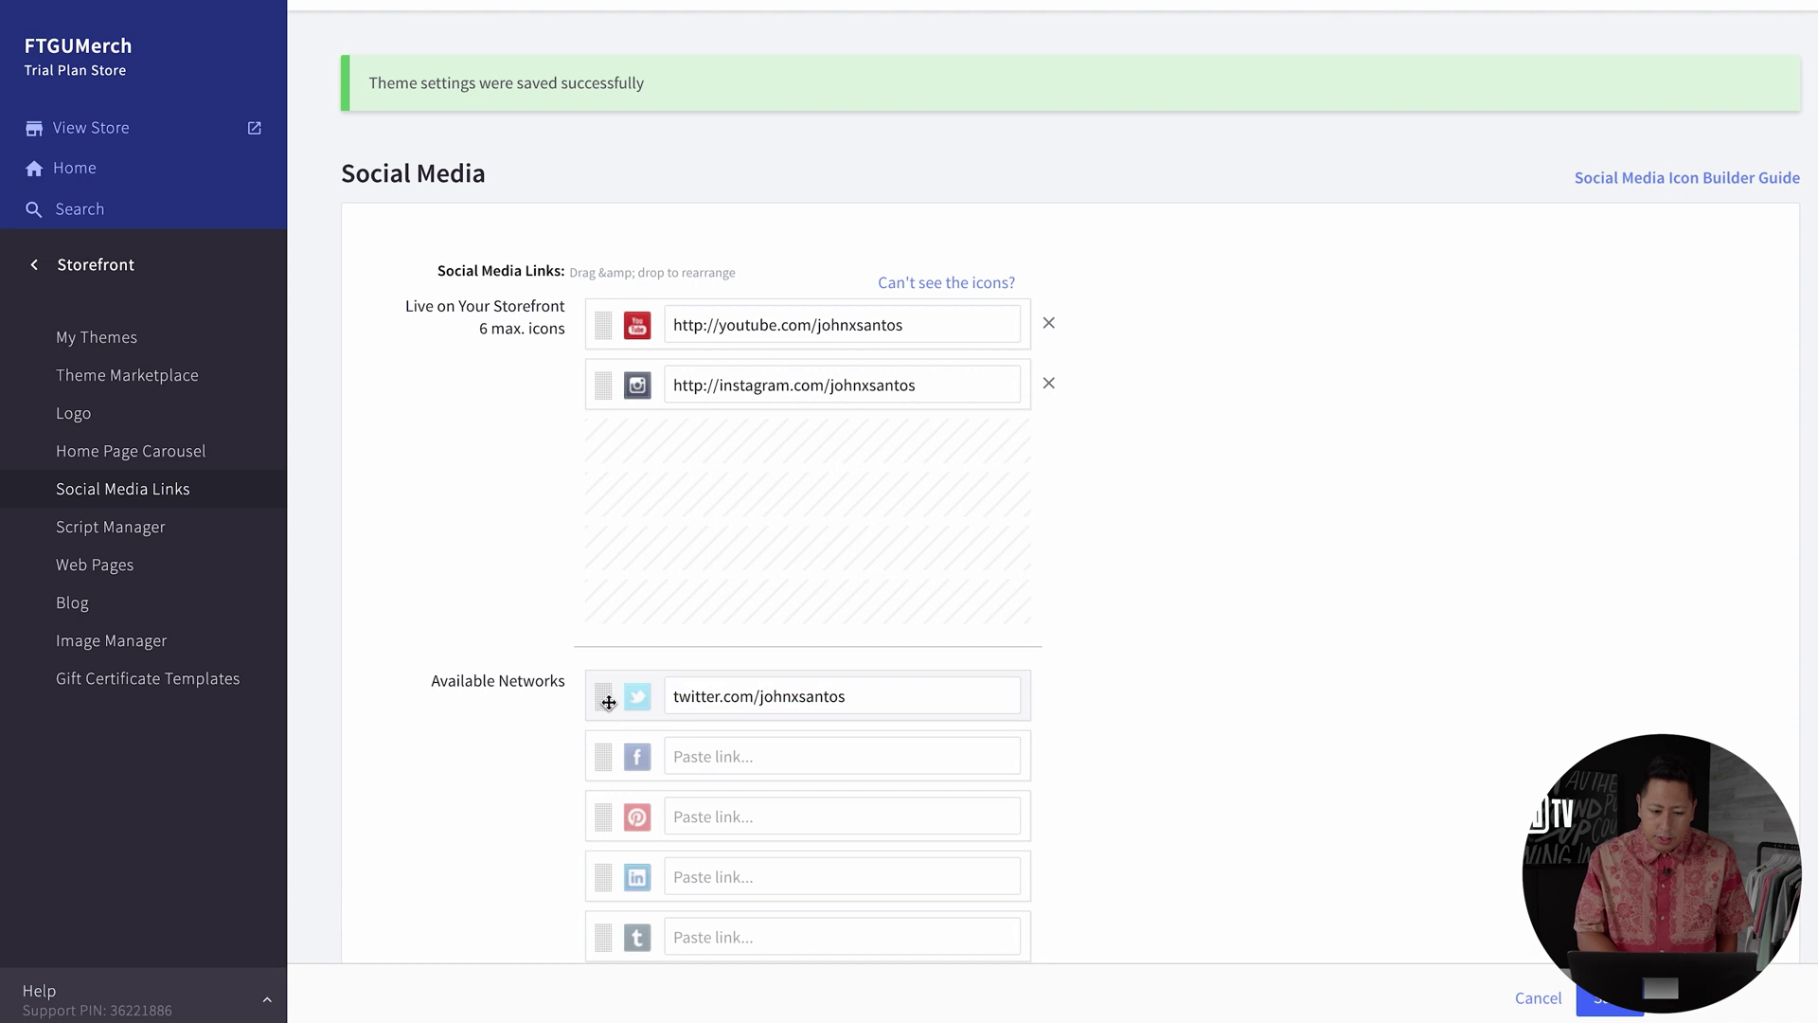
left_click_drag(603, 699, 606, 445)
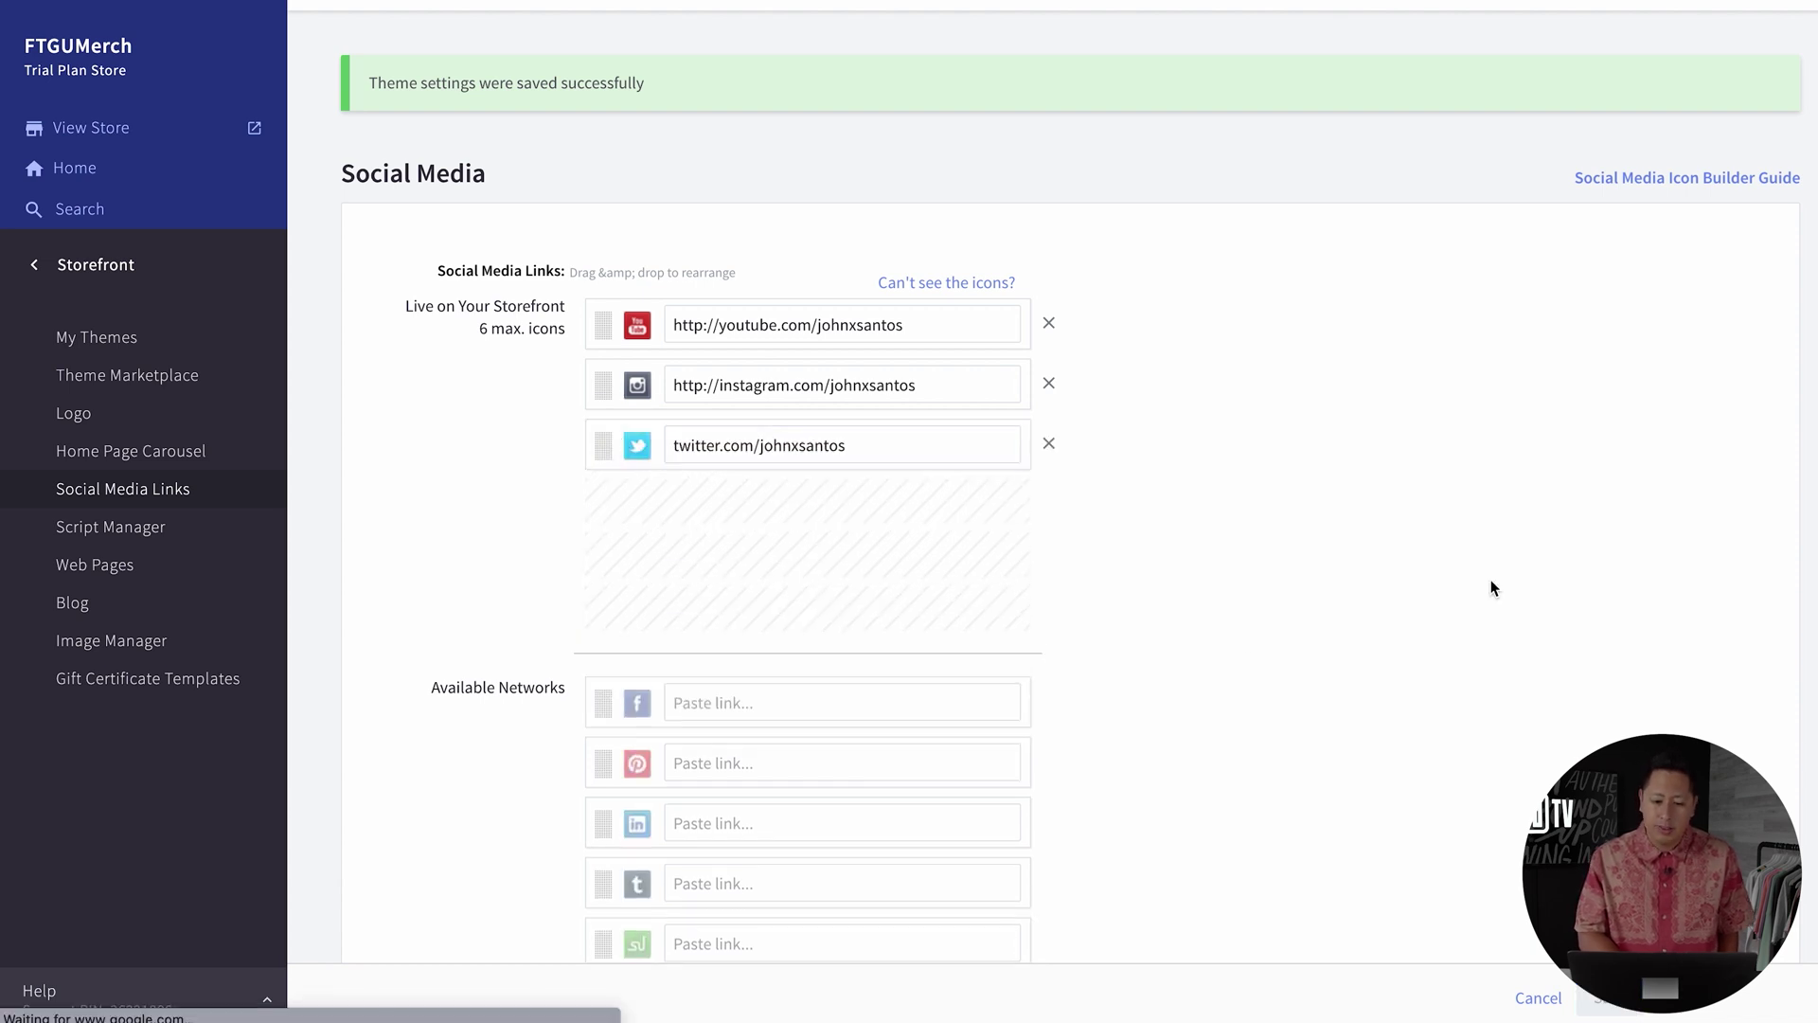
scroll(1351, 465, "down", 1)
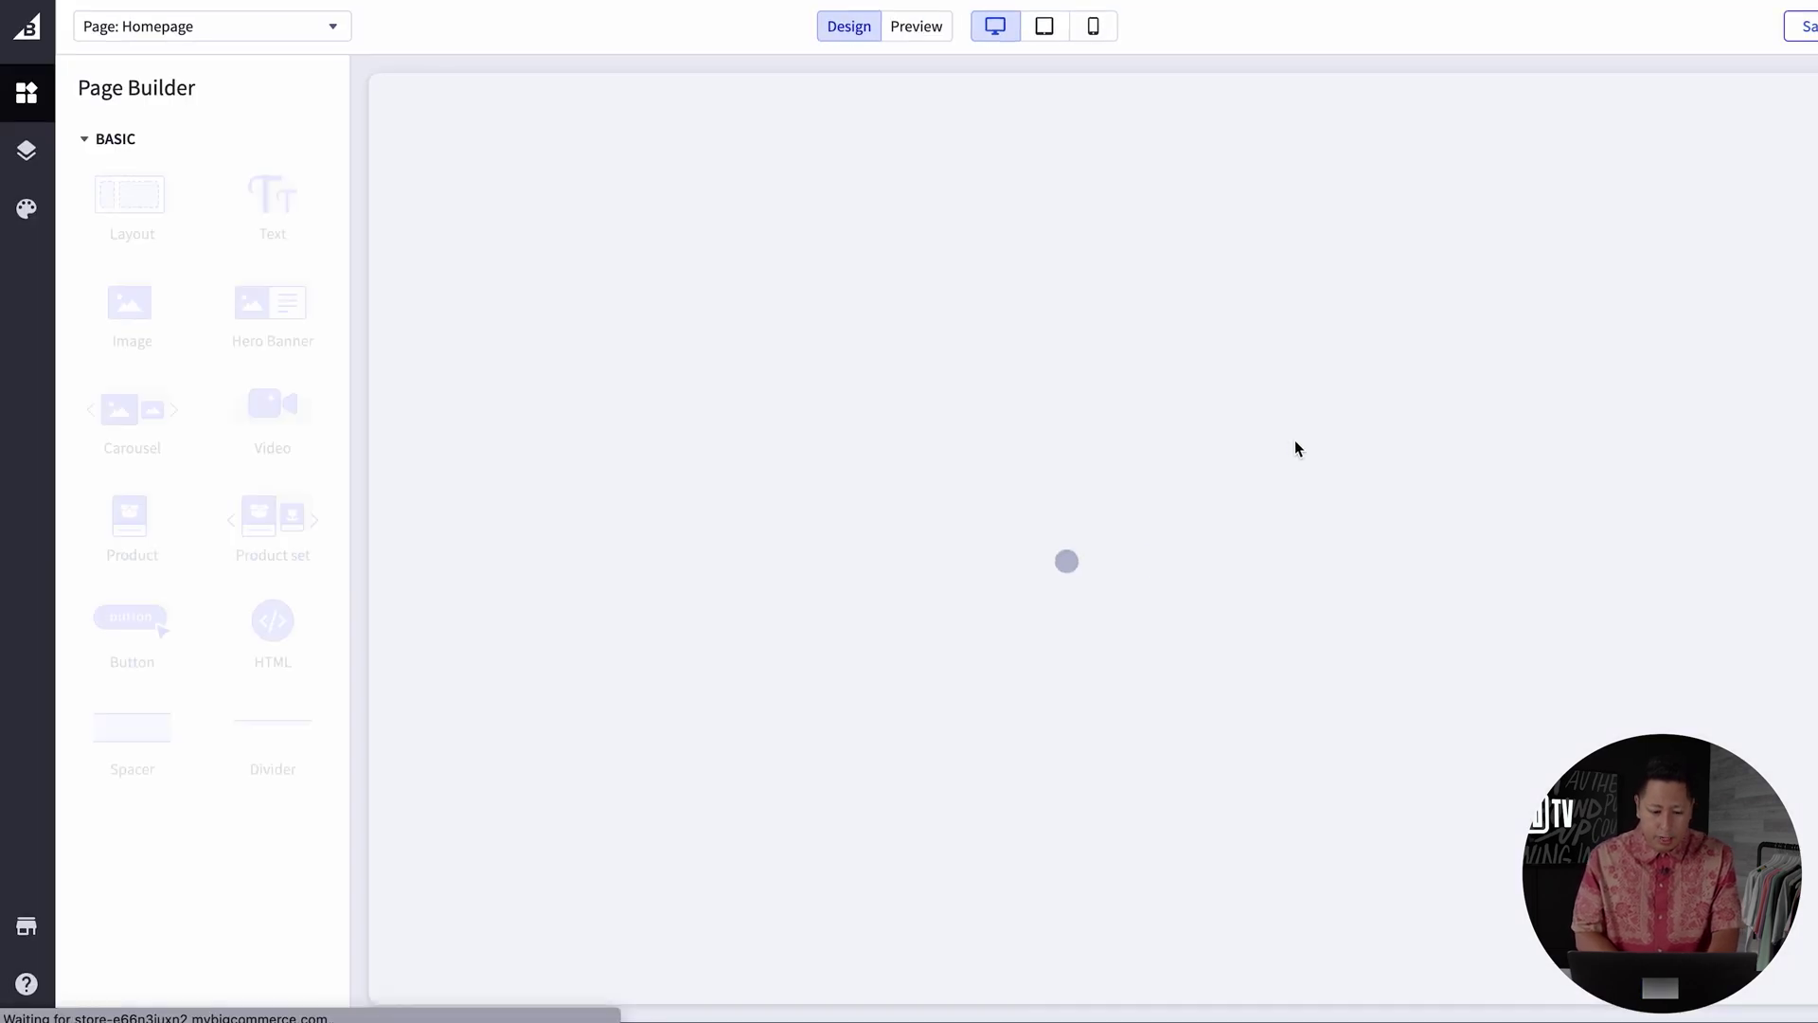
Insert IMG_7300.jpg from Downloads into the About Us page content below the intro.
scroll(1307, 379, "down", 15)
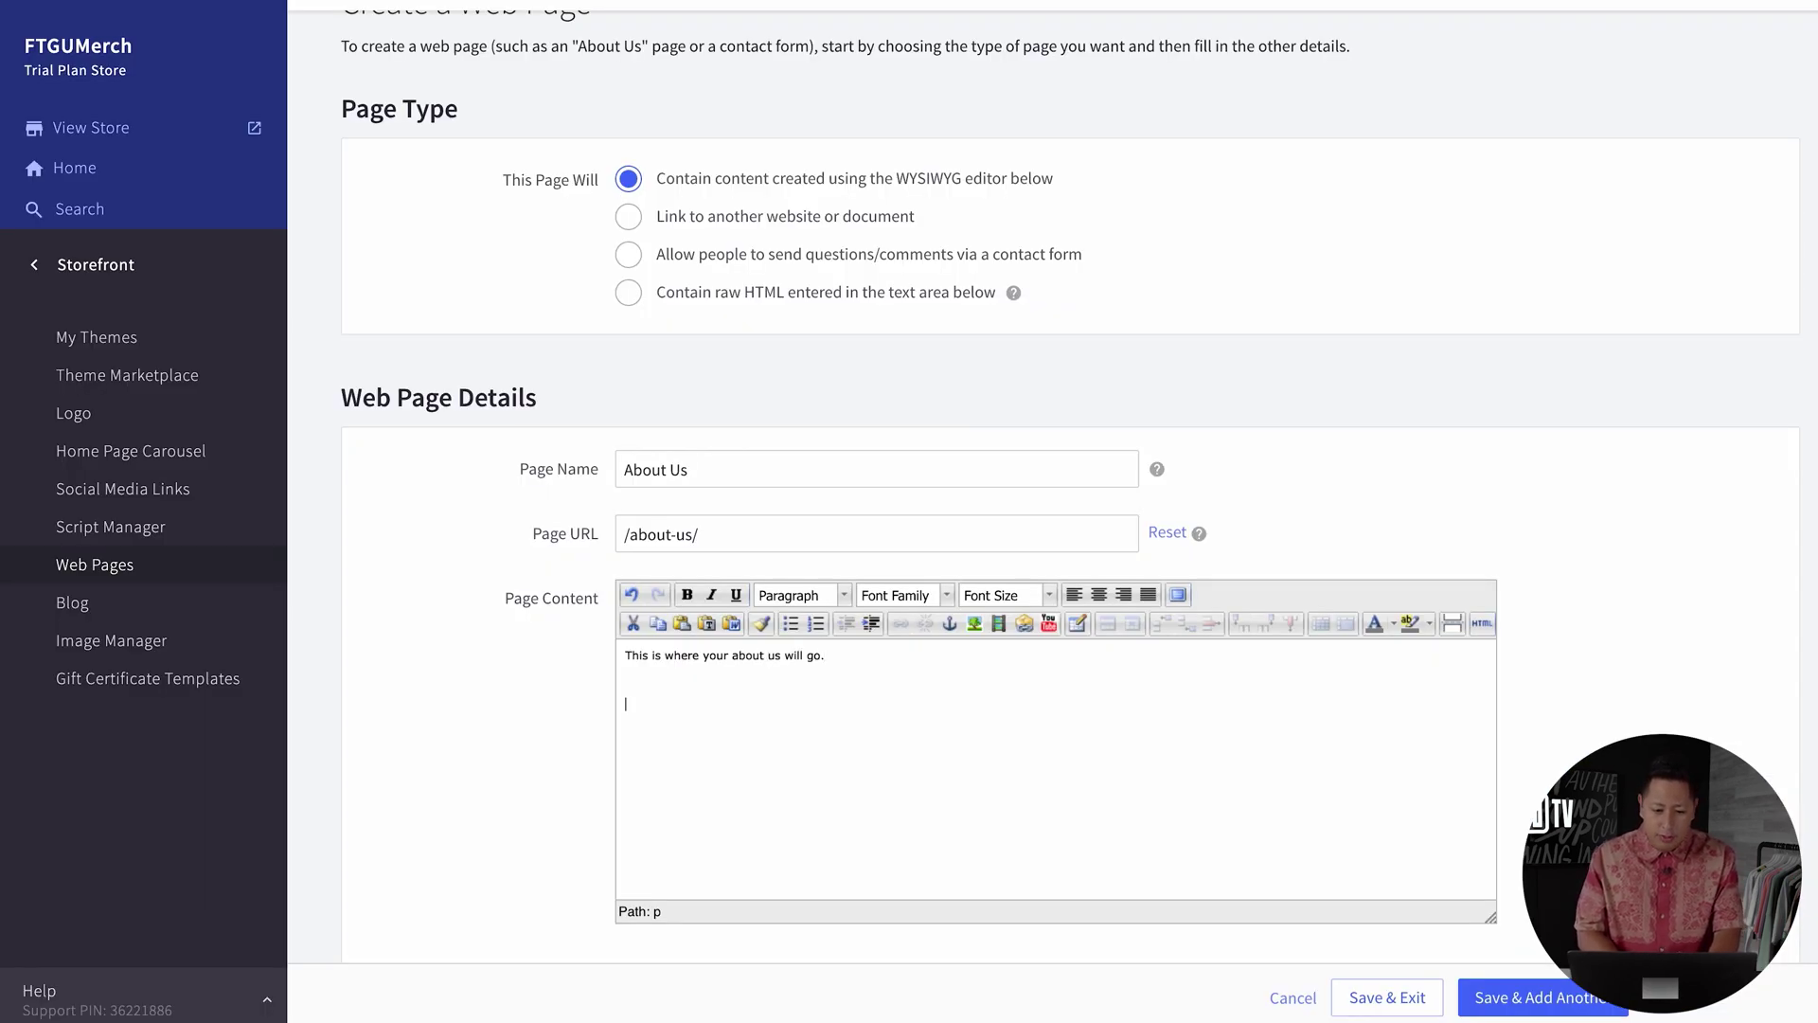
scroll(944, 793, "down", 8)
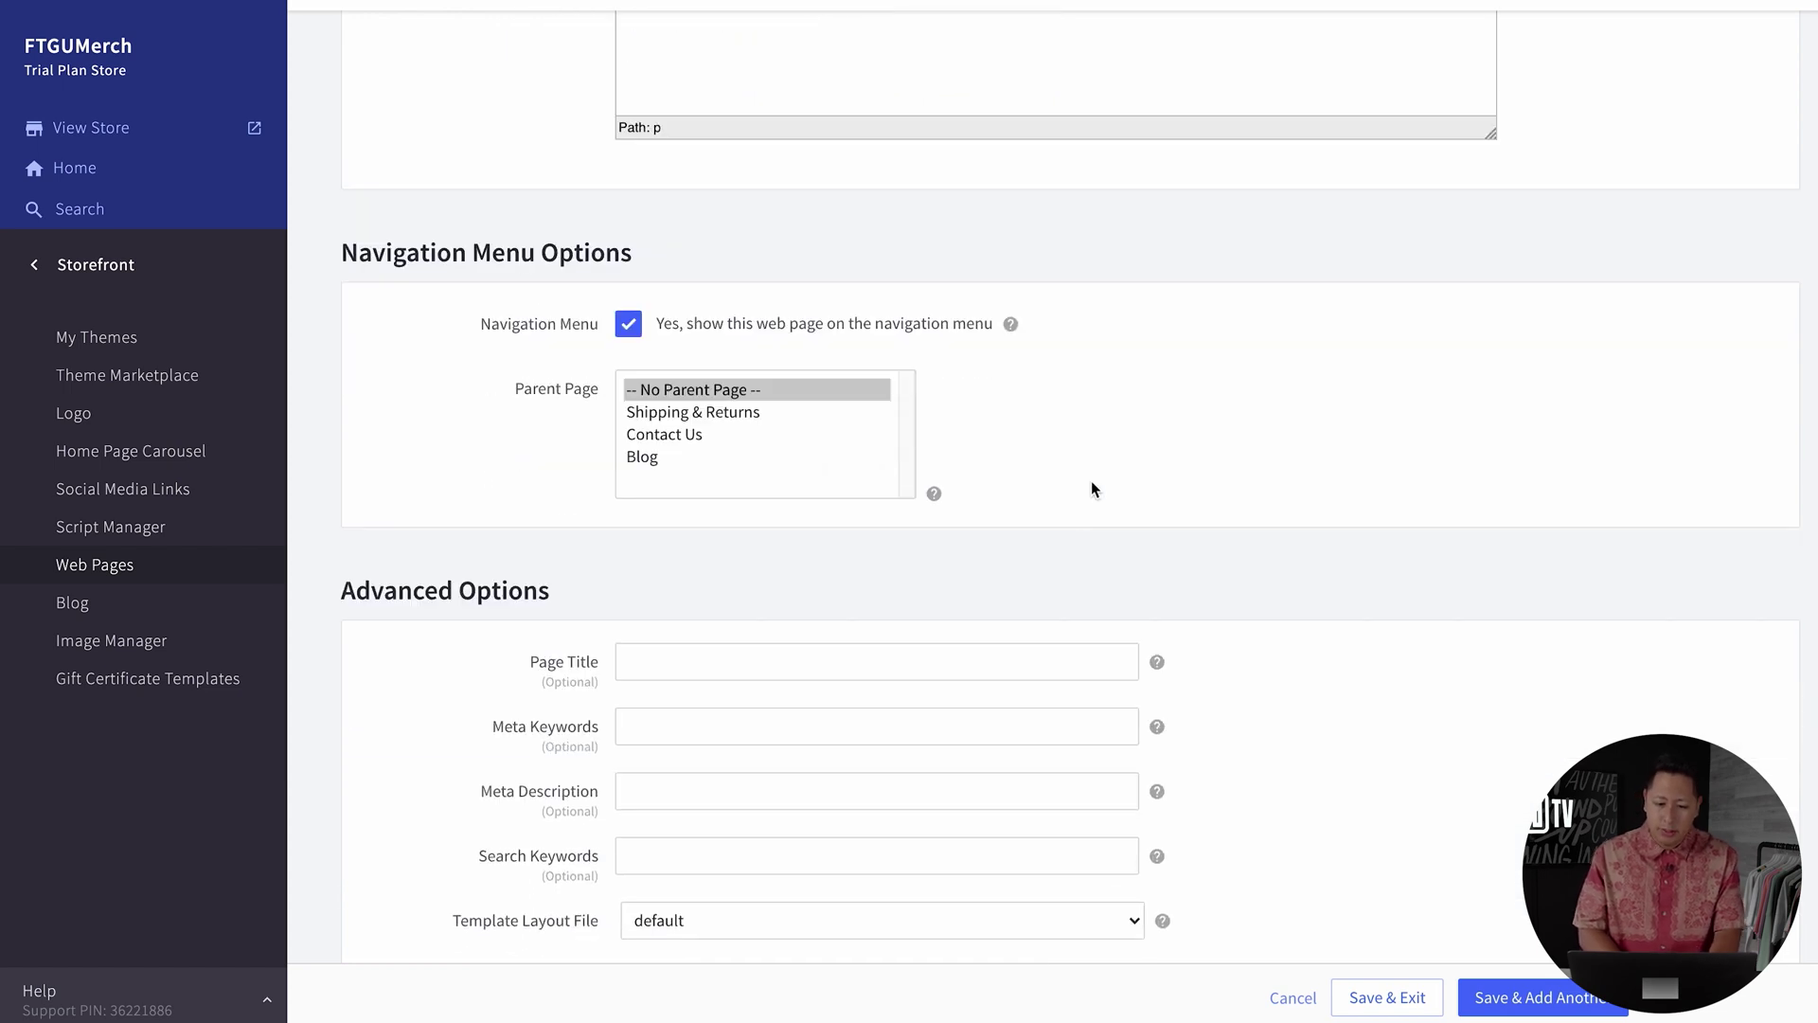
scroll(1093, 475, "down", 3)
left_click(956, 393)
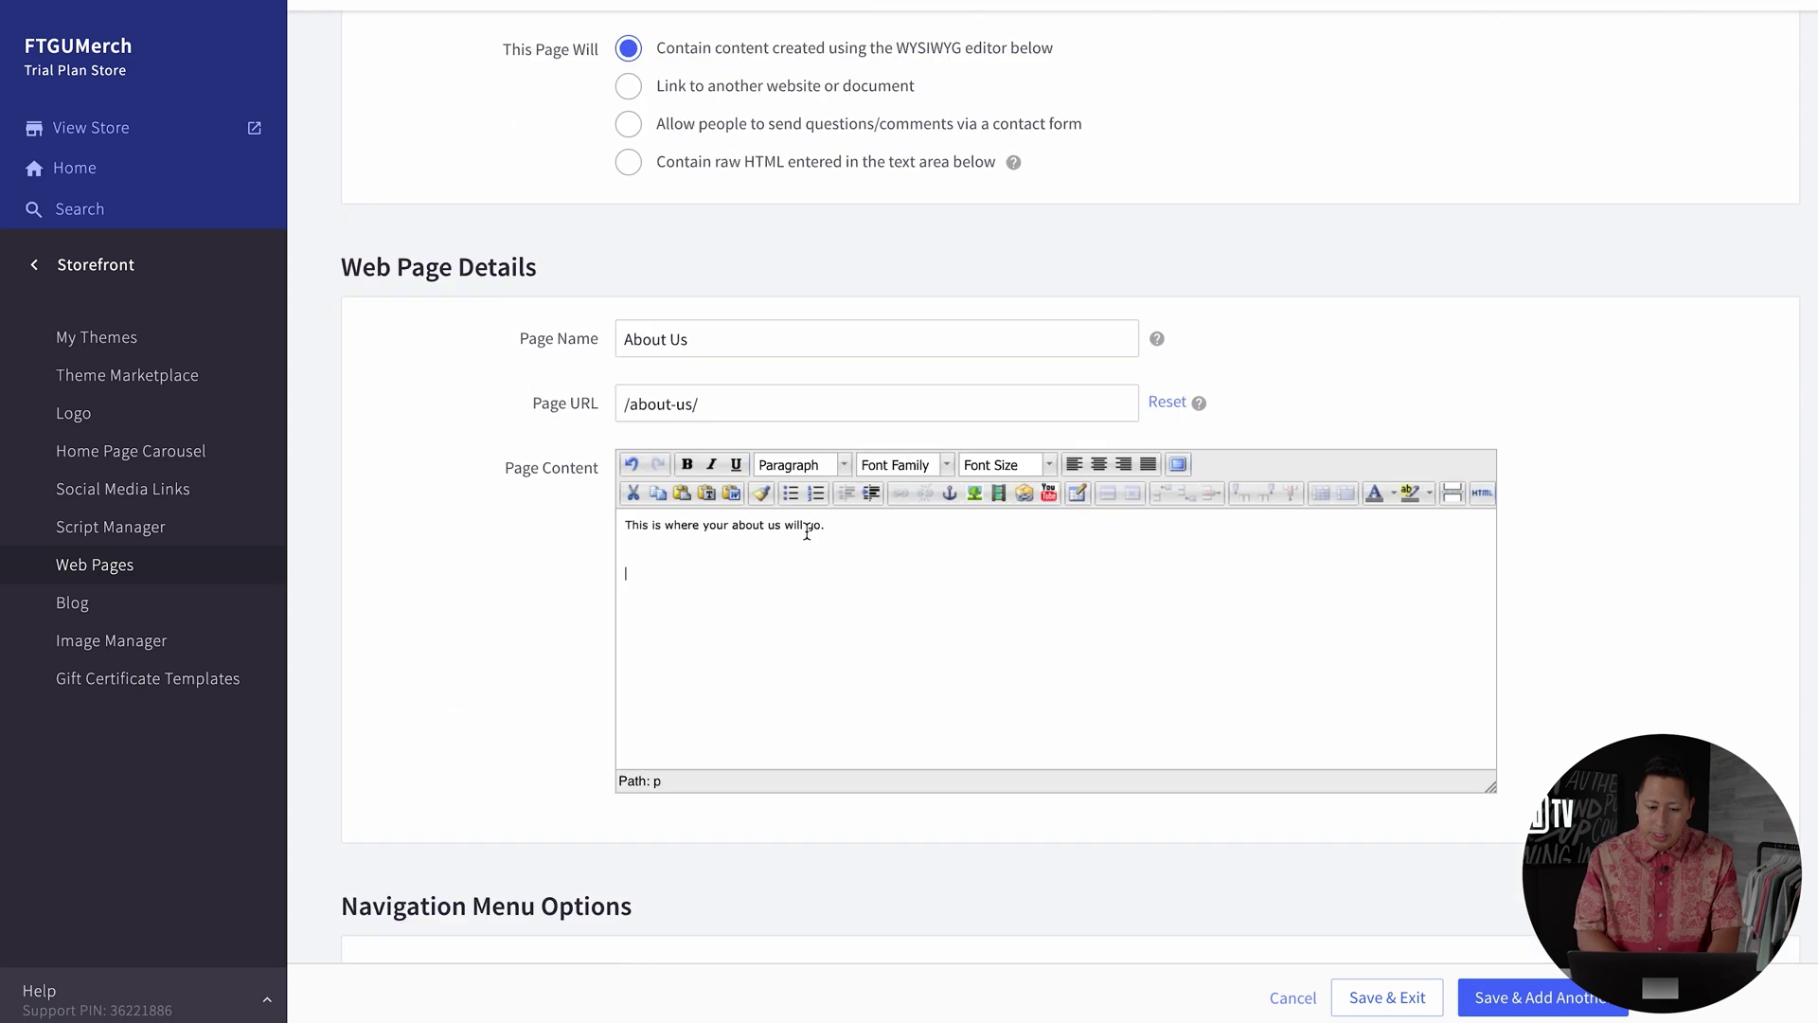
left_click(976, 493)
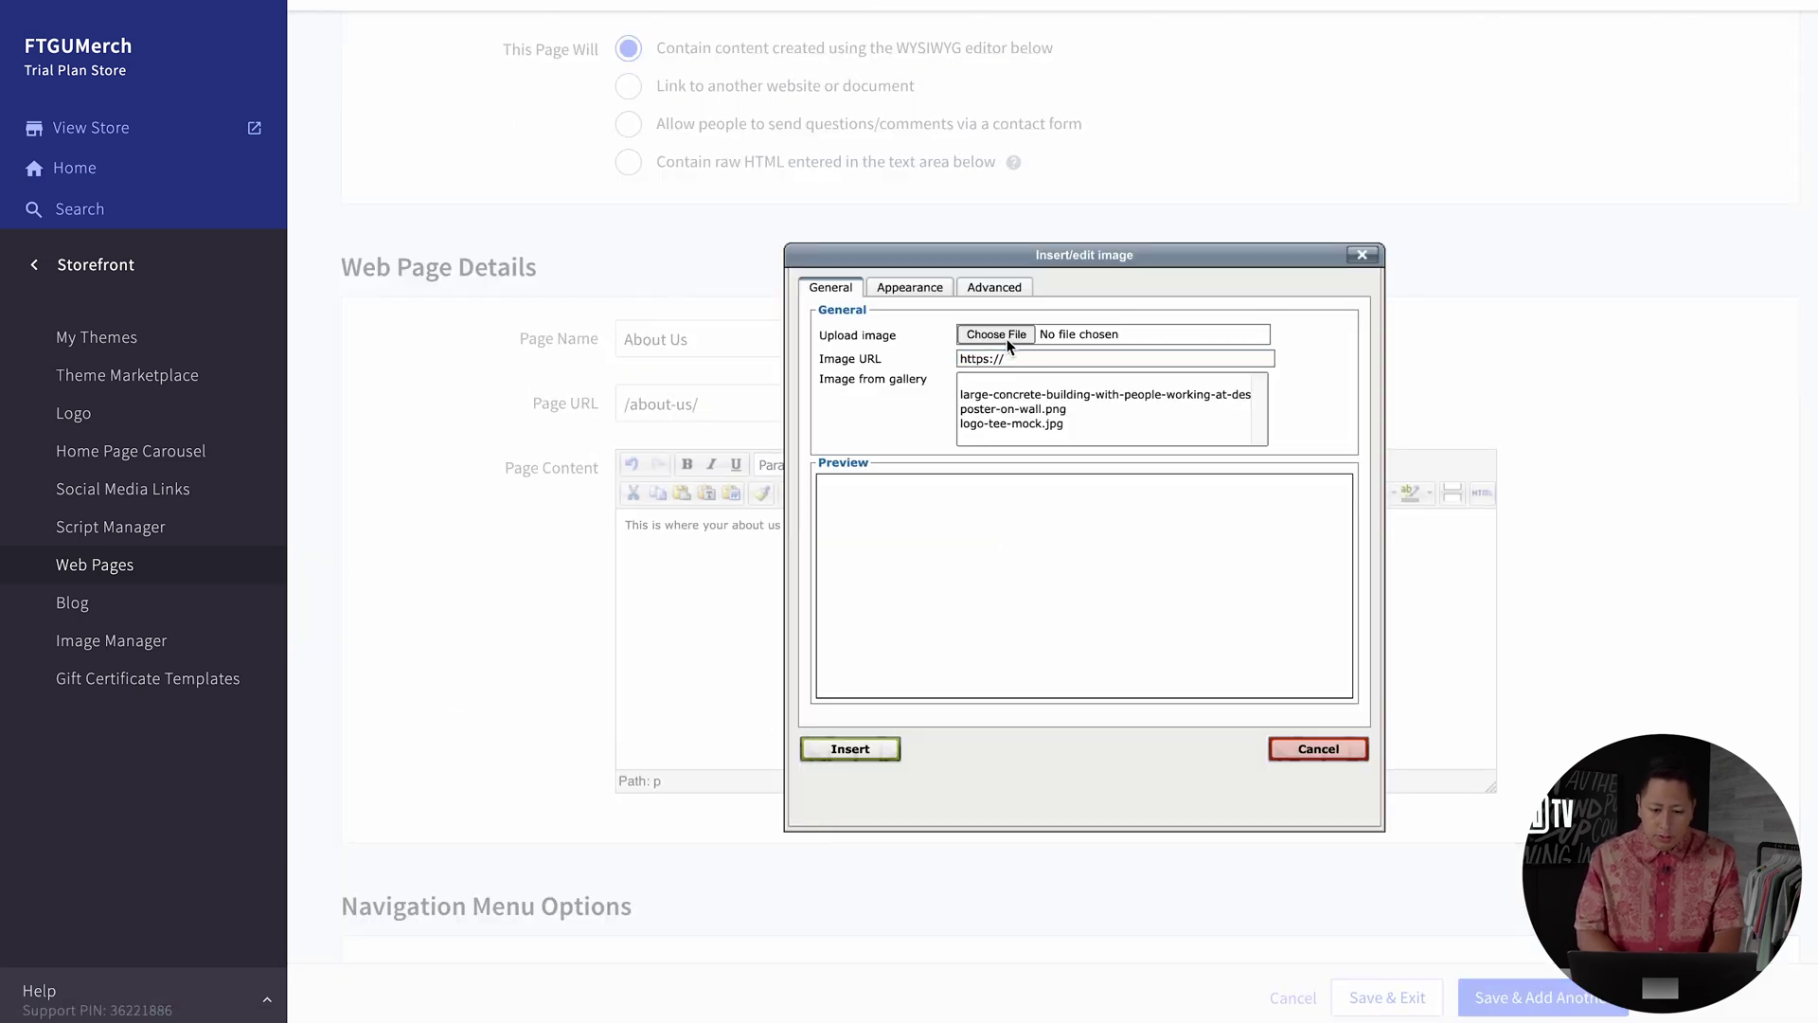
left_click(1002, 336)
left_click(606, 295)
left_click(757, 316)
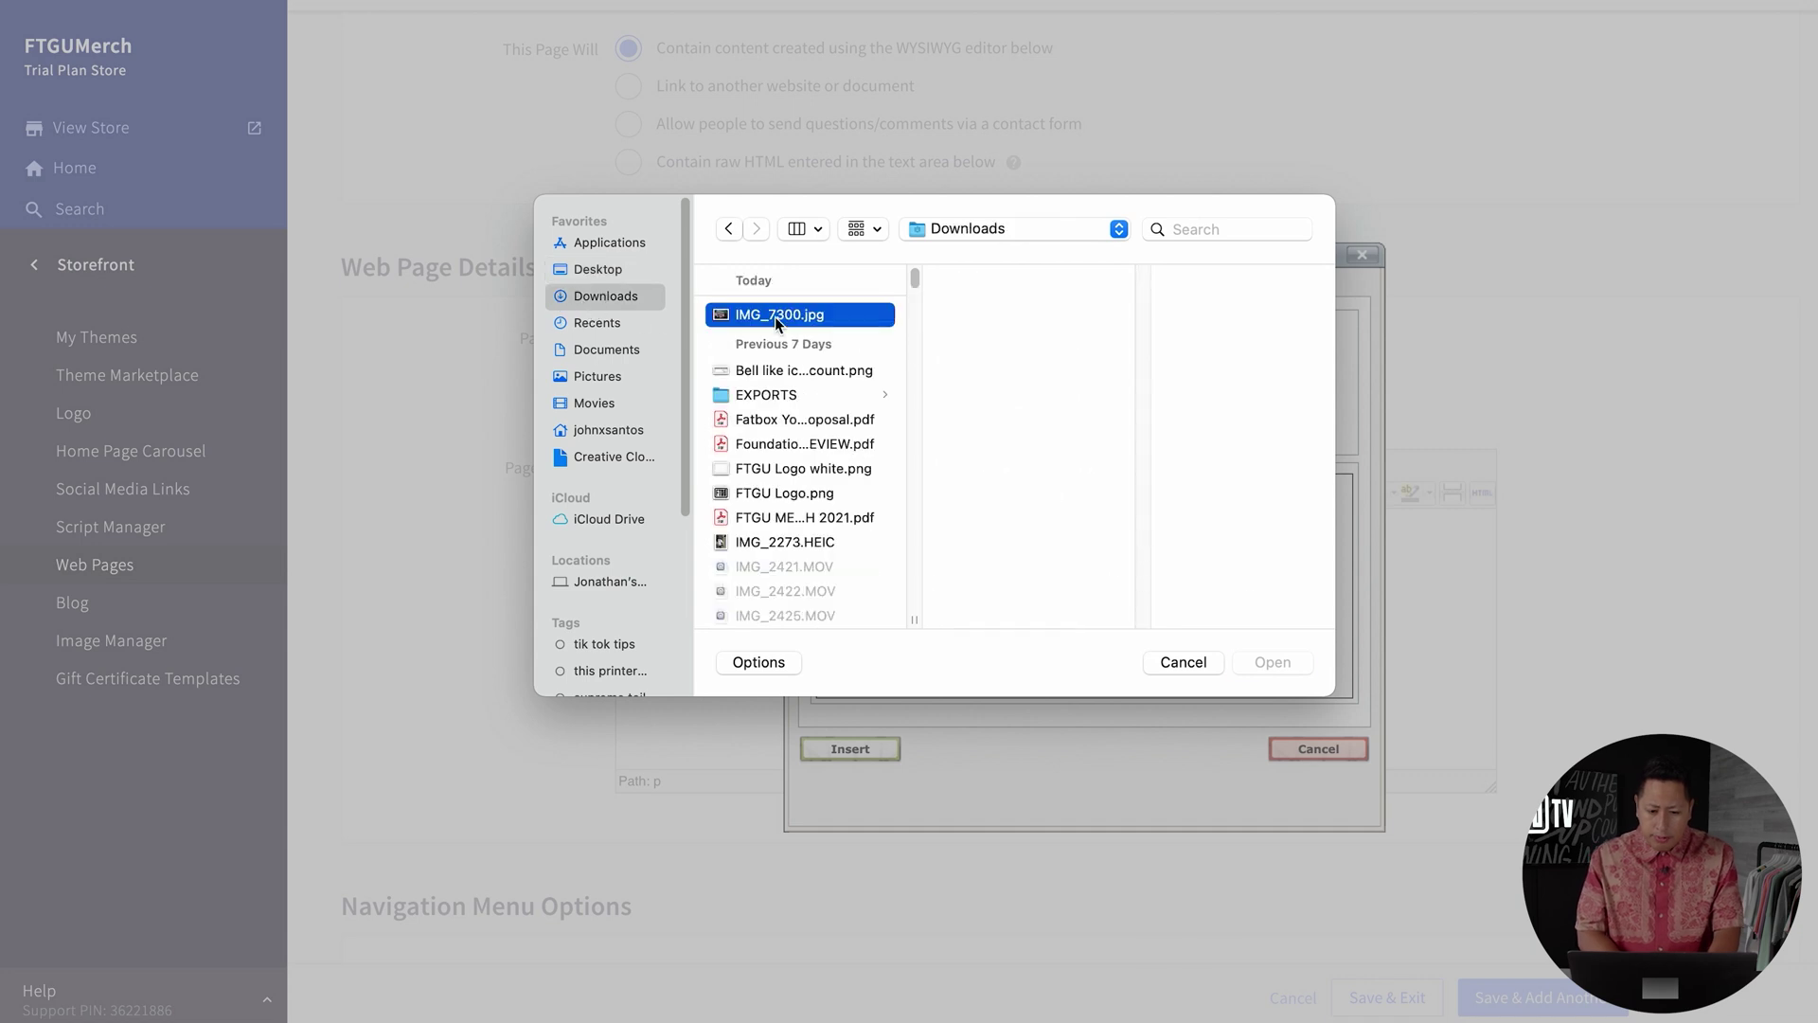
left_click(1286, 666)
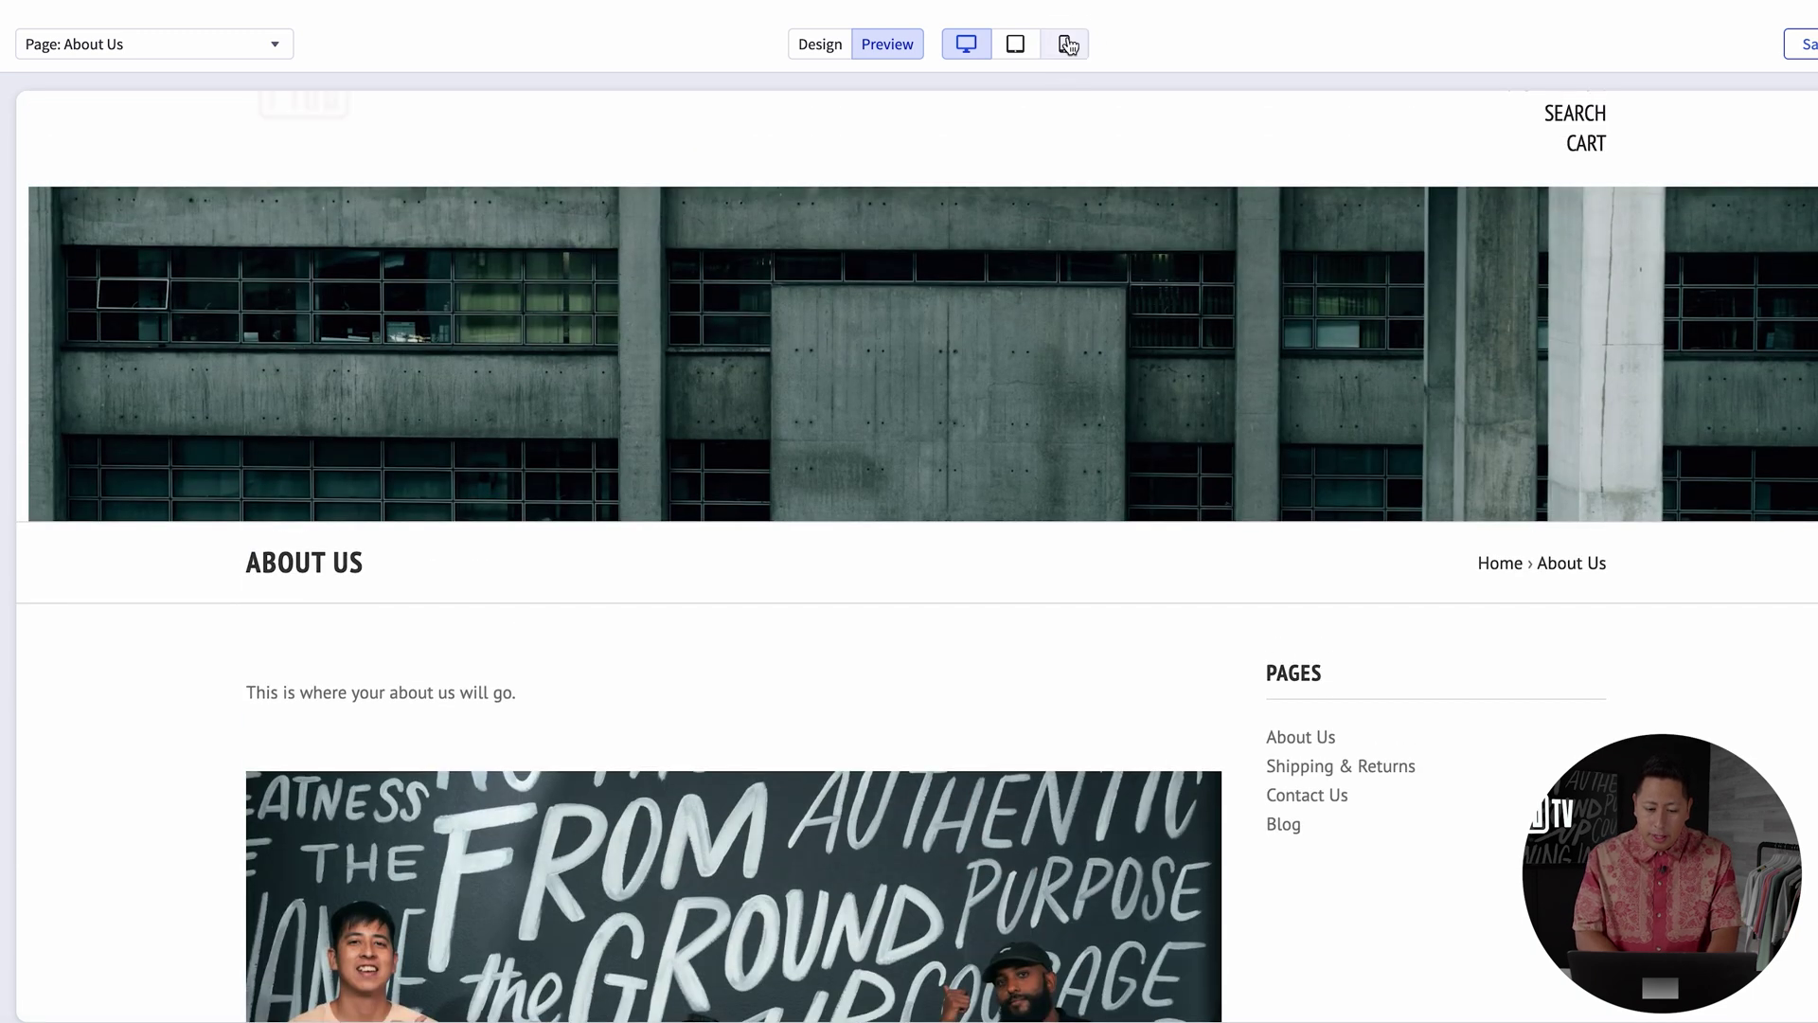
Check the homepage in mobile preview and save the Page Builder changes.
left_click(1065, 44)
scroll(1007, 360, "down", 10)
scroll(1008, 360, "up", 5)
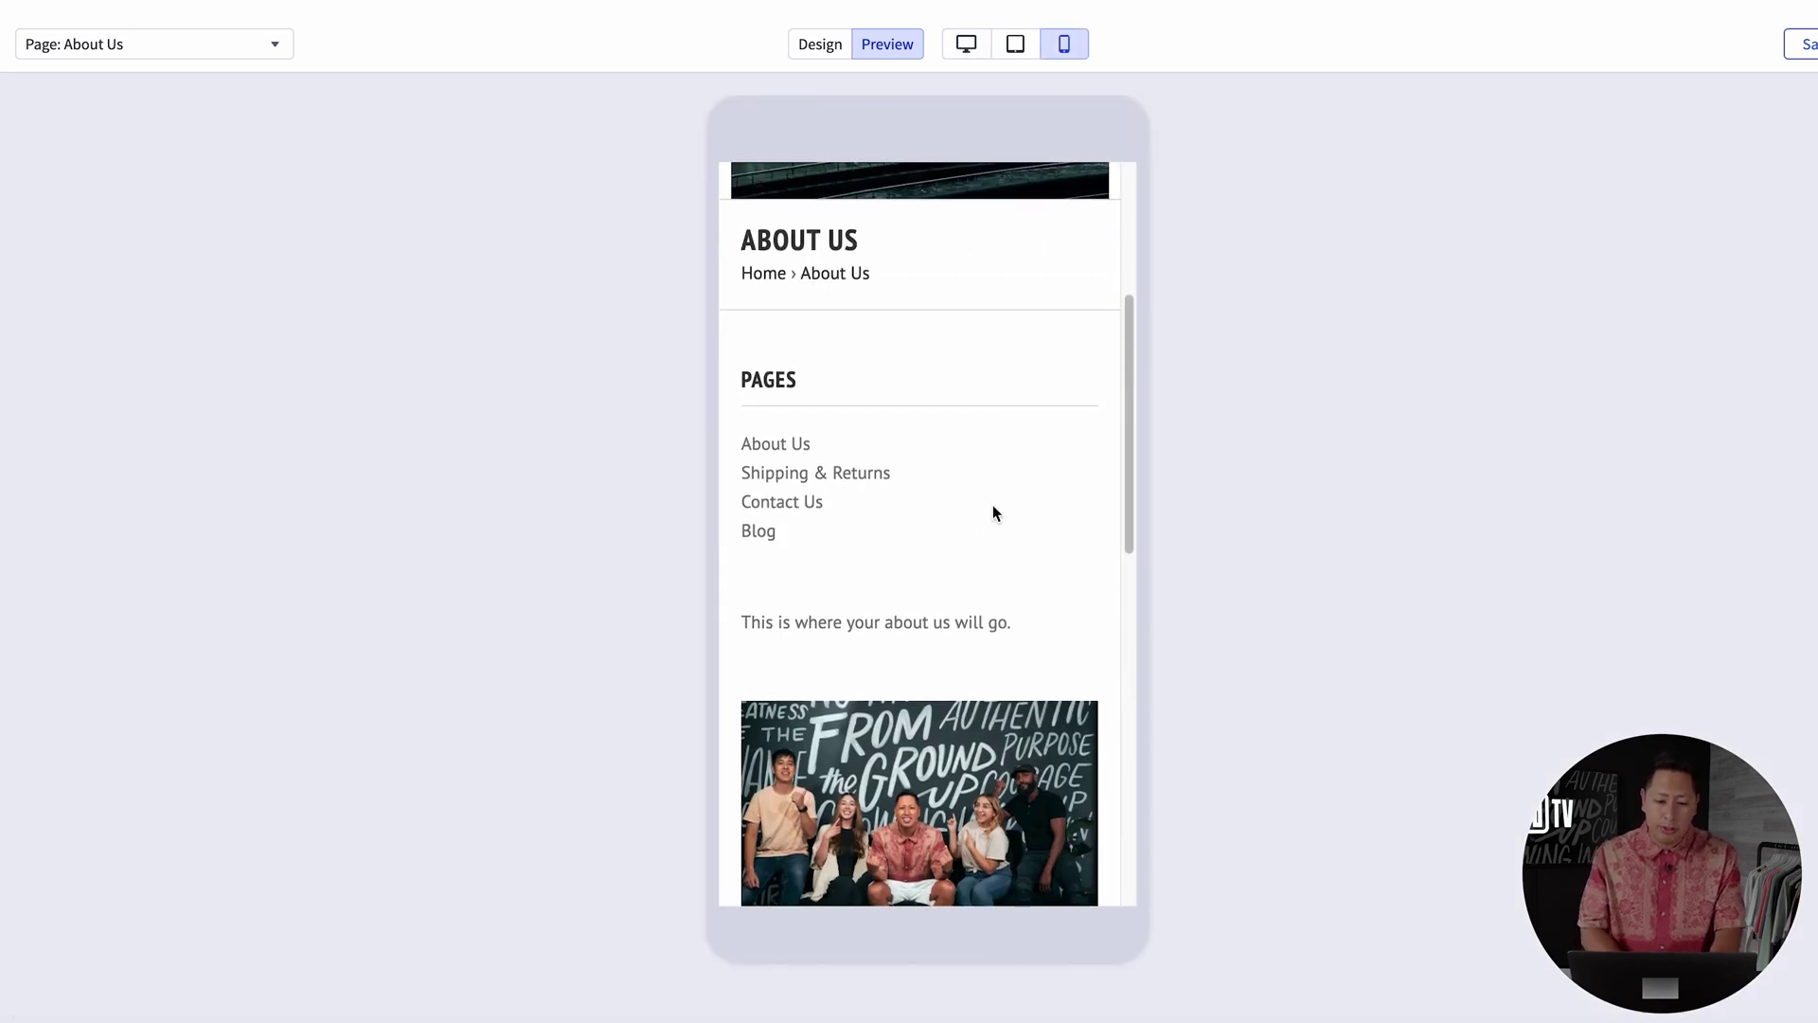
scroll(993, 511, "up", 4)
left_click(775, 203)
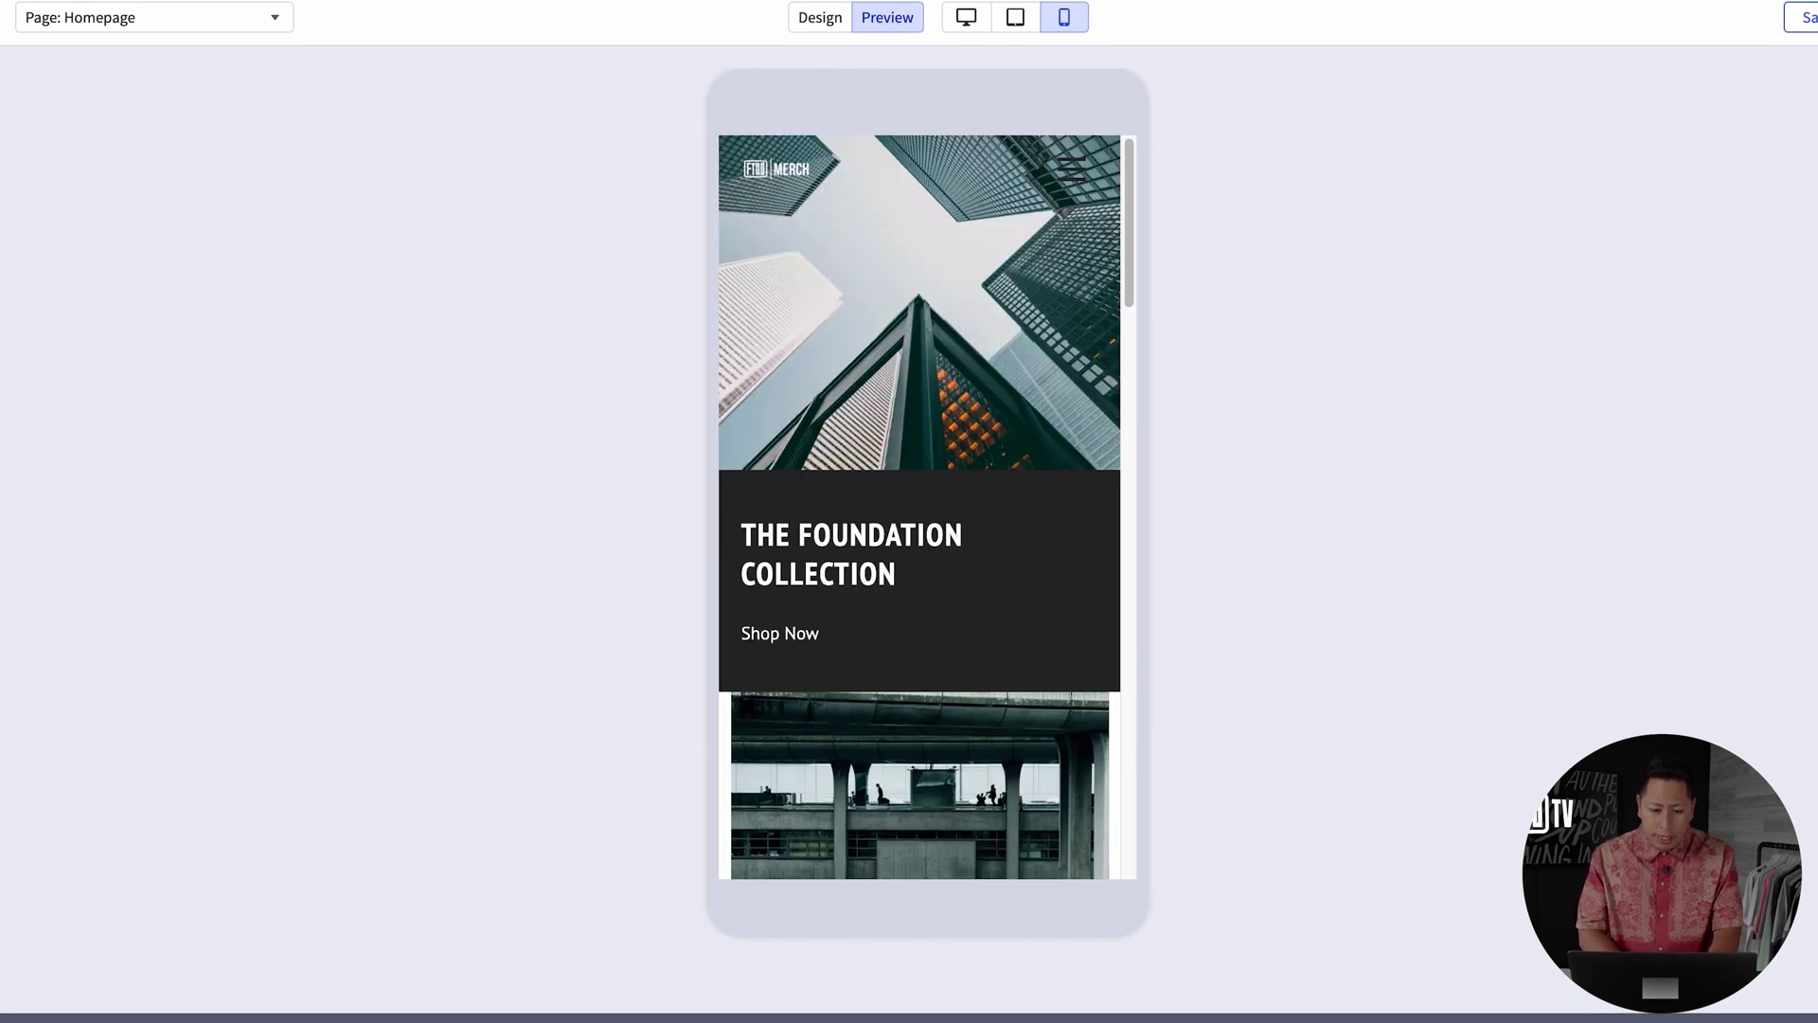
left_click(1802, 17)
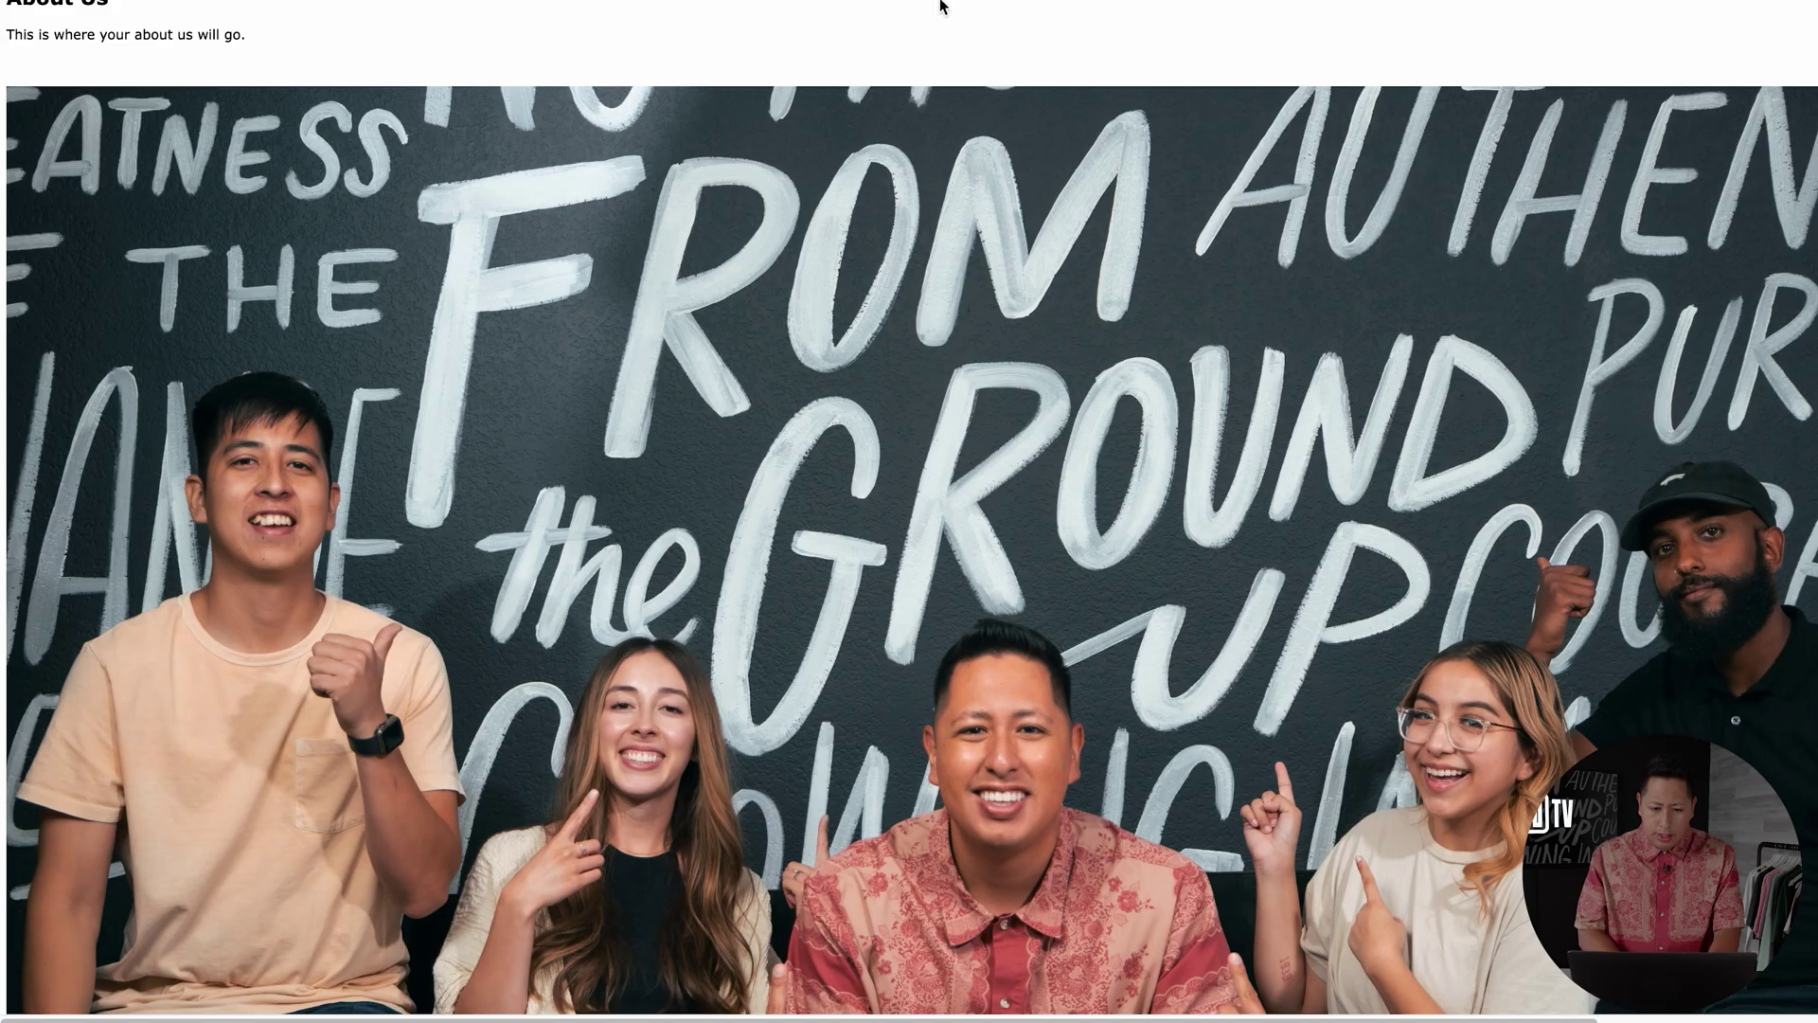
scroll(941, 5, "up", 1)
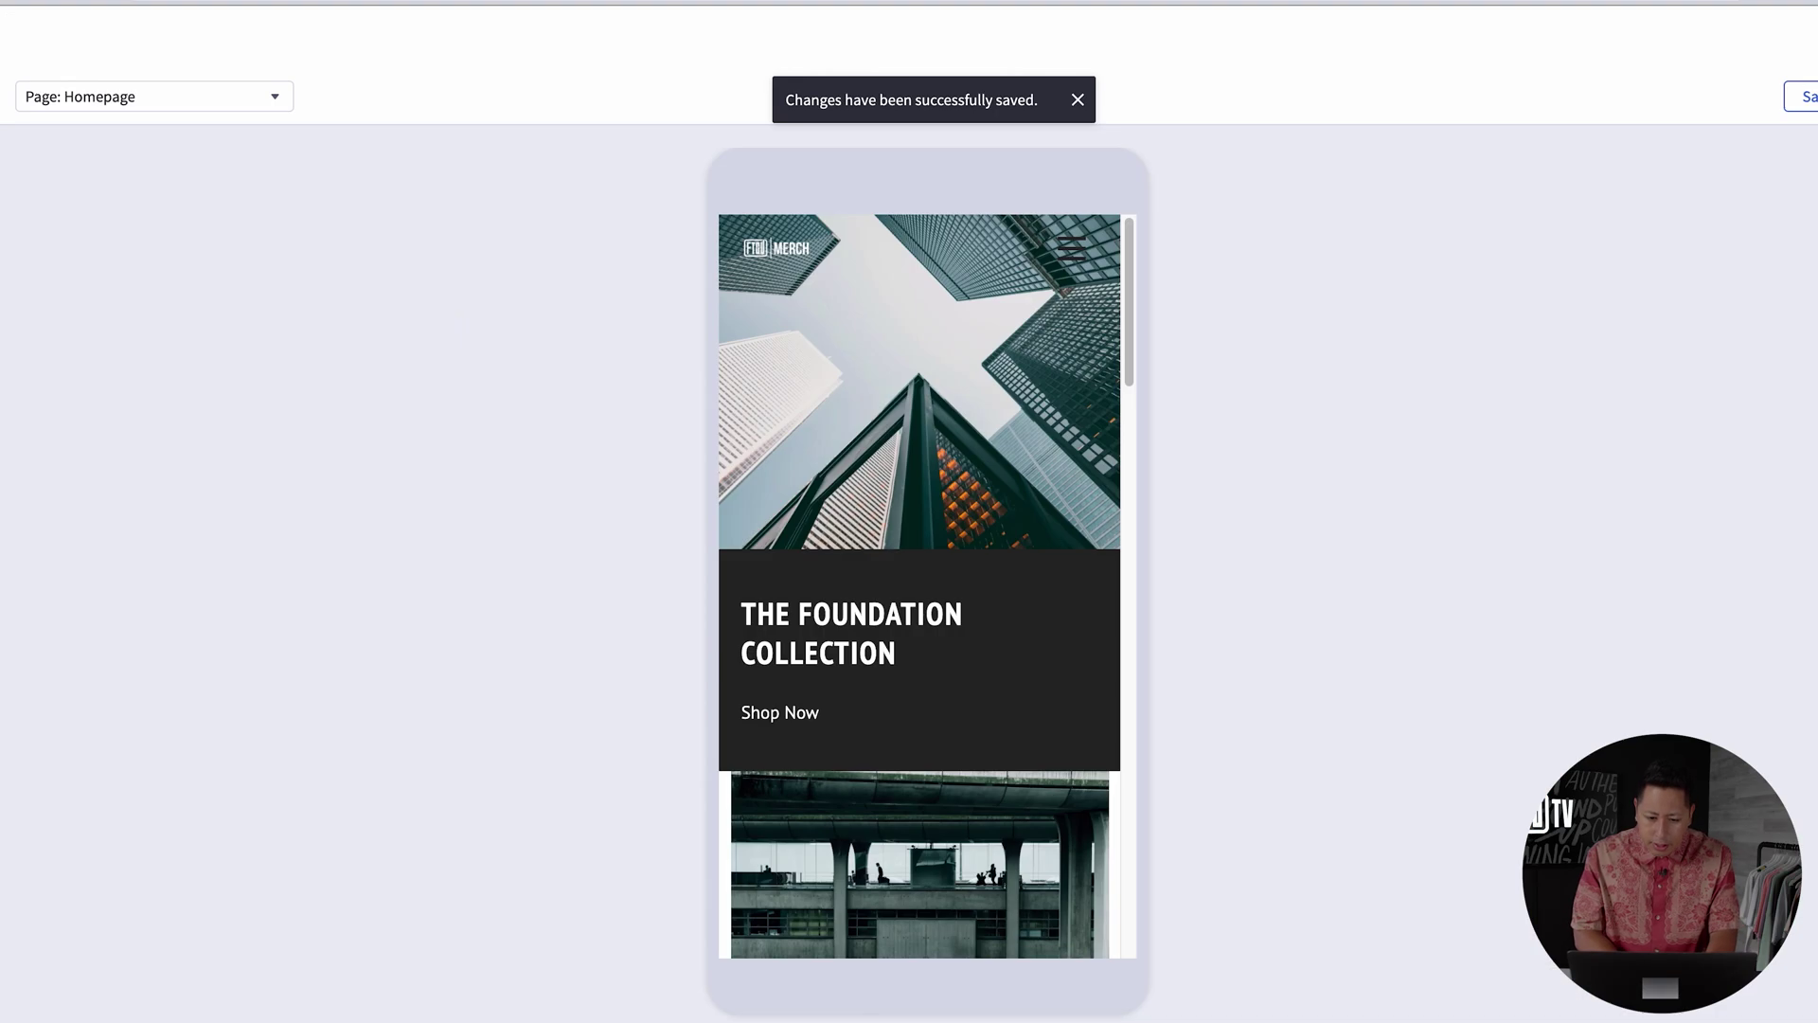
scroll(966, 398, "down", 3)
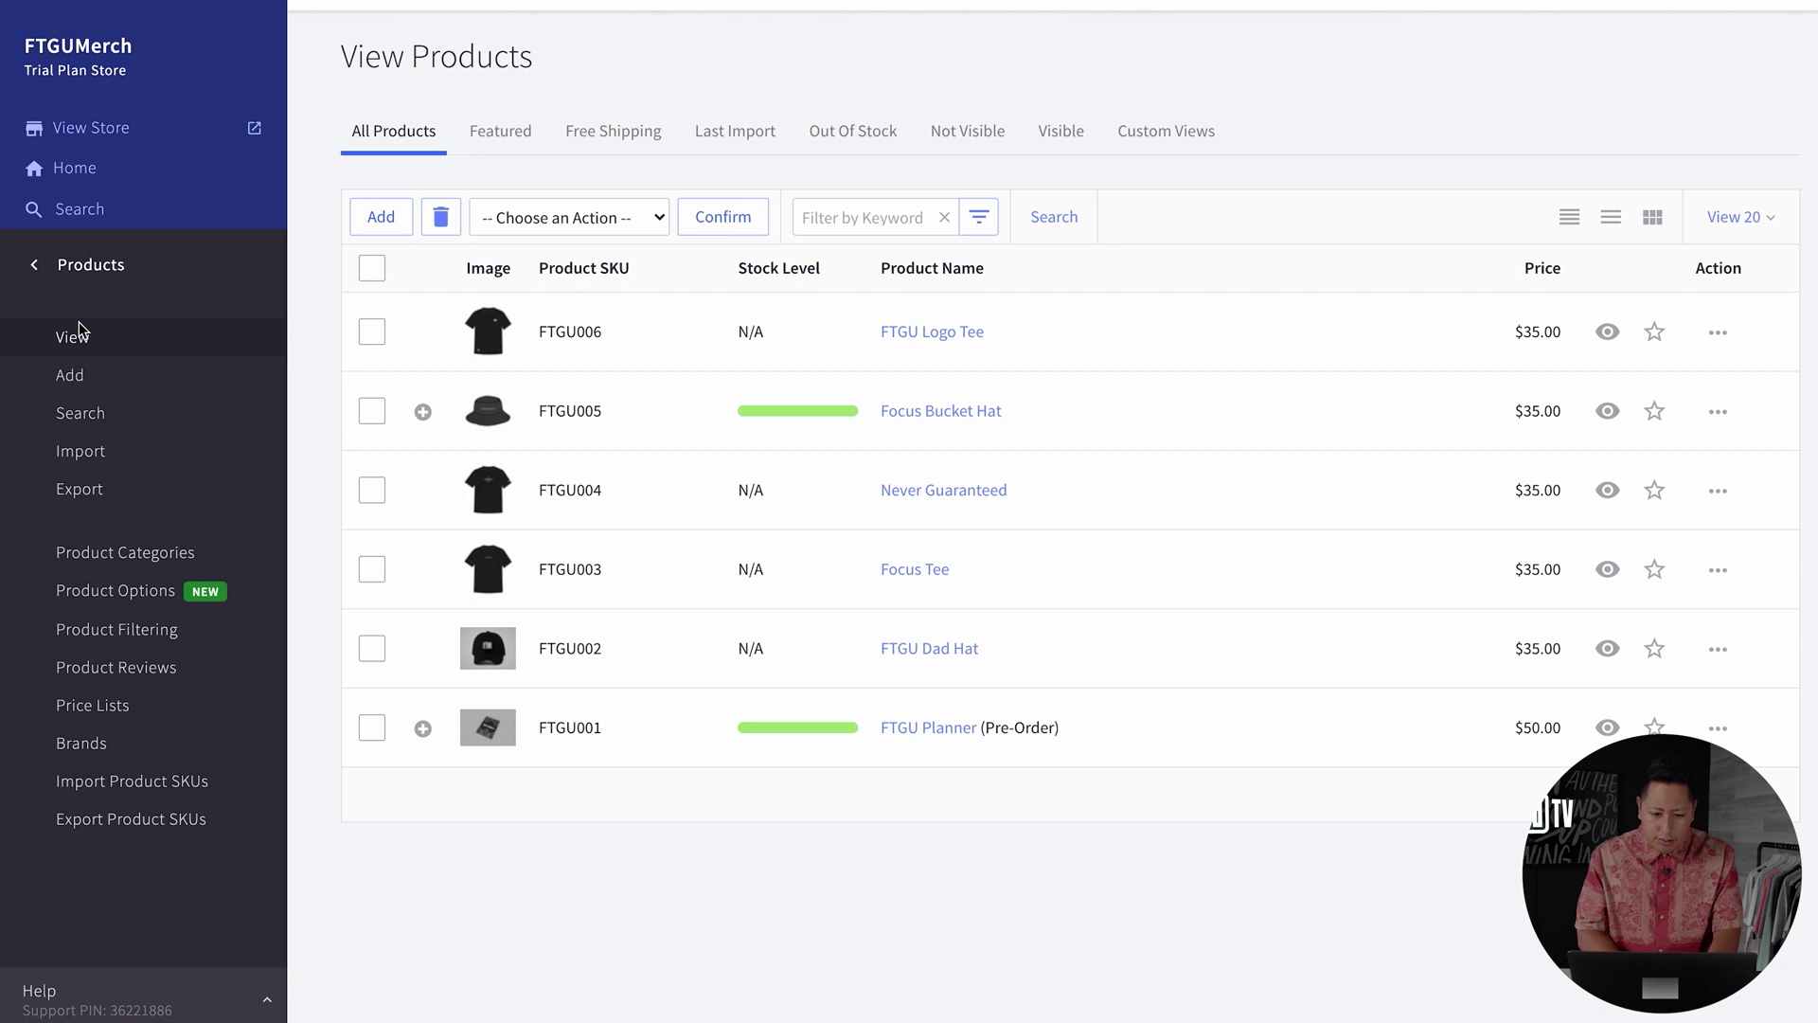
Delete the Bath, Garden, Kitchen, Publications and Utility categories permanently.
left_click(133, 554)
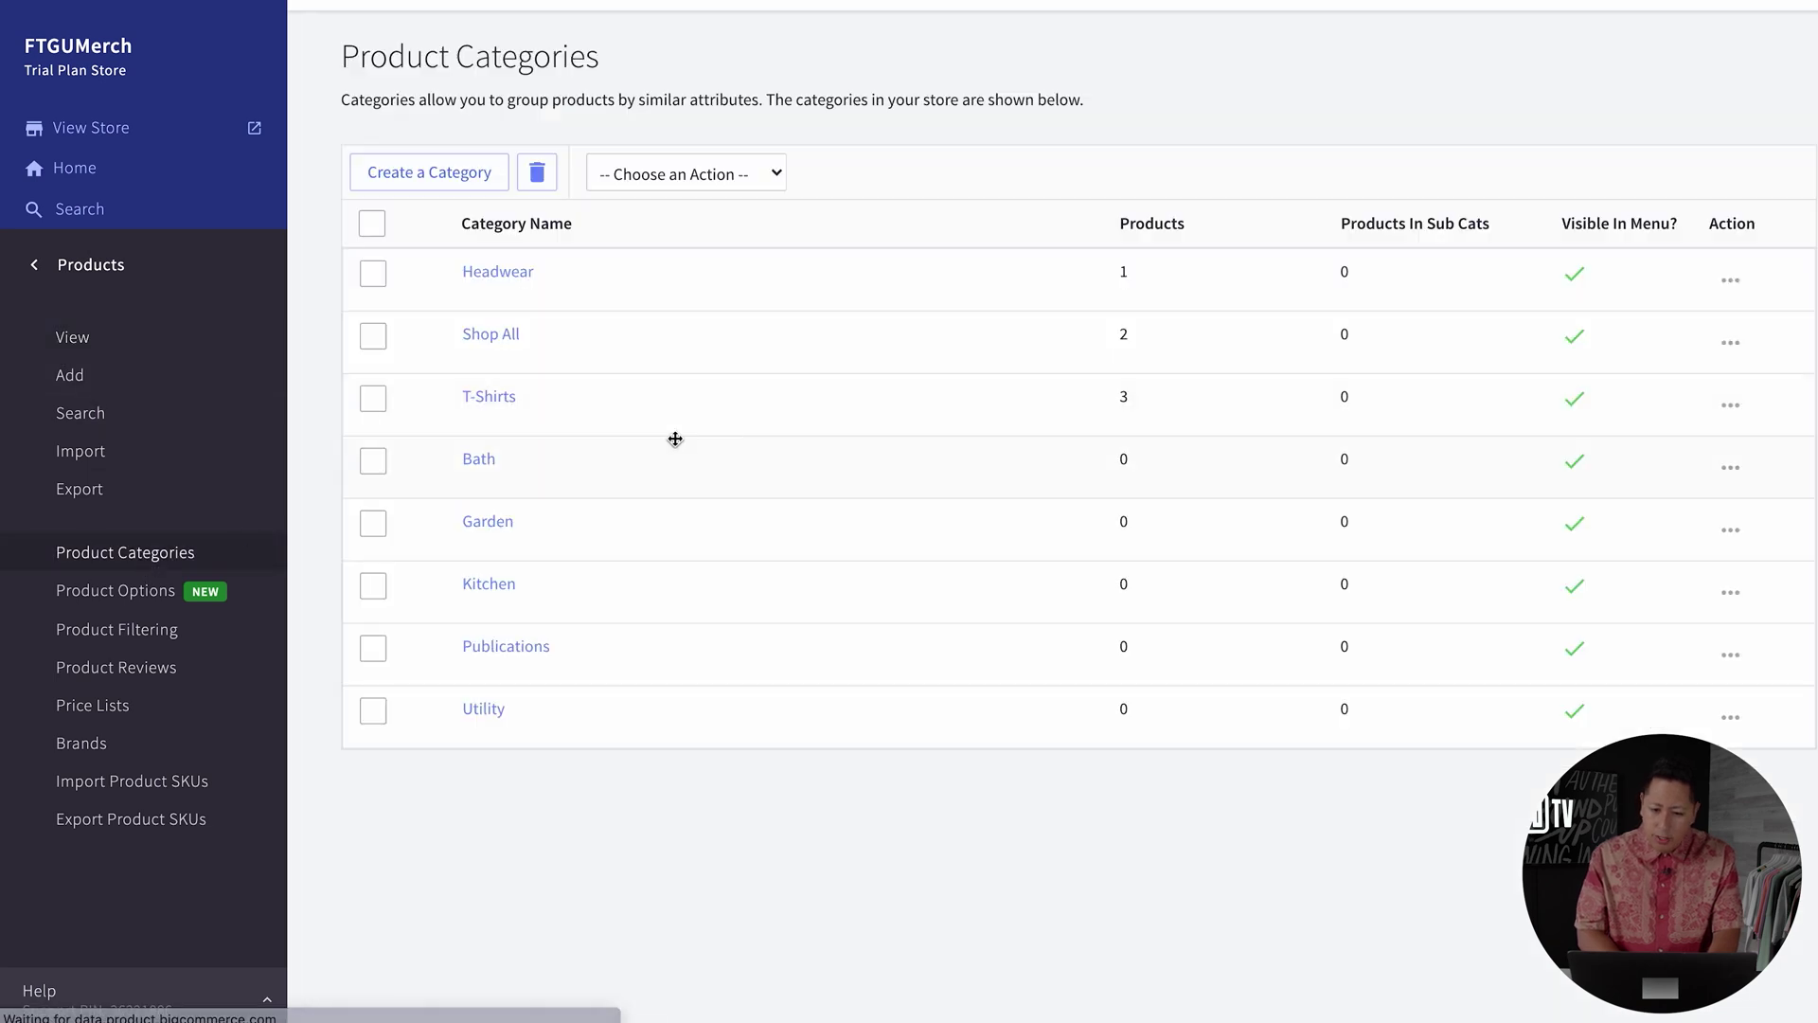
left_click(373, 462)
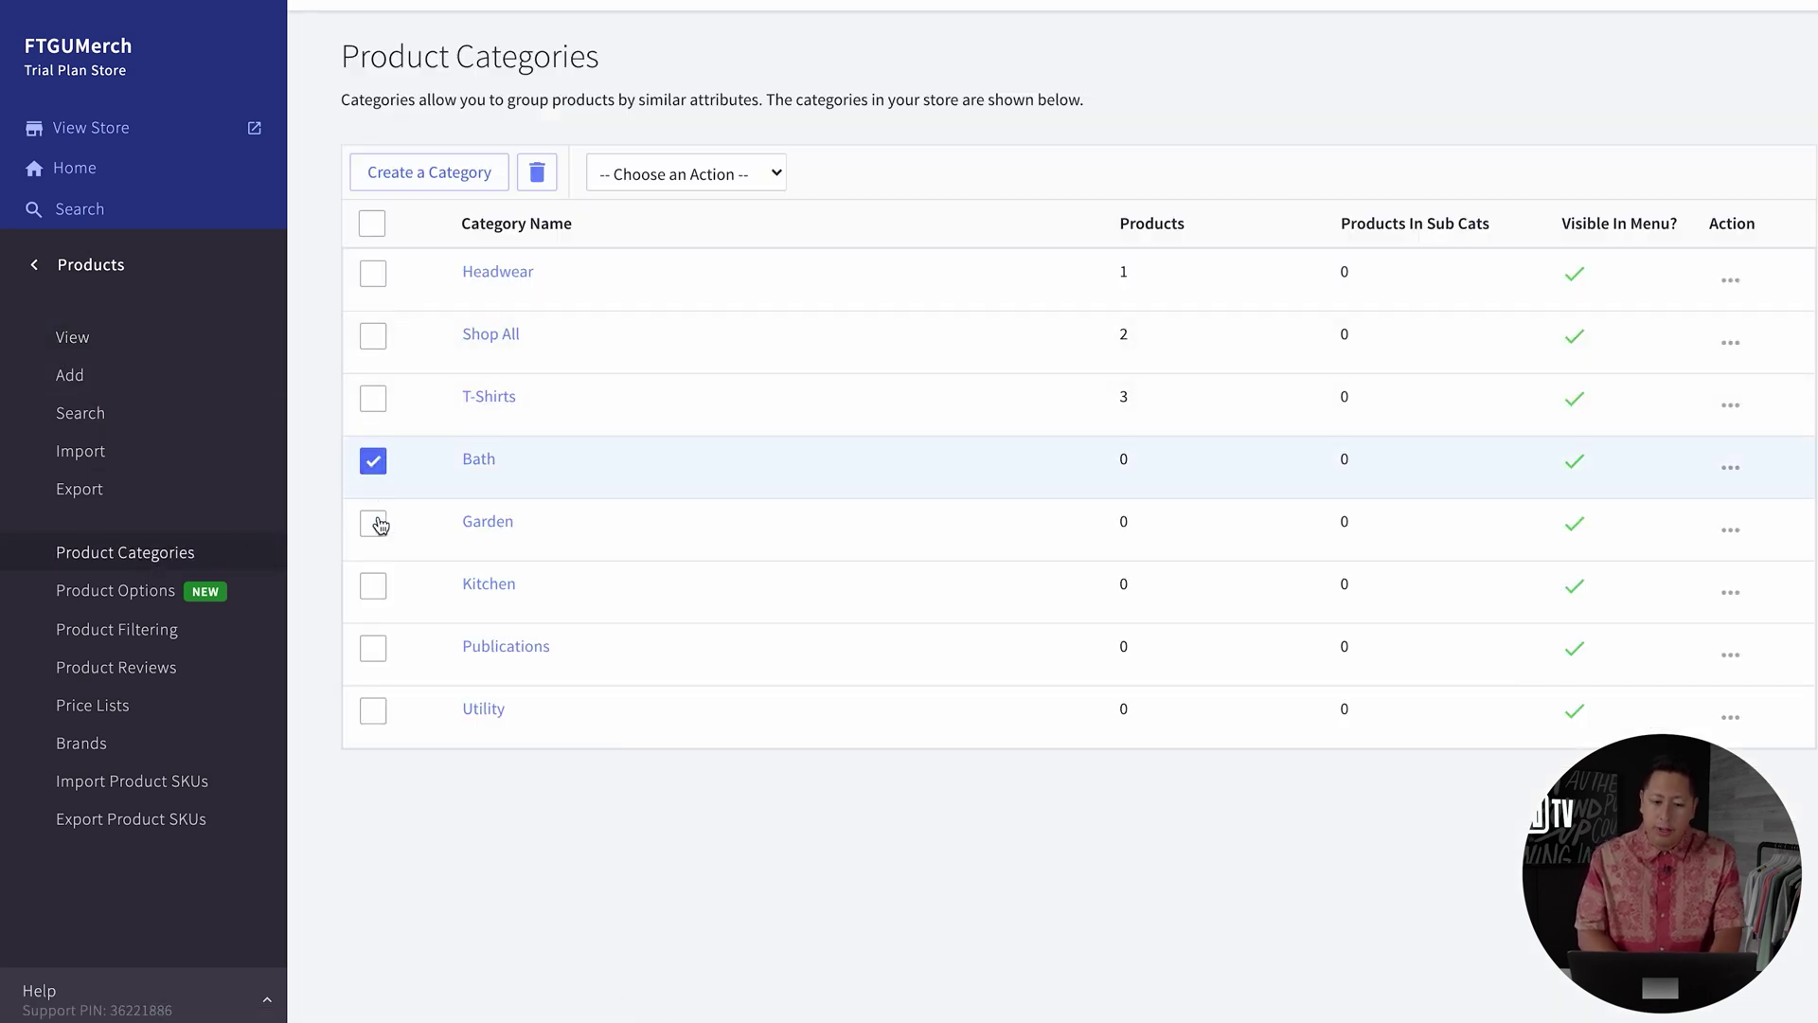
left_click(373, 524)
left_click(373, 586)
left_click(373, 651)
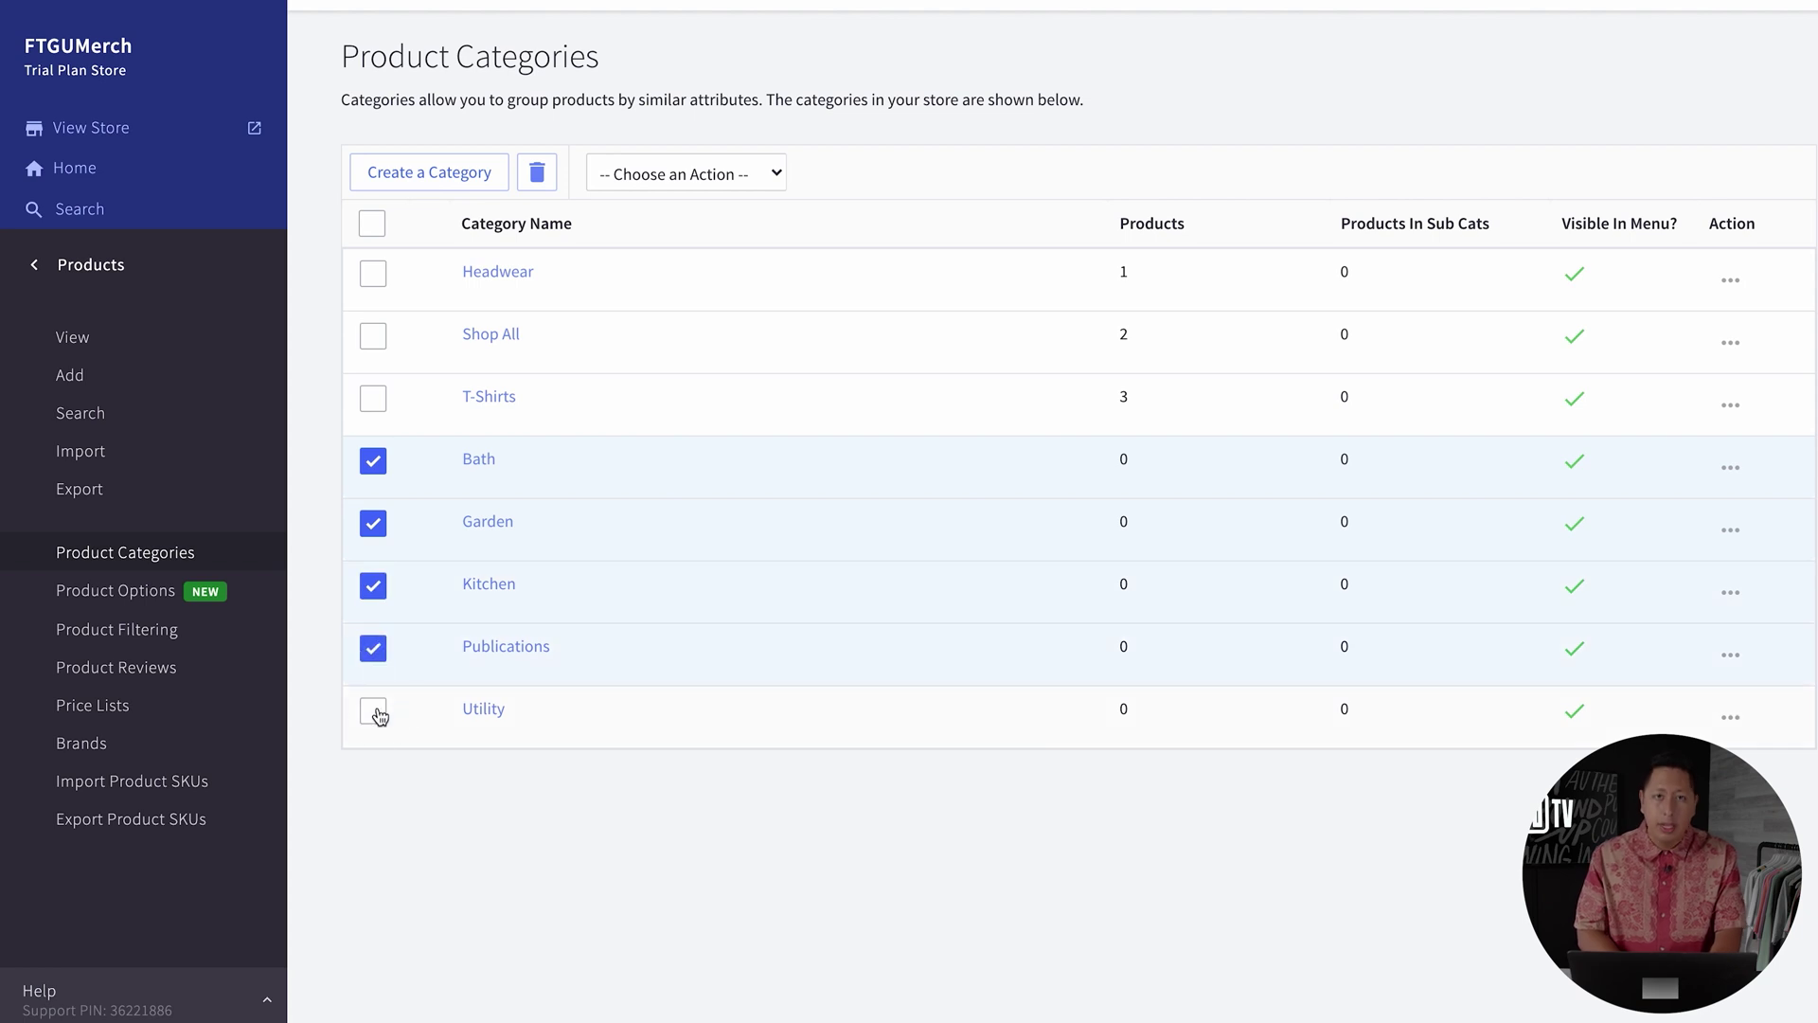
left_click(373, 712)
left_click(547, 190)
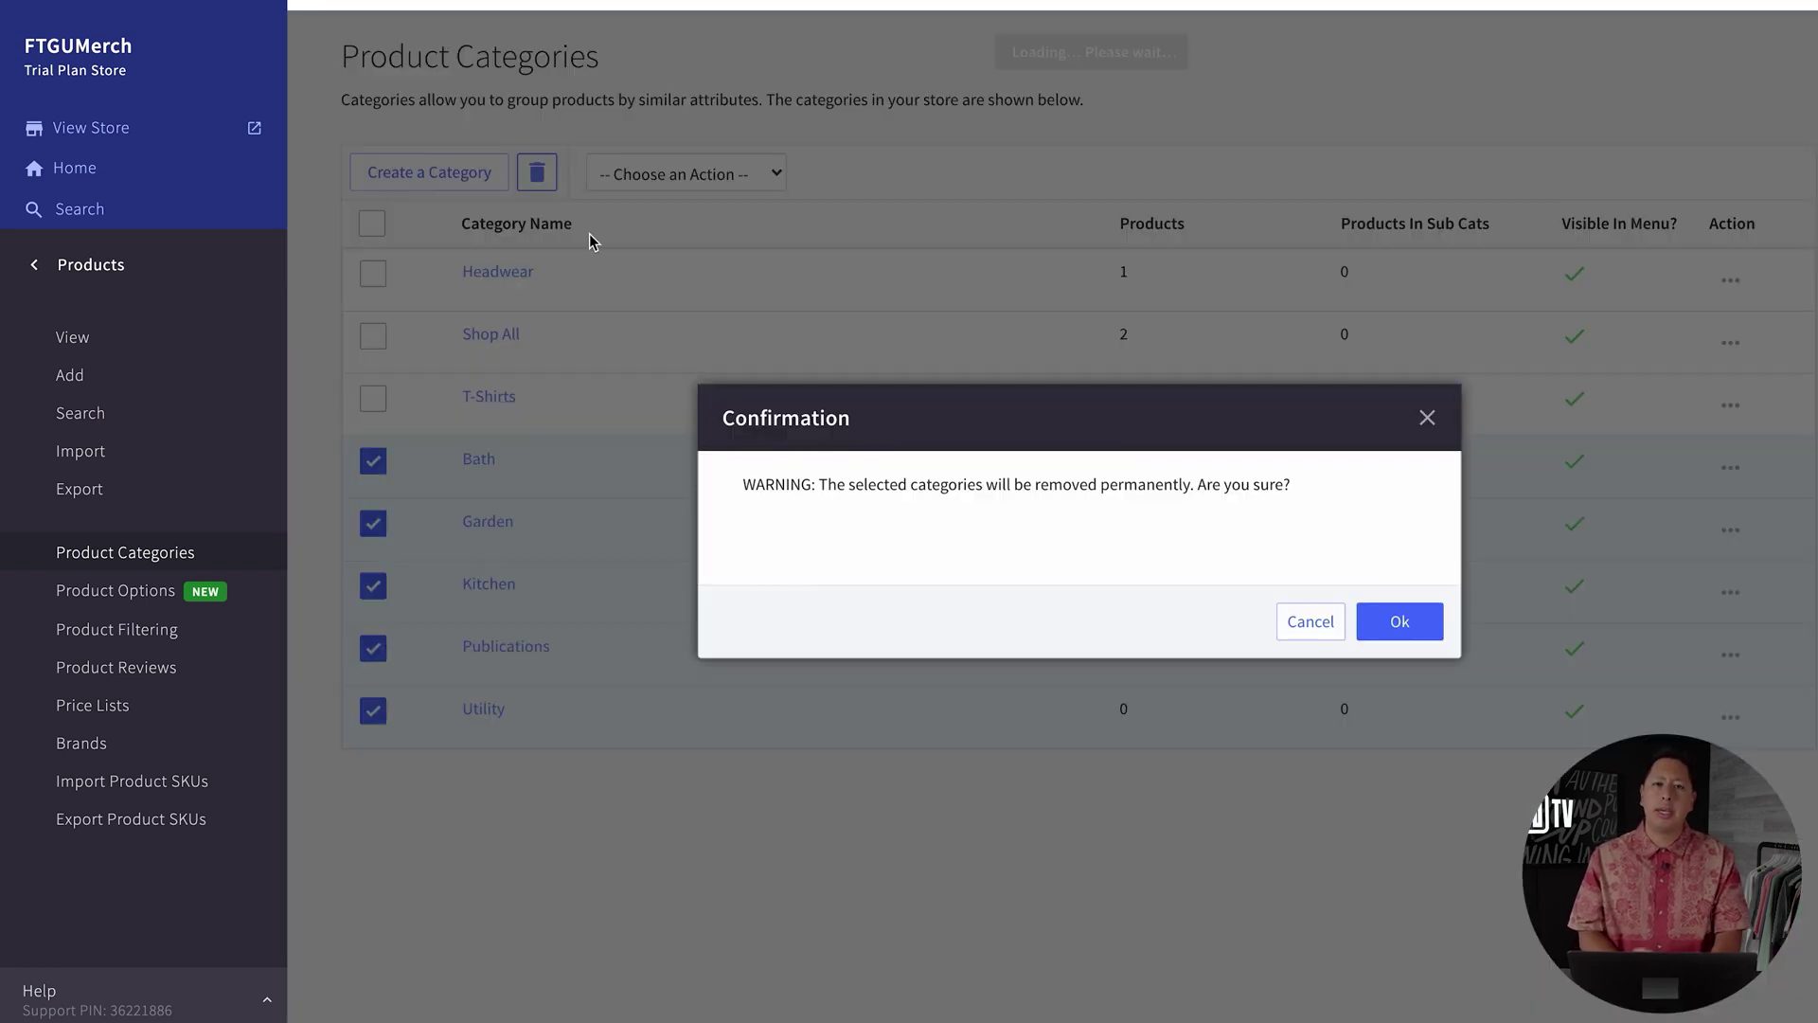
left_click(1401, 621)
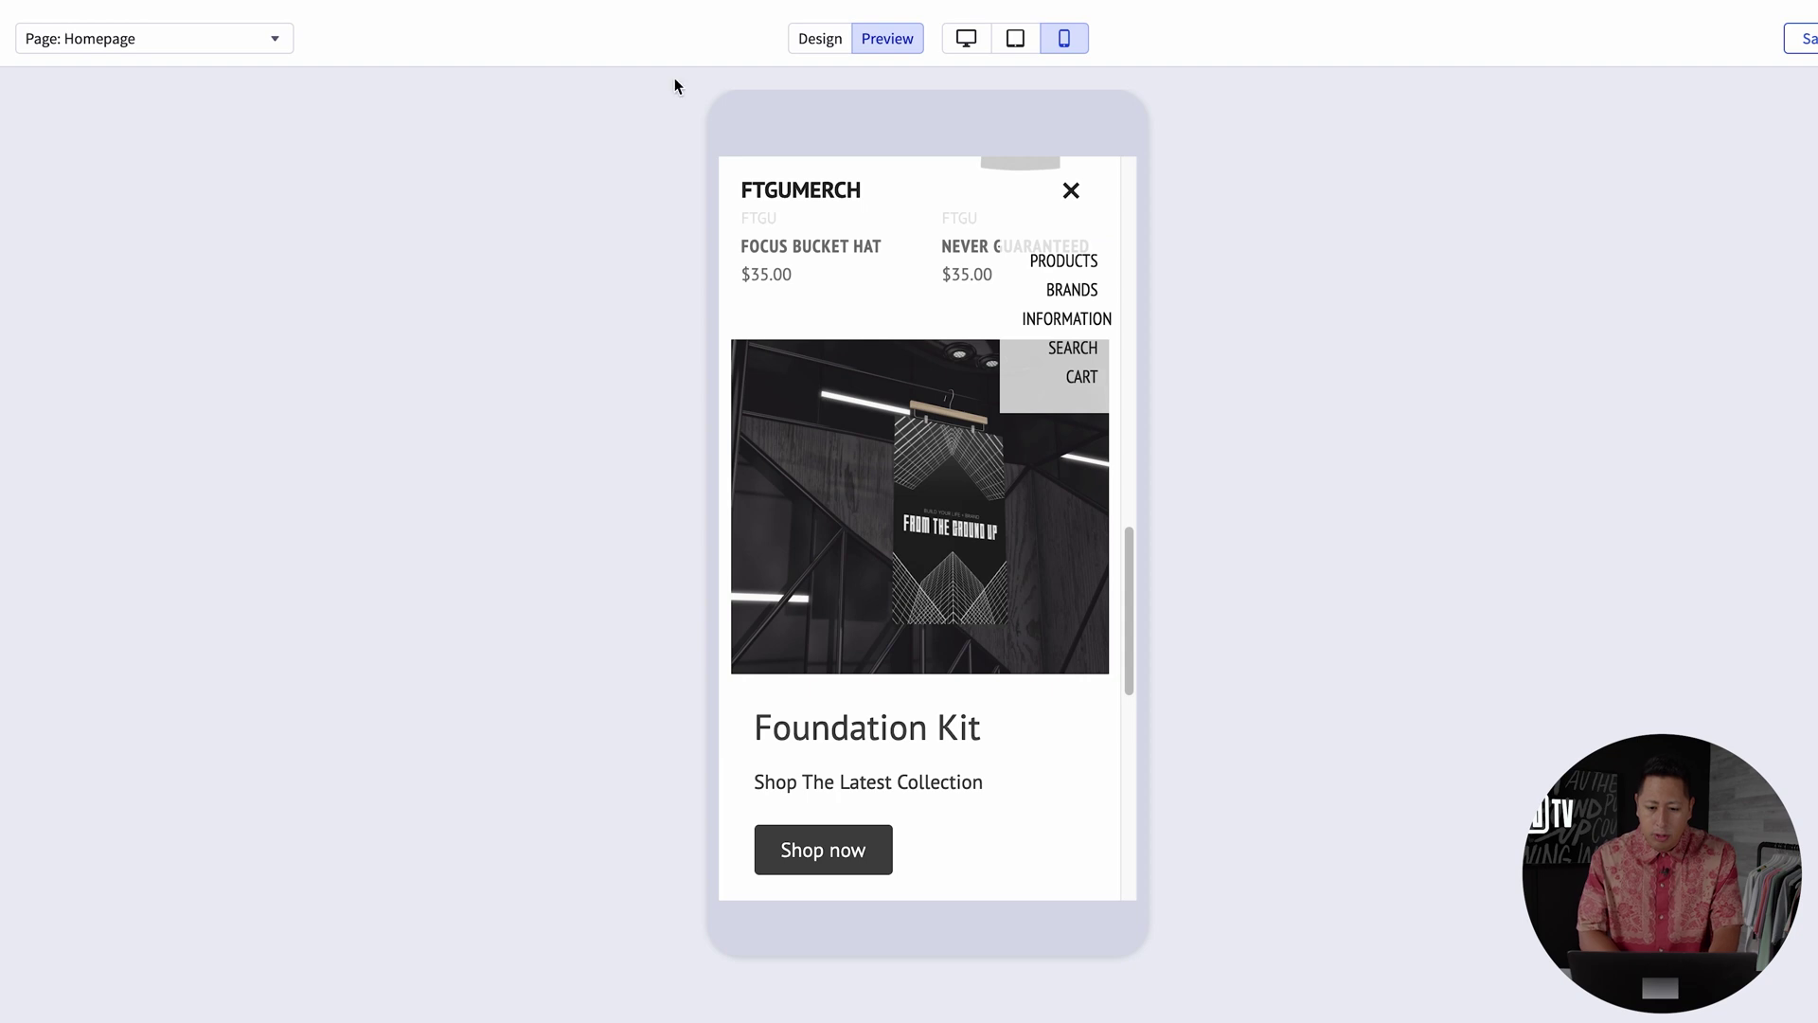
Open the Image Manager to see the store's uploaded images.
scroll(991, 524, "down", 5)
scroll(985, 550, "up", 10)
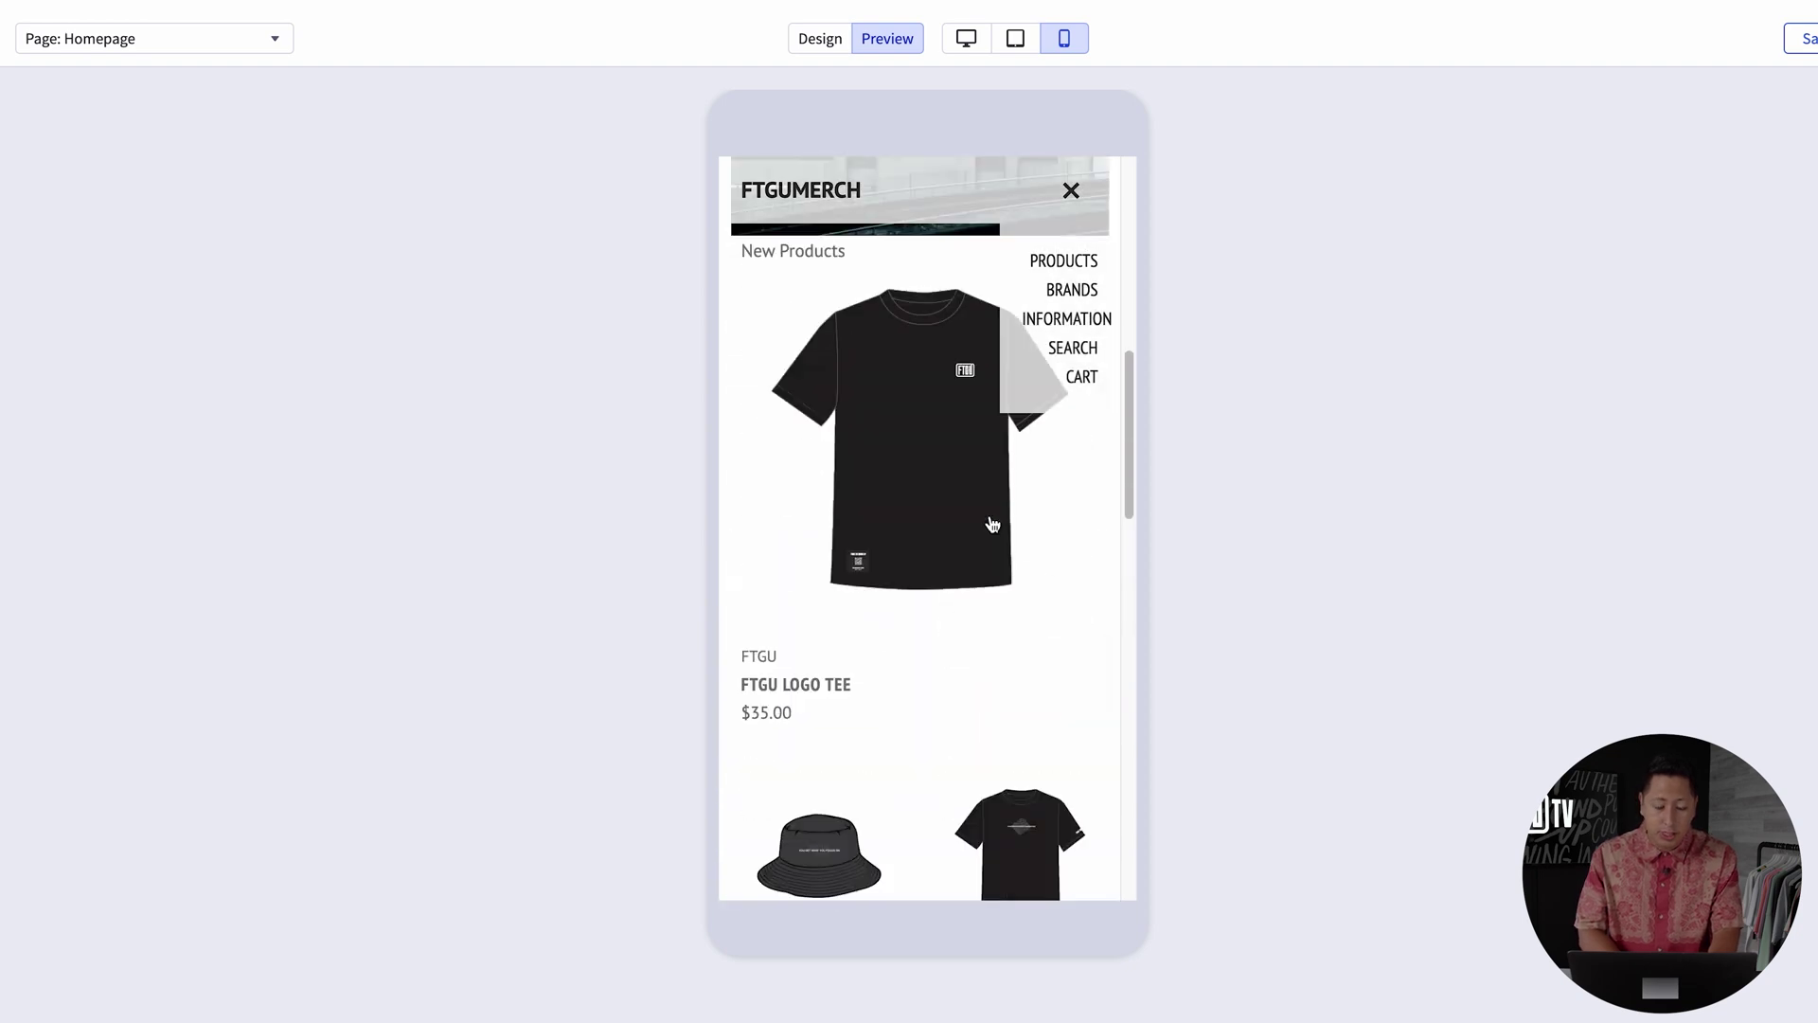
scroll(985, 556, "down", 3)
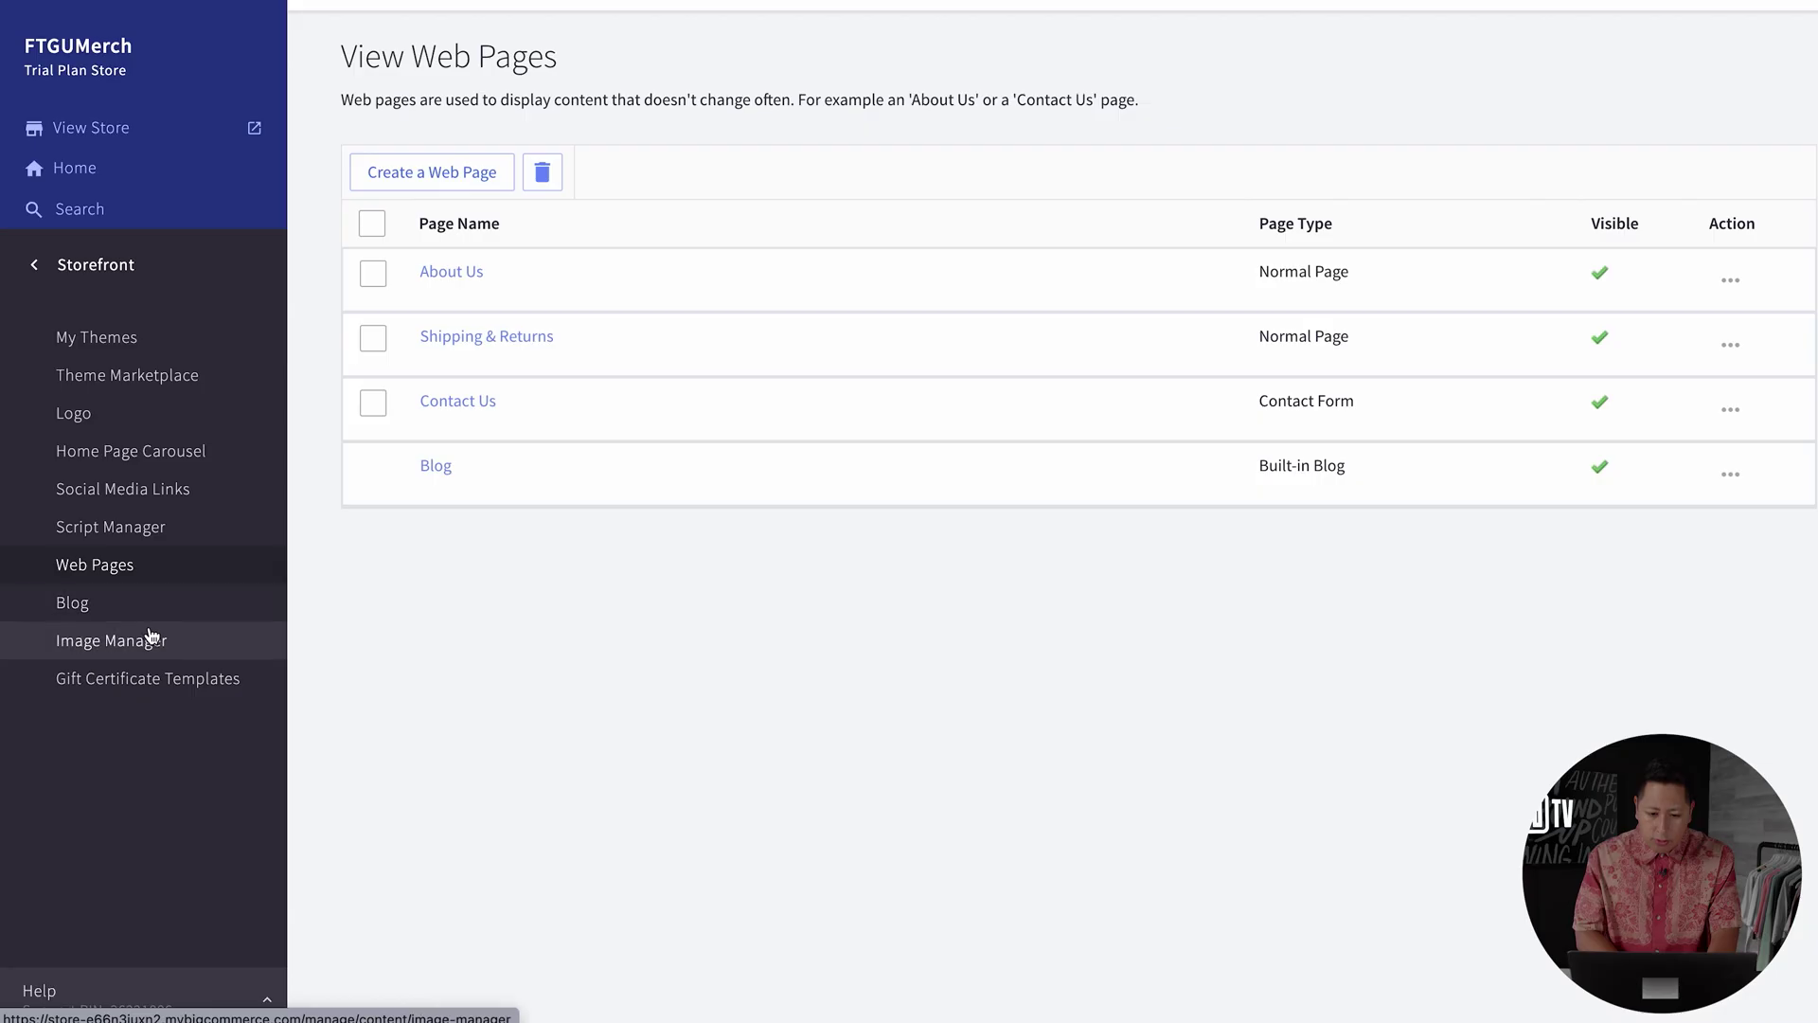
left_click(147, 639)
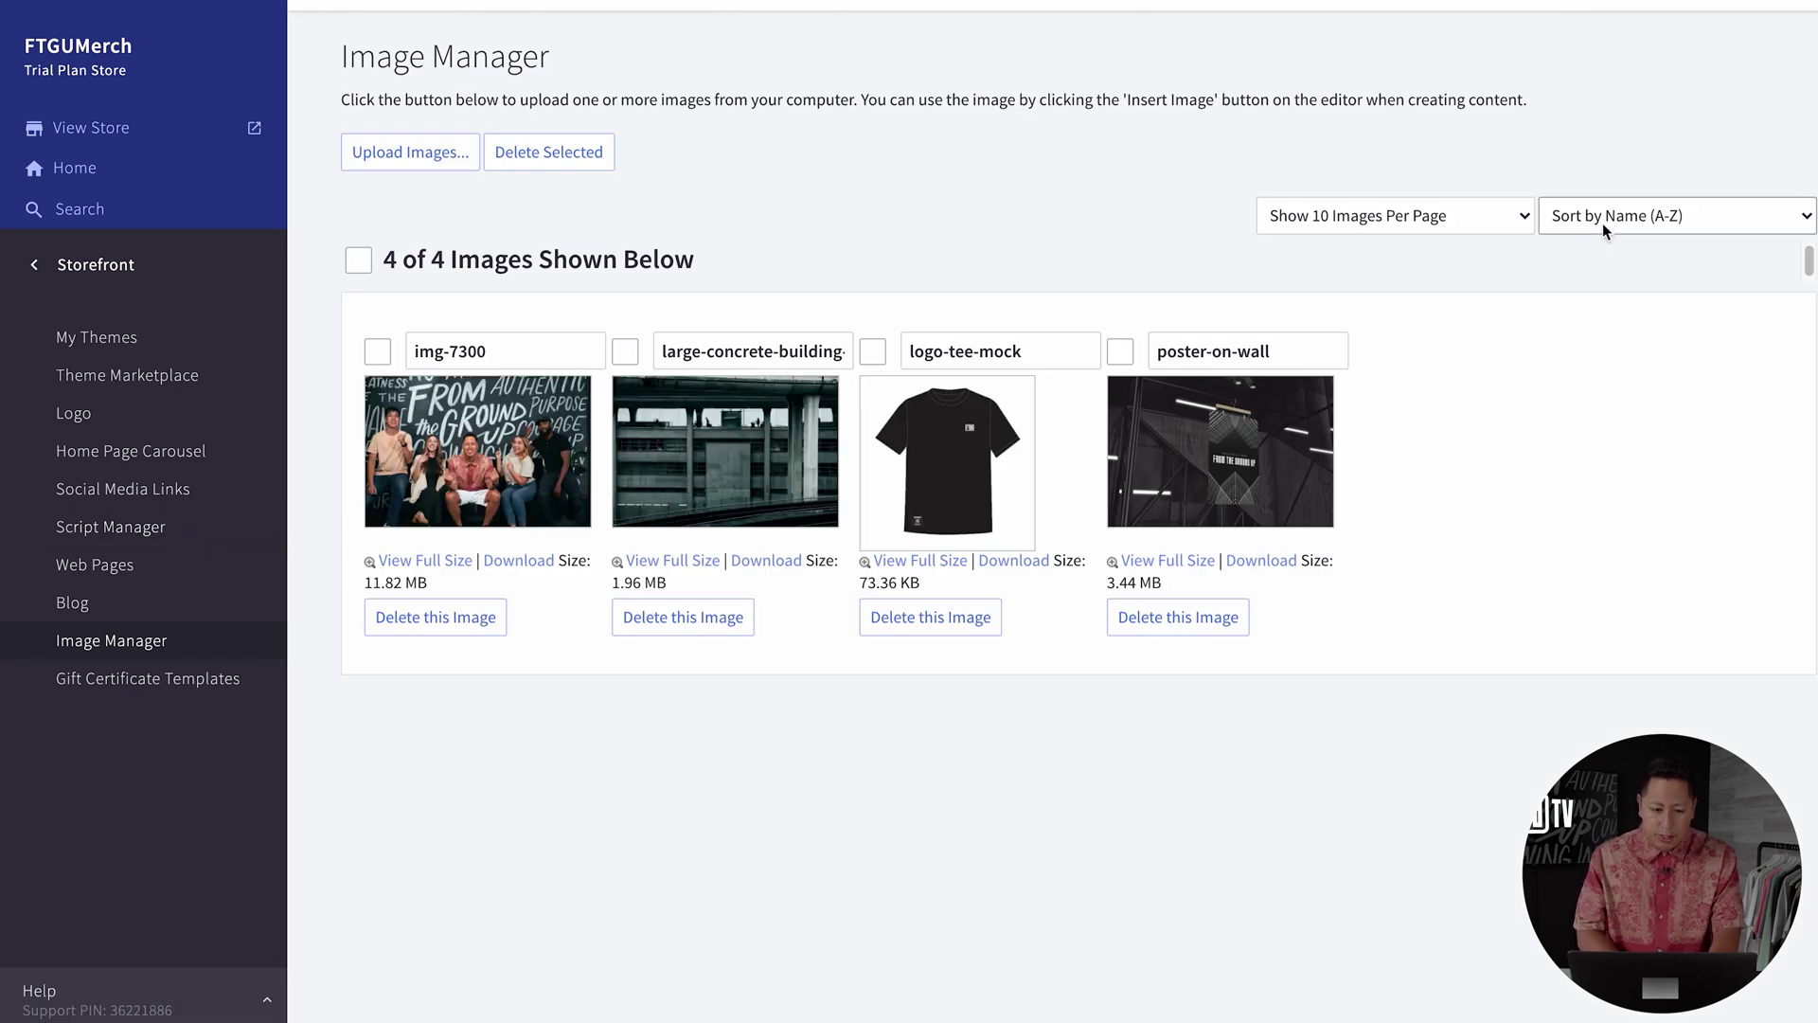
Show 50 images per page in the image library, then go to the Blog to start the FTGU Launch post.
left_click(1509, 231)
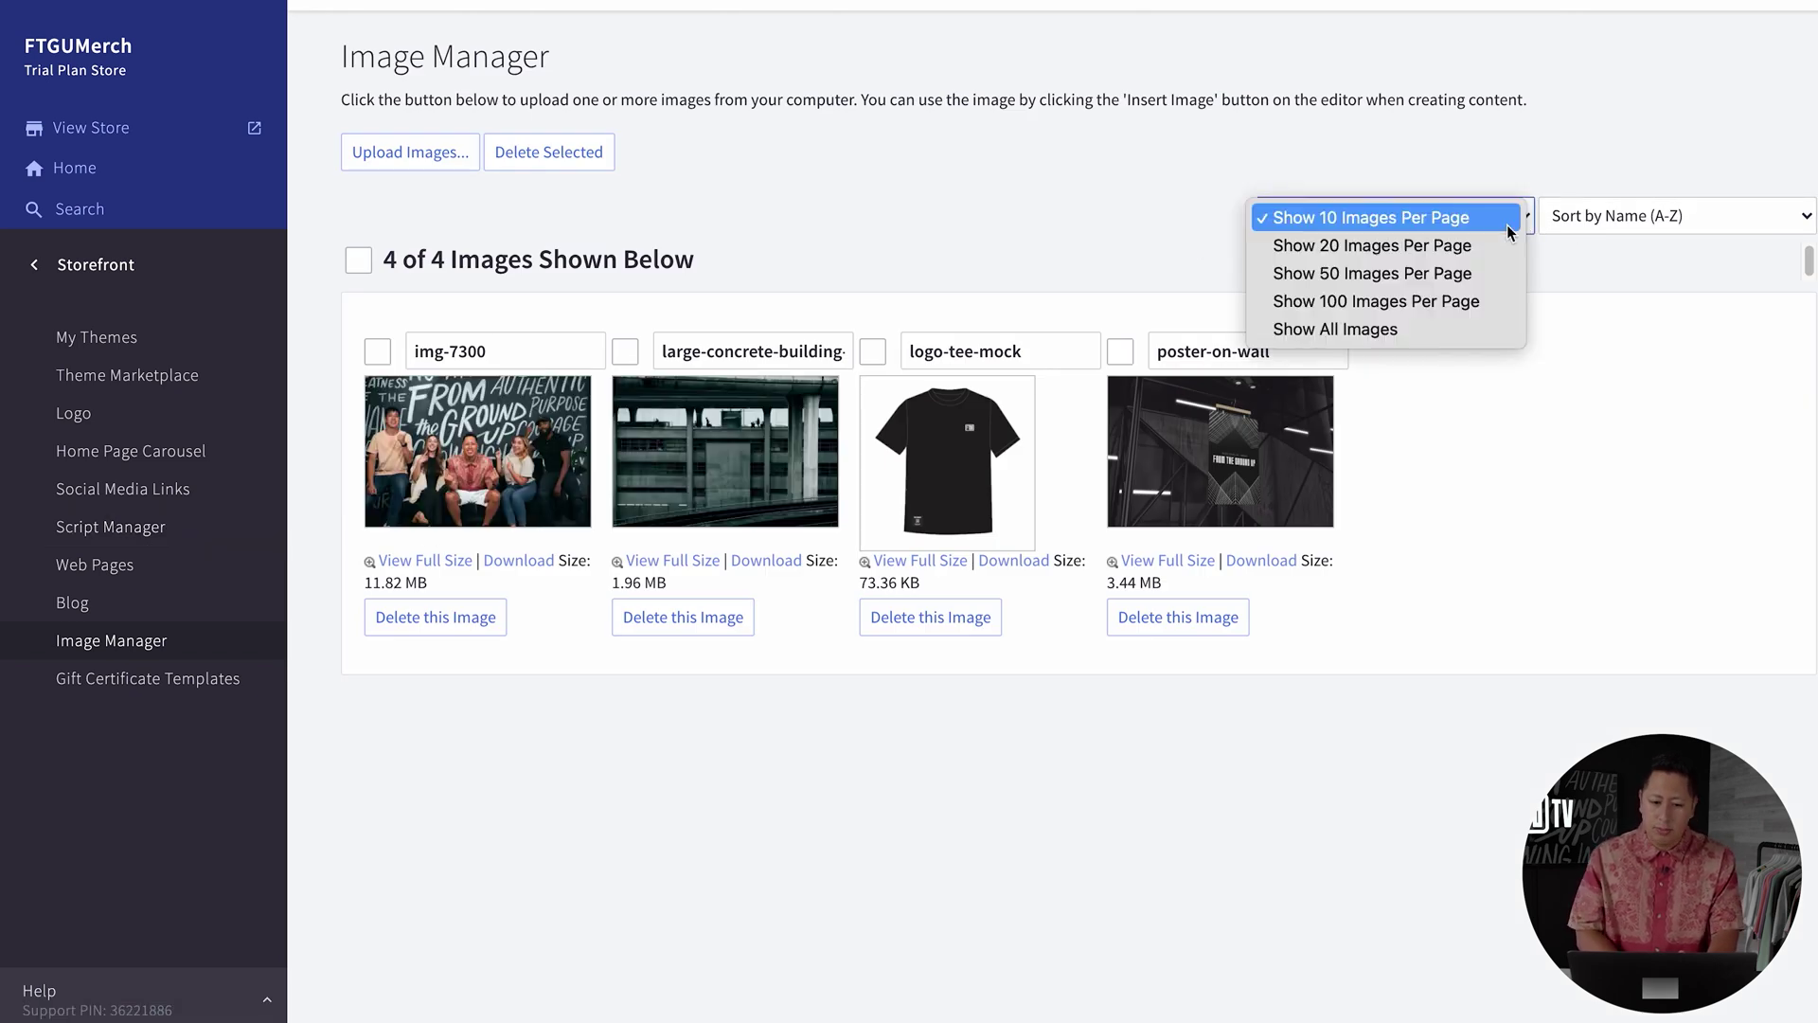
left_click(1497, 272)
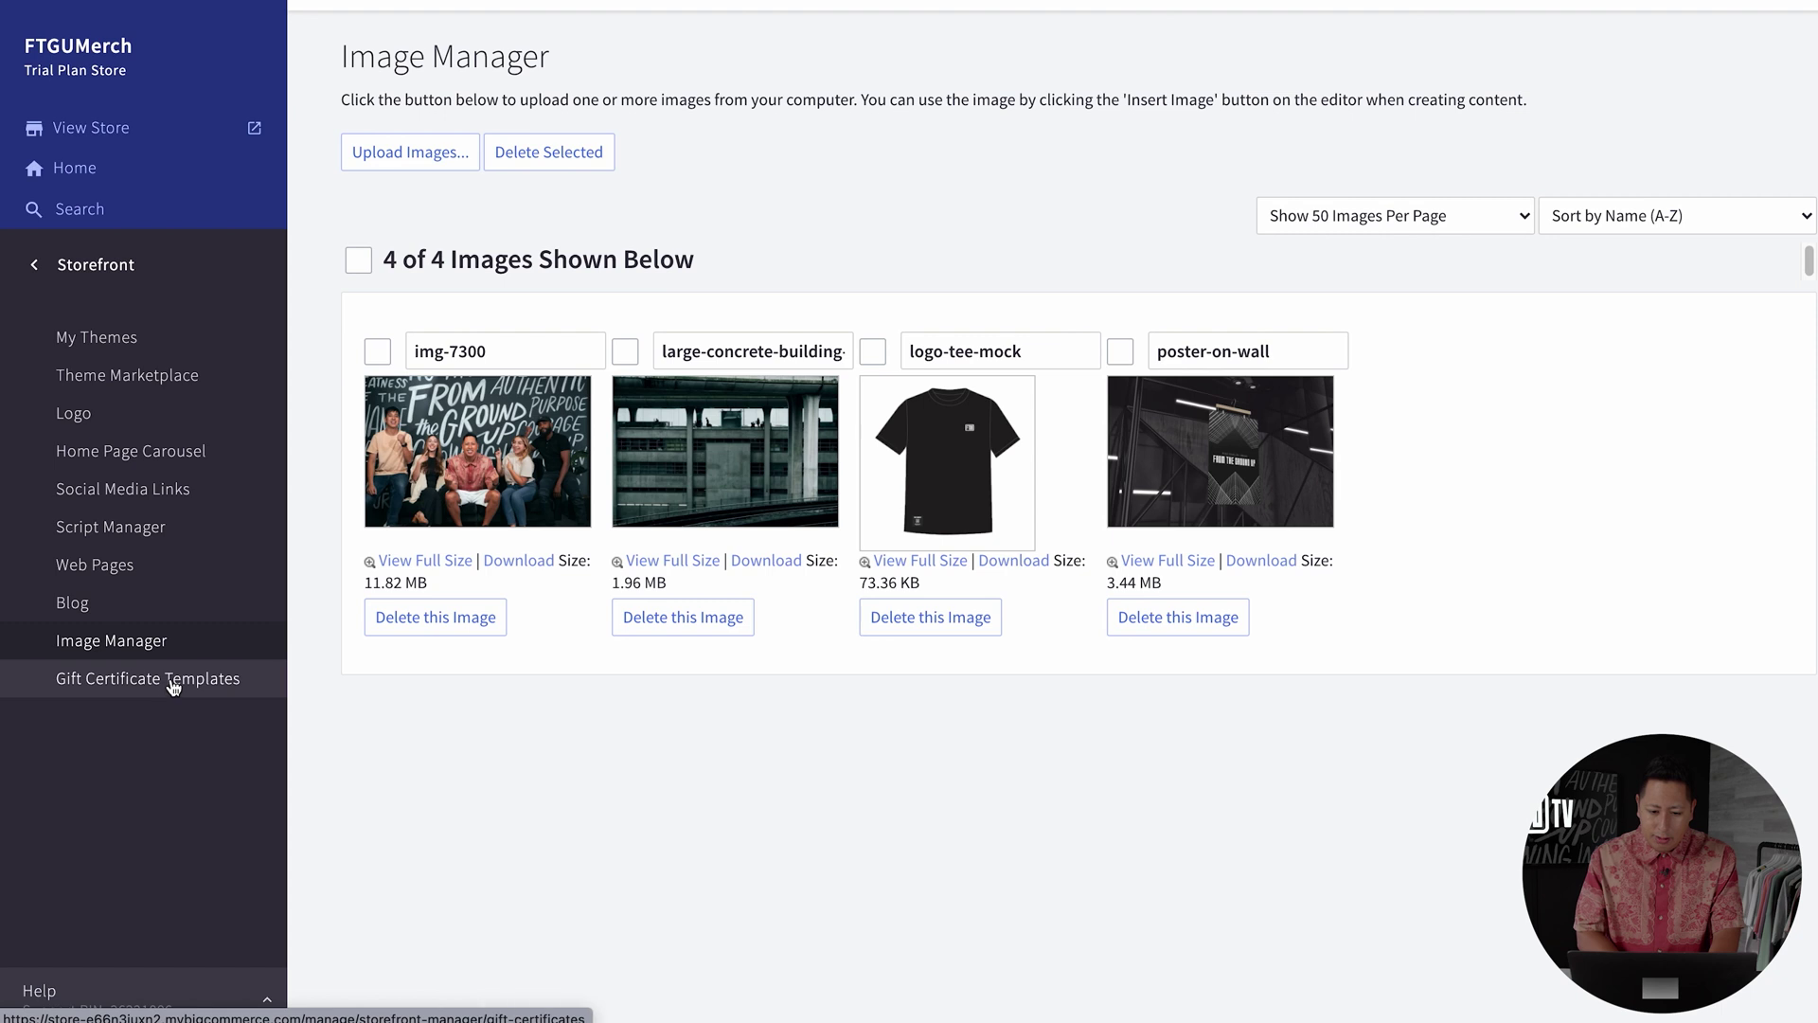
left_click(128, 602)
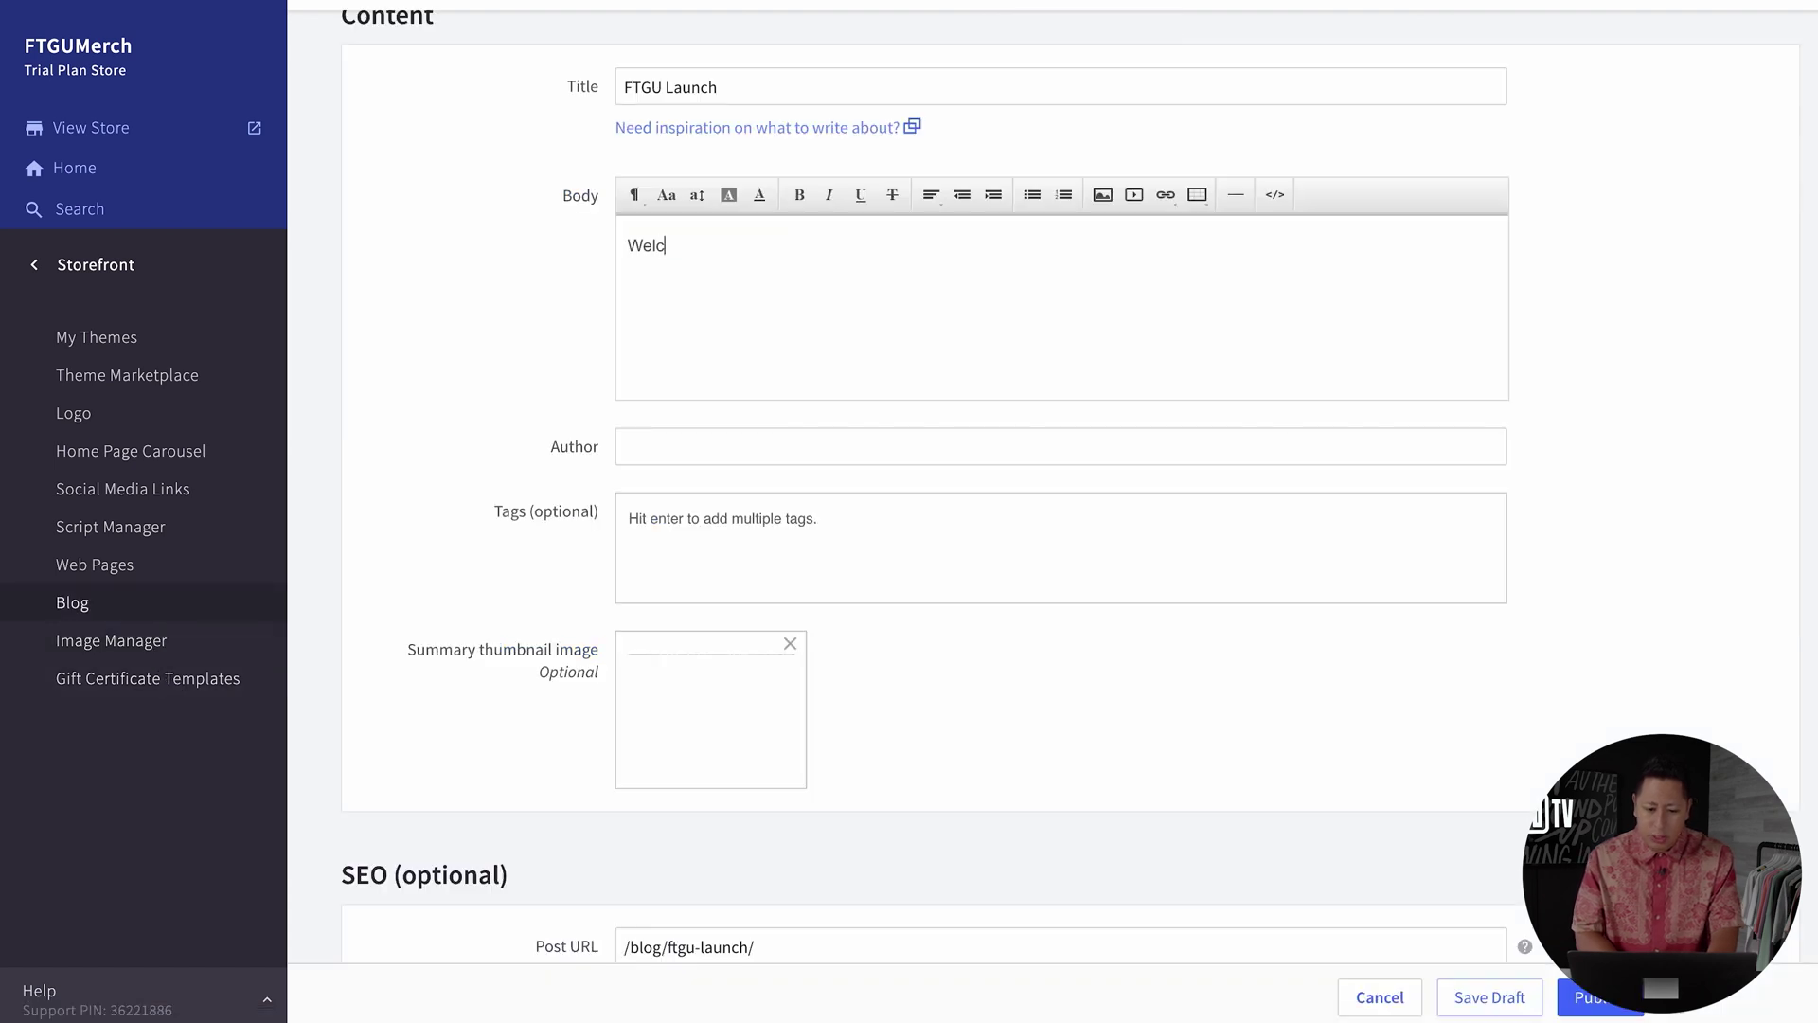
type("ome to the crew.")
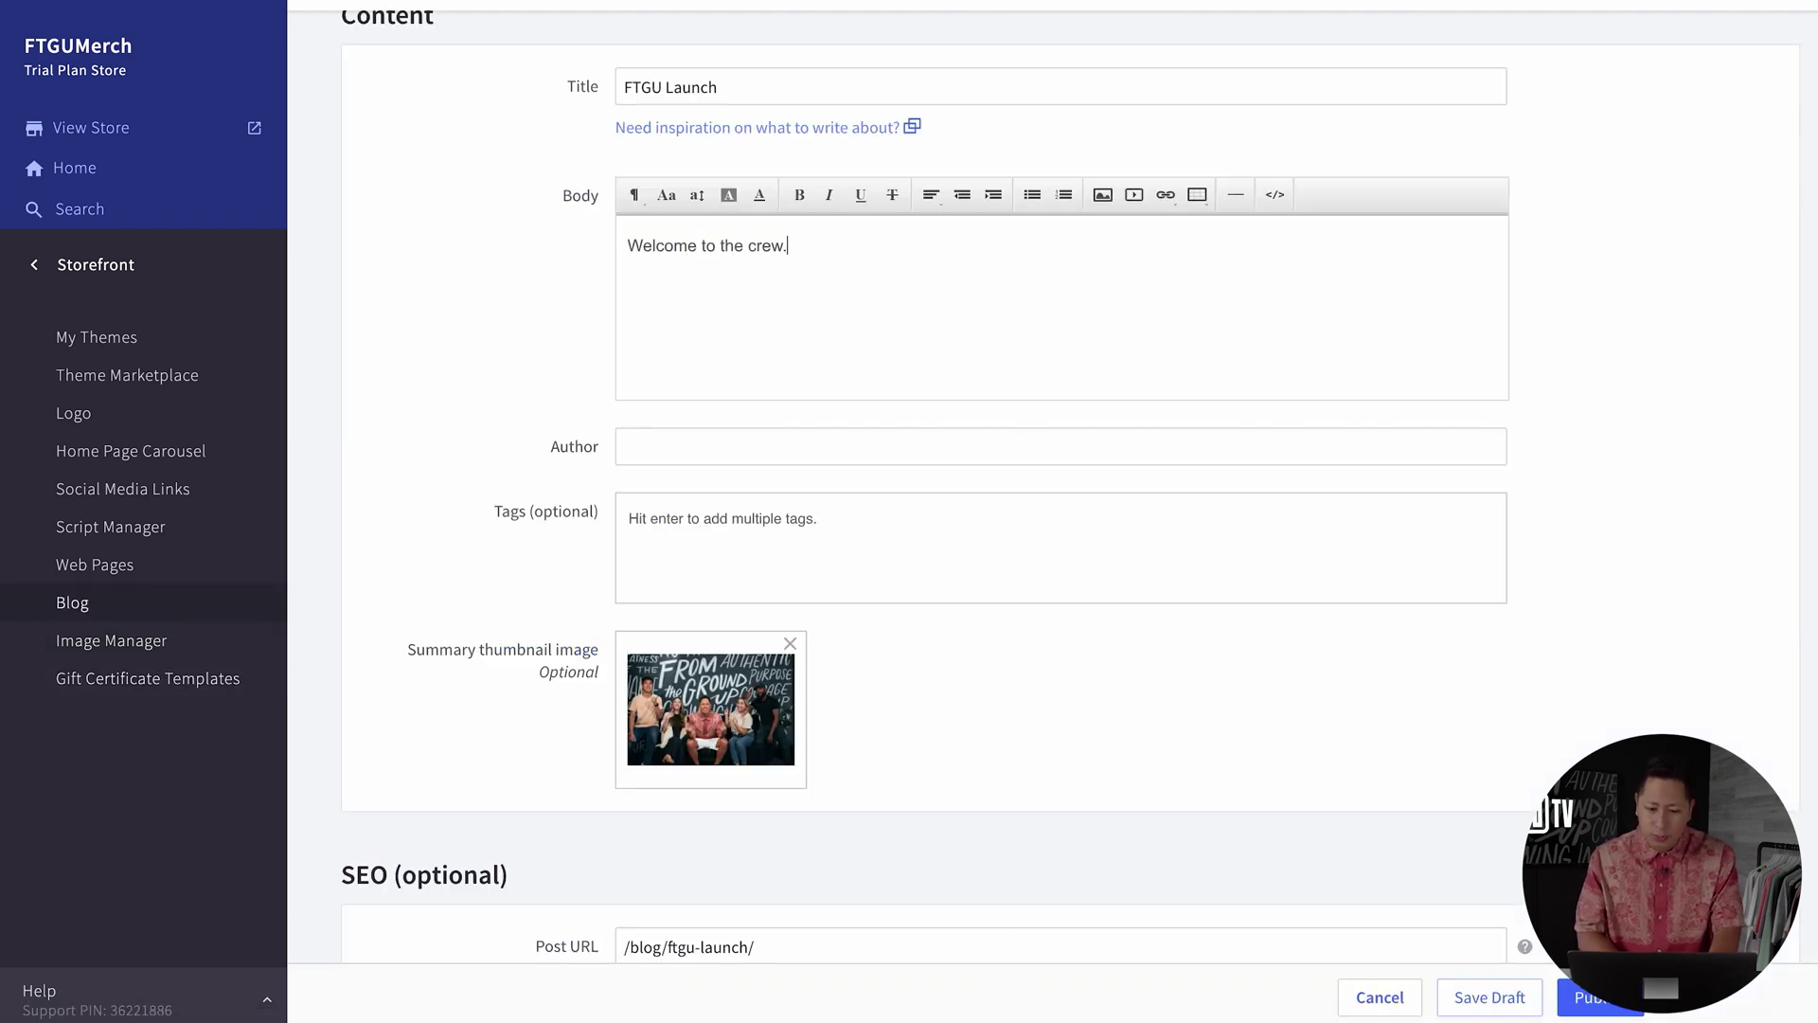
scroll(1303, 568, "down", 3)
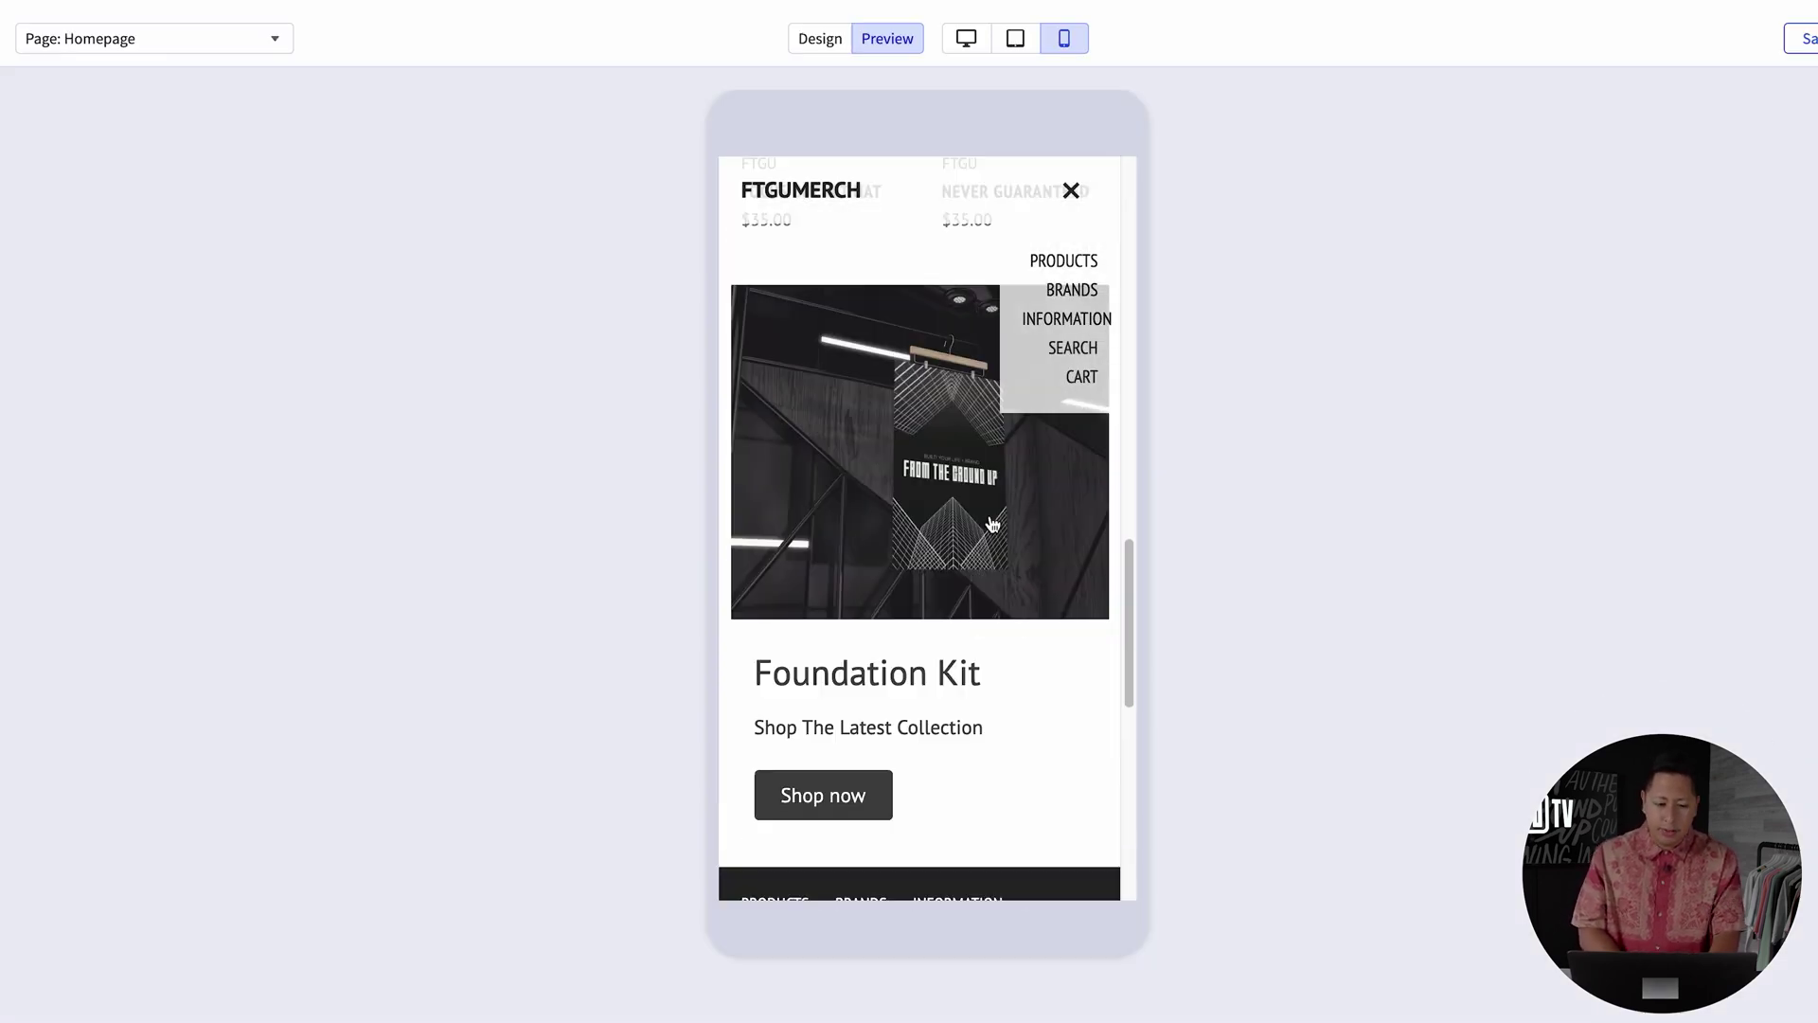
Scroll through the mobile preview and the live About Us, home and product pages.
scroll(992, 519, "up", 10)
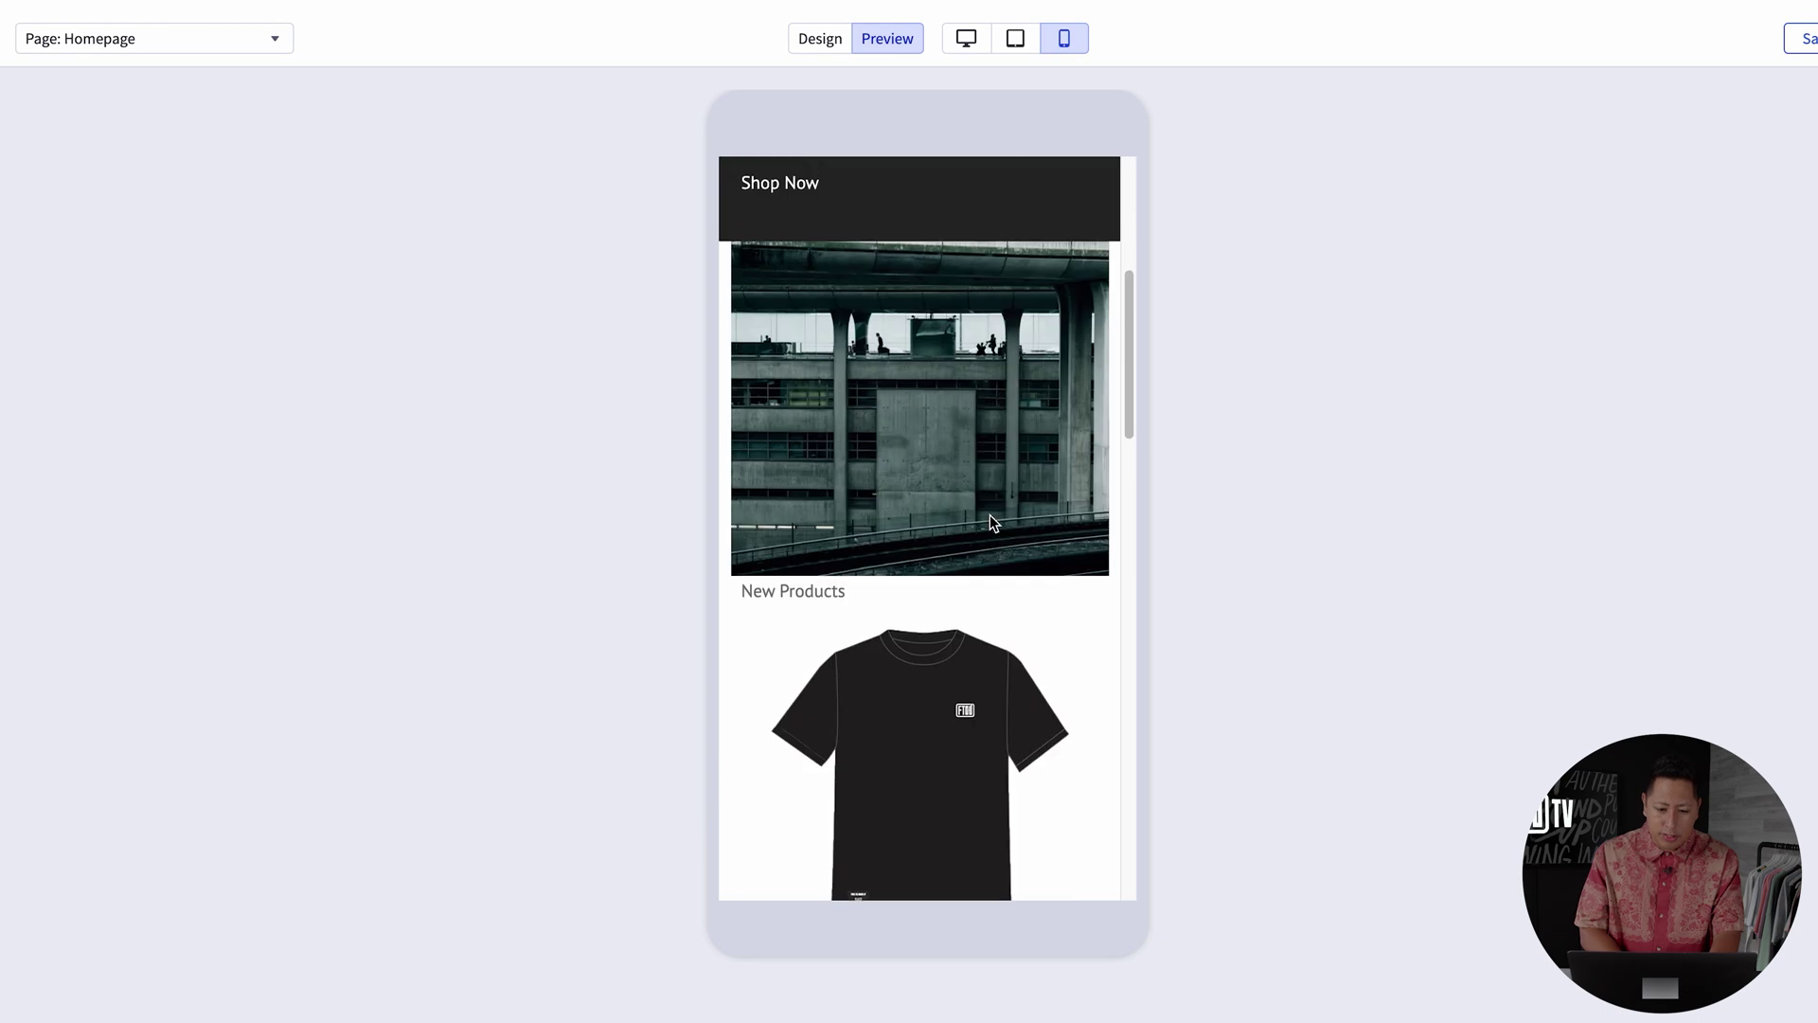
scroll(991, 514, "down", 2)
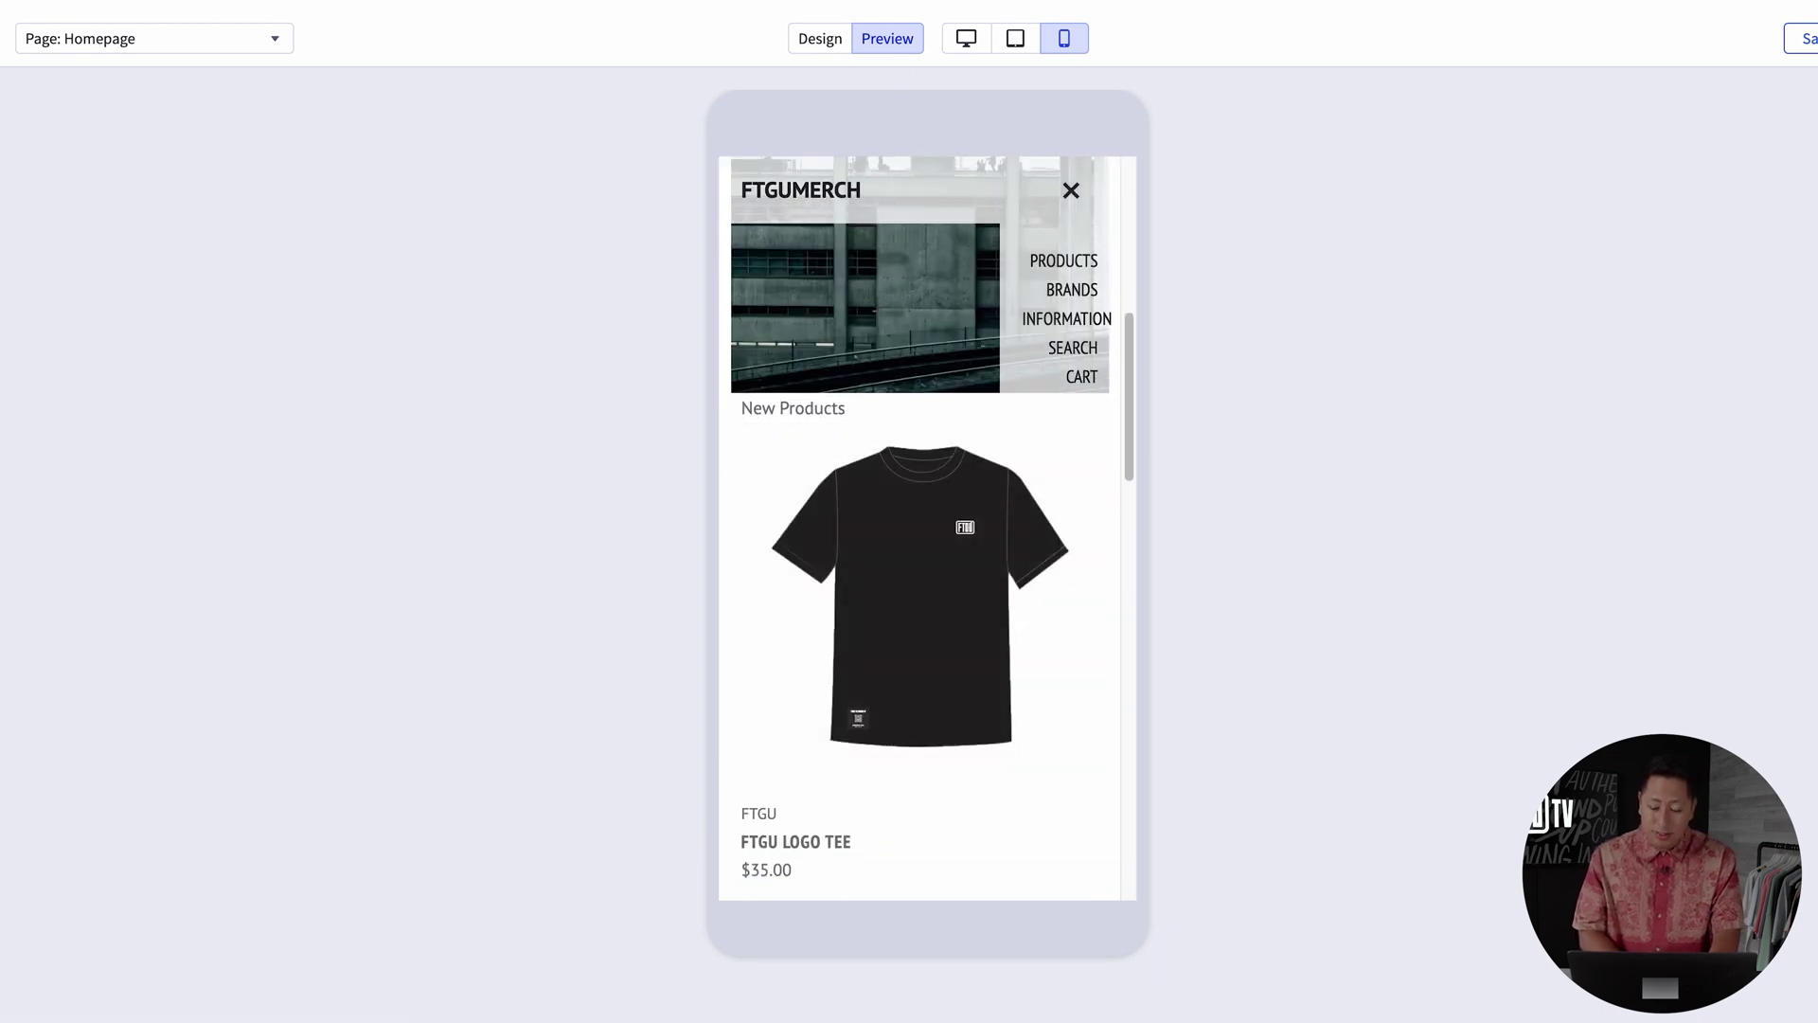
scroll(928, 520, "up", 1)
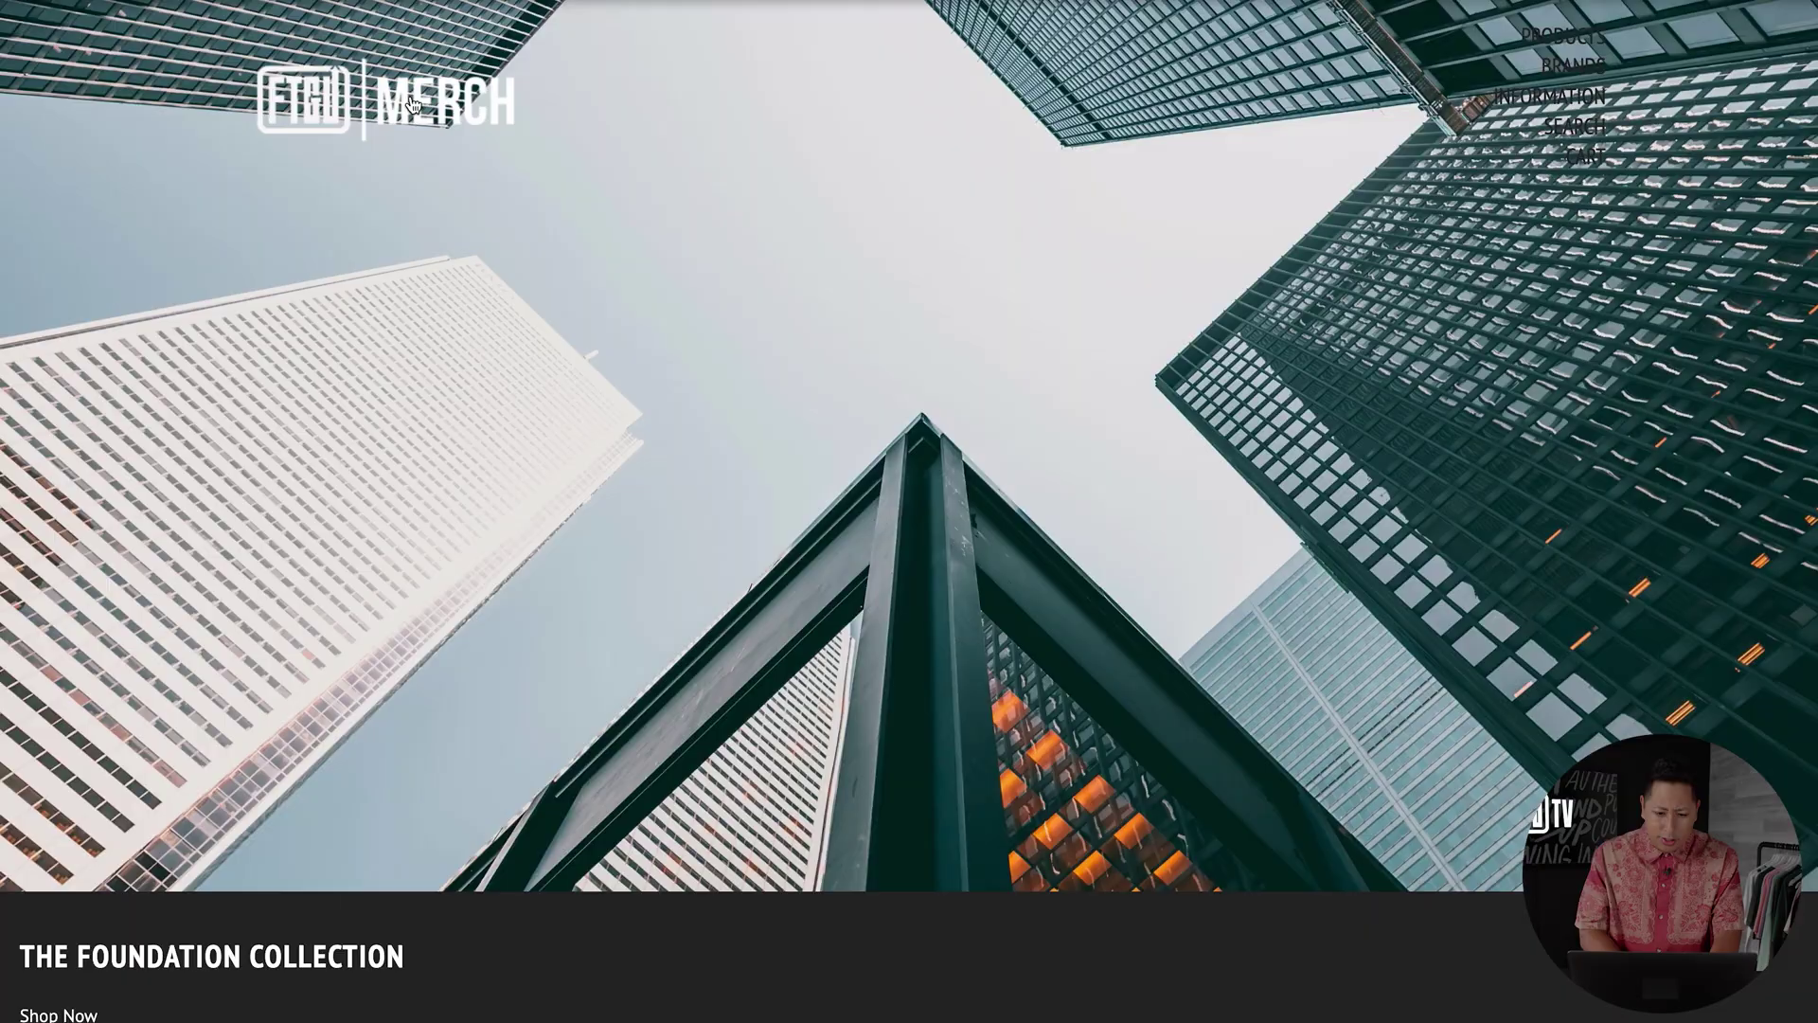
scroll(593, 275, "down", 3)
scroll(593, 276, "up", 3)
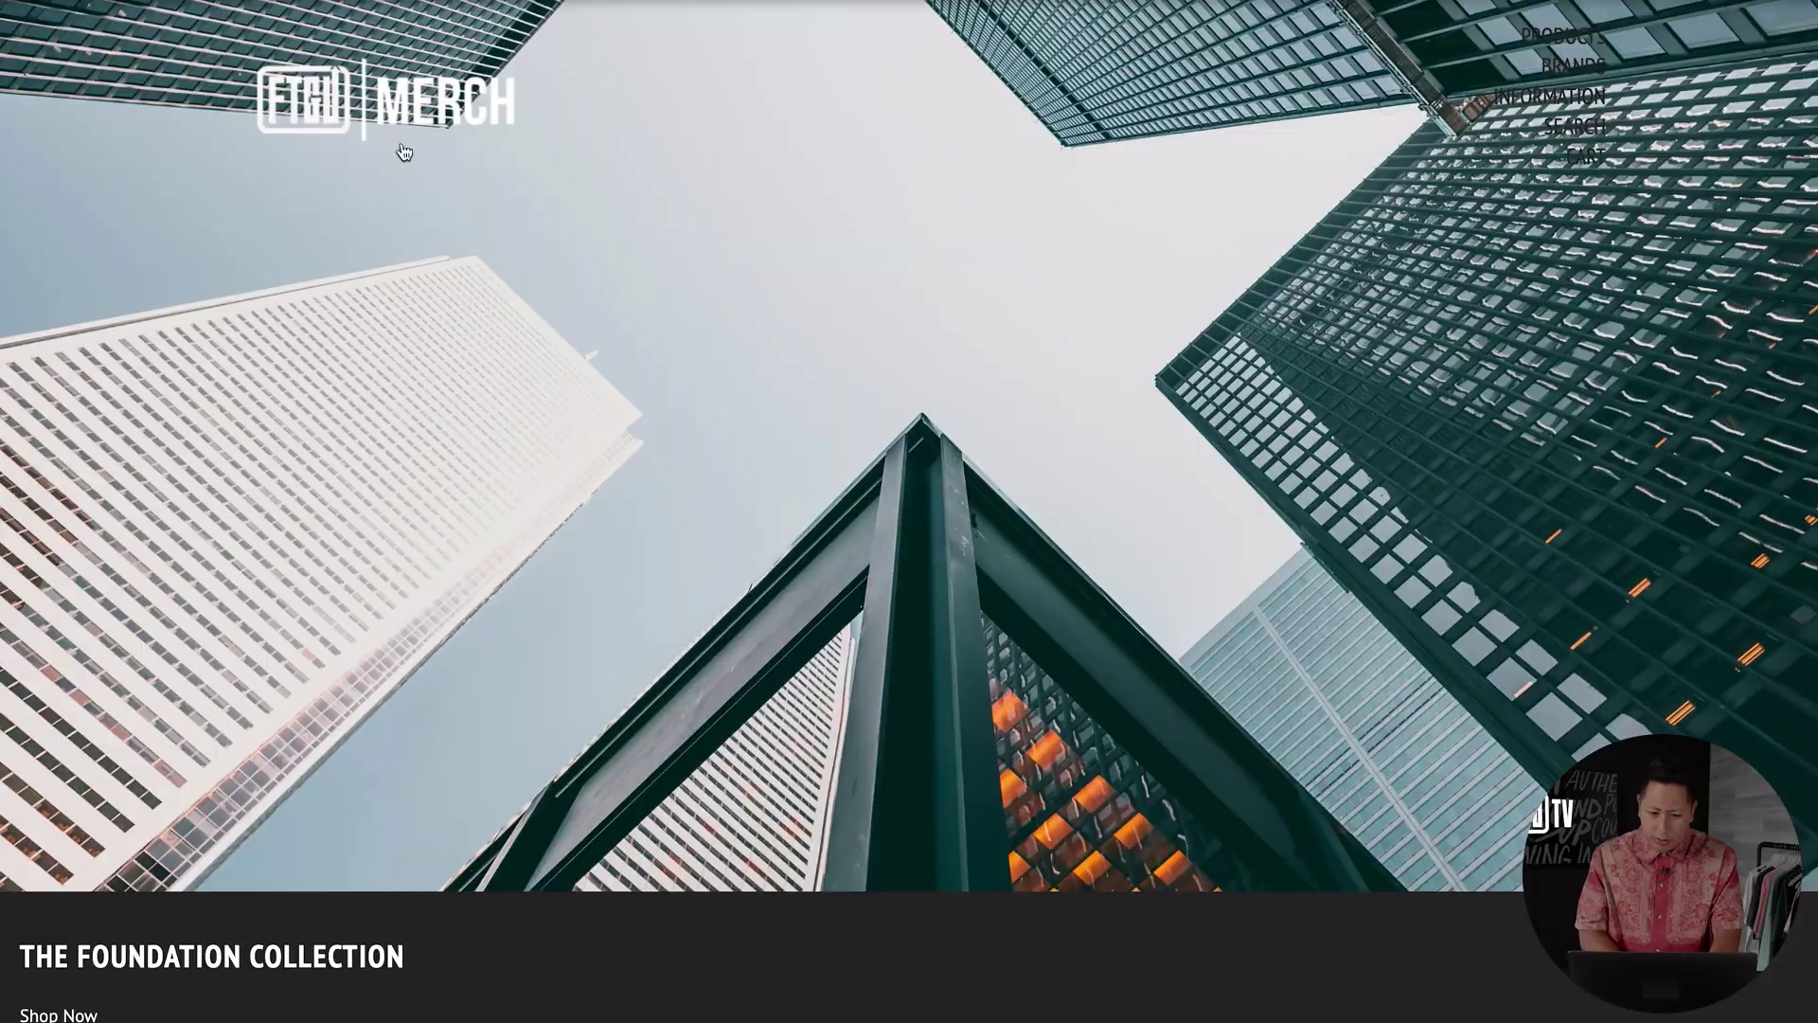
scroll(686, 308, "down", 20)
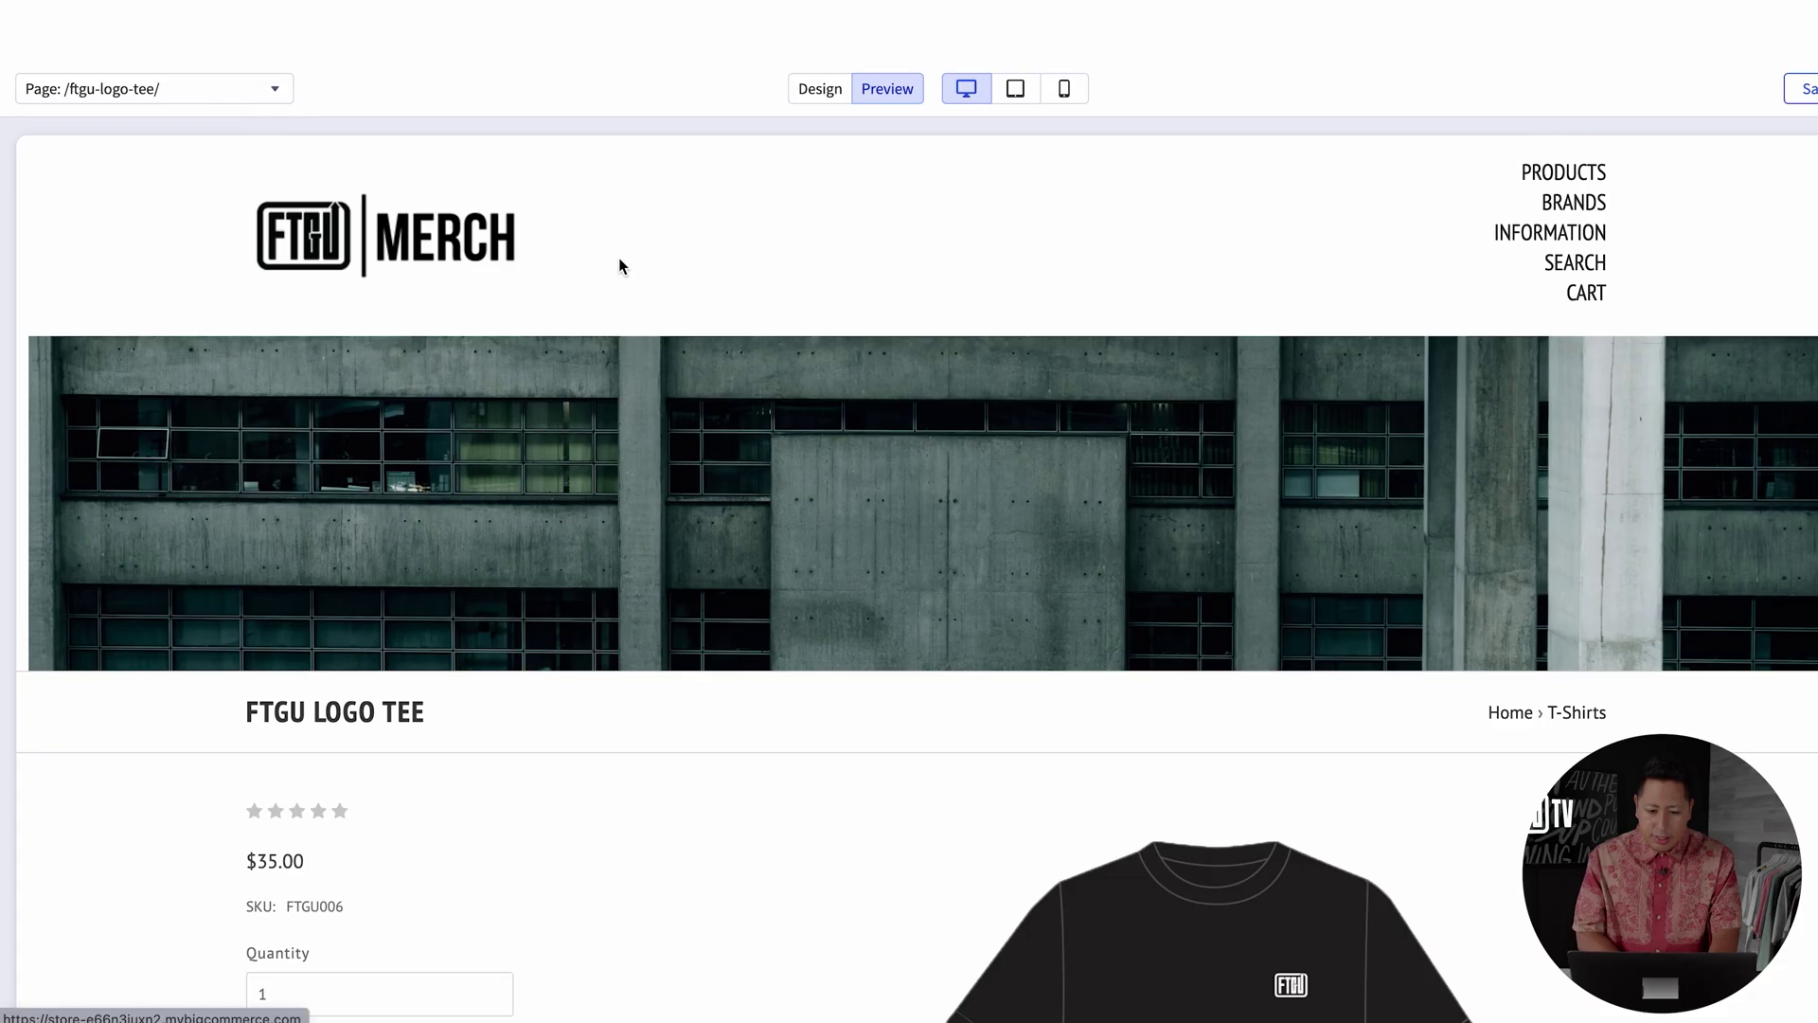
scroll(617, 258, "down", 15)
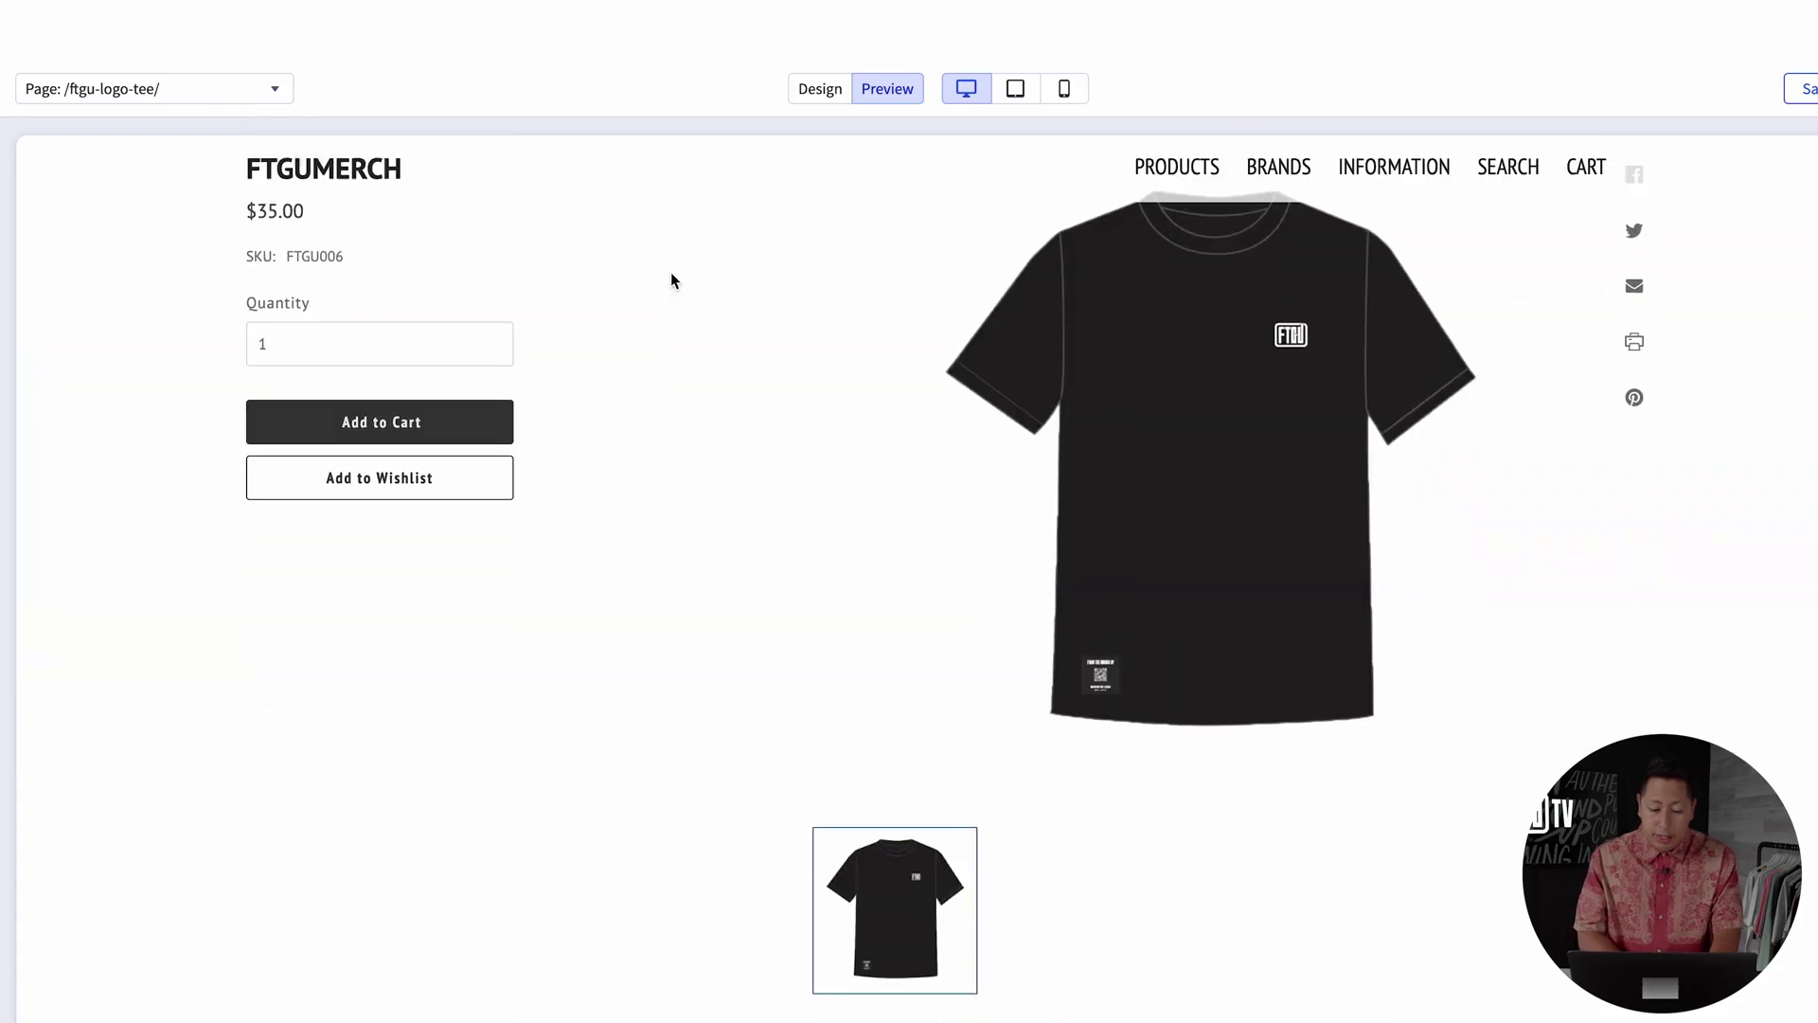
scroll(674, 286, "up", 6)
scroll(674, 286, "up", 5)
scroll(682, 353, "down", 6)
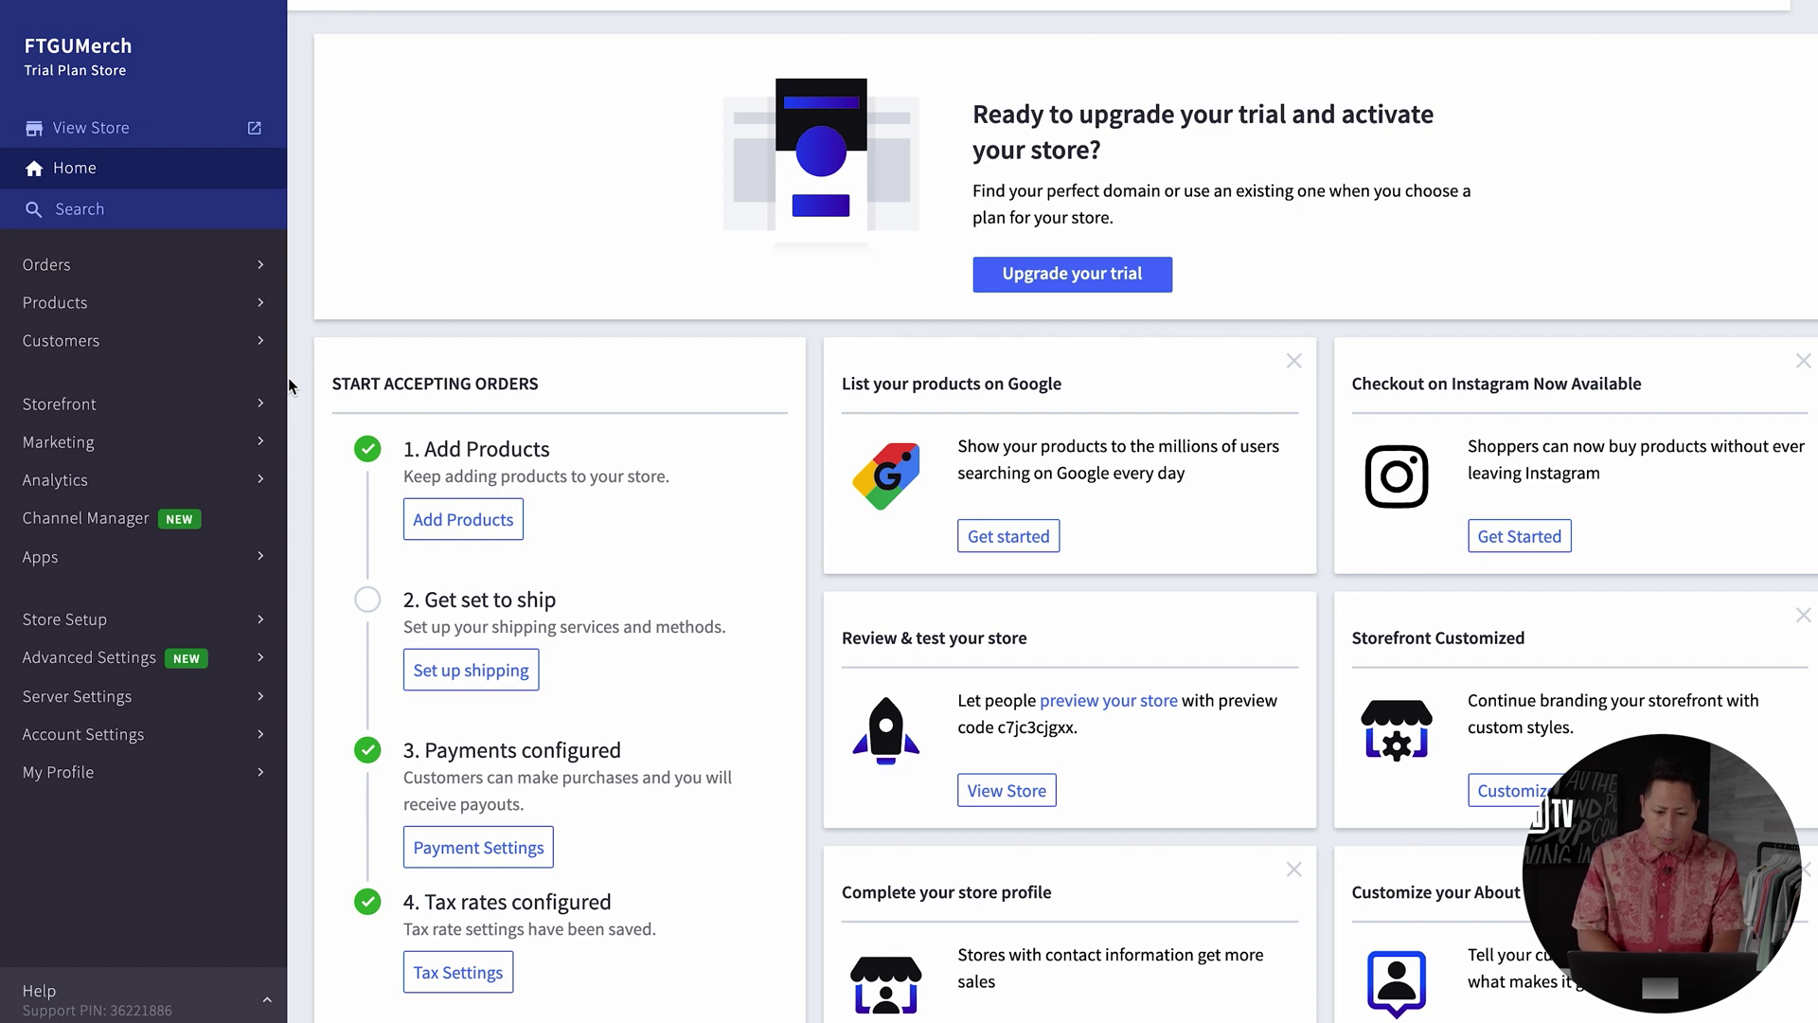
Start a new promotional banner from the Marketing section.
left_click(154, 436)
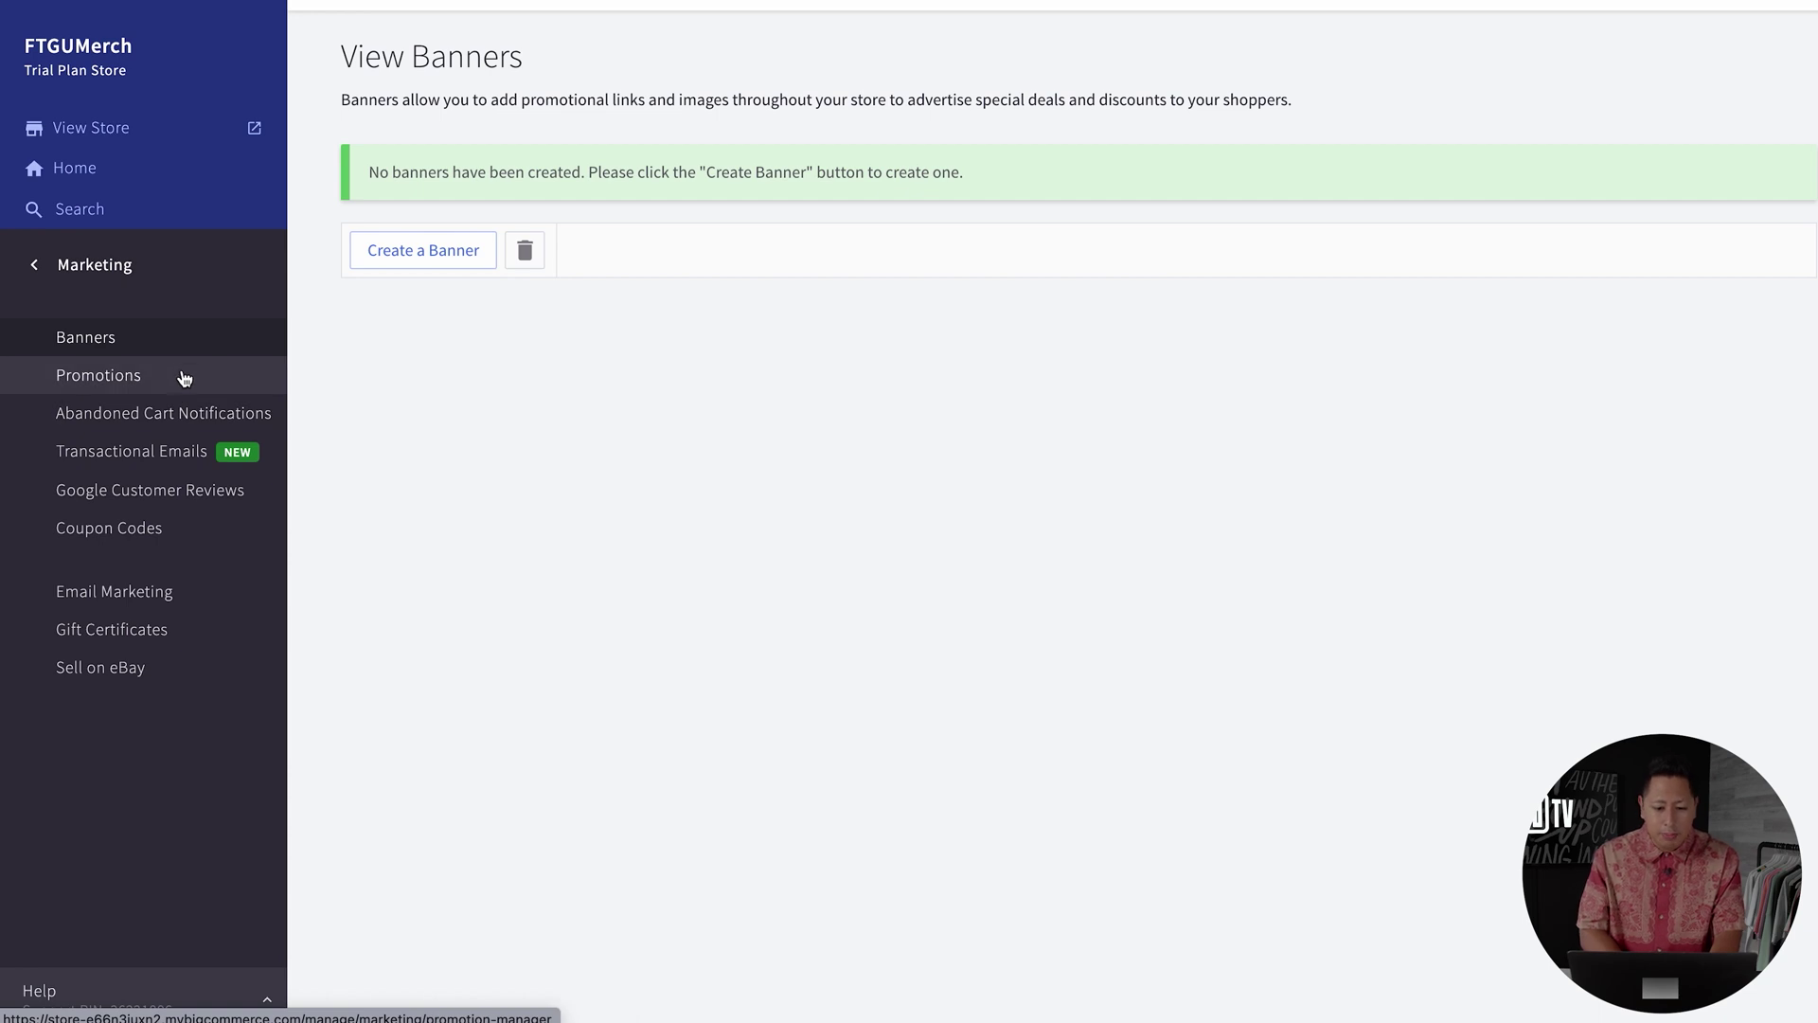
left_click(382, 254)
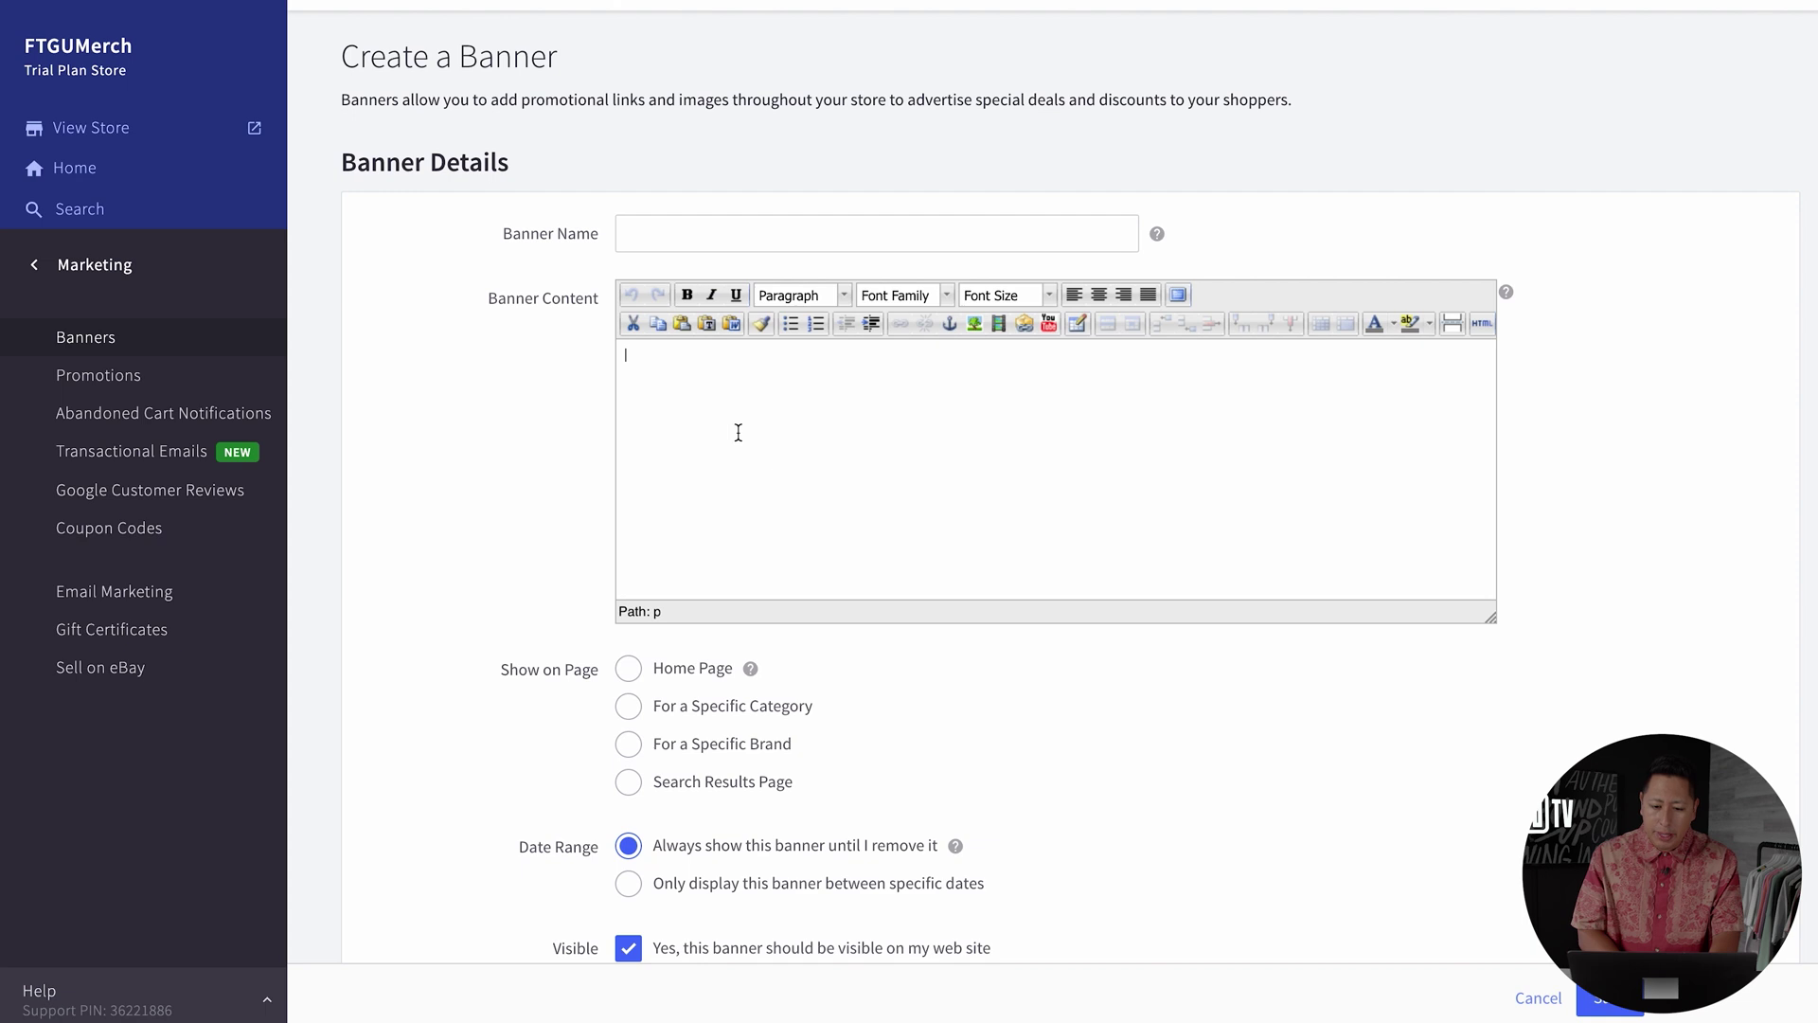
scroll(654, 676, "down", 1)
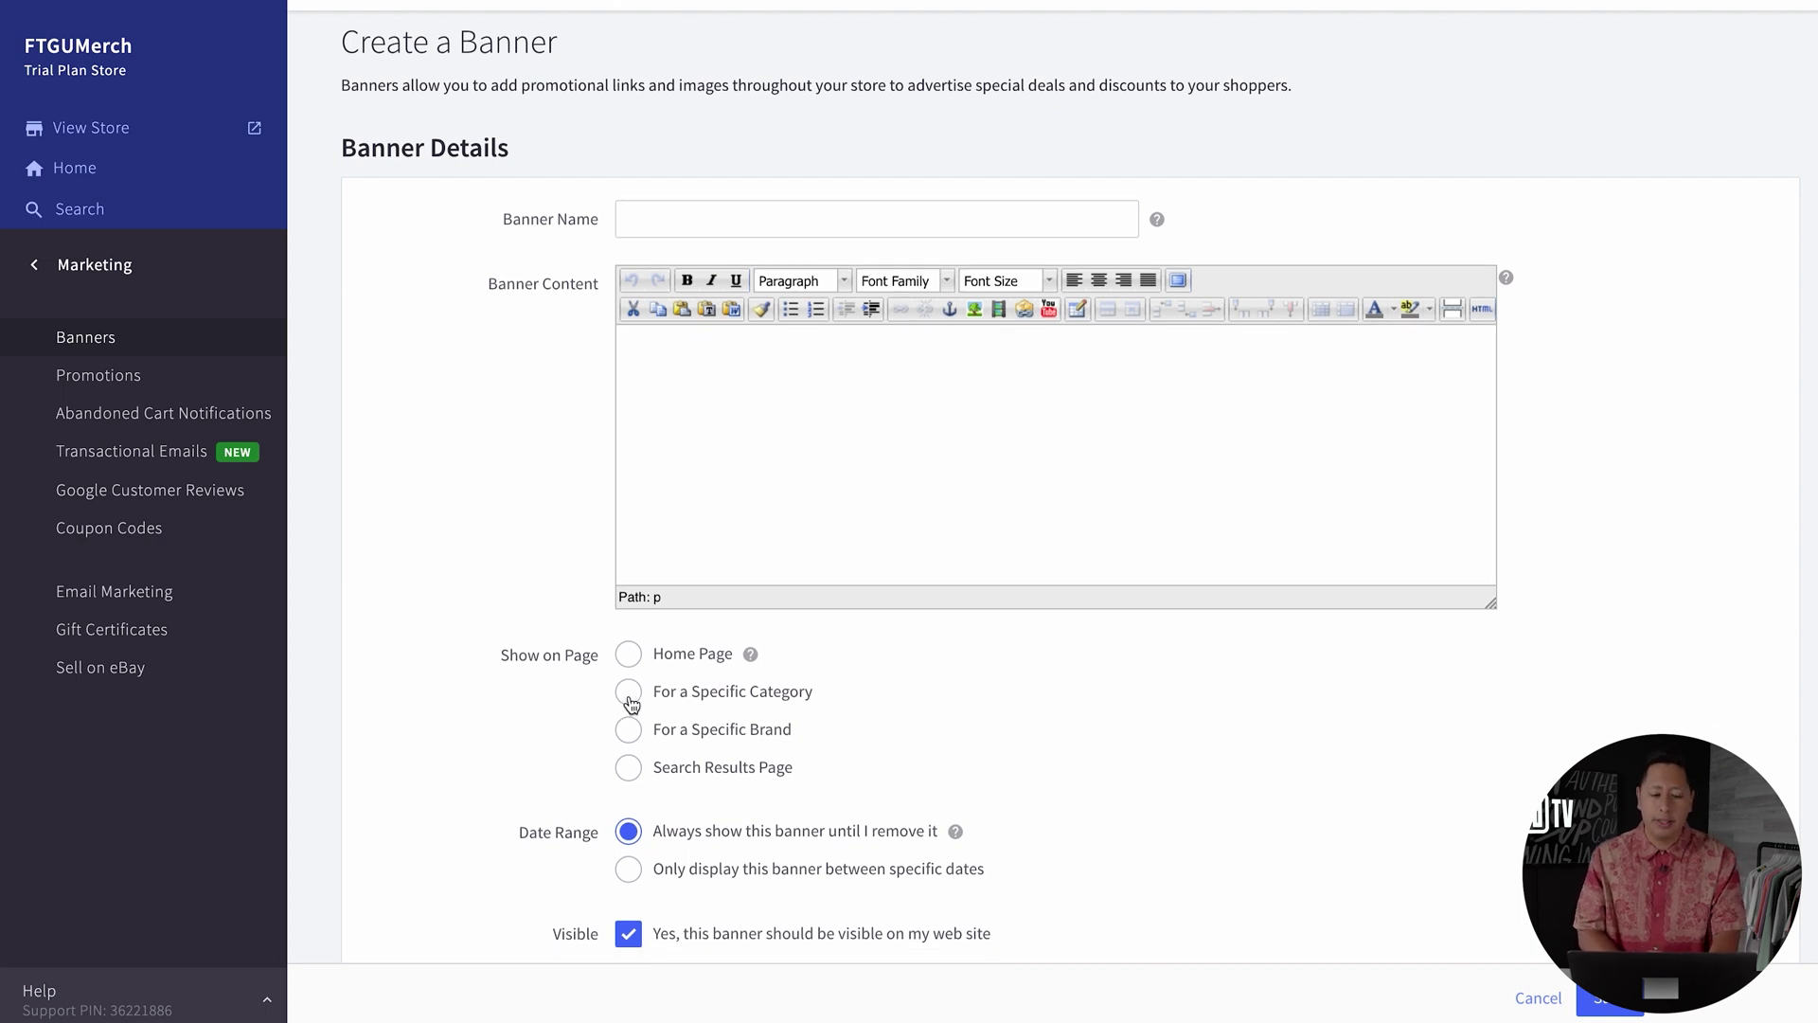
Insert poster-on-wall.png into the banner content and centre it.
left_click(628, 696)
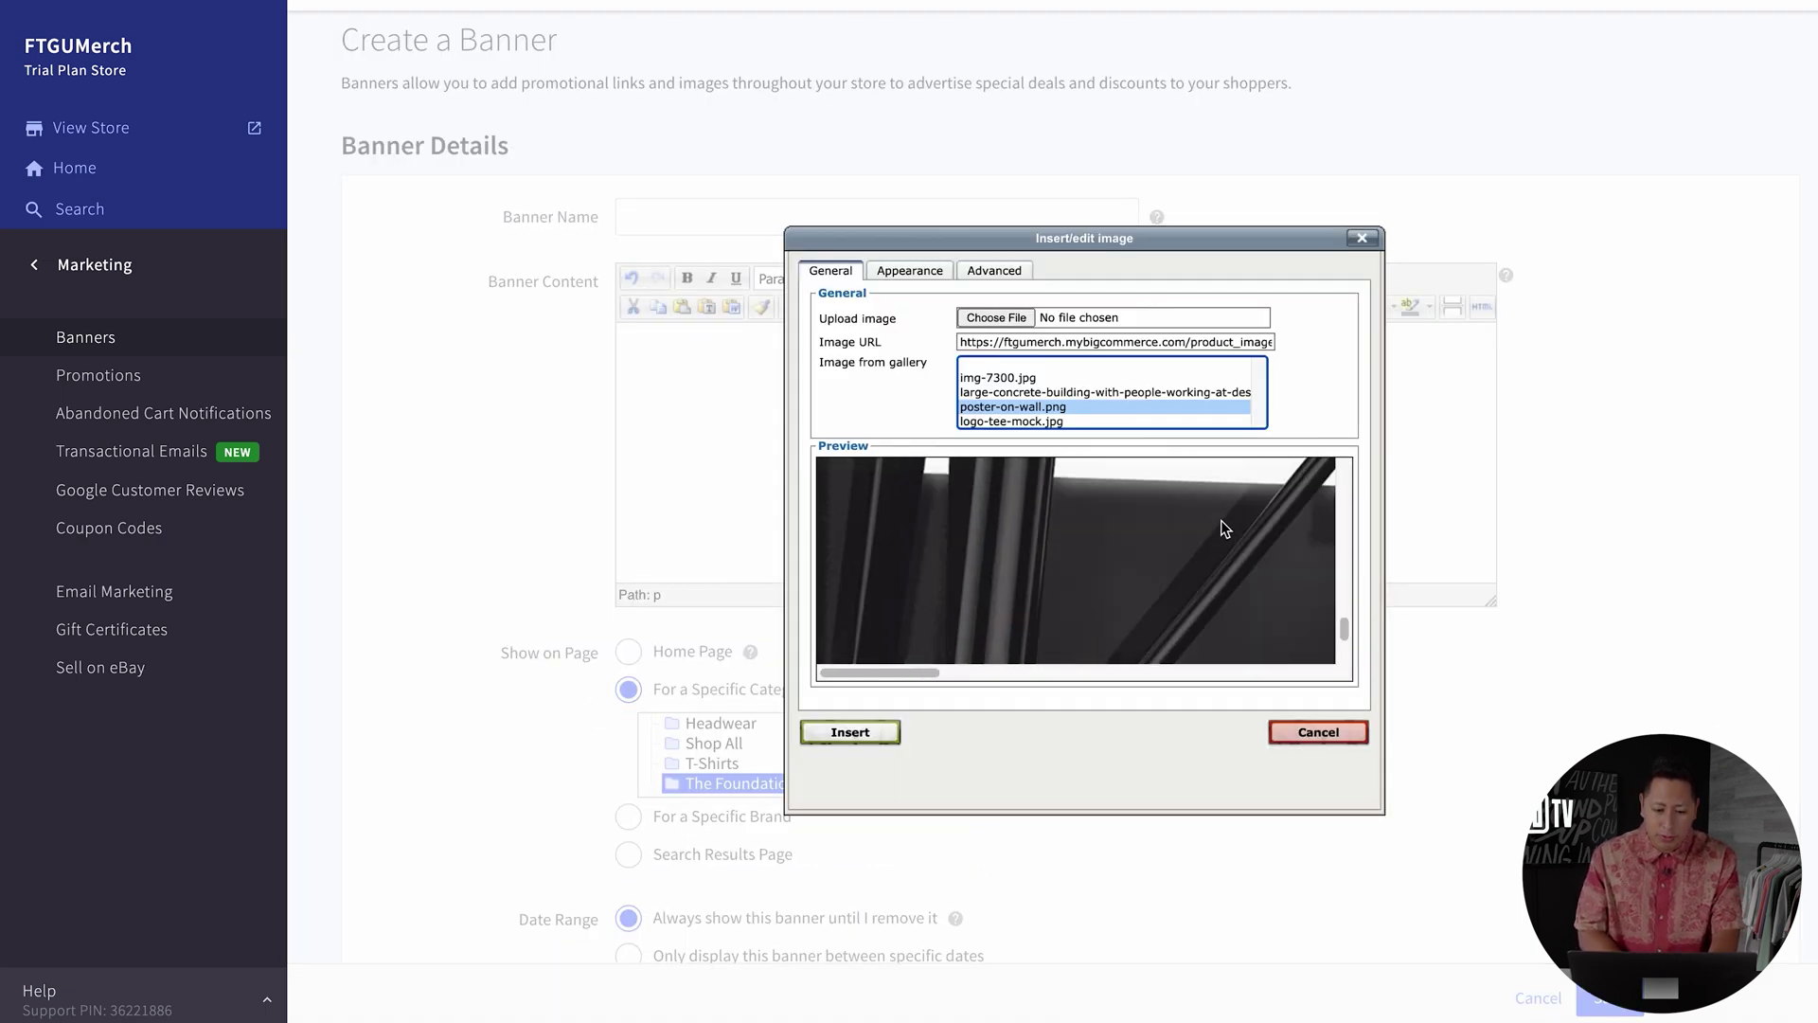
scroll(1225, 528, "down", 2)
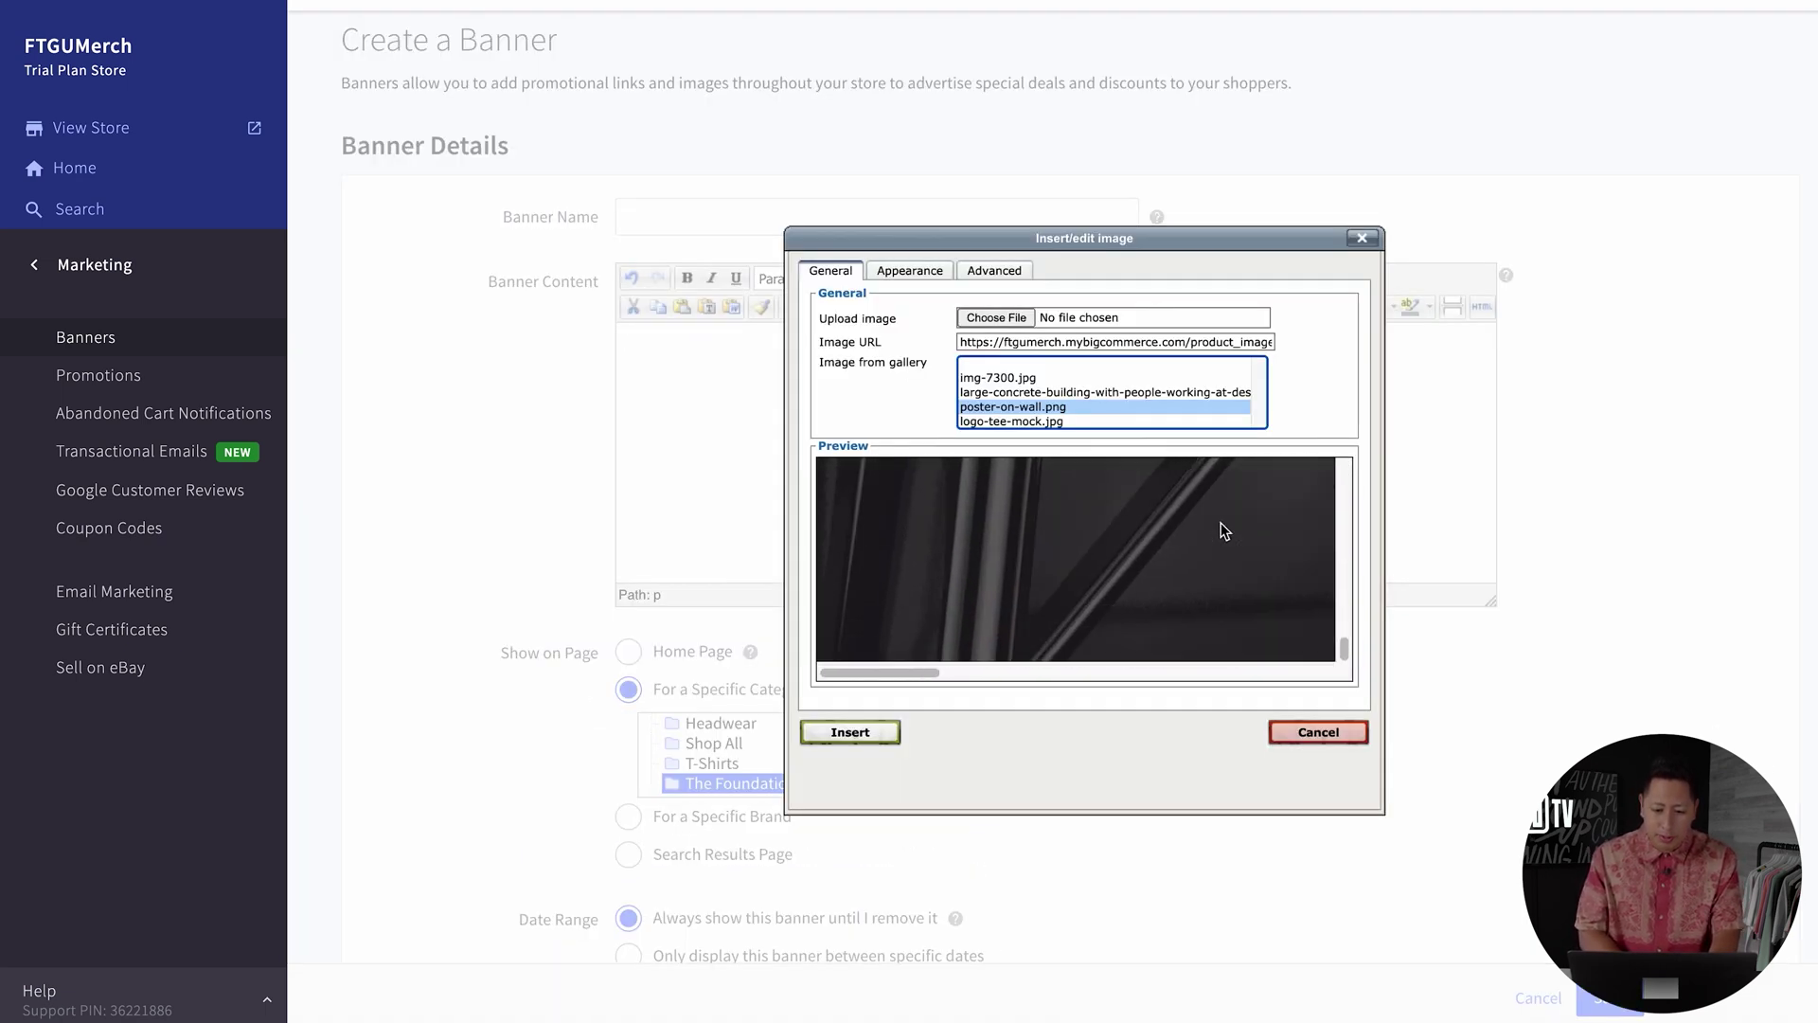
left_click(866, 736)
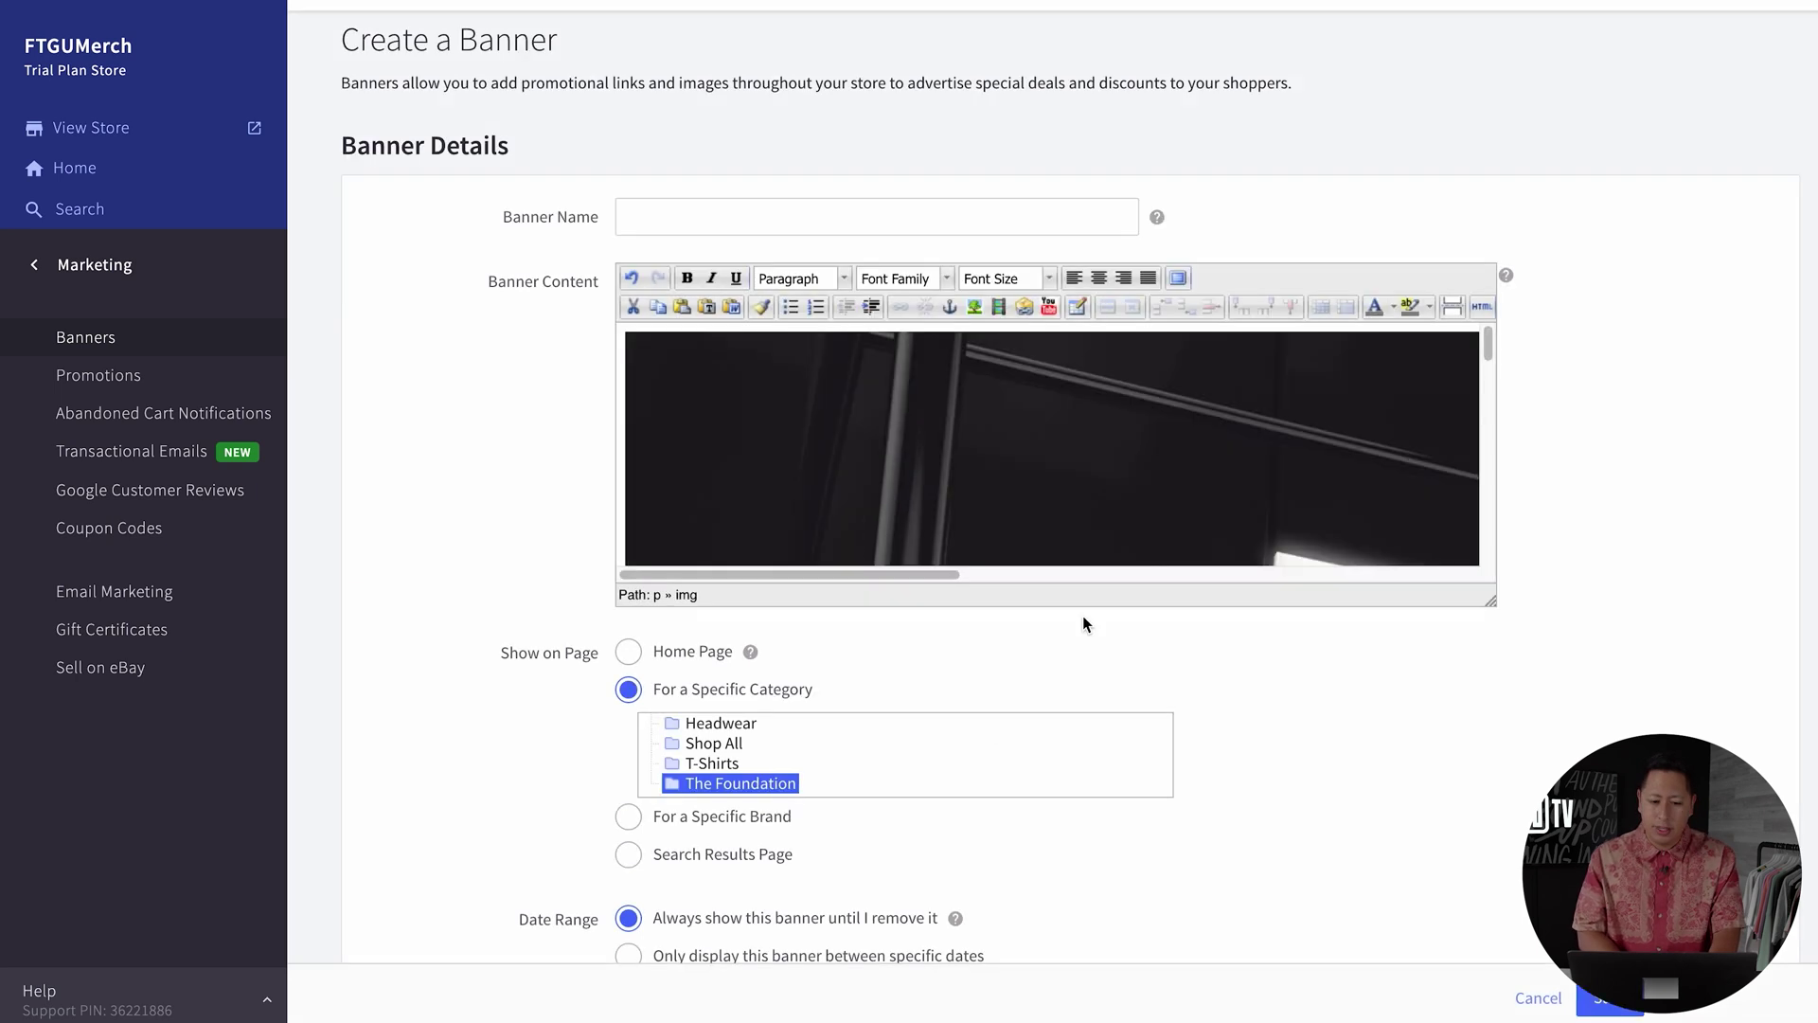
scroll(1010, 391, "down", 5)
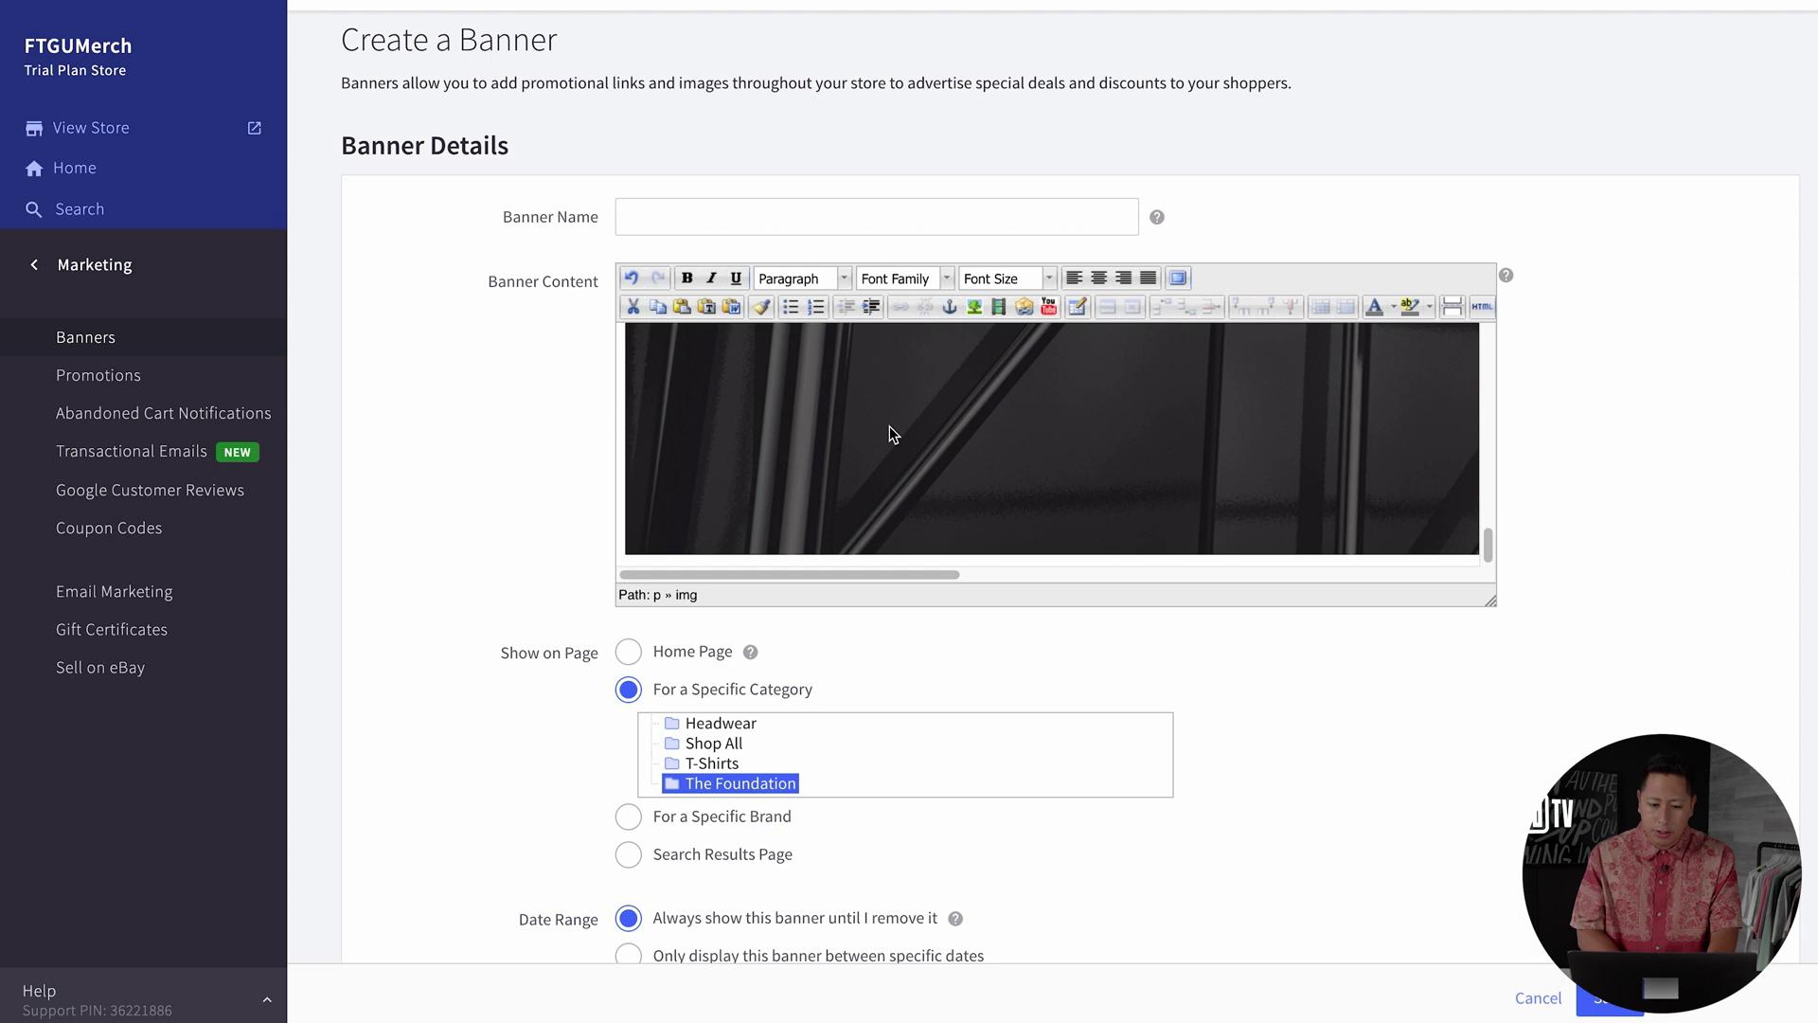
scroll(962, 426, "up", 5)
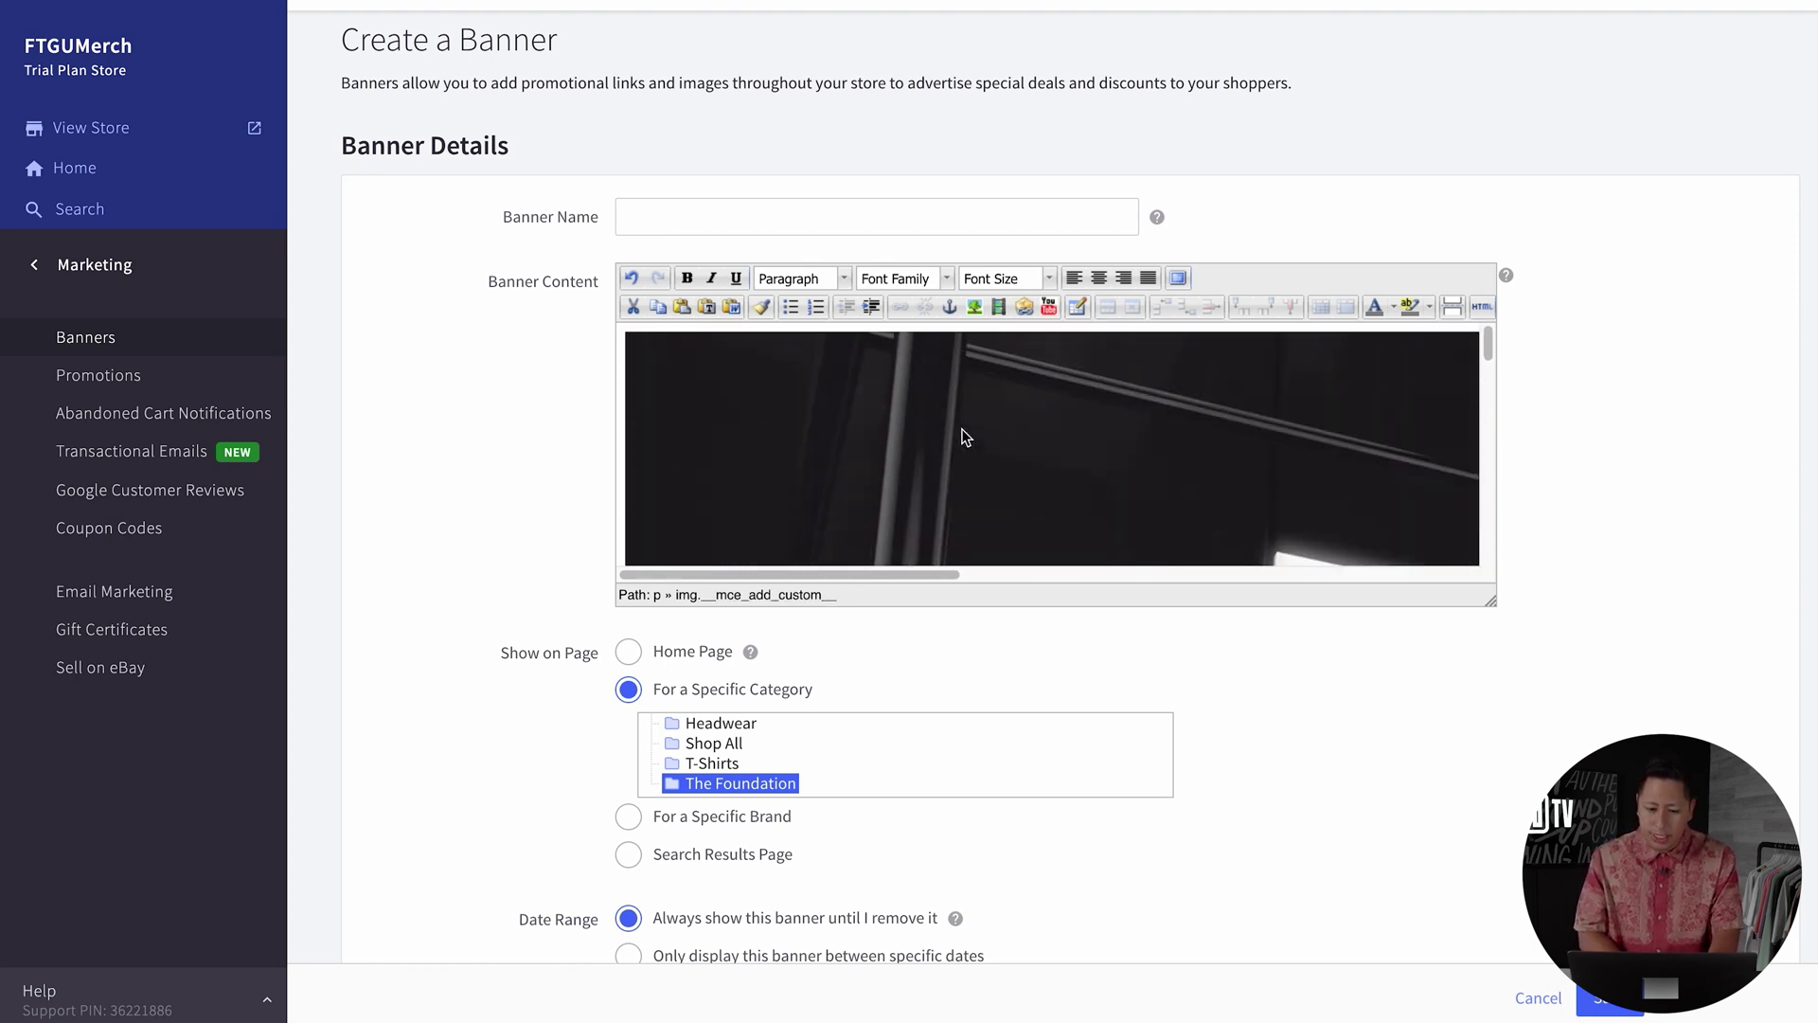
scroll(1794, 540, "down", 1)
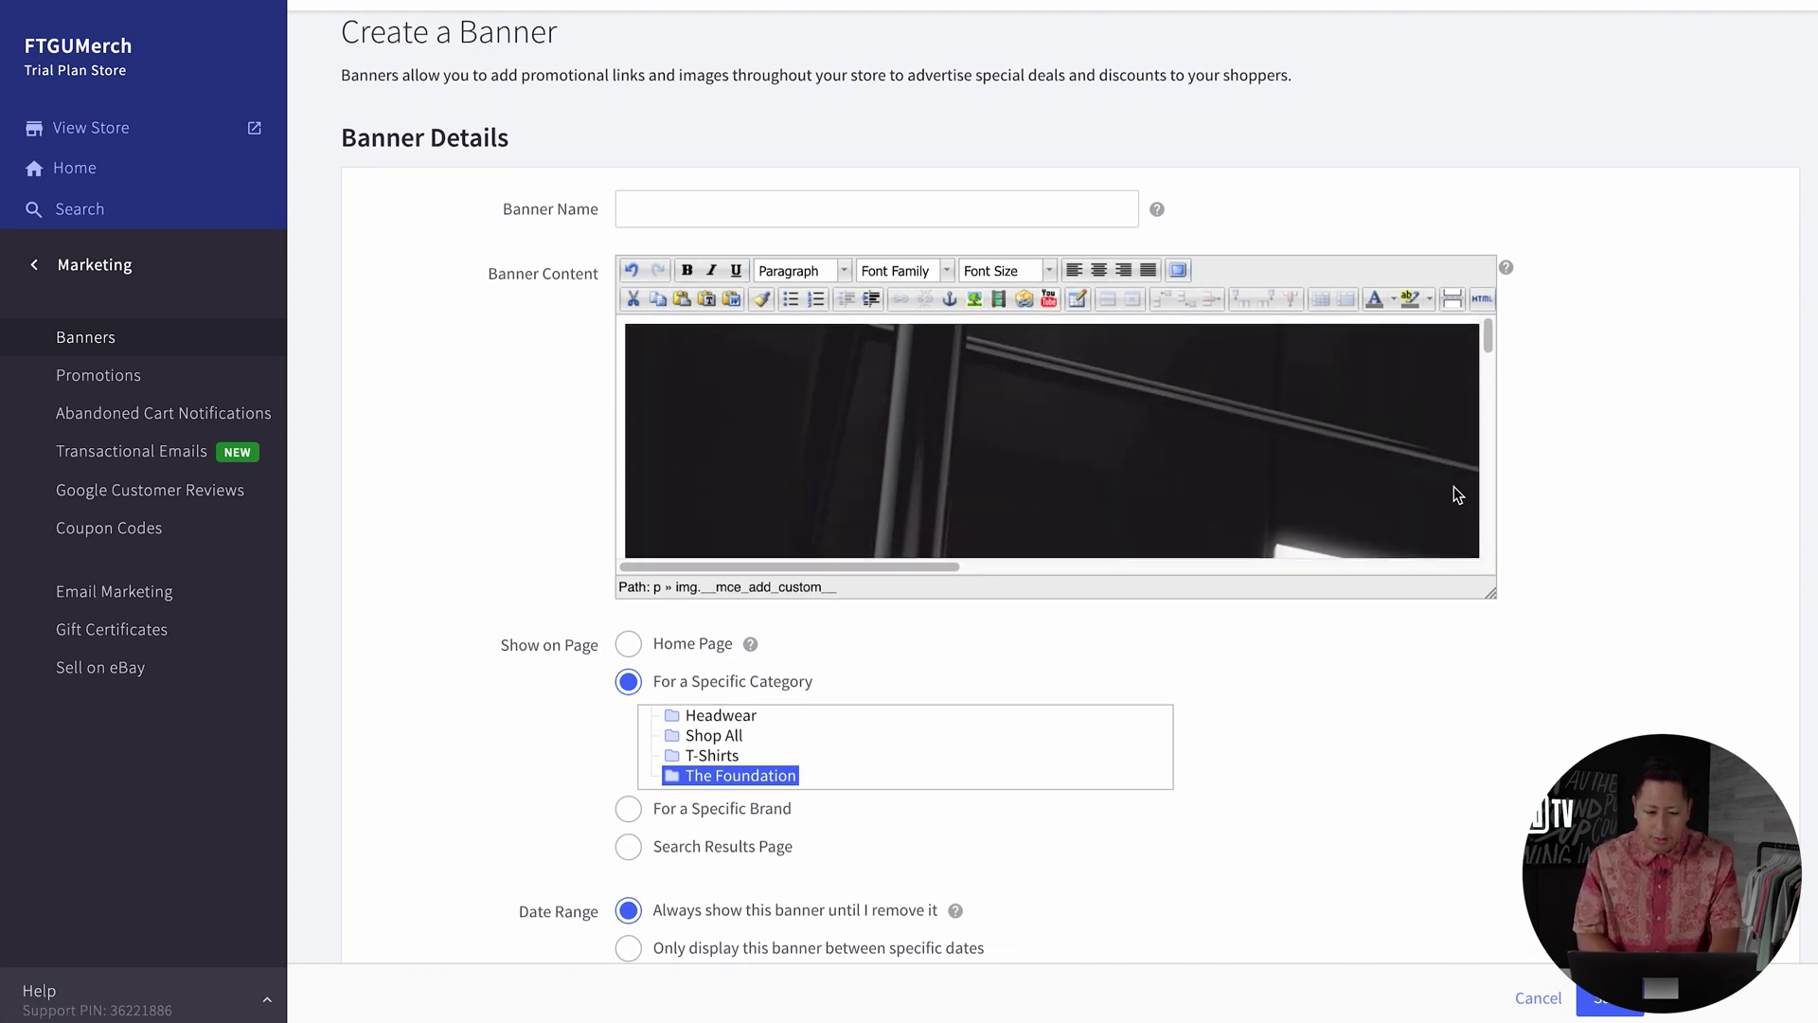
left_click(1092, 271)
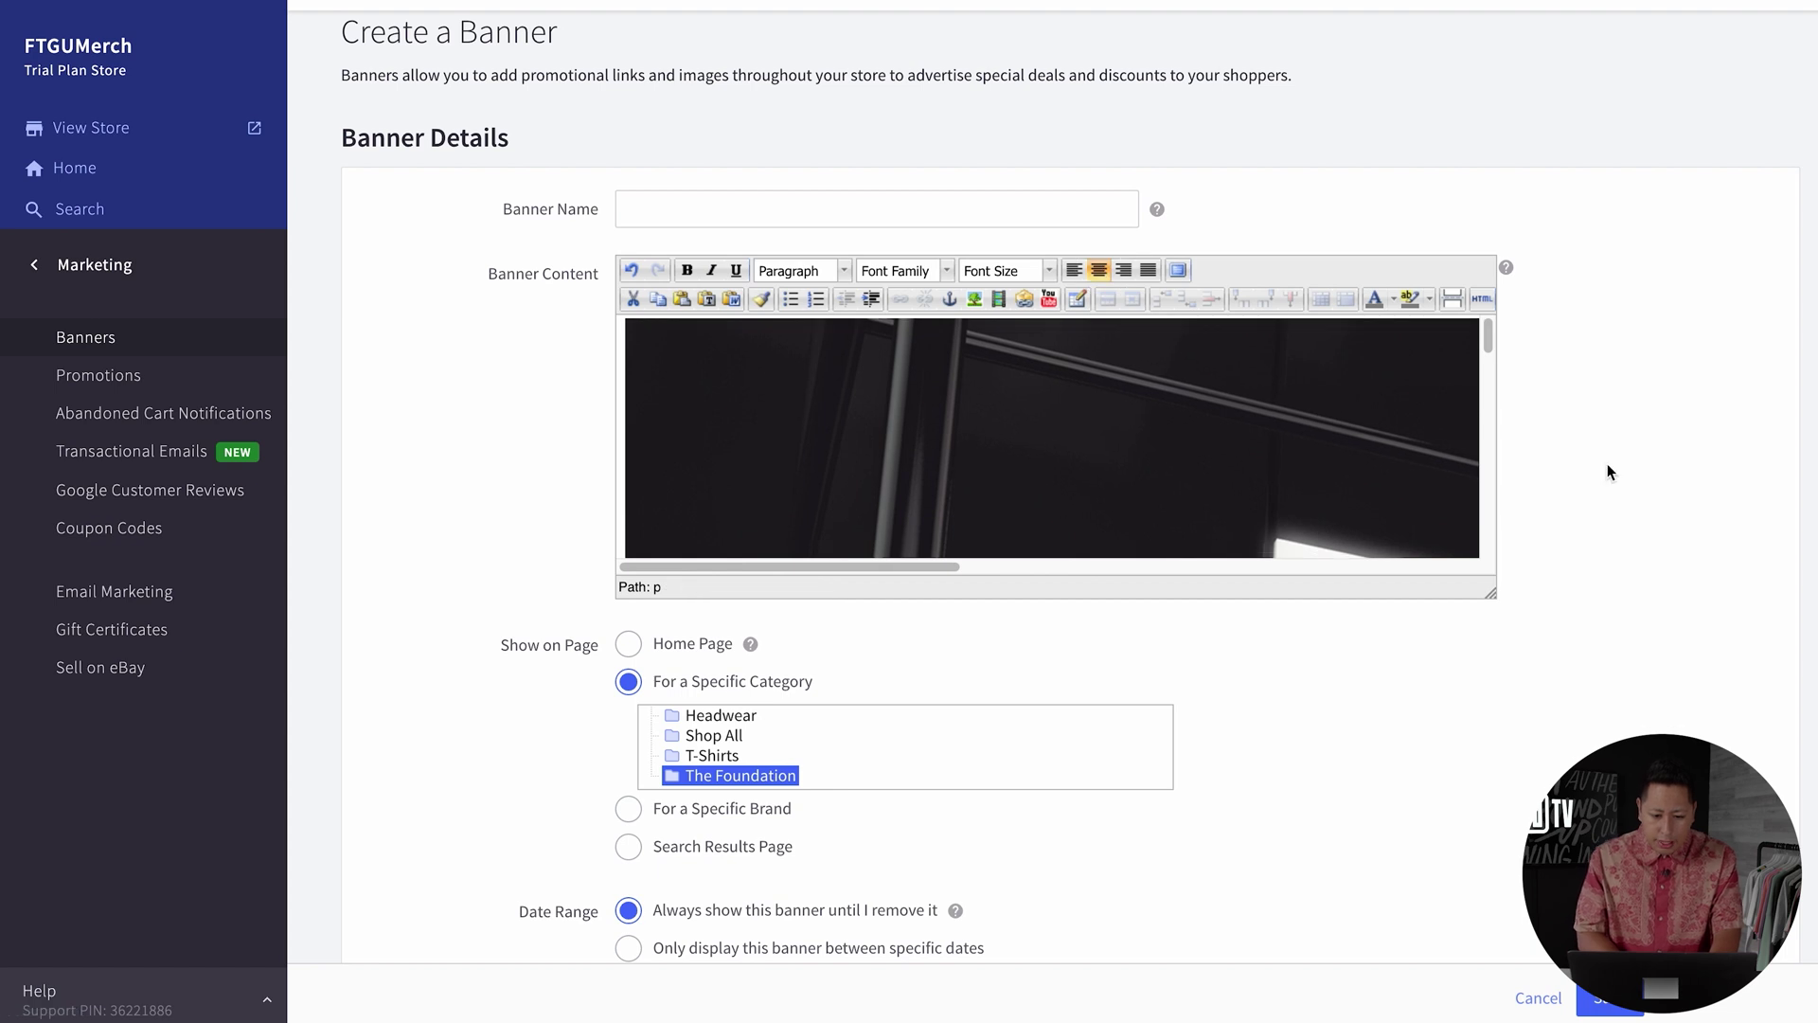
scroll(1607, 467, "down", 4)
Save the FTGU Foundation Promo banner and verify it on The Foundation category page.
left_click(1607, 998)
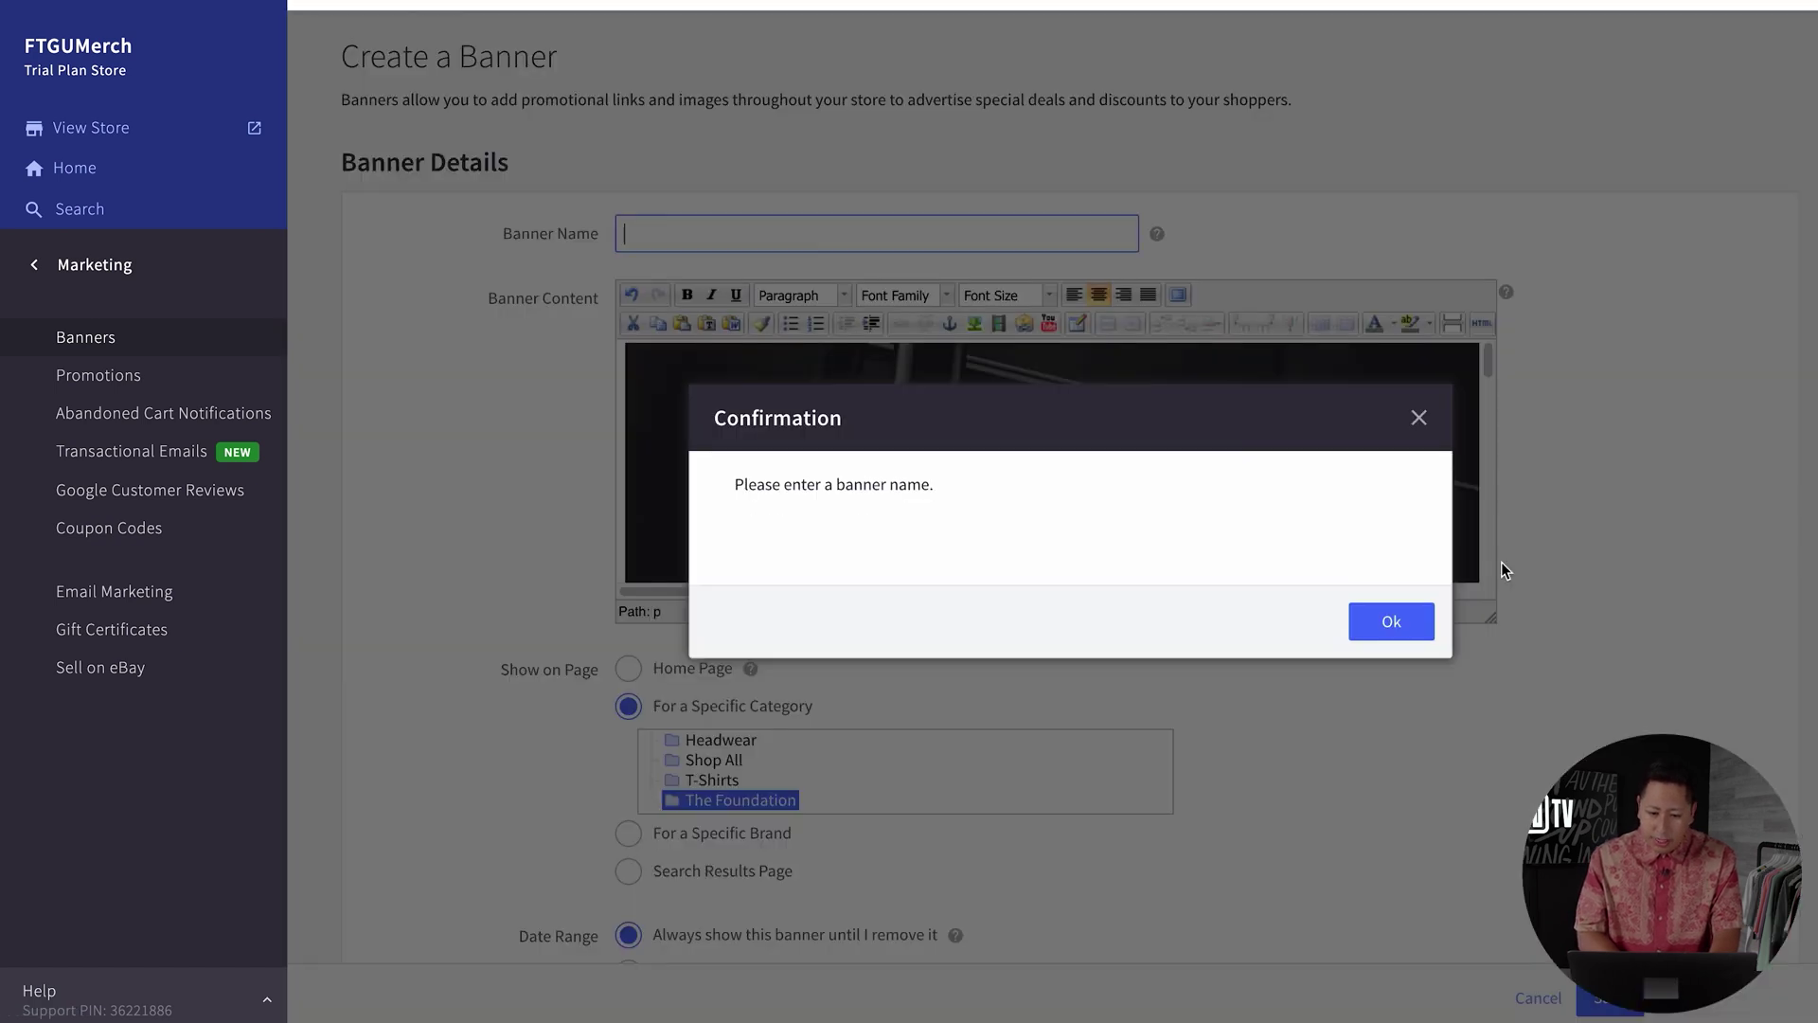
left_click(1421, 624)
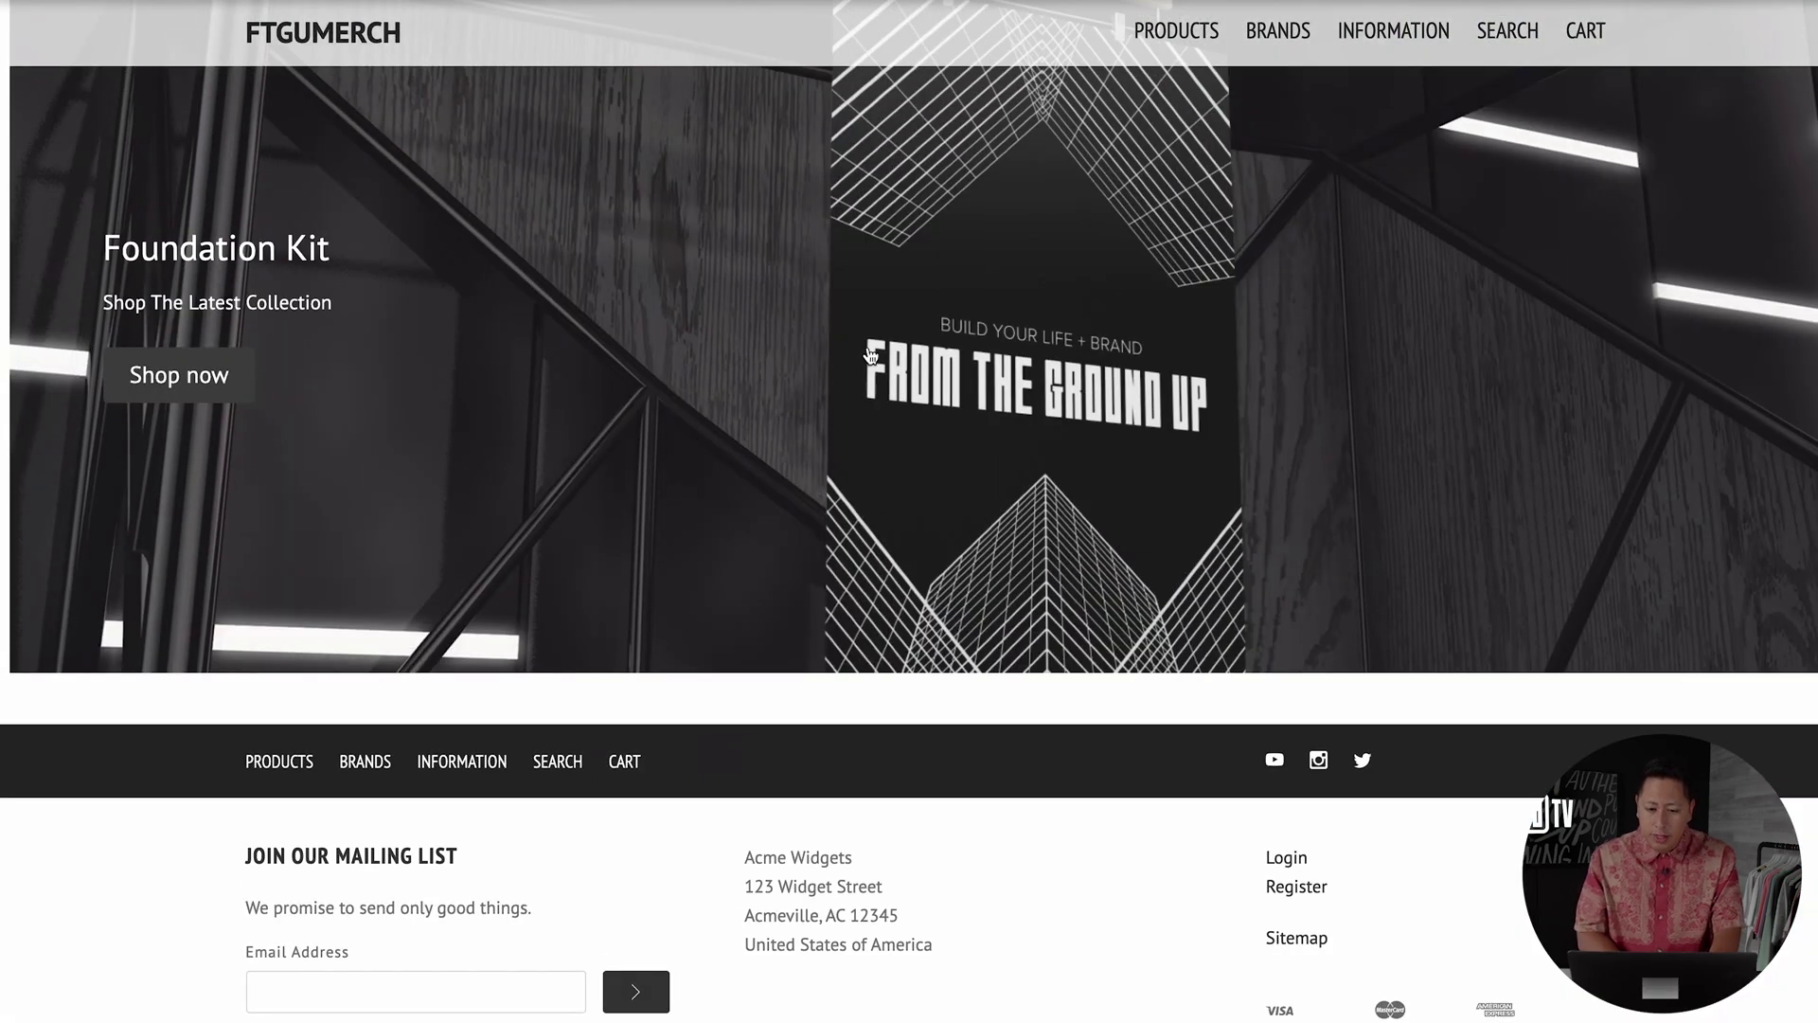
left_click(869, 355)
scroll(884, 281, "down", 6)
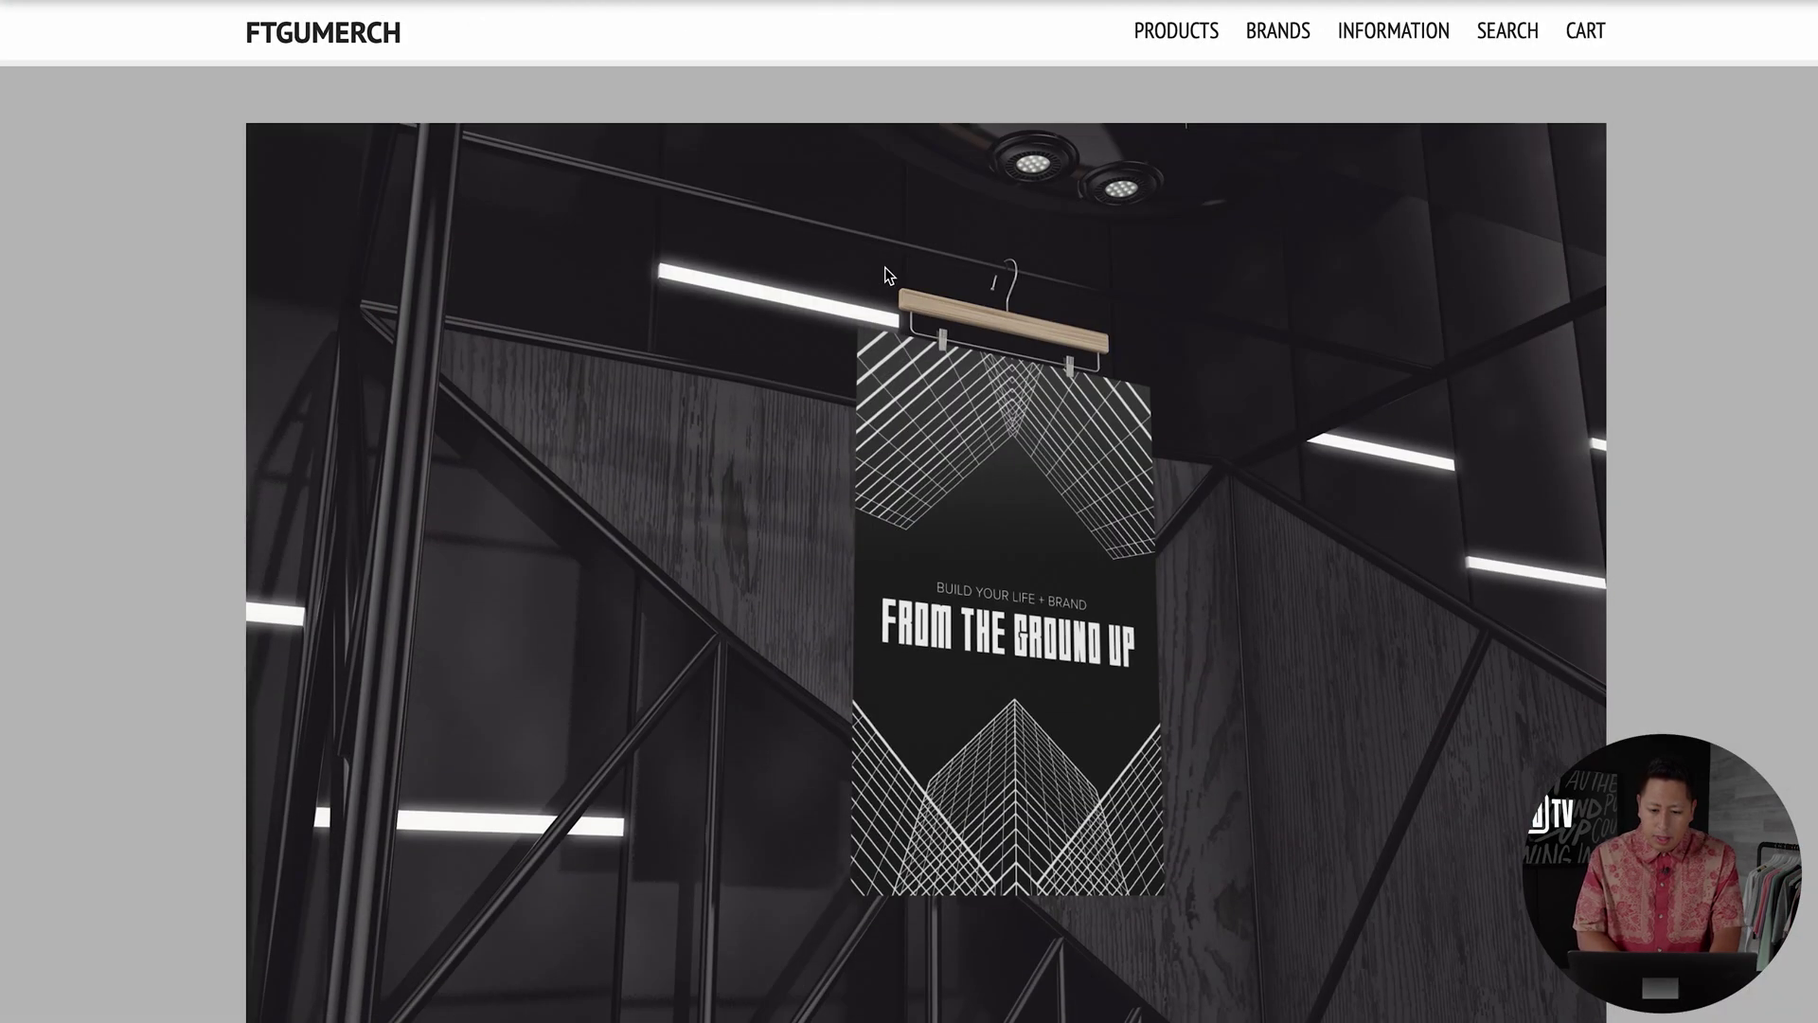
scroll(597, 466, "down", 4)
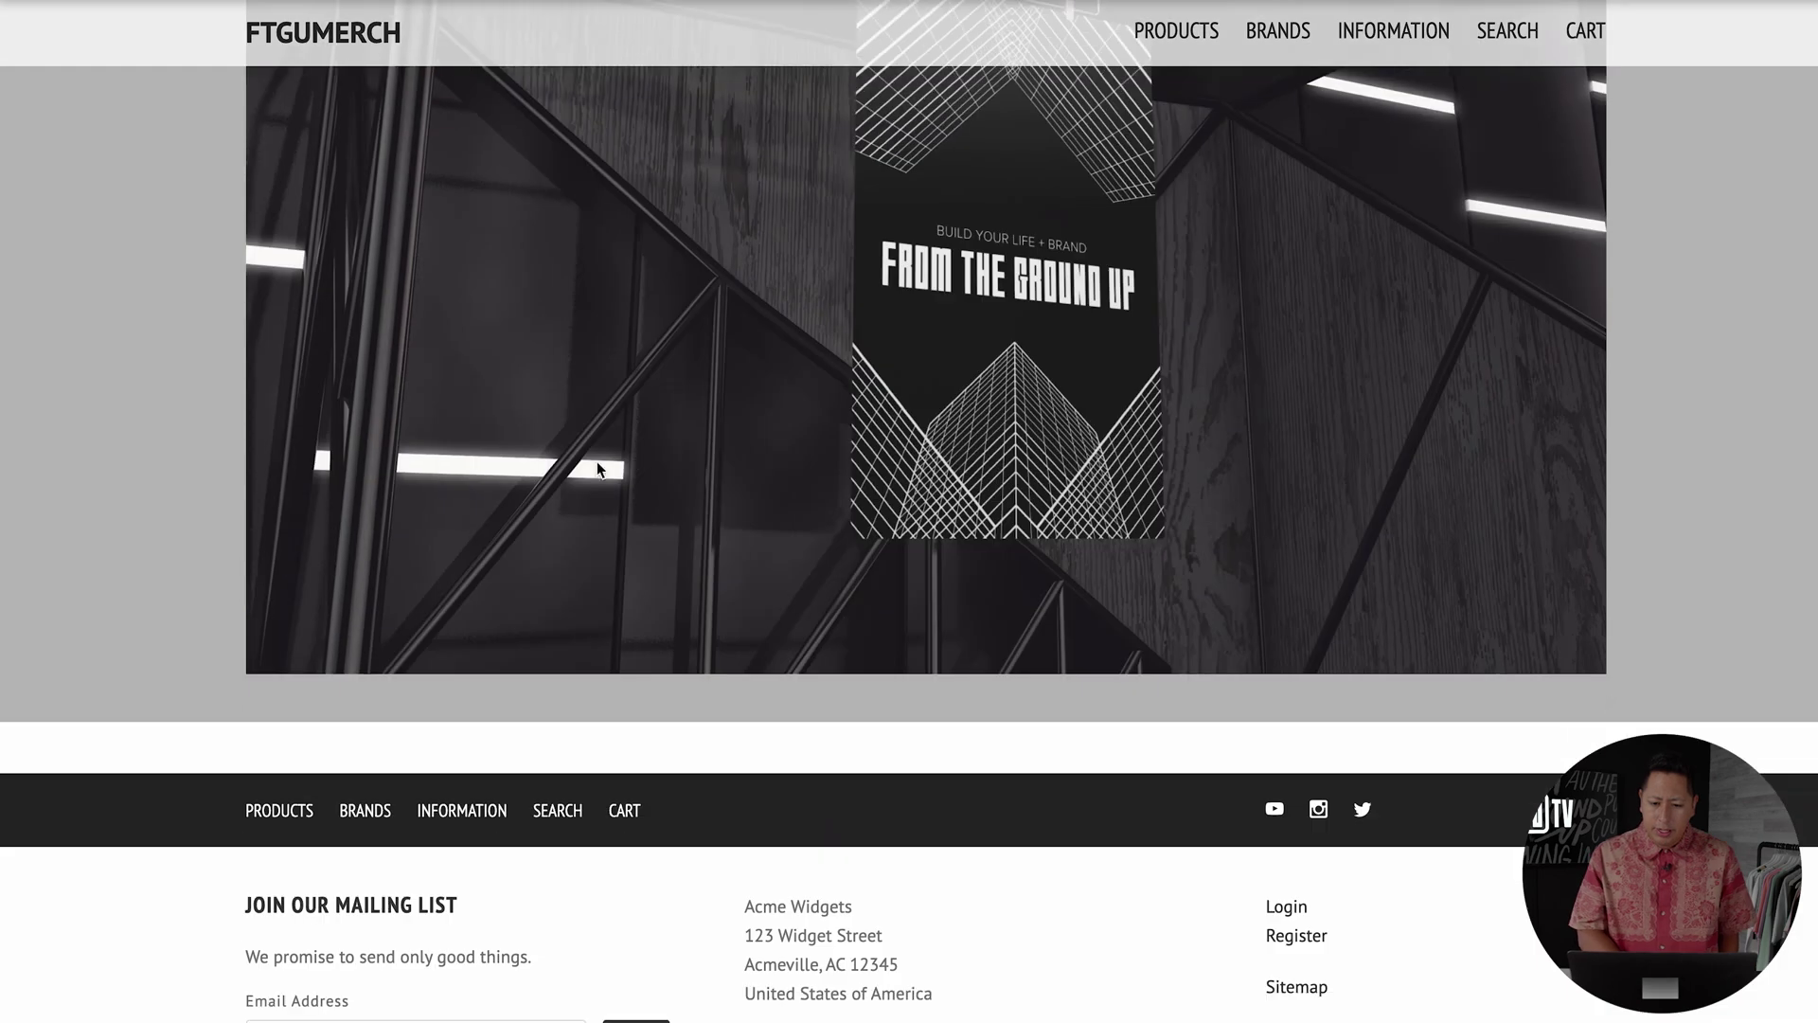
scroll(596, 466, "up", 4)
scroll(945, 701, "down", 4)
scroll(945, 700, "up", 5)
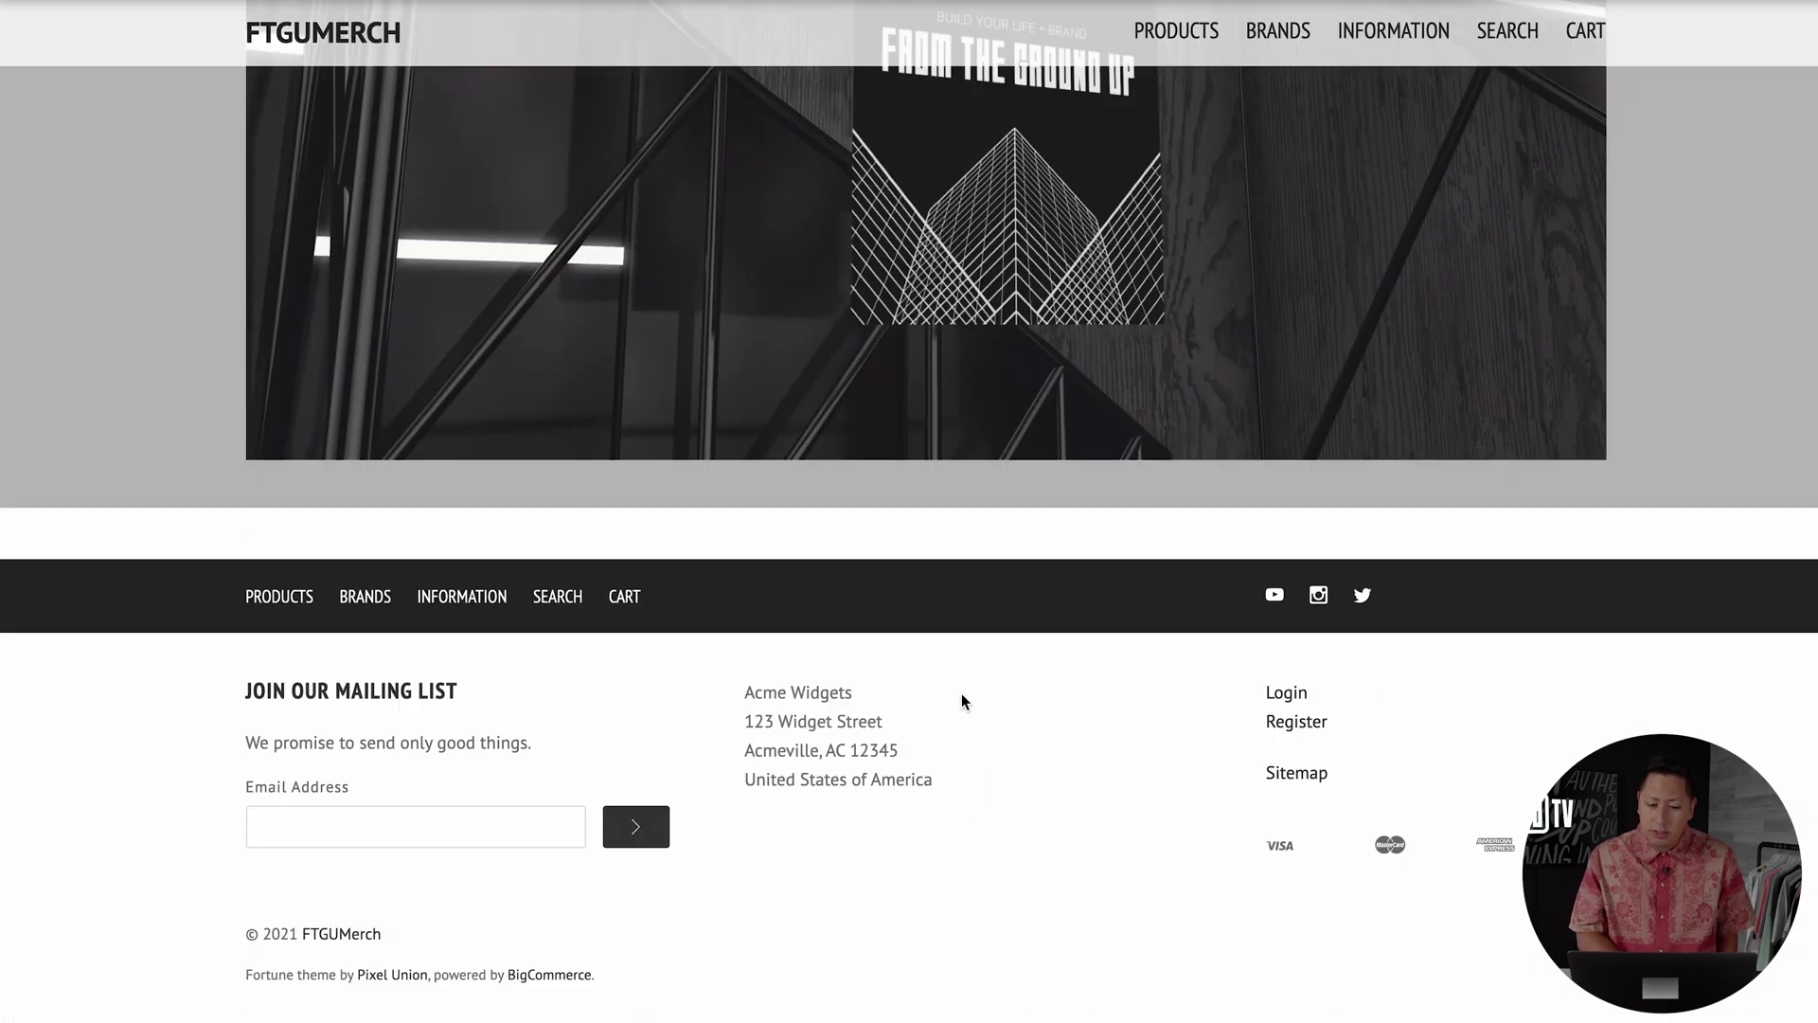
scroll(963, 693, "up", 5)
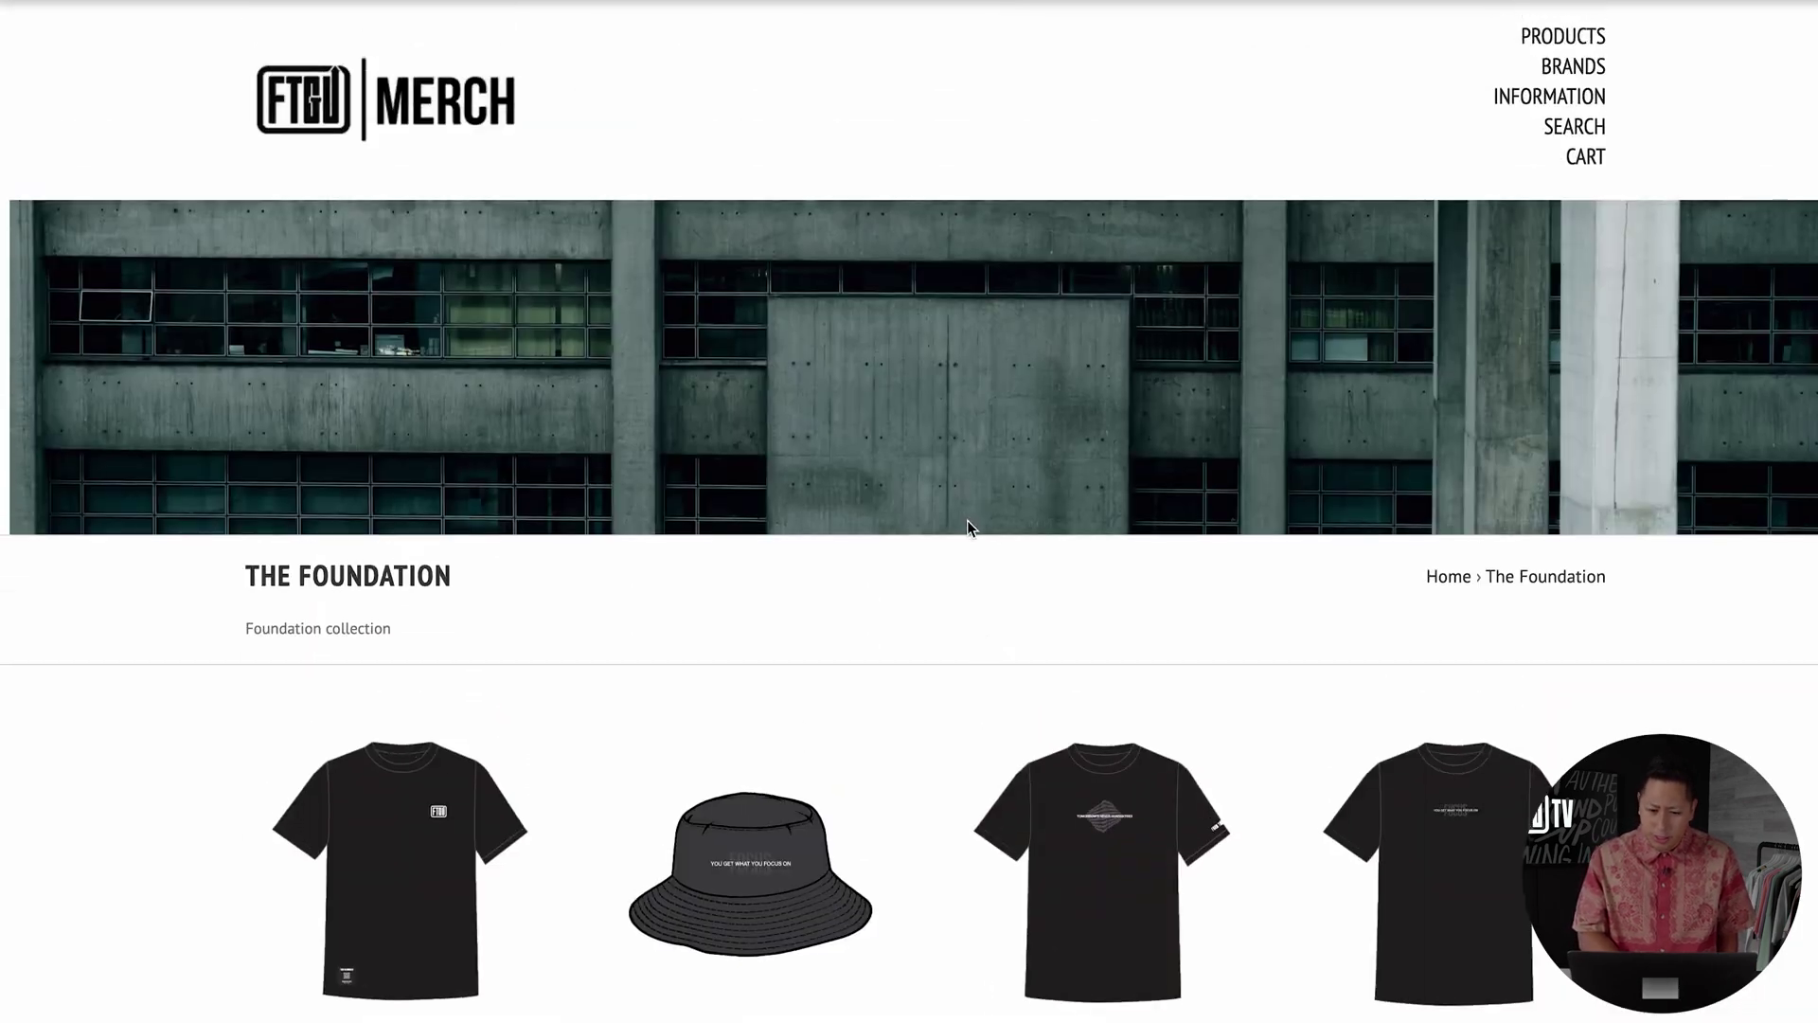
scroll(985, 137, "down", 15)
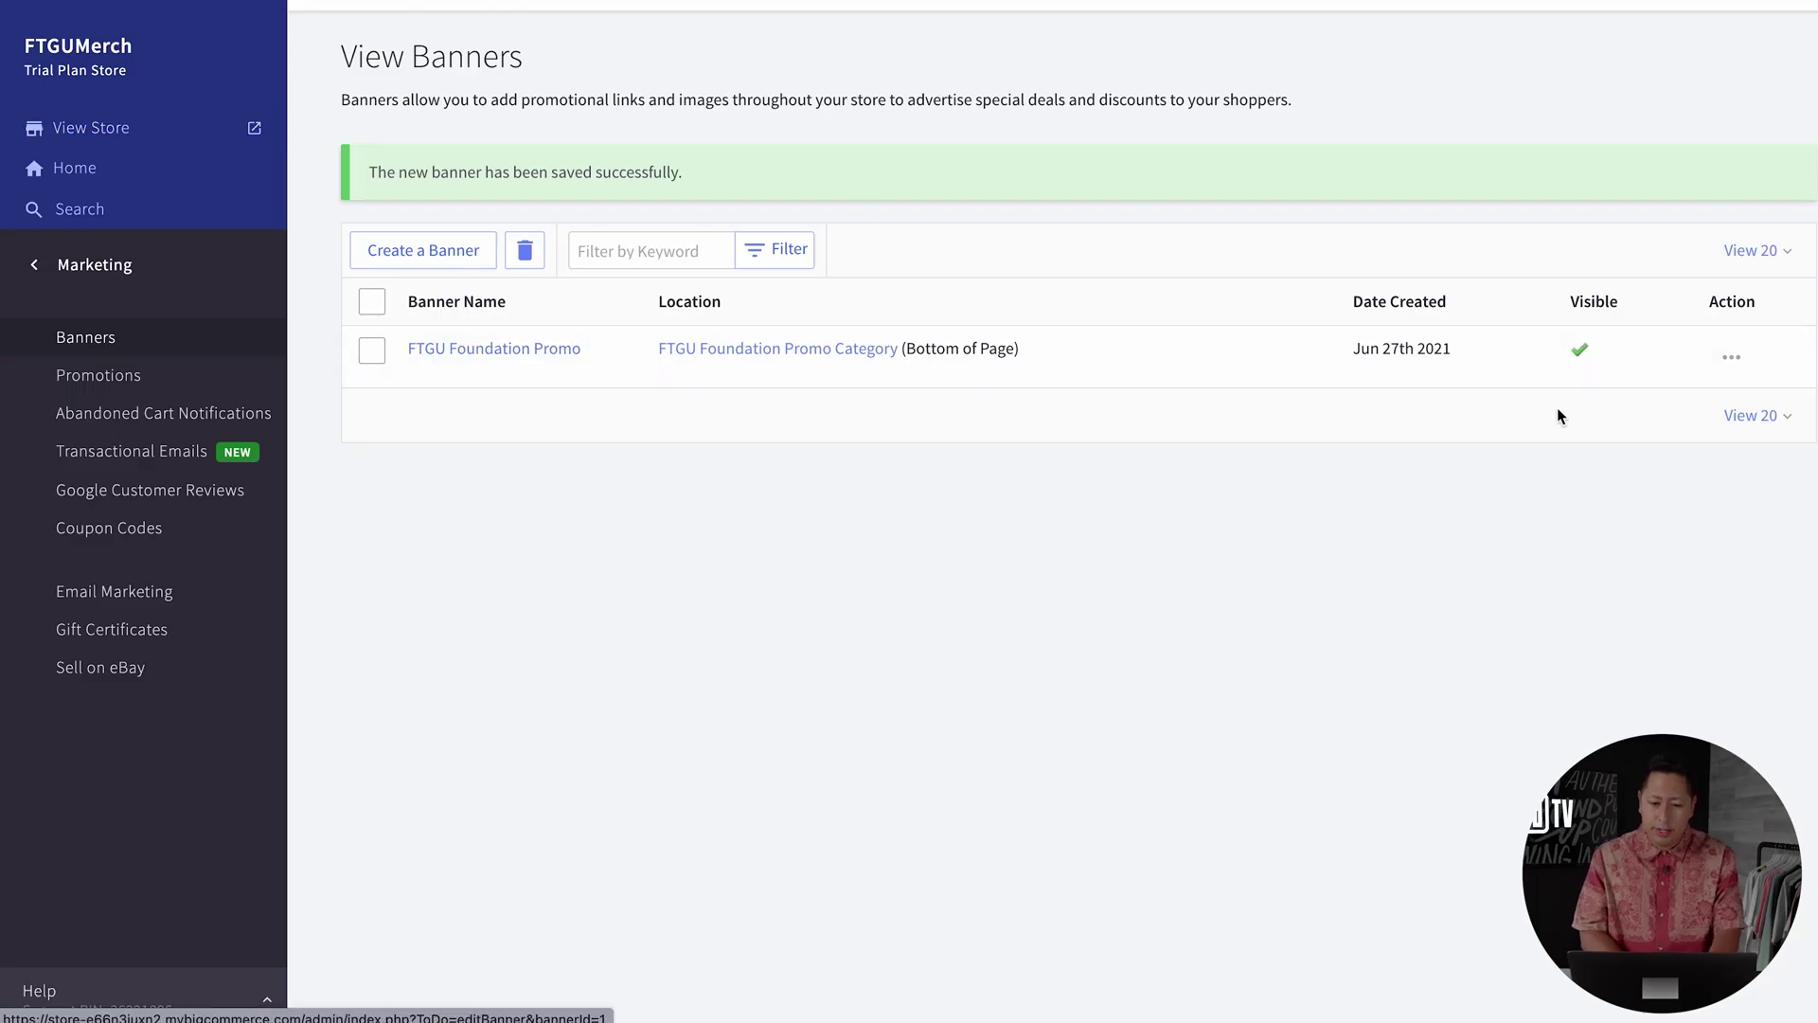
left_click(1756, 358)
Edit the FTGU Foundation Promo banner and confirm its location stays at the bottom of the page.
left_click(1732, 402)
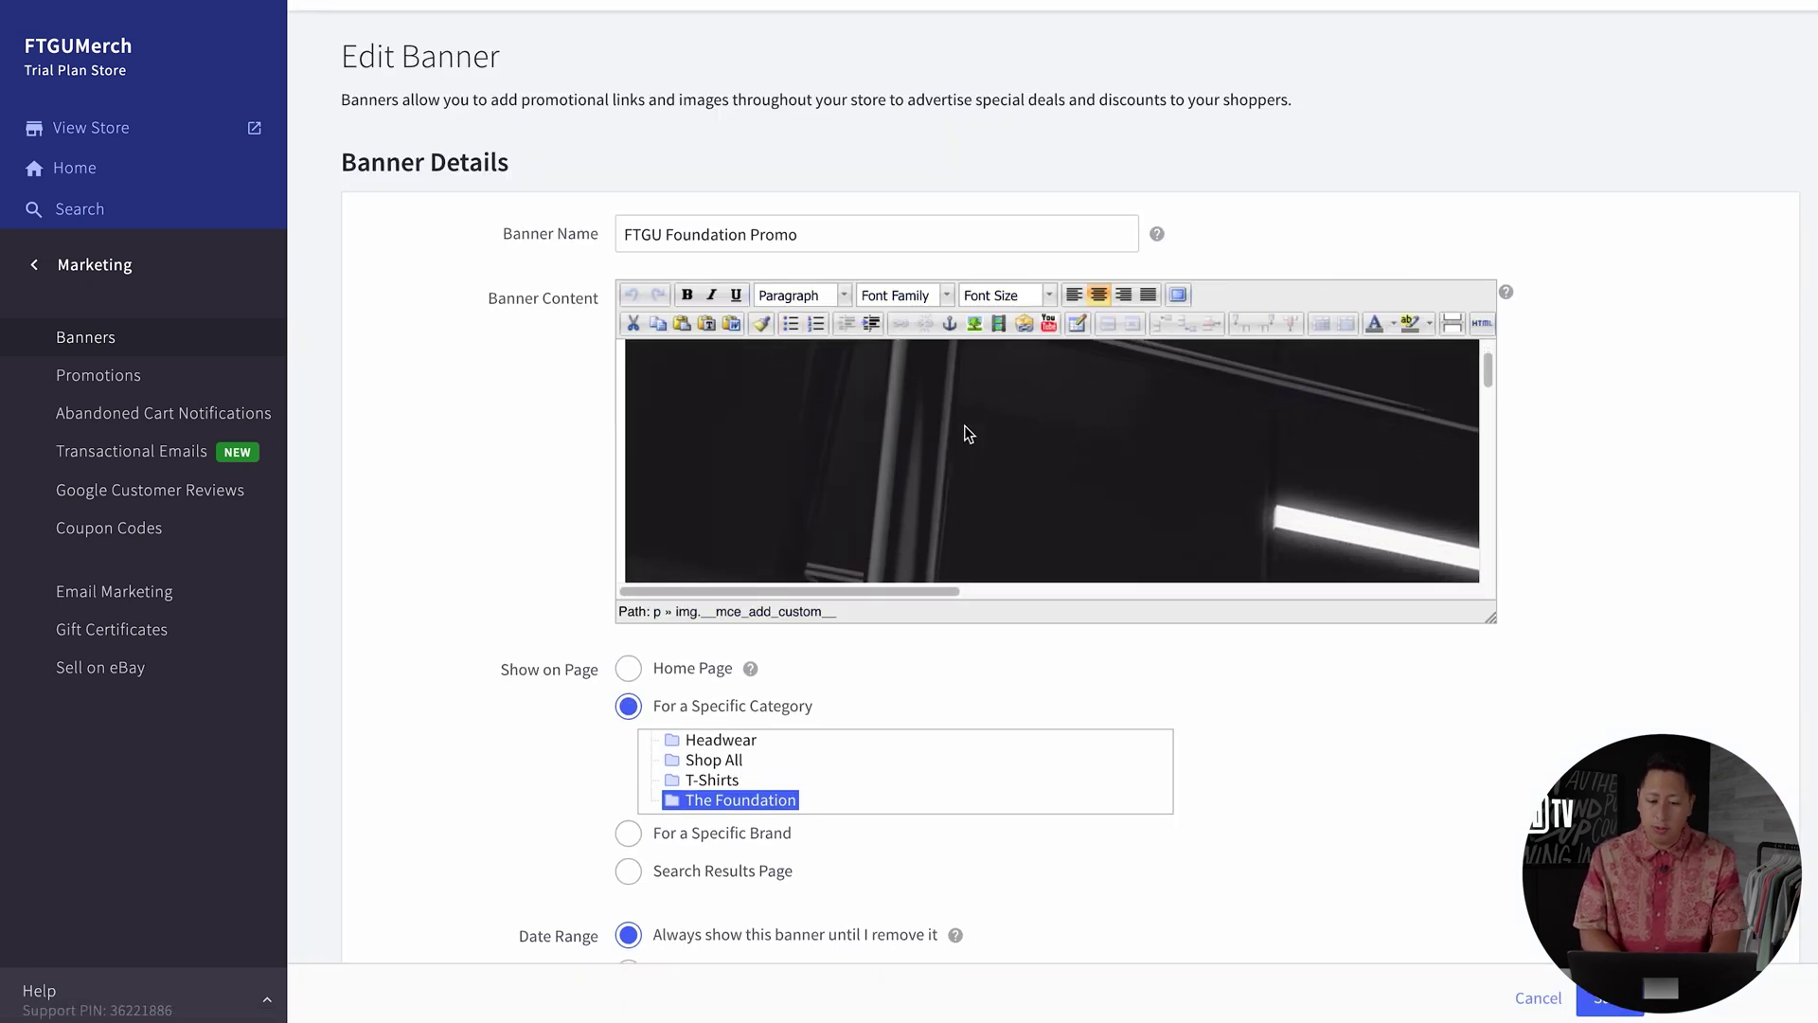
scroll(1159, 426, "down", 3)
scroll(968, 686, "down", 2)
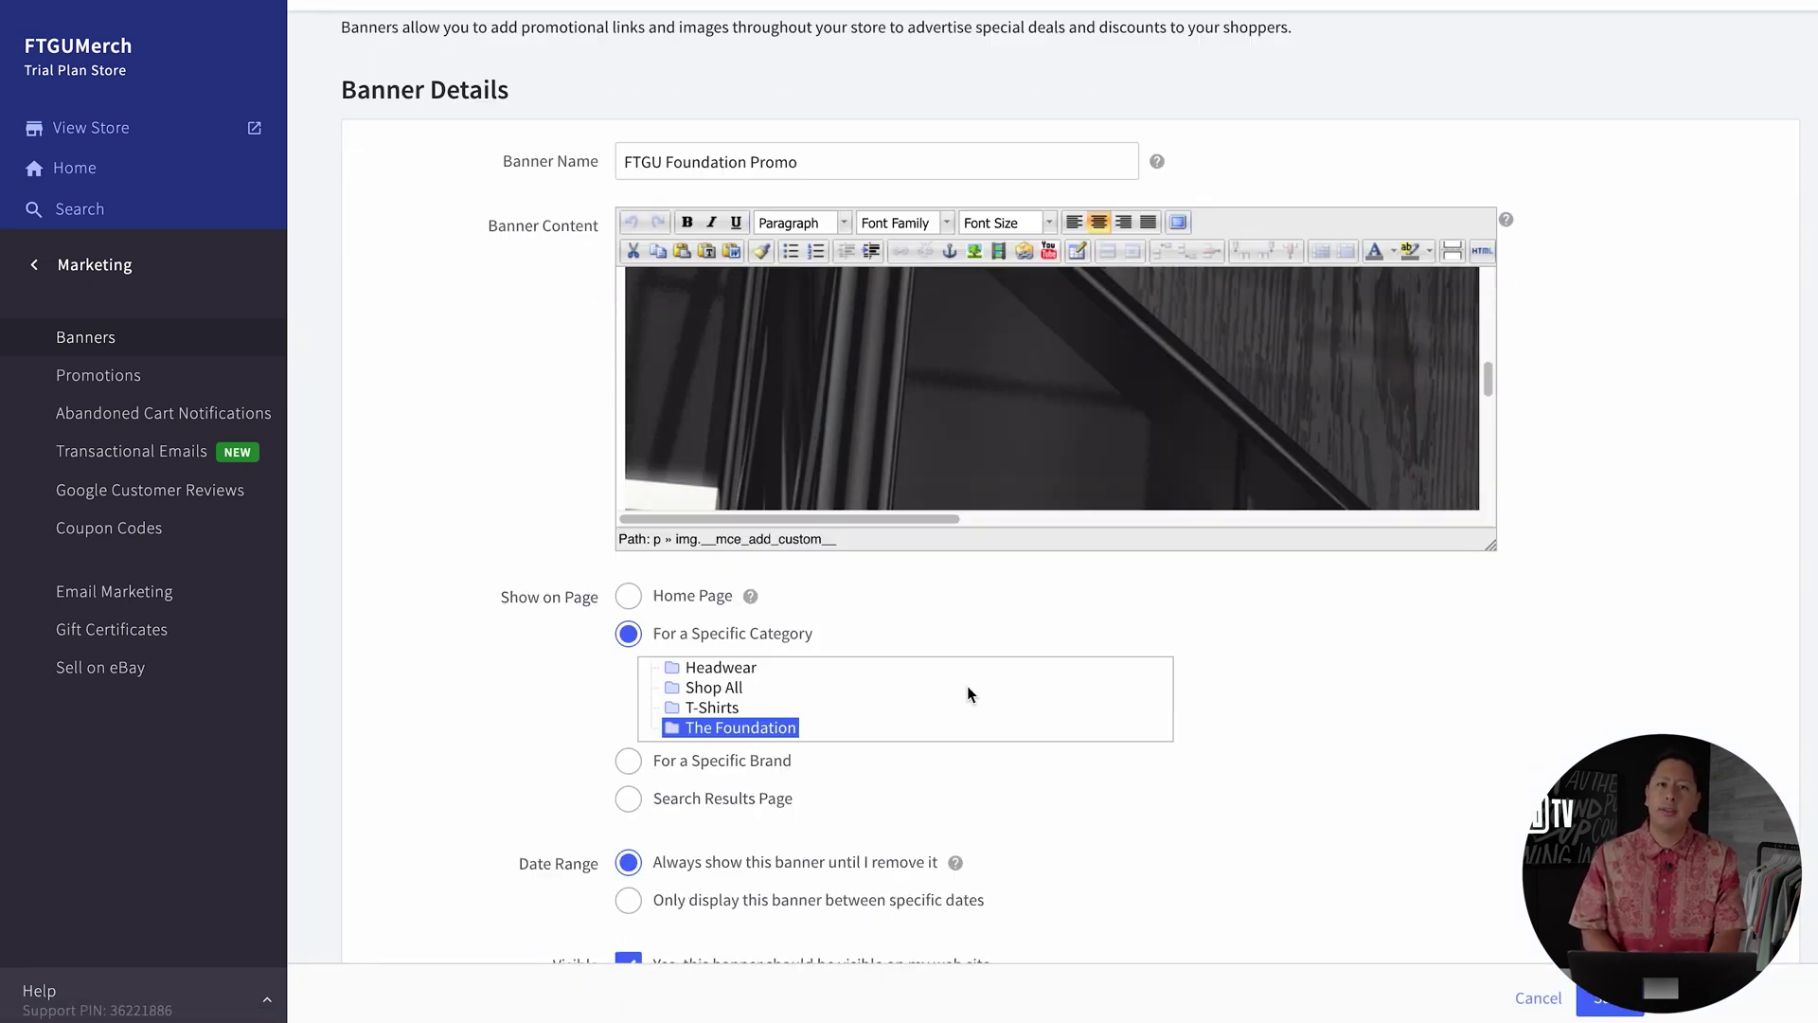
scroll(647, 502, "down", 2)
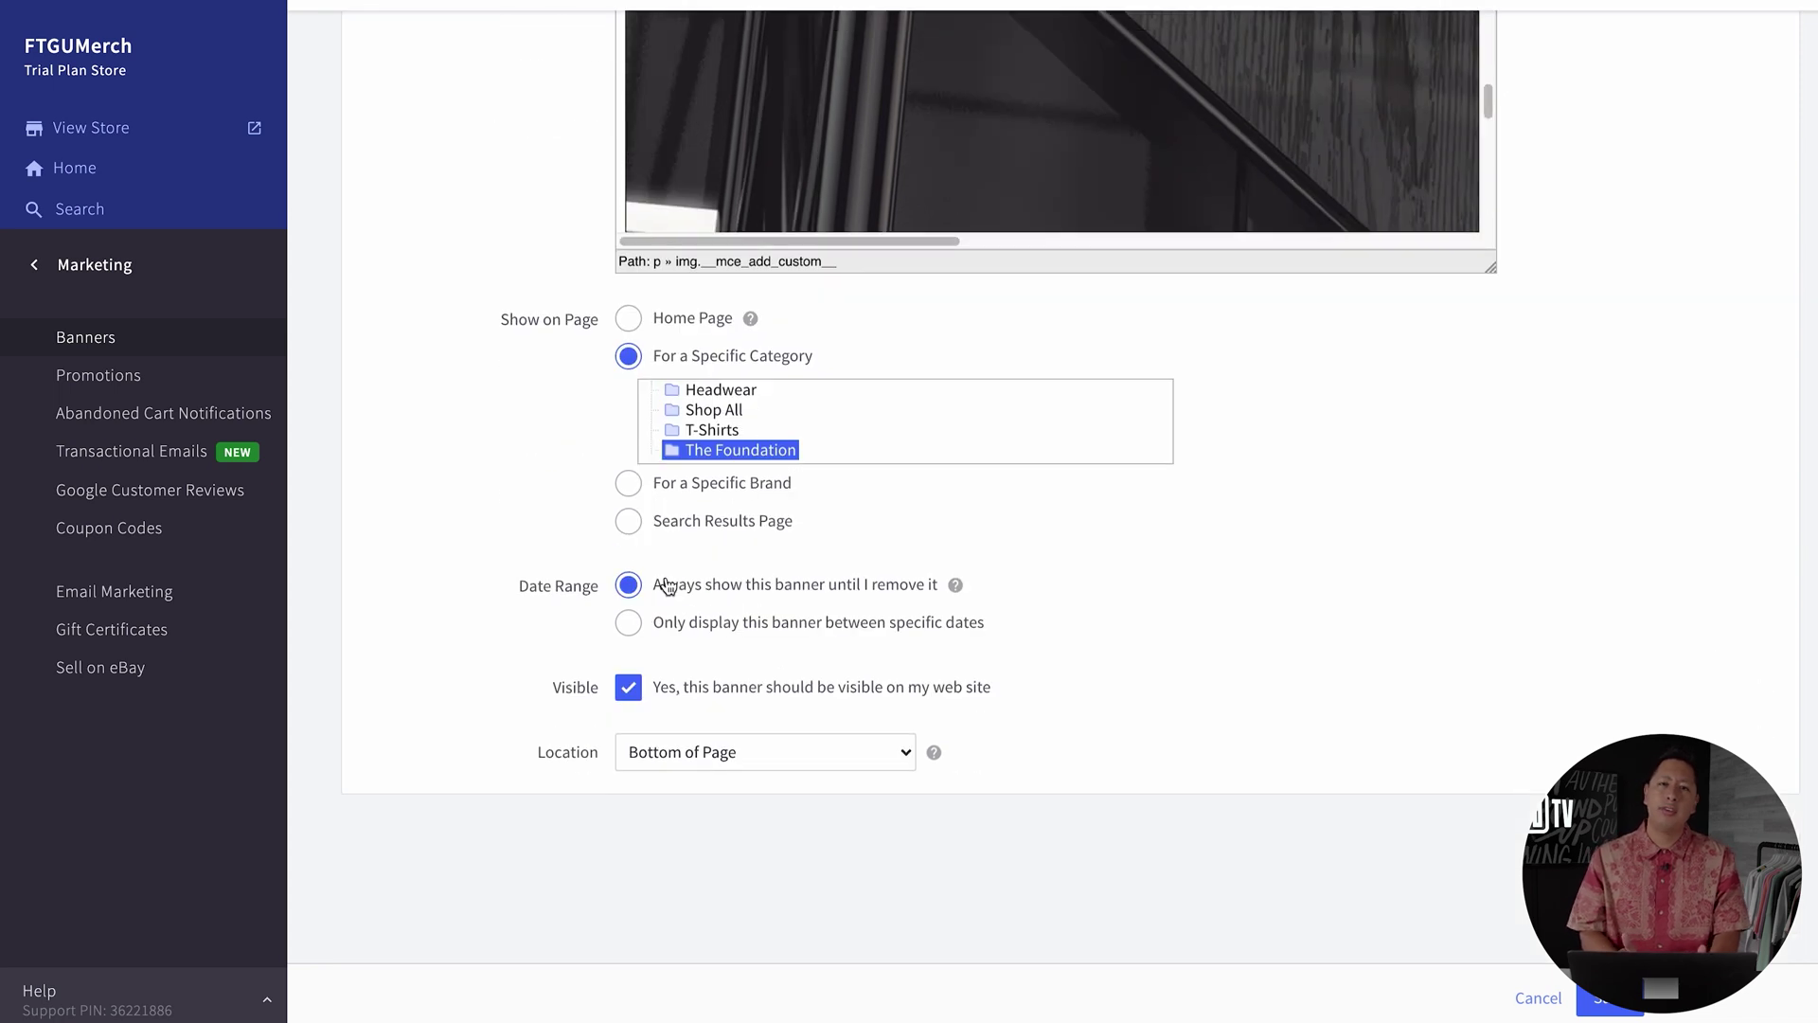
left_click(765, 752)
left_click(521, 702)
left_click(98, 375)
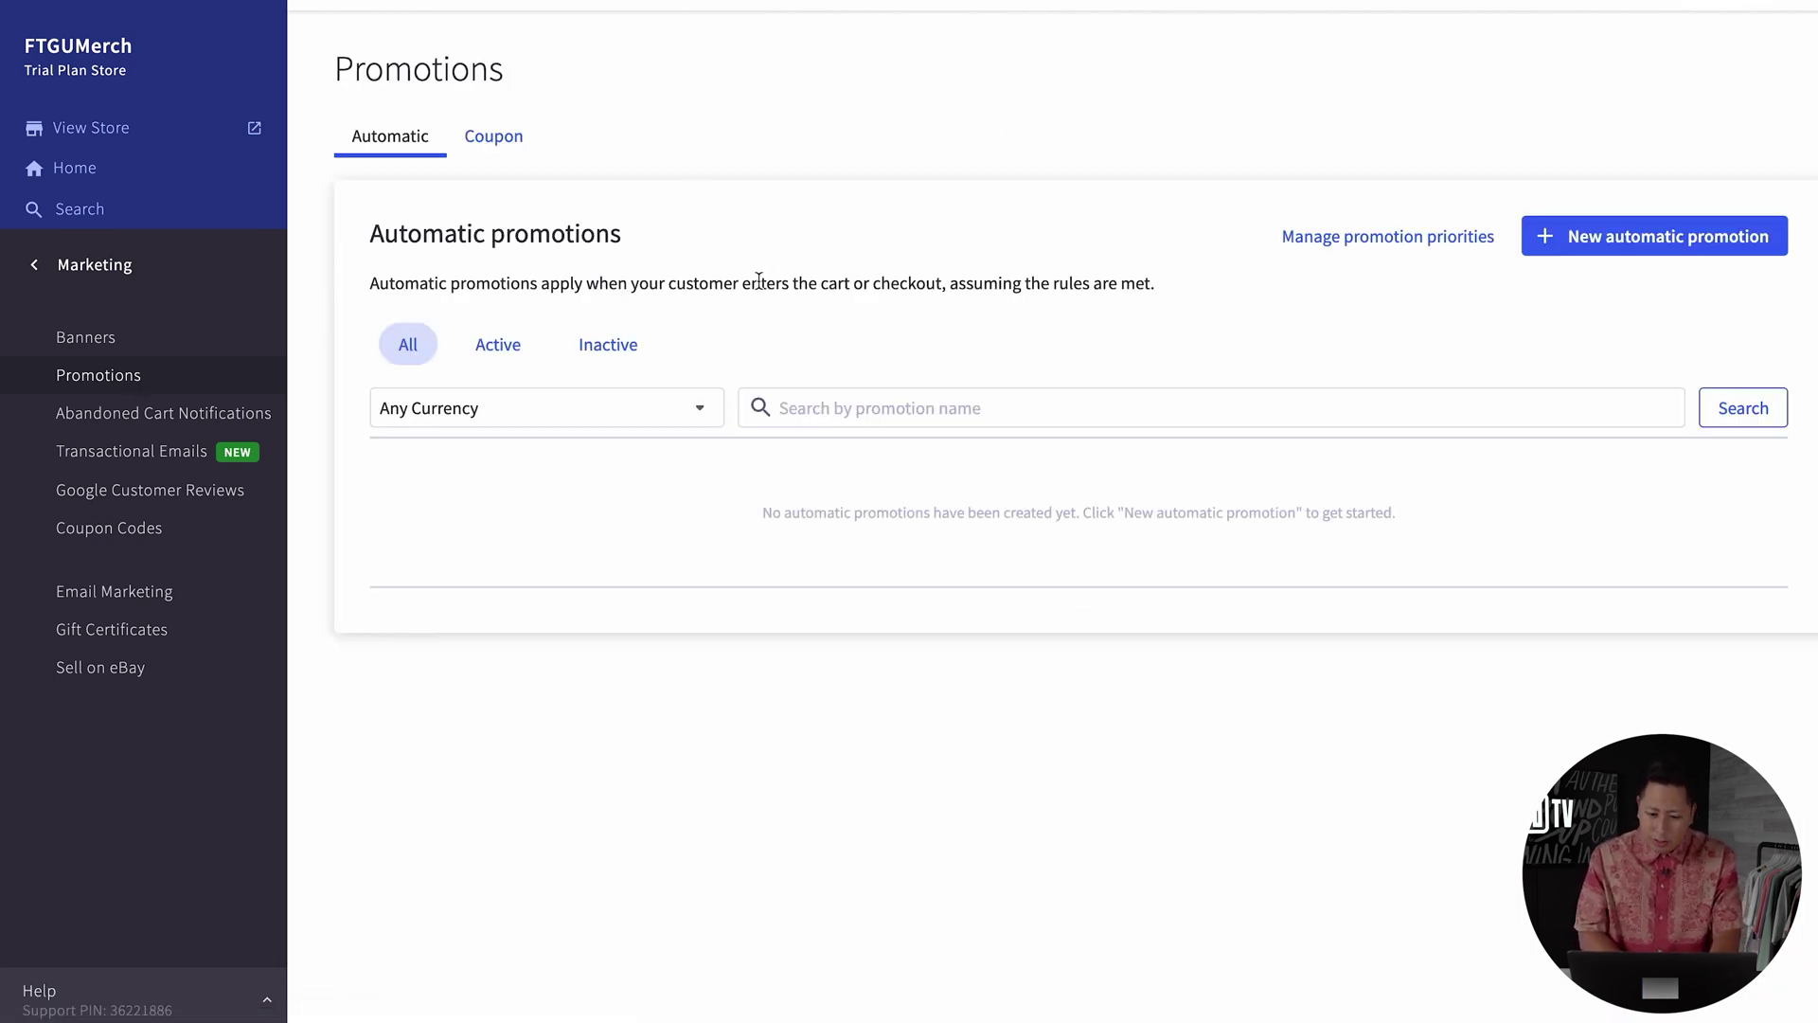
Create the Free Shipping Over 100 promotion: free shipping for ordering X units, as a shipping discount.
left_click(1662, 244)
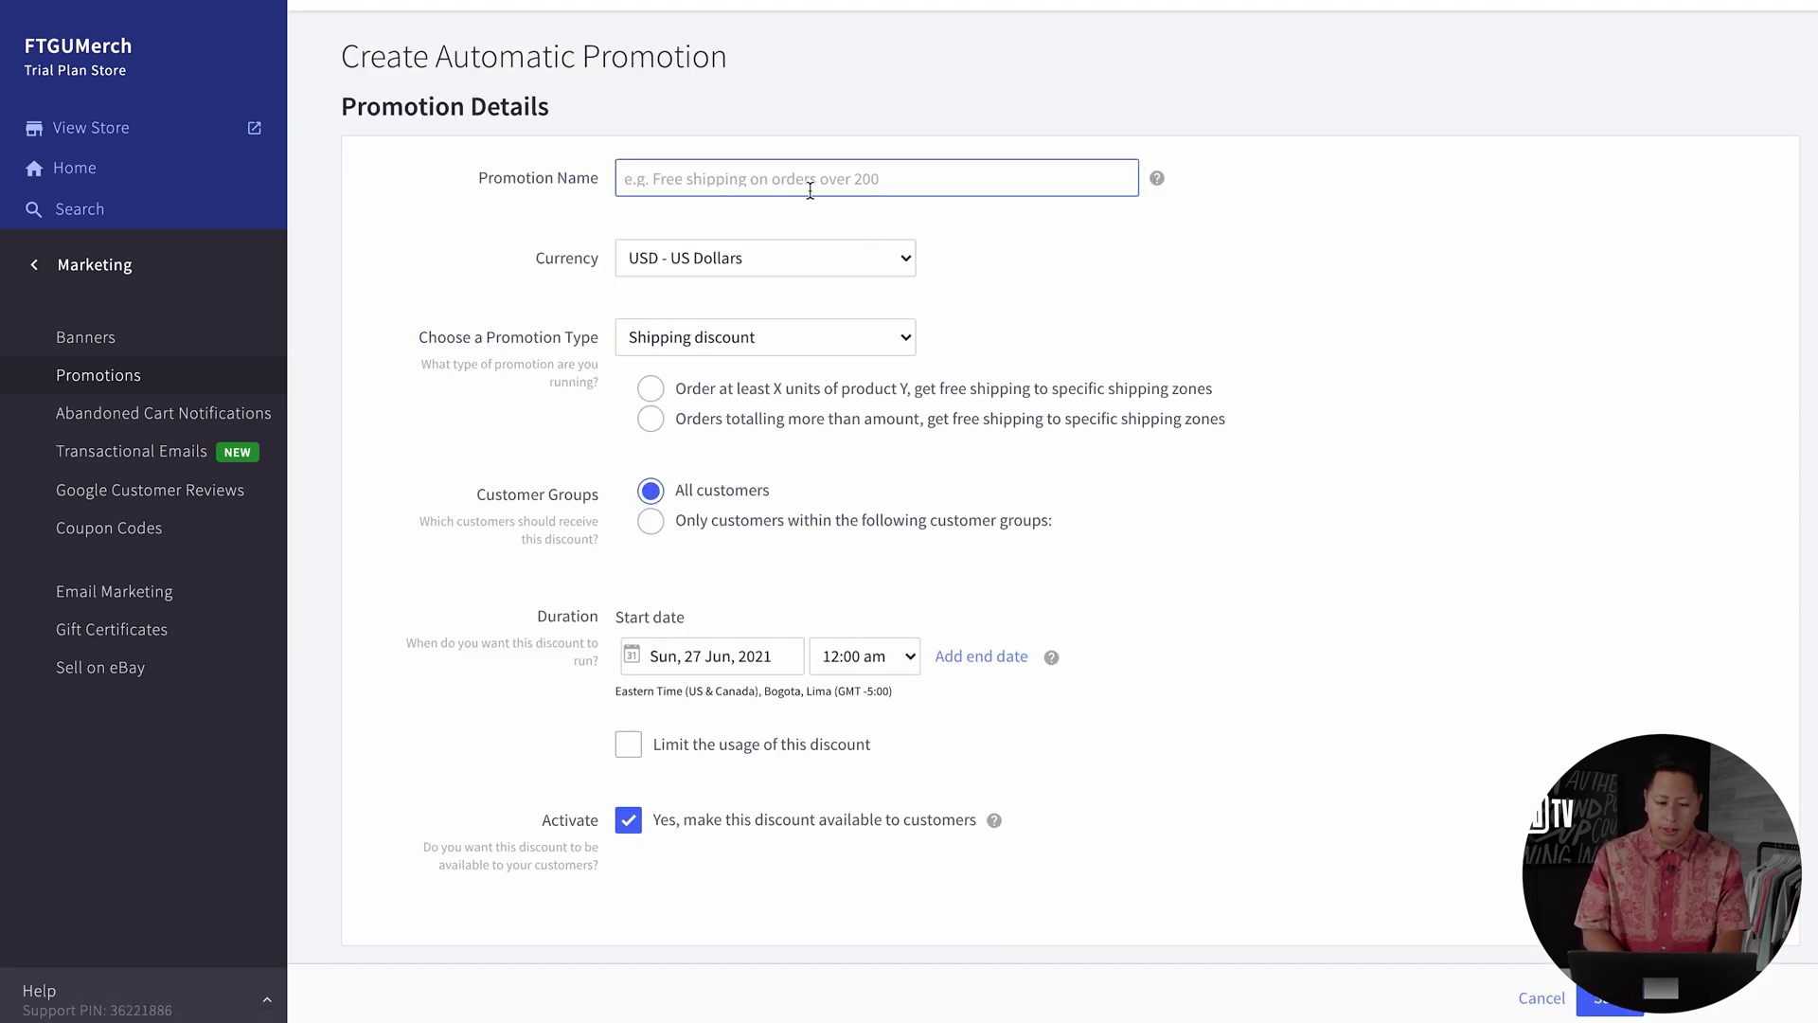
type("Free Shipping Over 100")
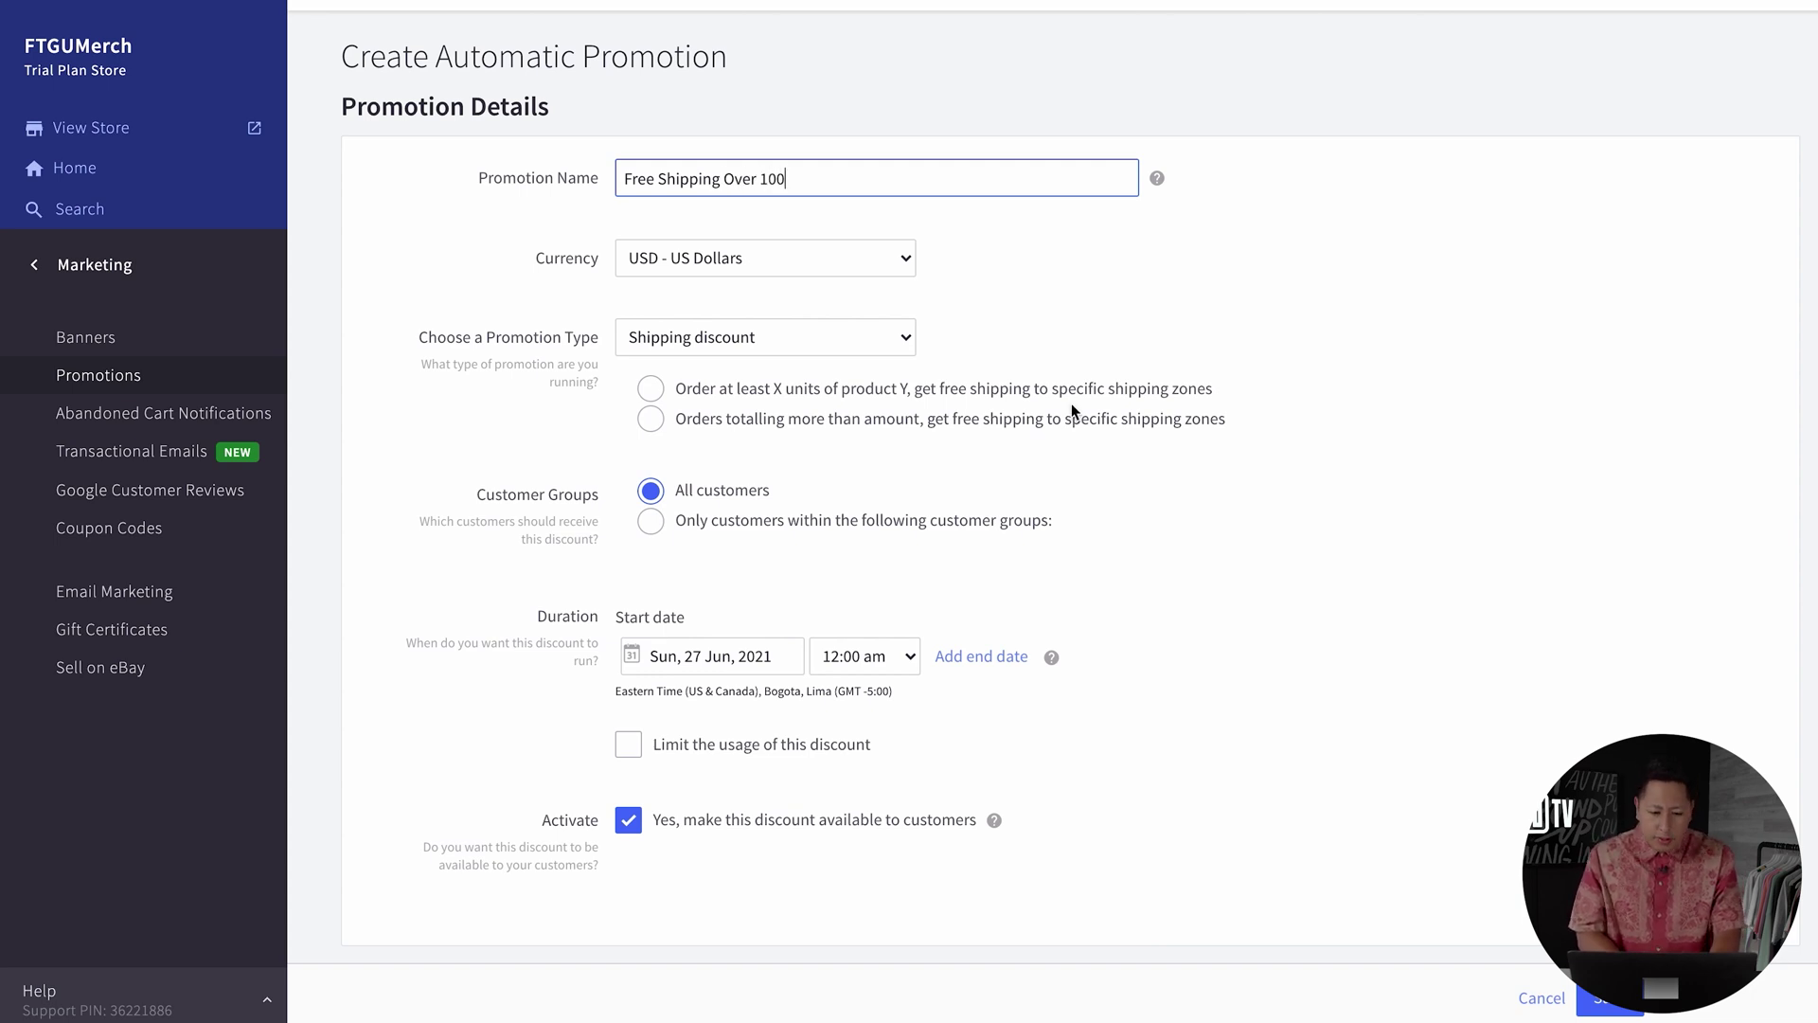
left_click(1060, 389)
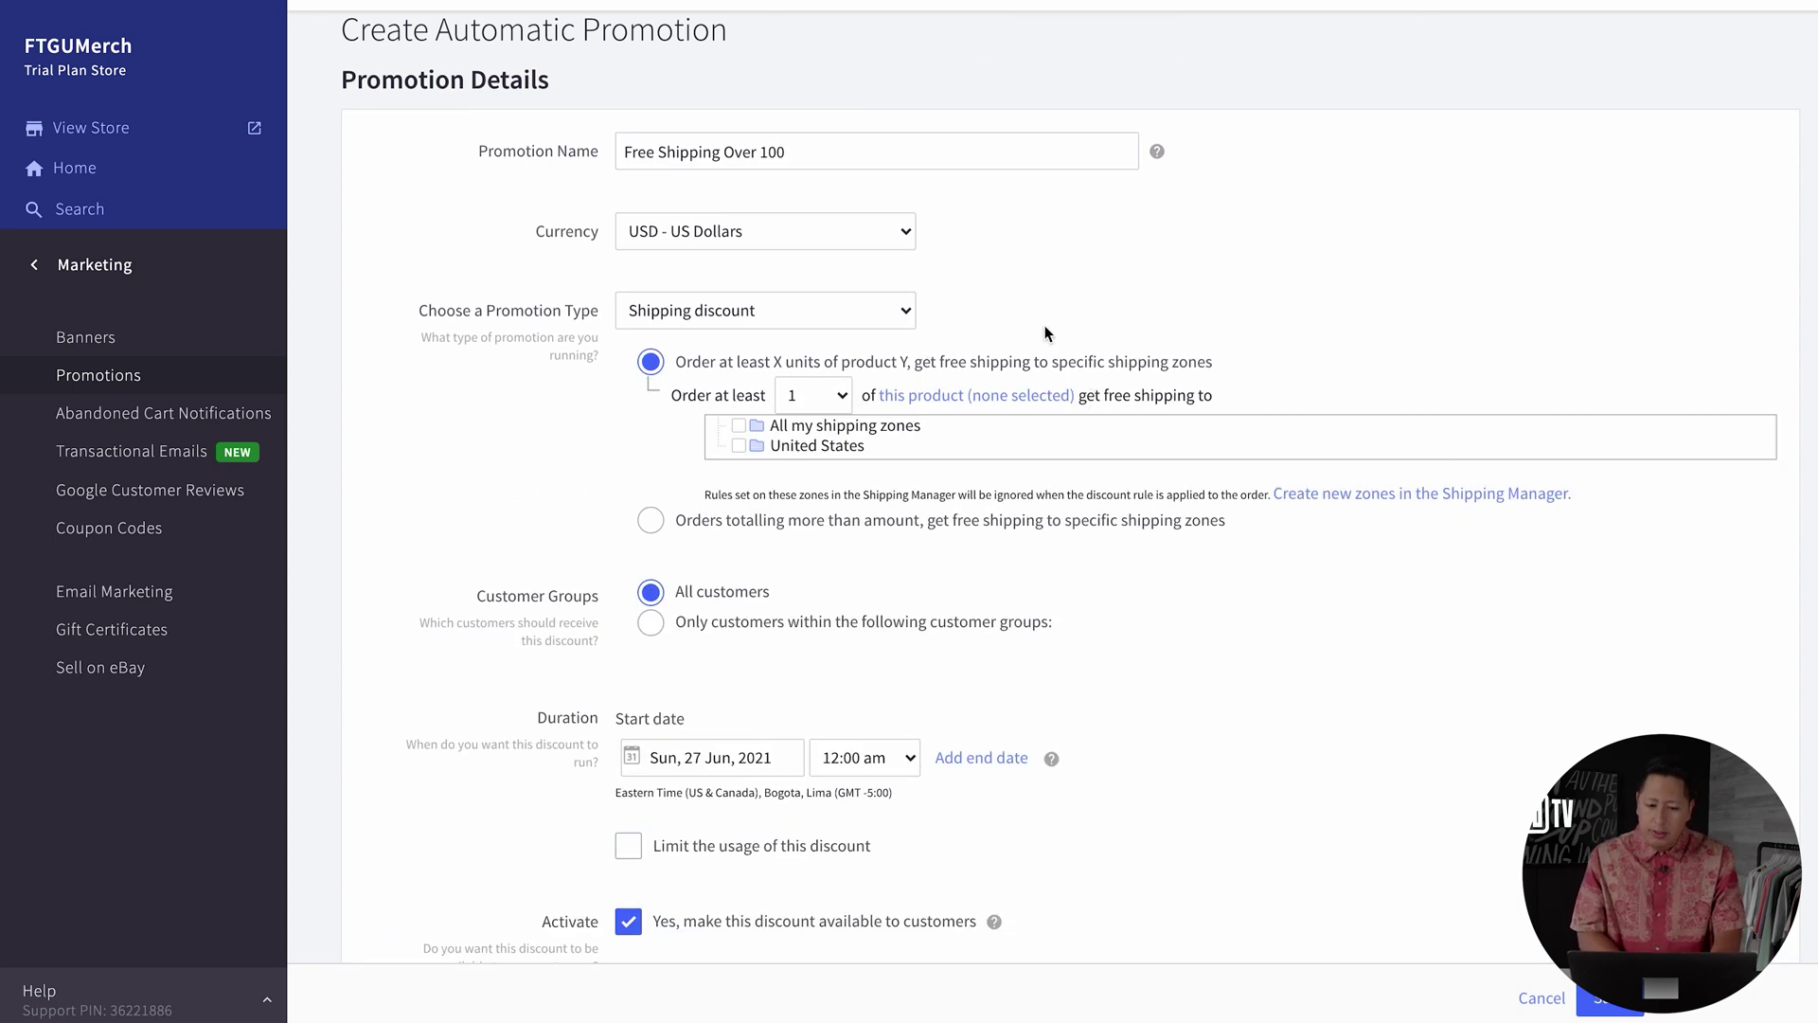
scroll(881, 303, "down", 1)
left_click(877, 295)
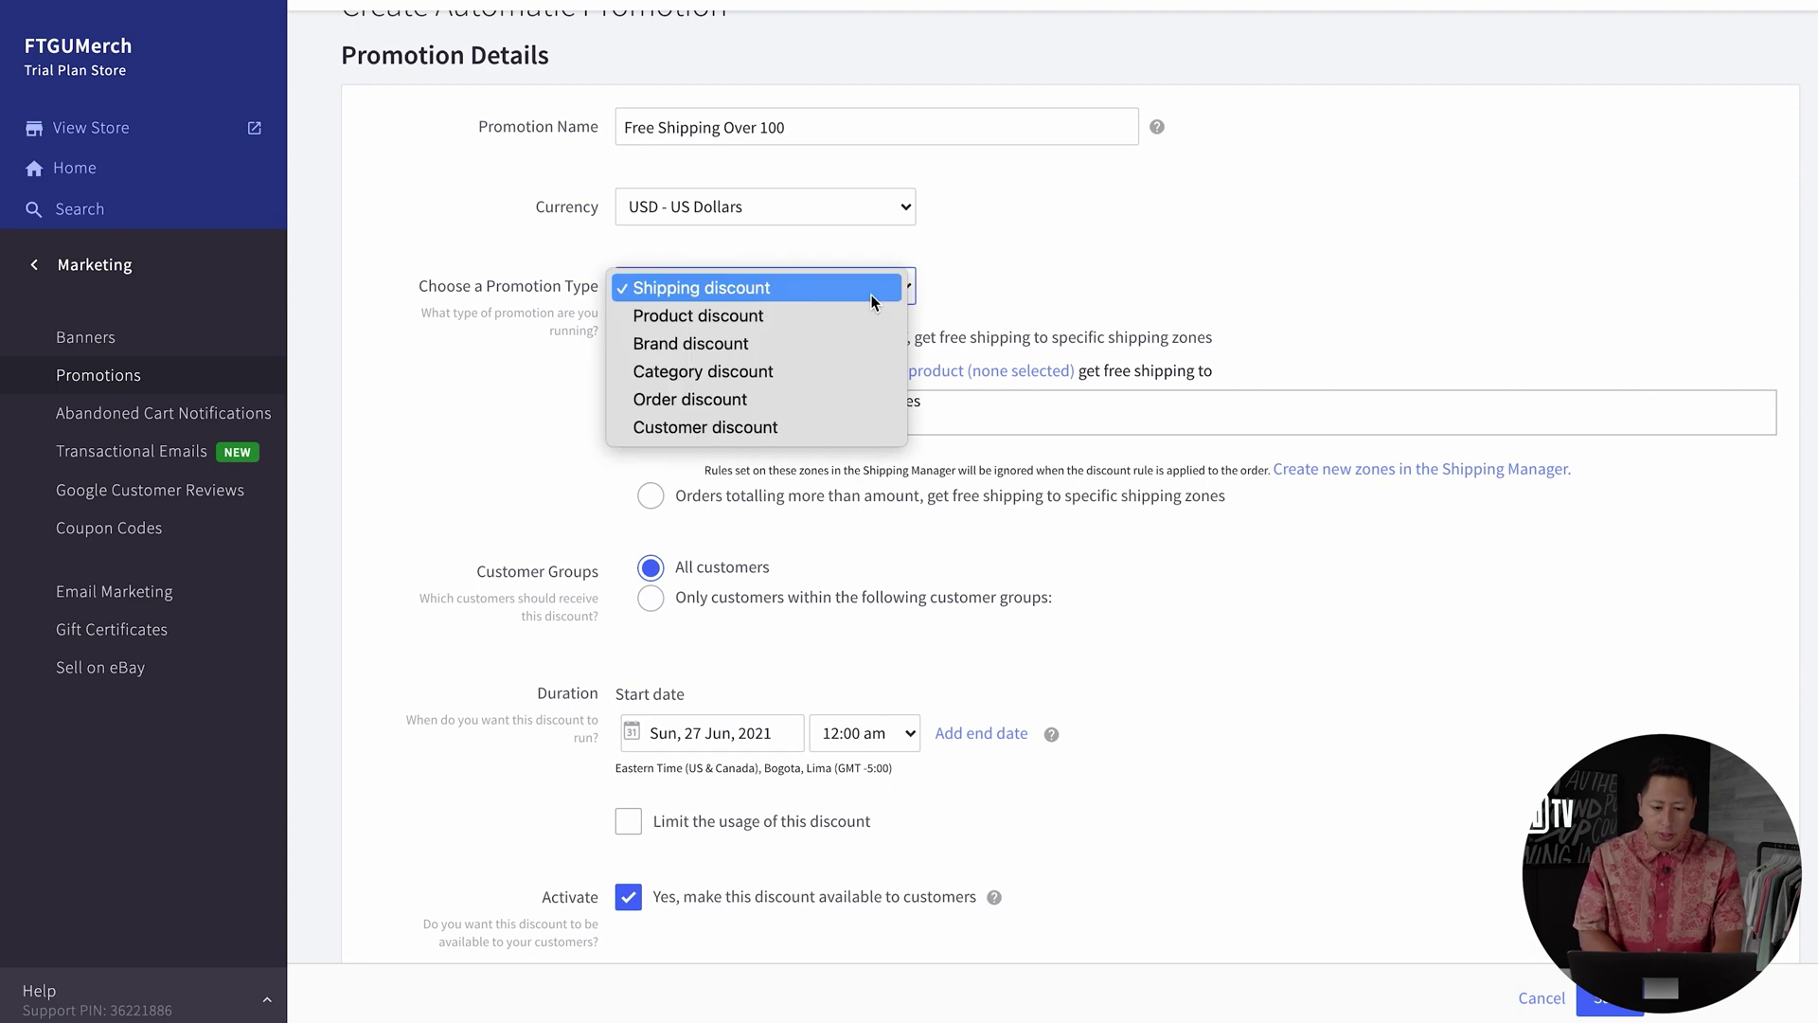
left_click(877, 300)
scroll(877, 300, "down", 1)
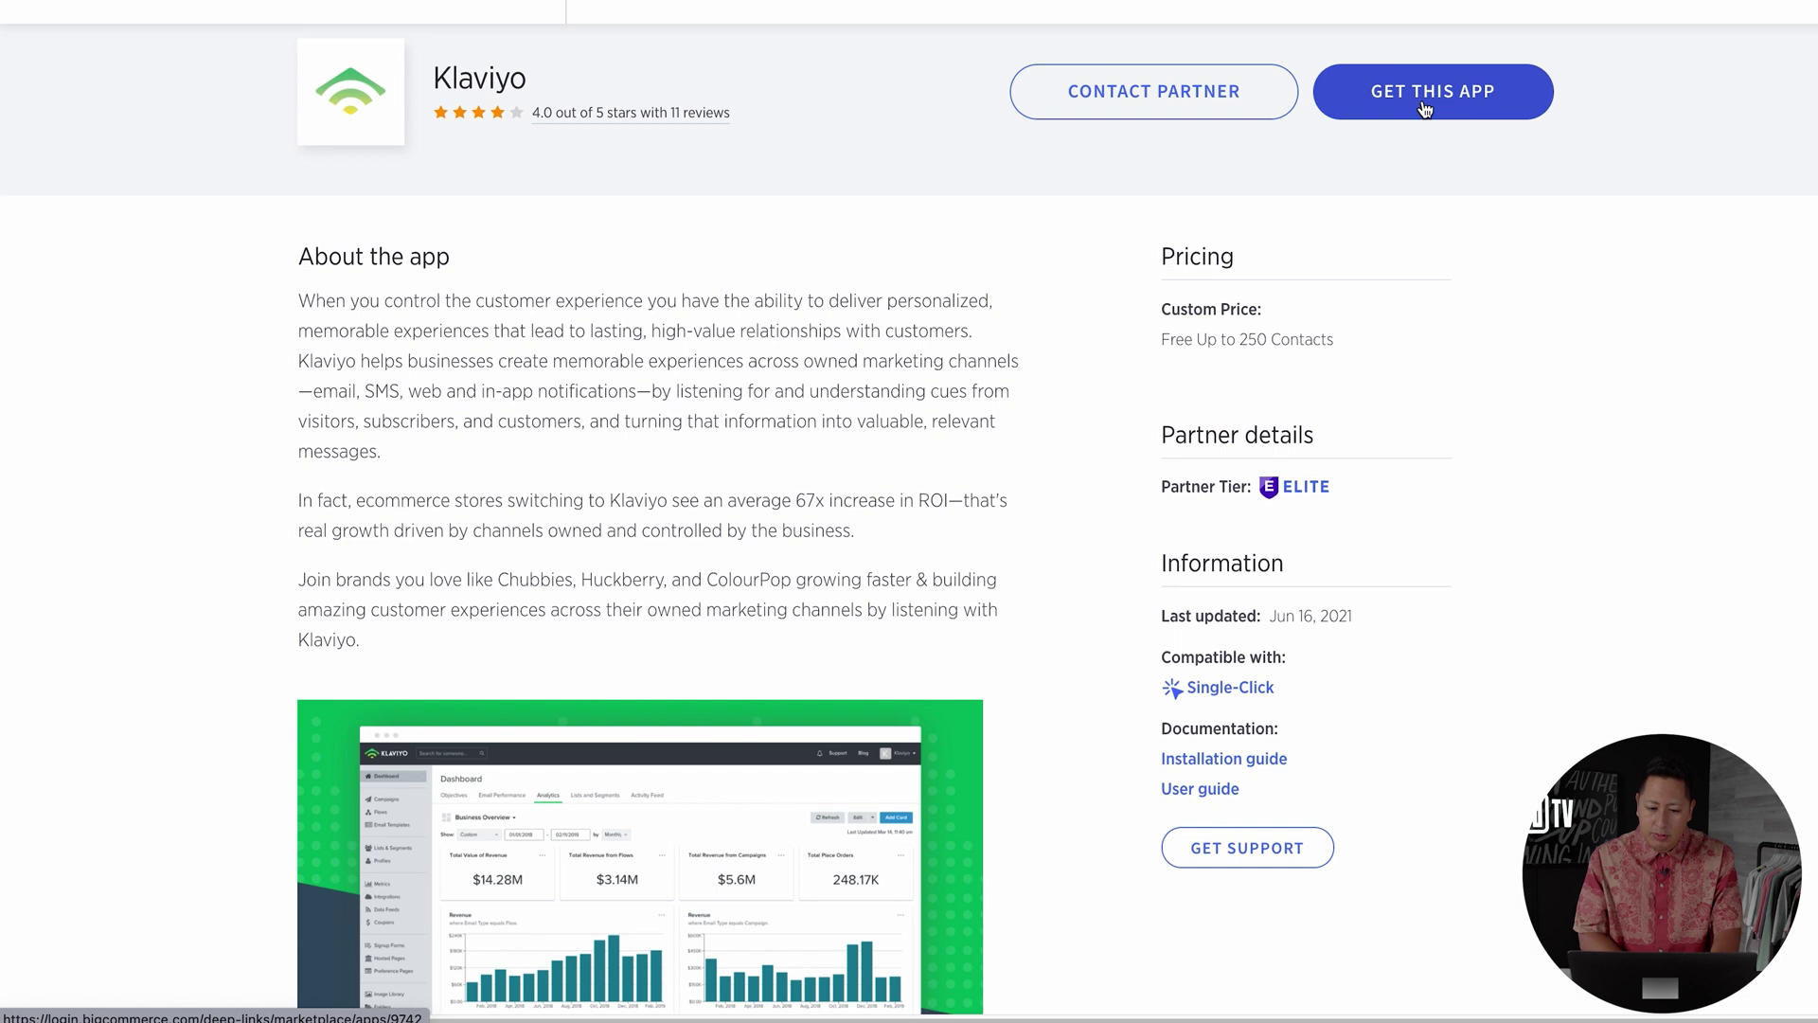
Get the Klaviyo app from the marketplace and install it on the existing store.
scroll(1284, 238, "down", 5)
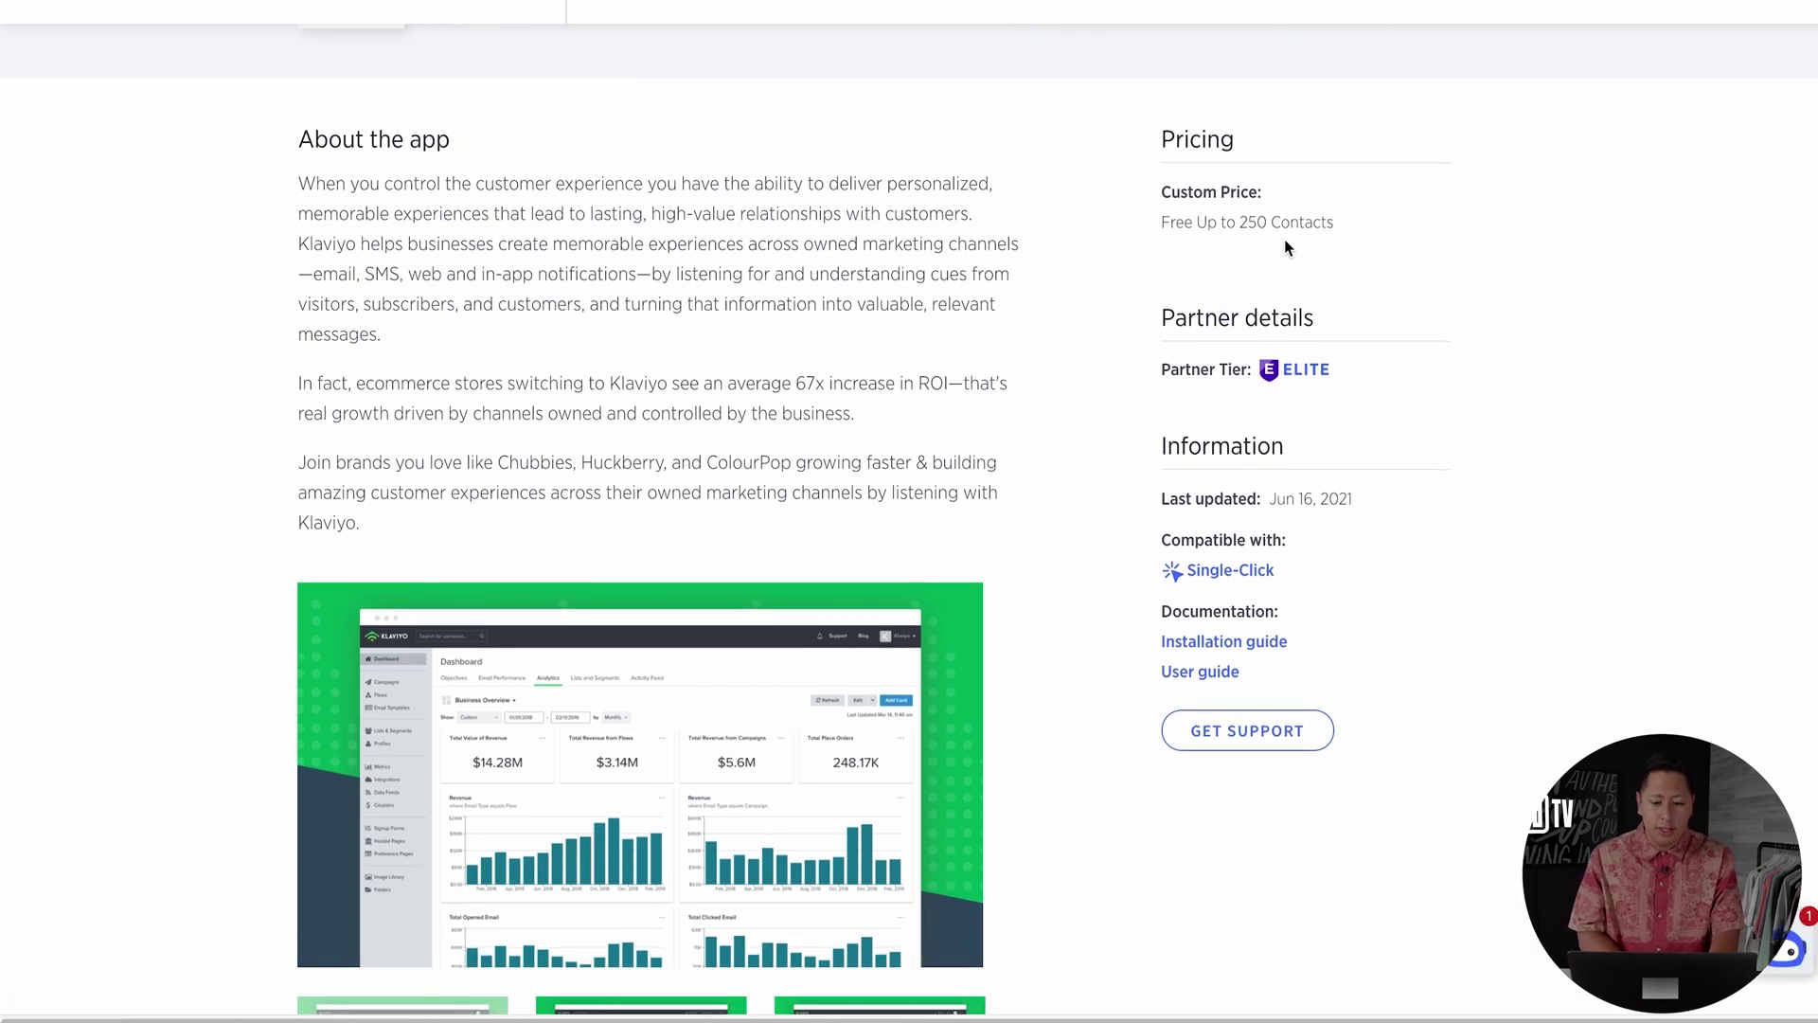
scroll(812, 417, "down", 7)
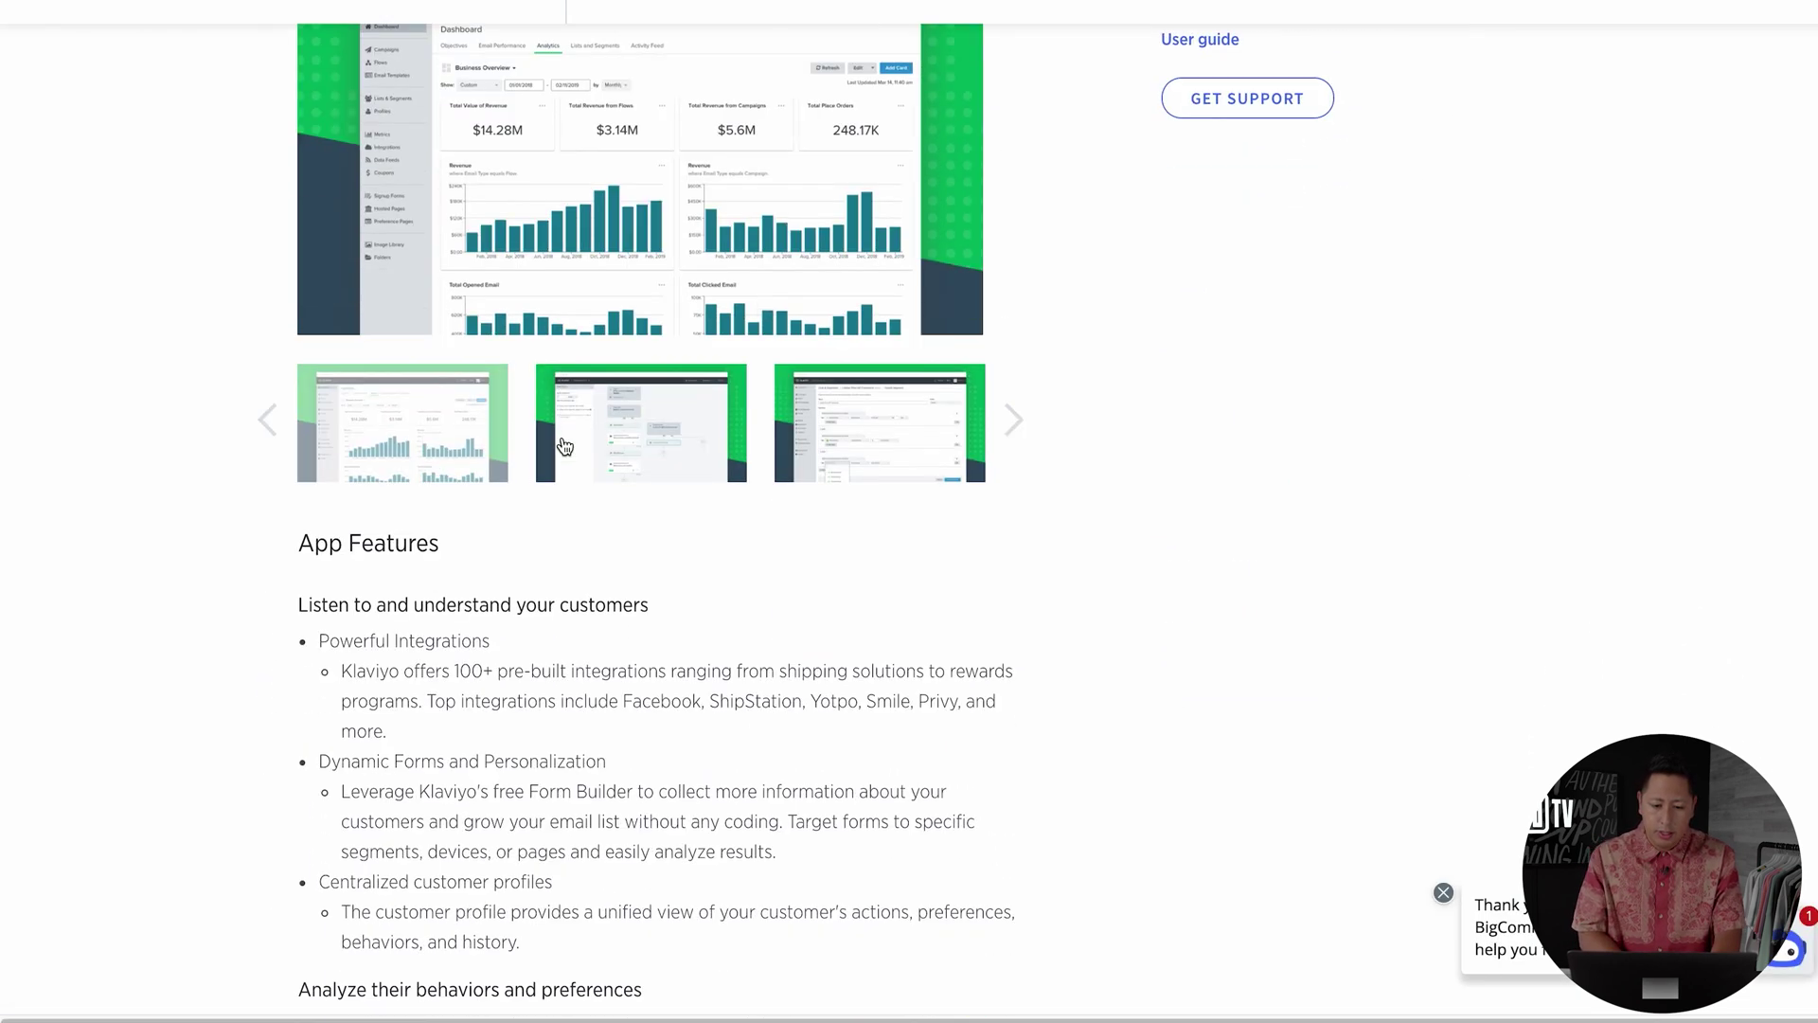
scroll(579, 464, "down", 15)
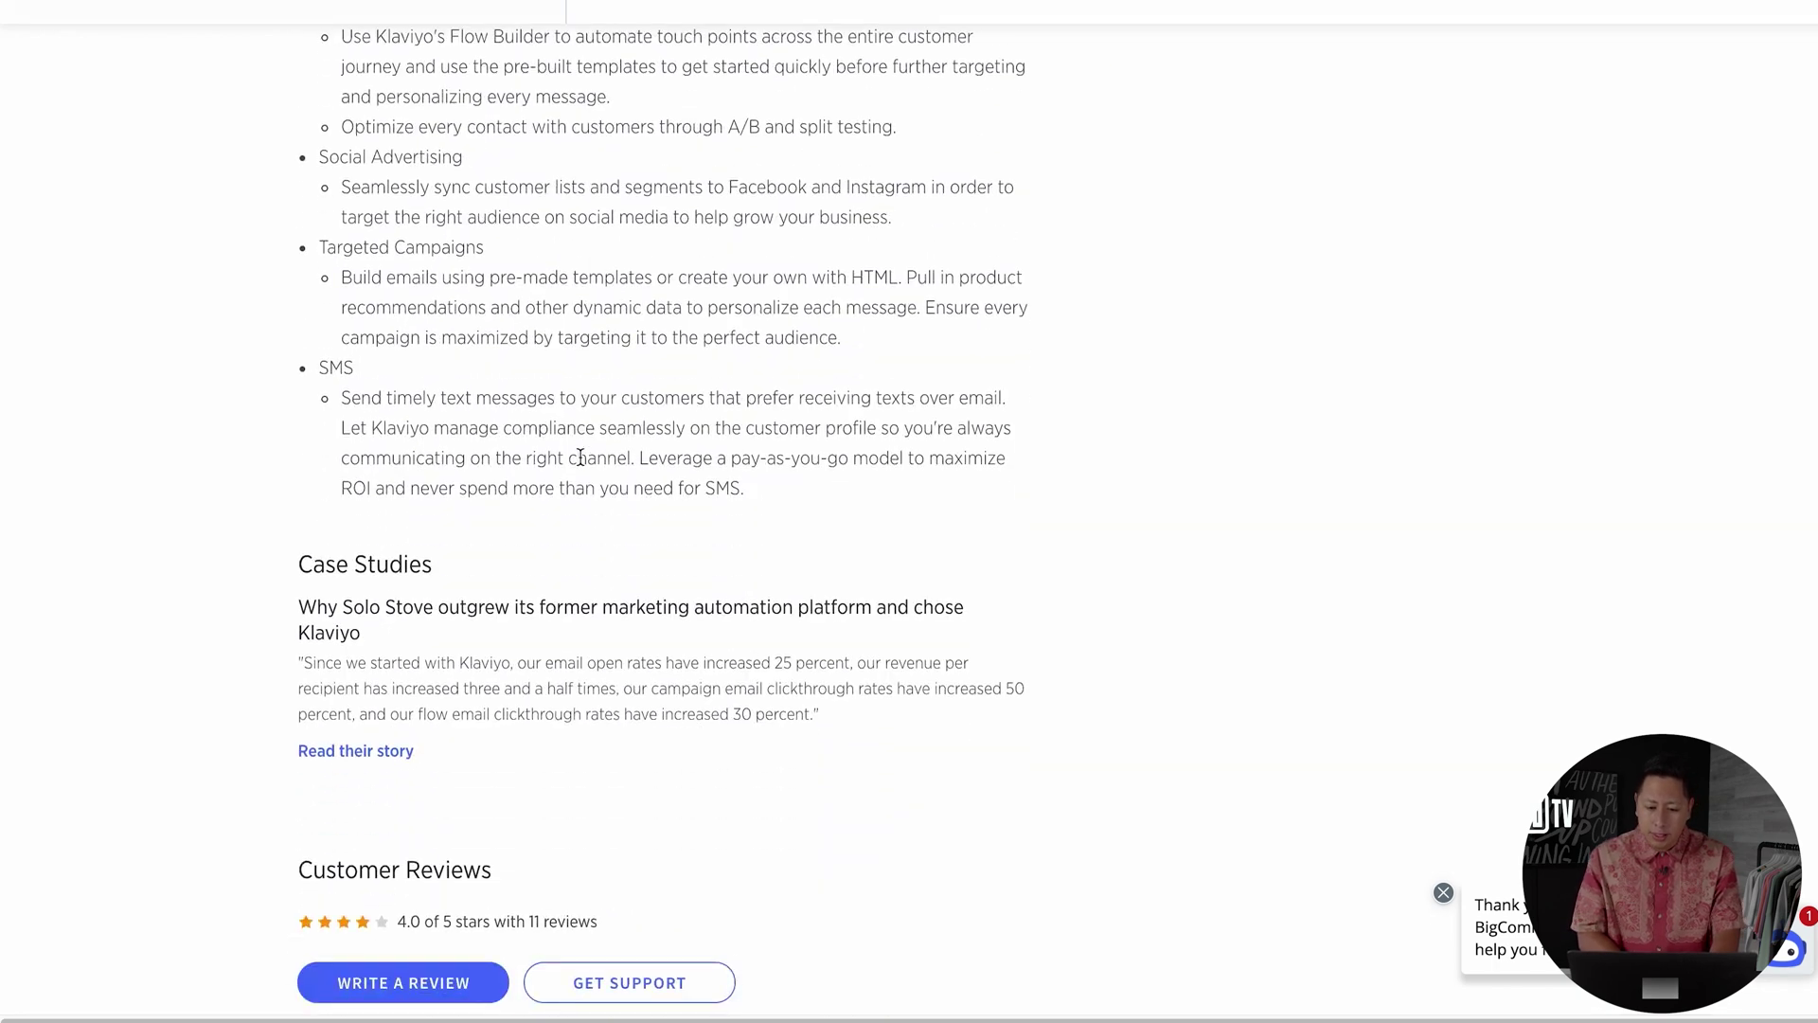
scroll(582, 462, "up", 15)
scroll(592, 459, "up", 12)
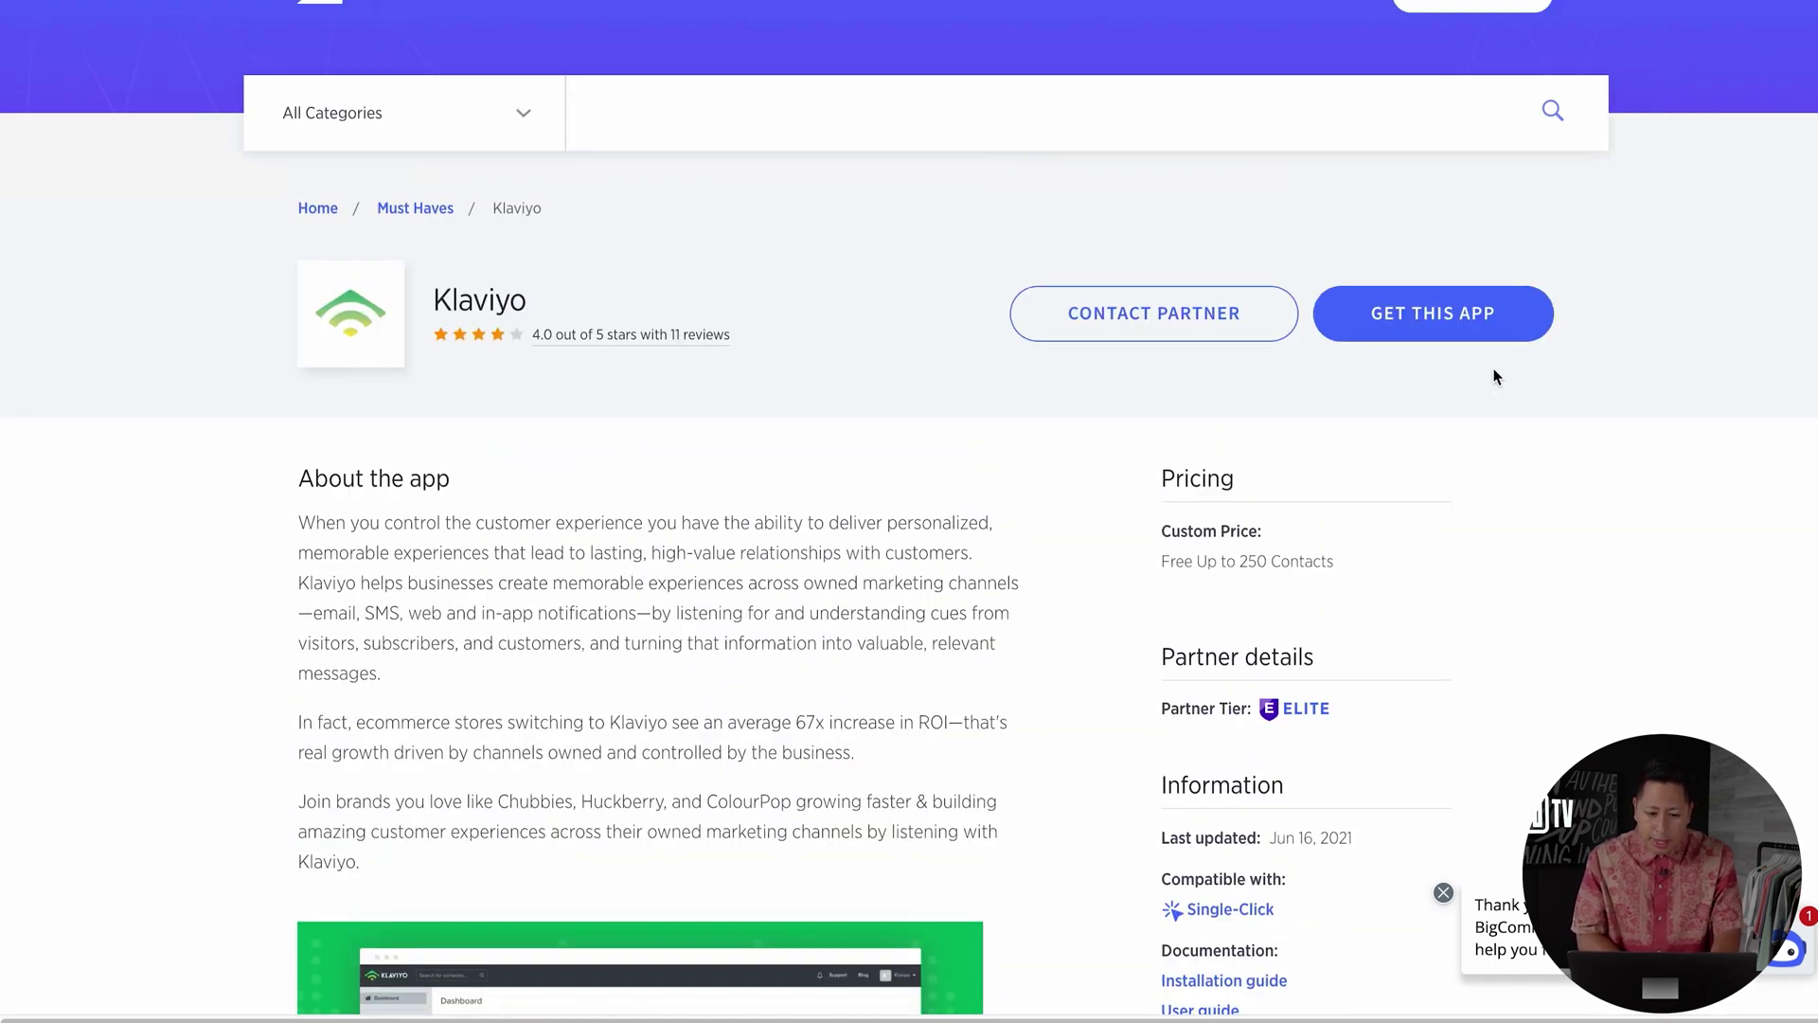
left_click(1484, 339)
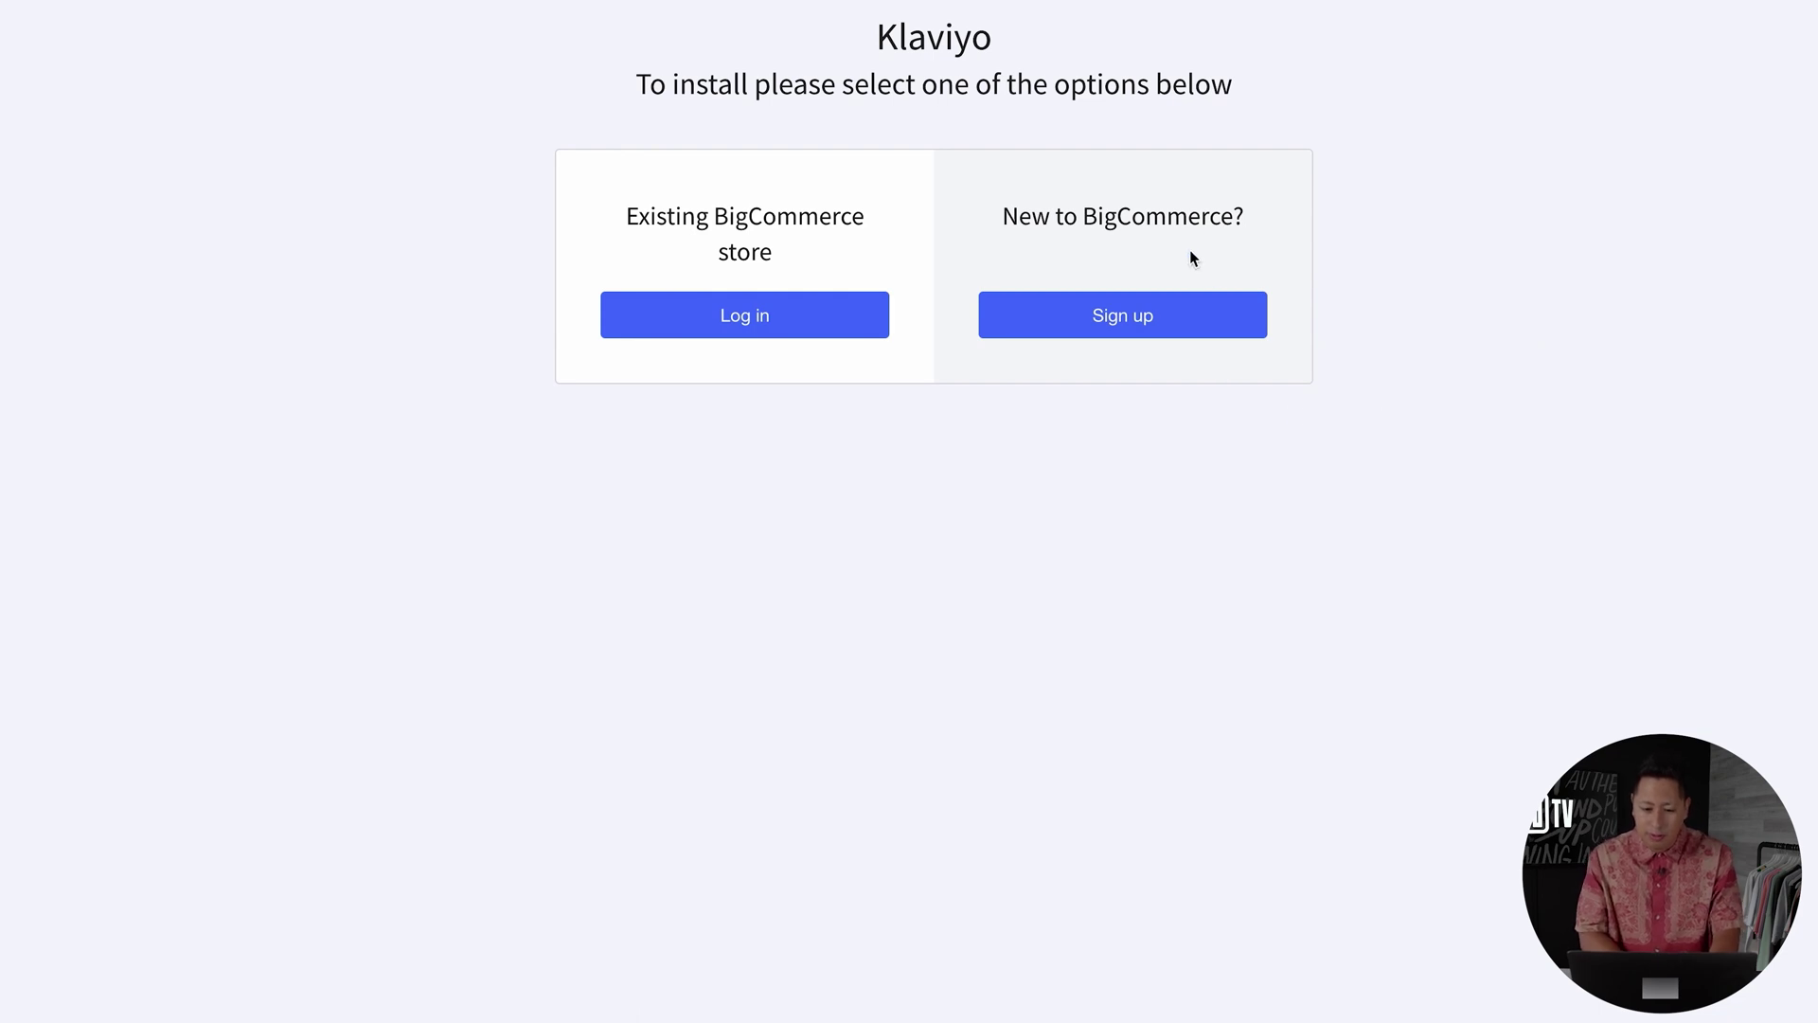
left_click(795, 316)
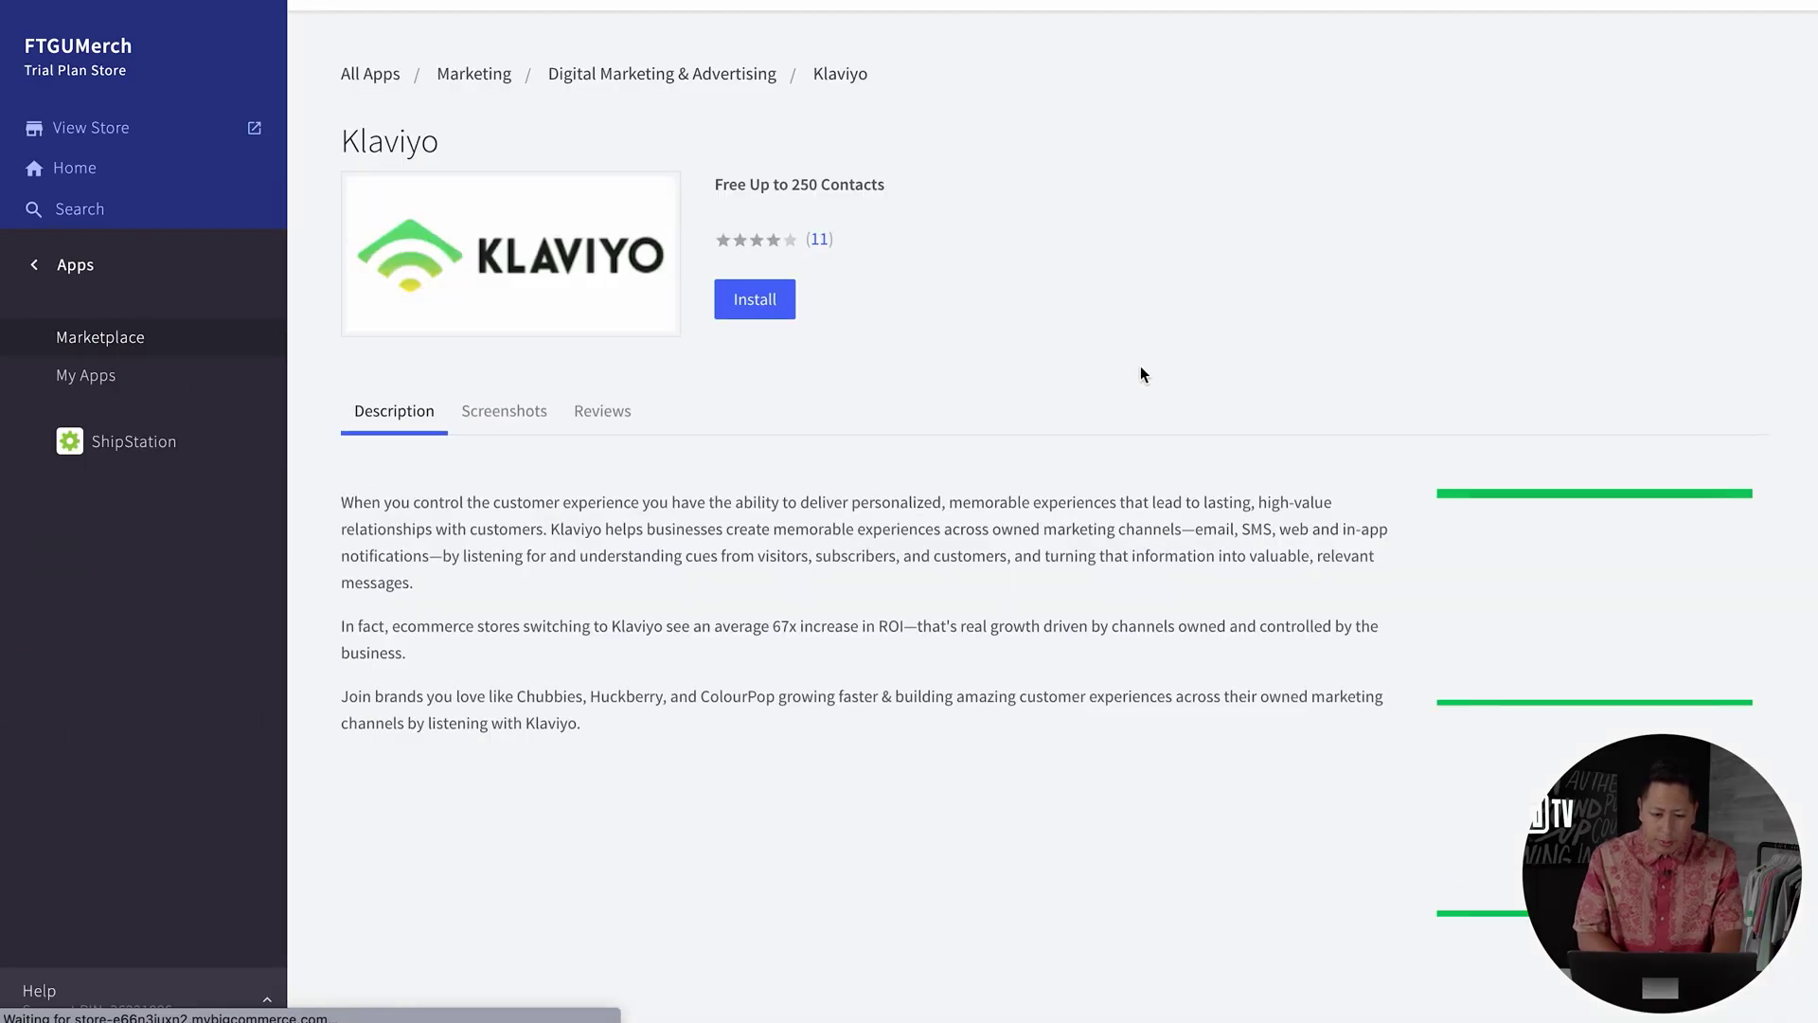
scroll(904, 379, "down", 5)
scroll(852, 370, "up", 10)
left_click(763, 227)
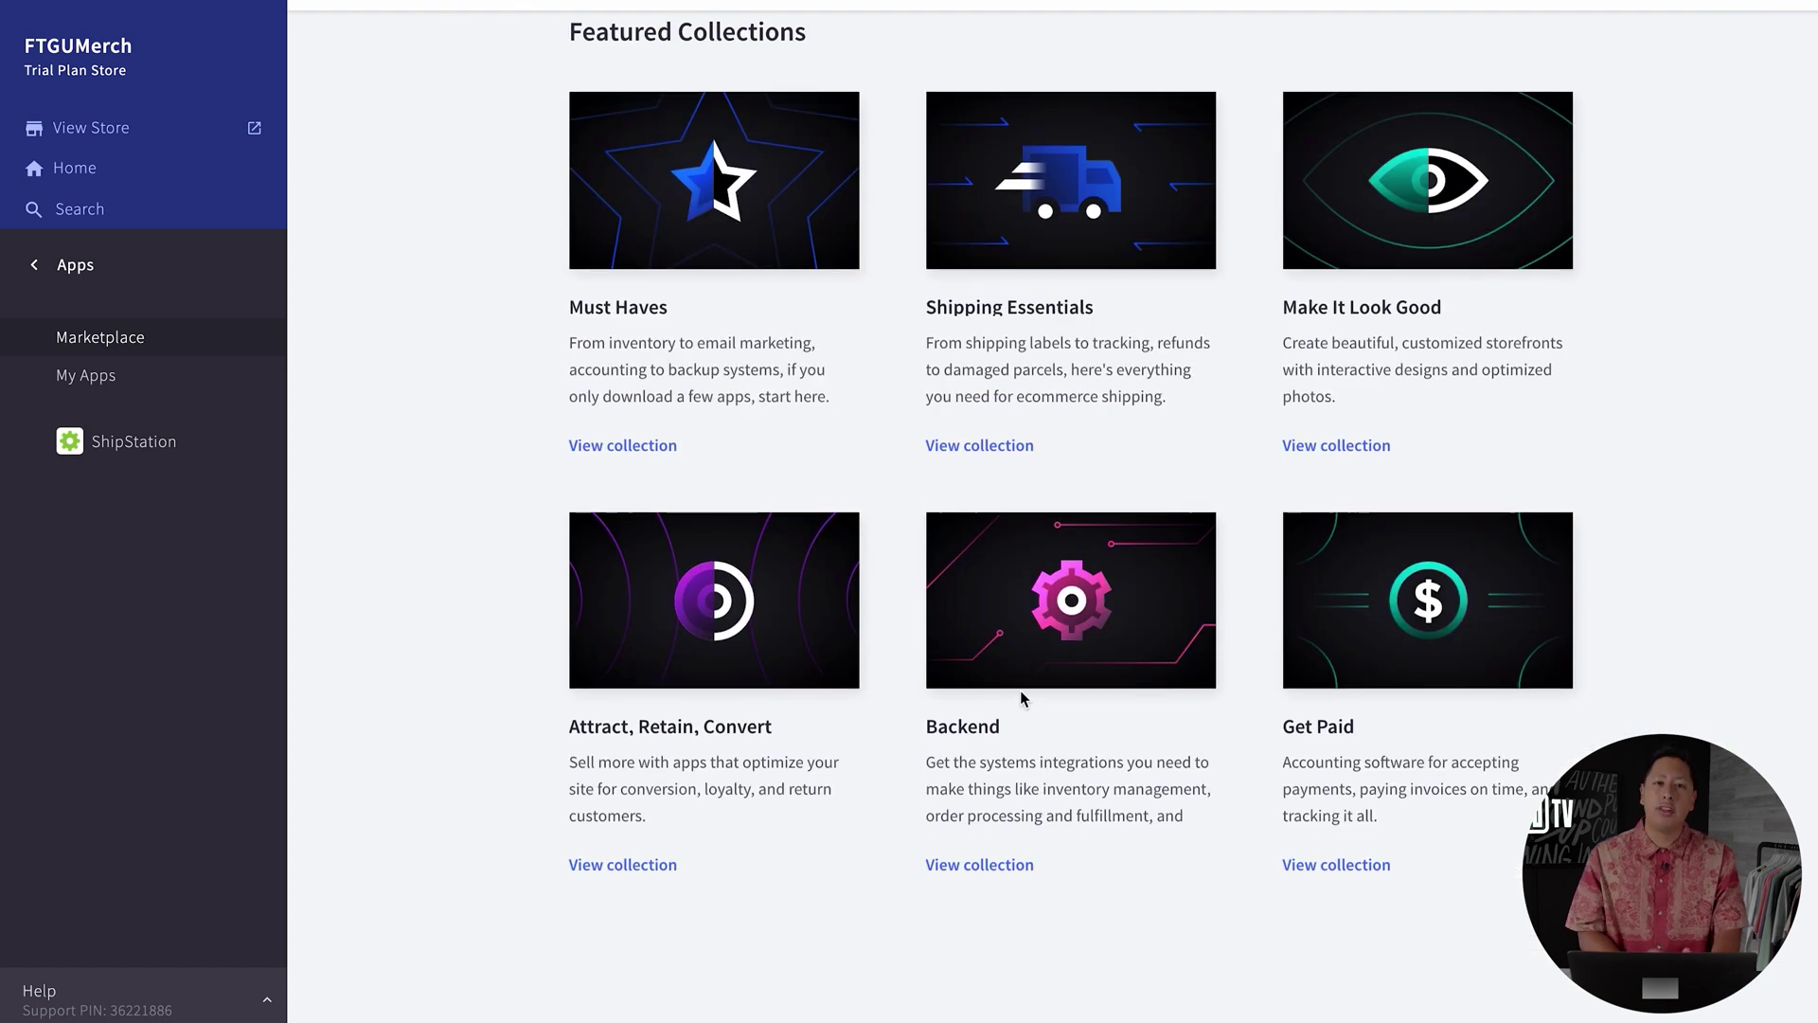
Browse the Must Haves app collection.
scroll(1020, 691, "up", 1)
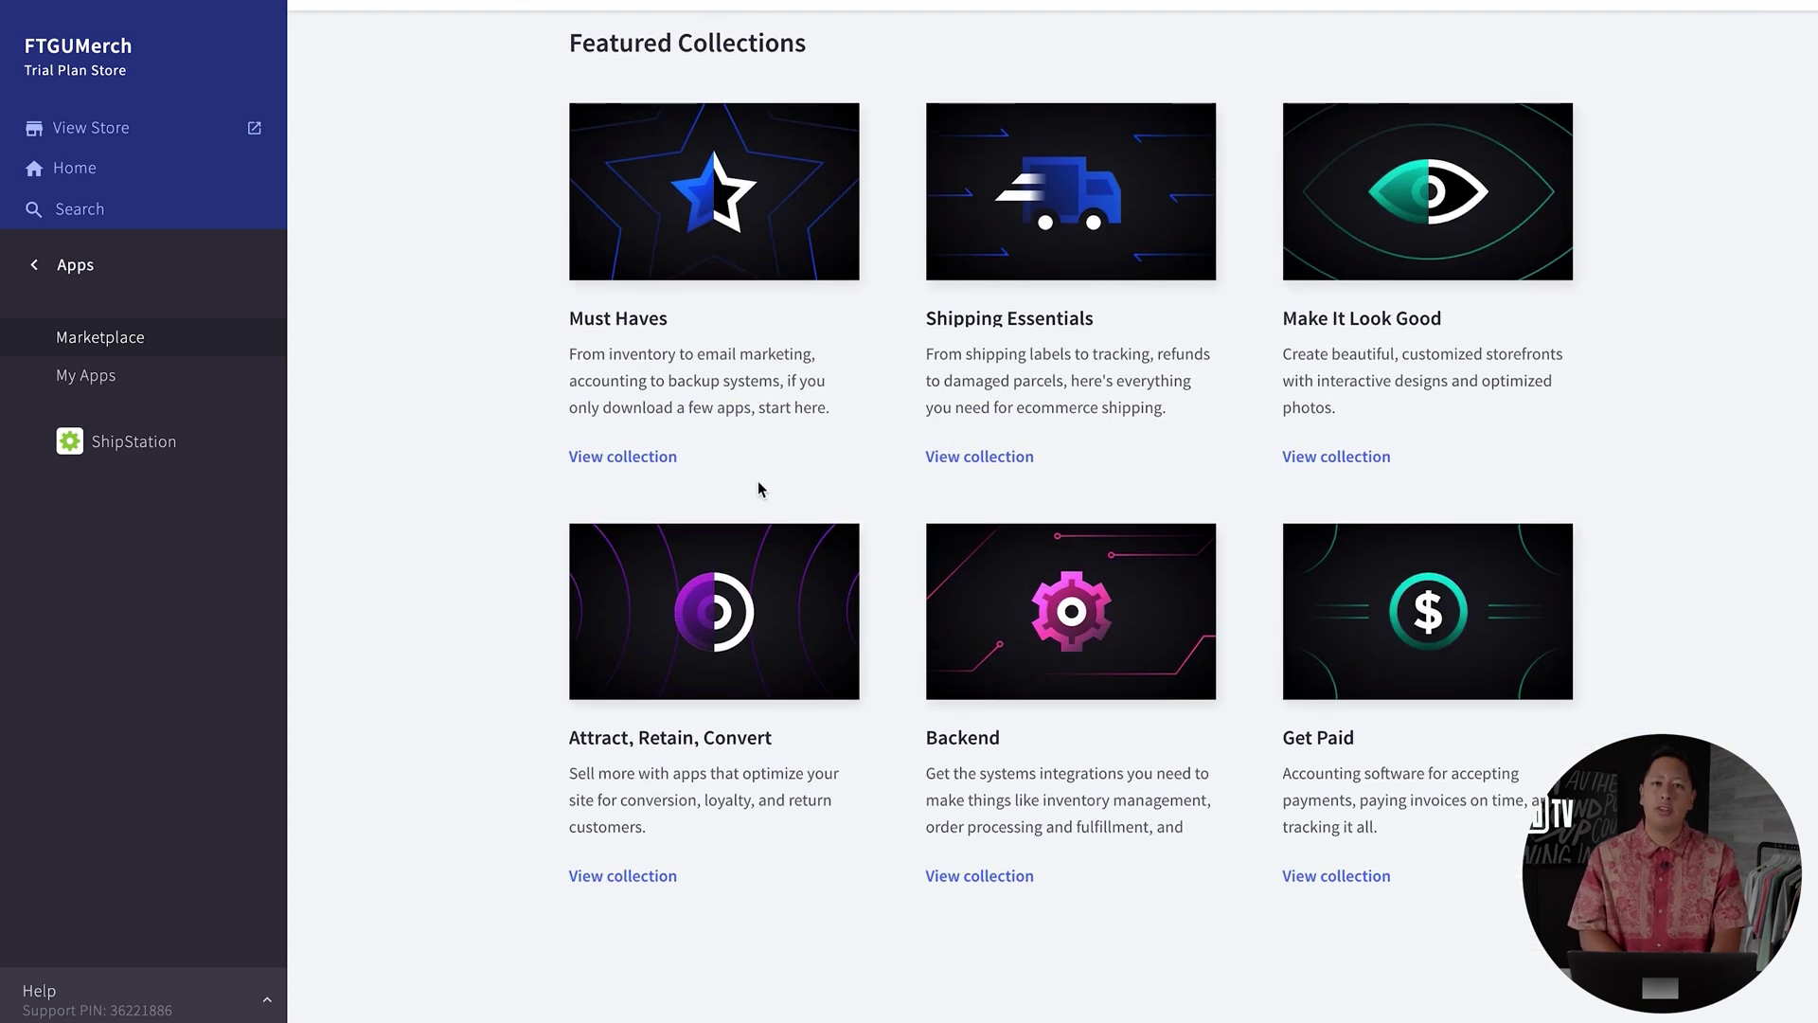
left_click(667, 462)
scroll(1639, 451, "down", 4)
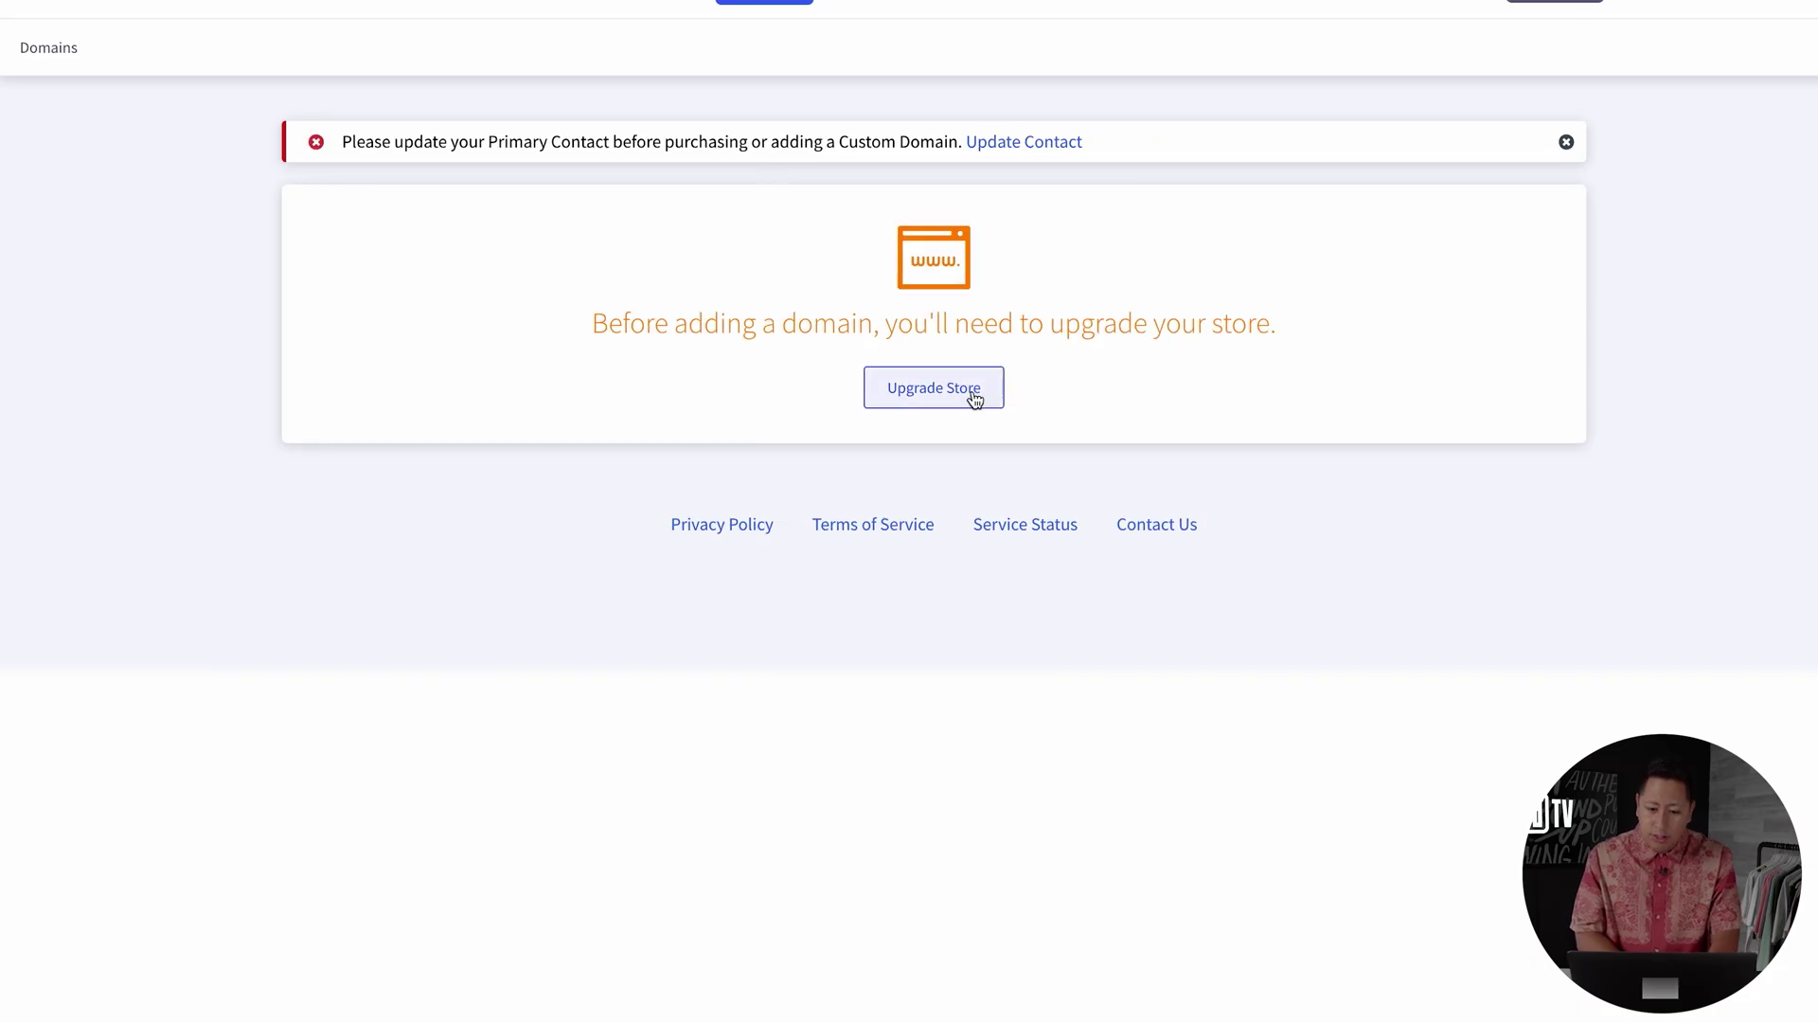
Begin upgrading the store from the Domains page and scroll through the plan cards.
left_click_drag(1287, 322, 645, 326)
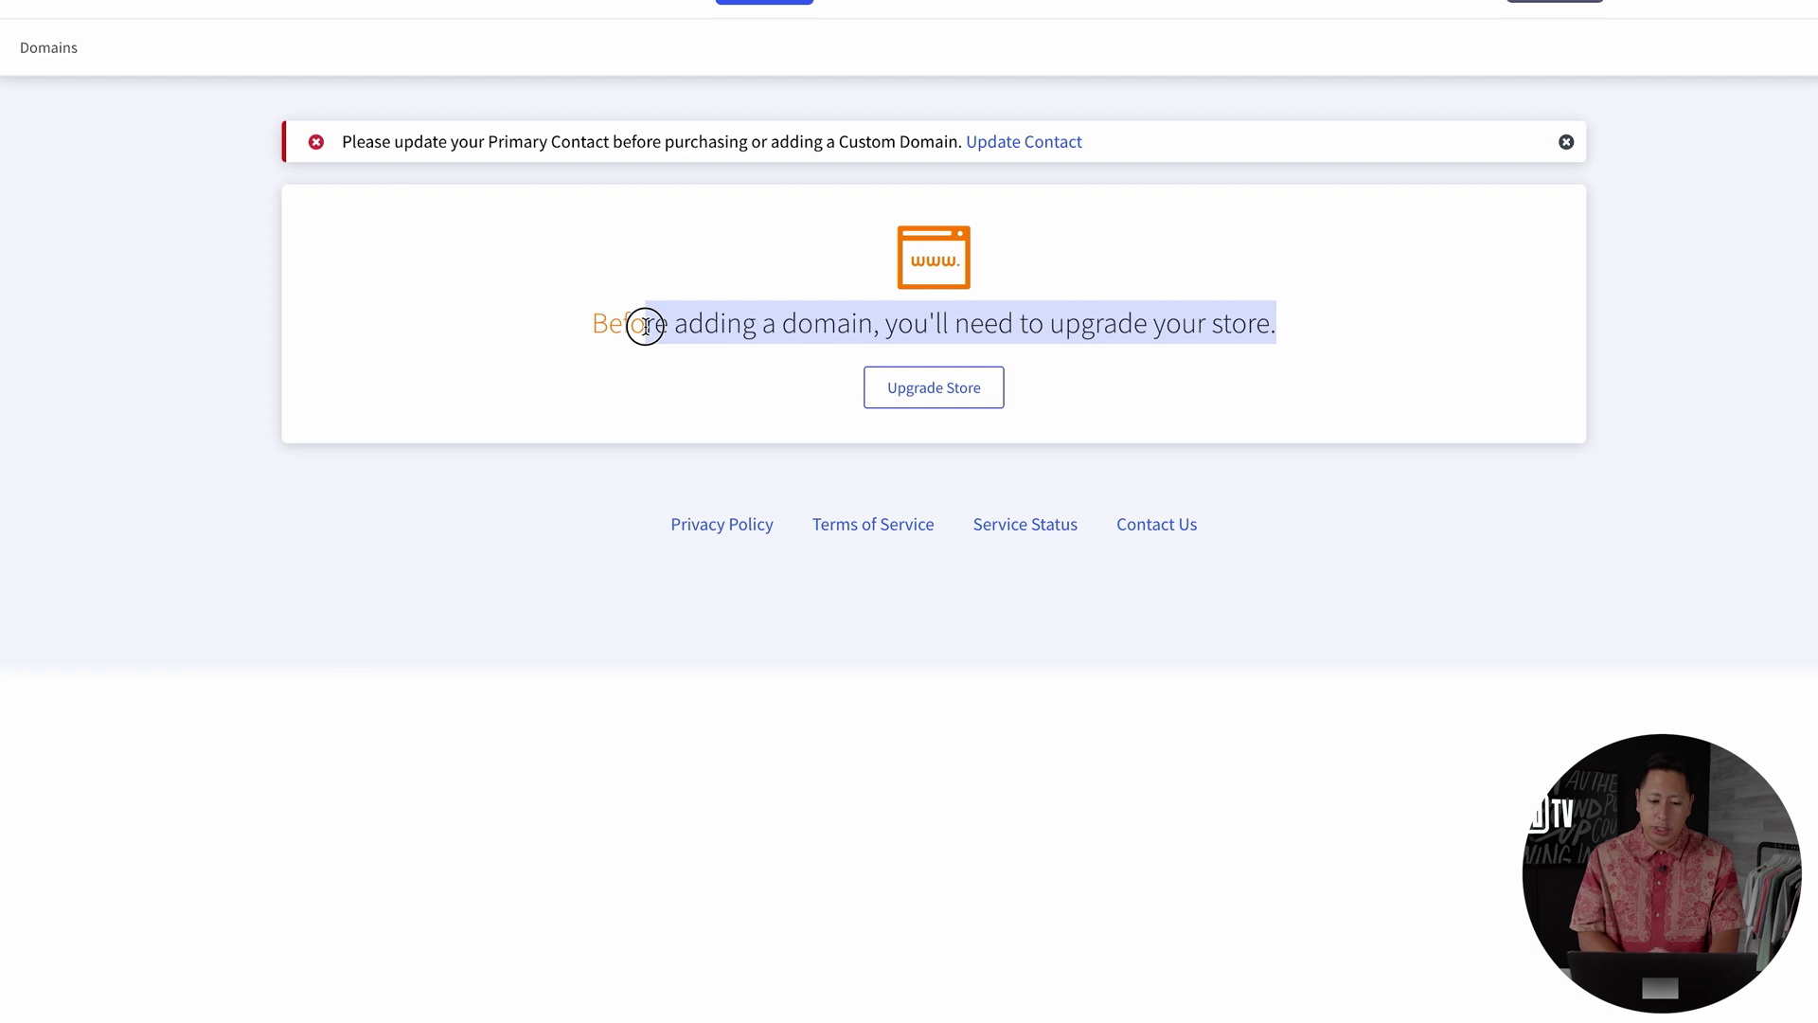
left_click(985, 395)
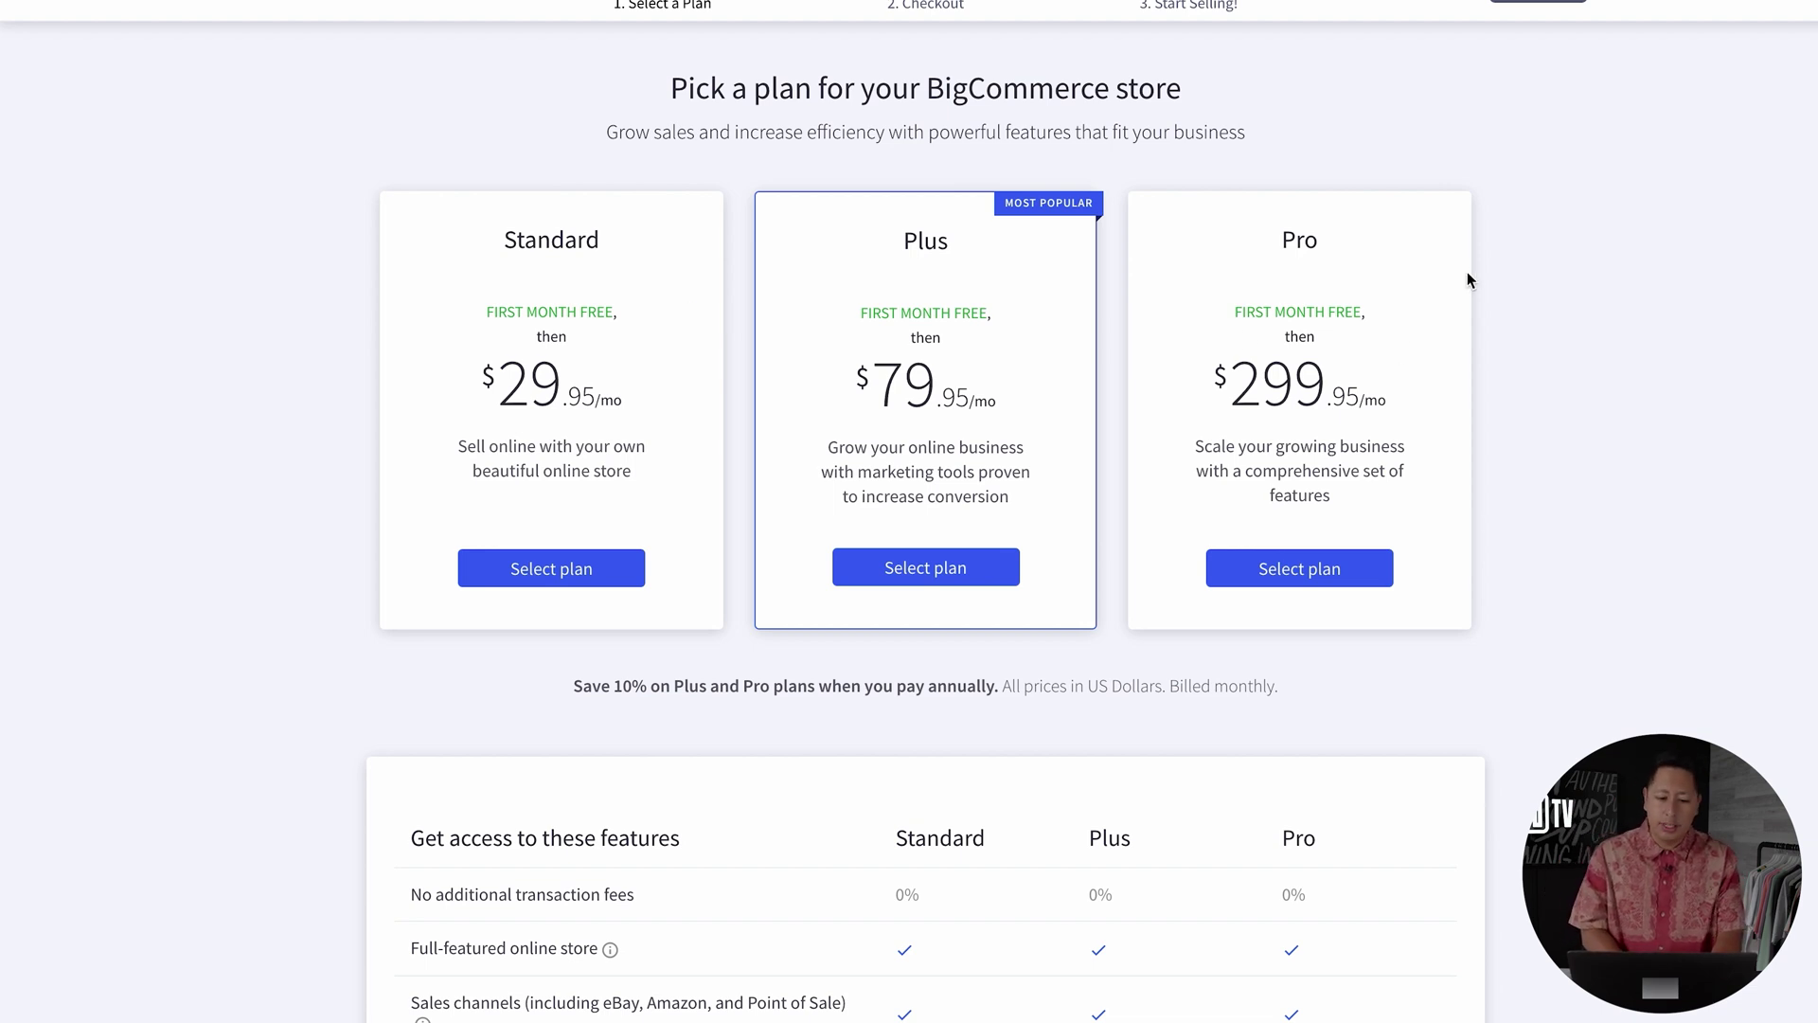
scroll(1464, 293, "down", 1)
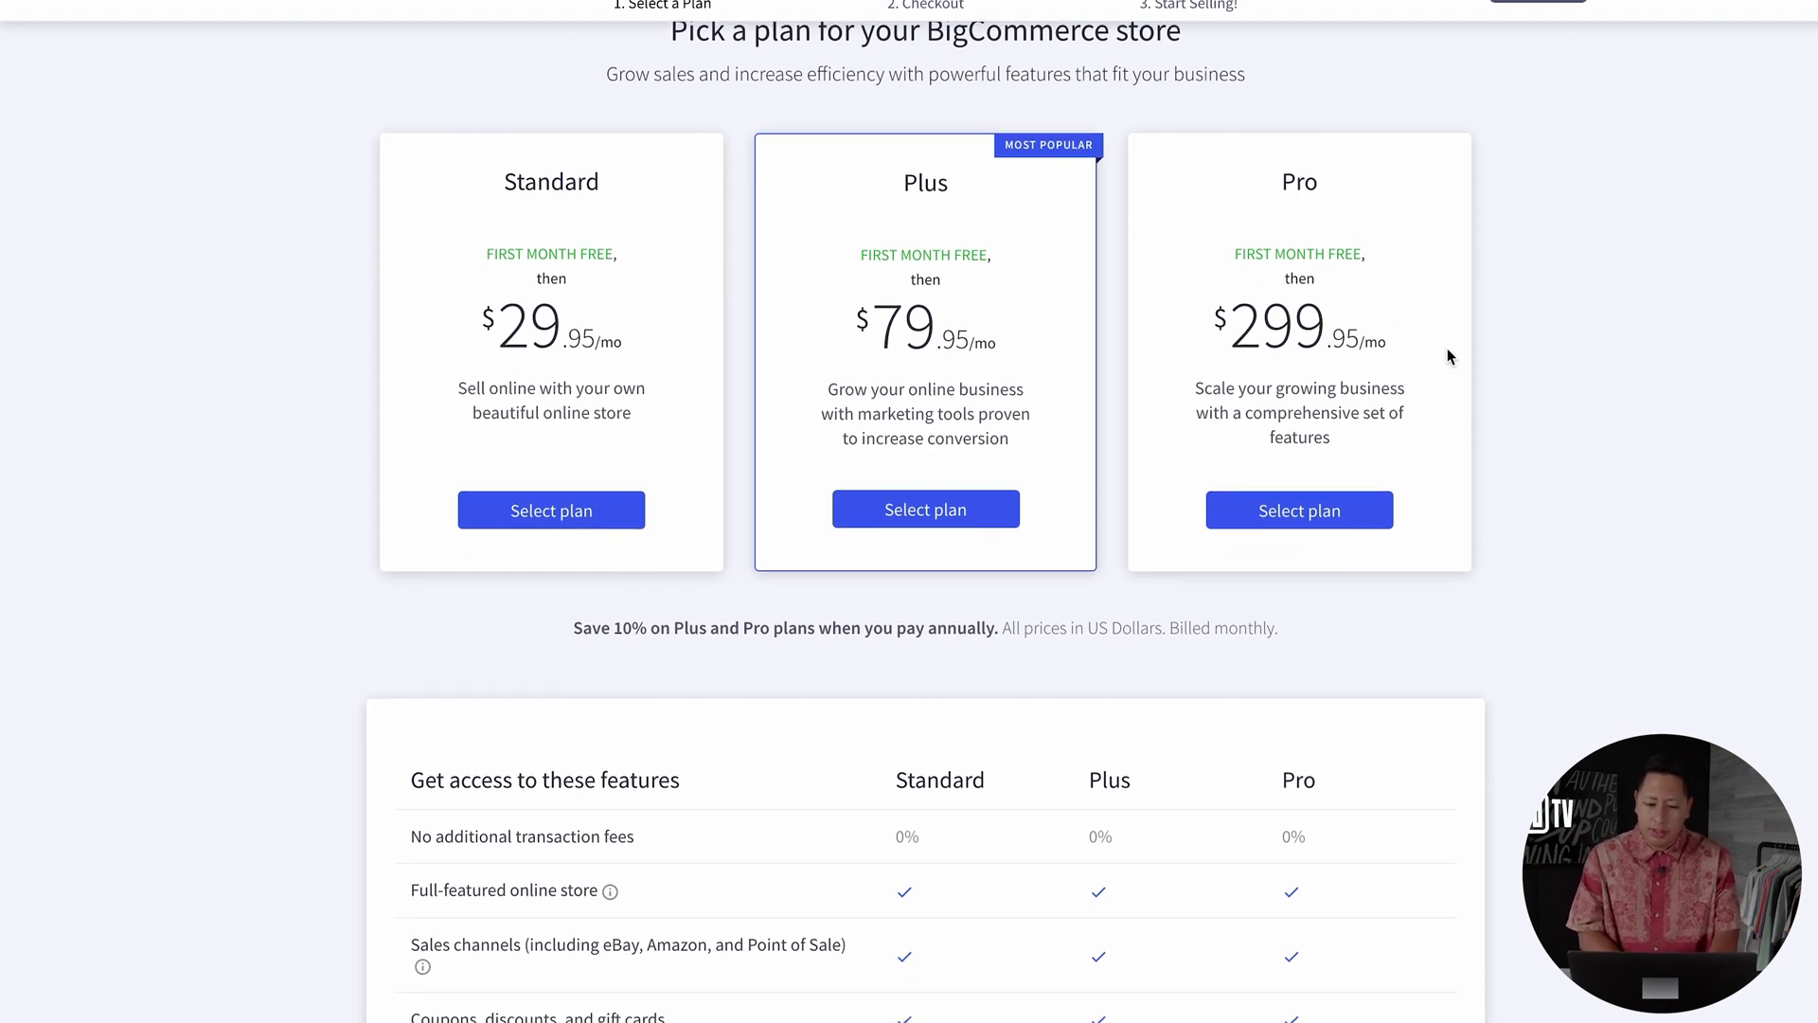
scroll(623, 266, "down", 1)
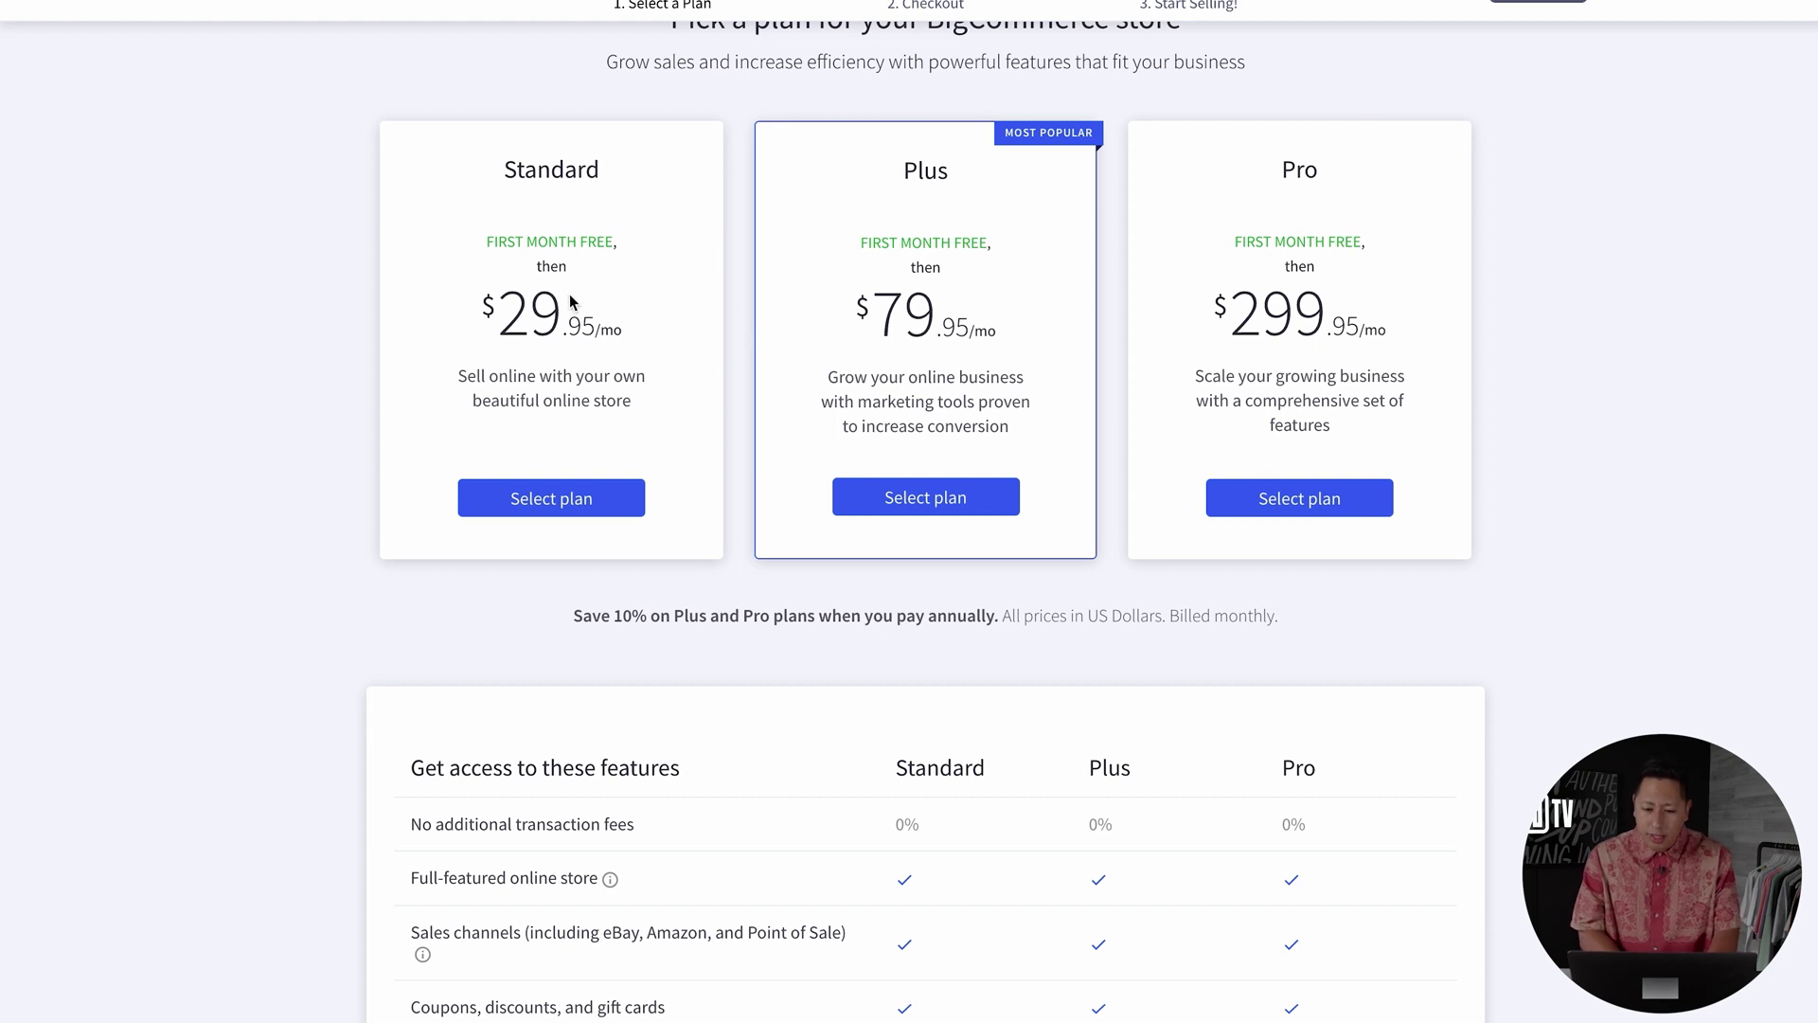
left_click_drag(628, 350, 478, 317)
scroll(487, 321, "down", 3)
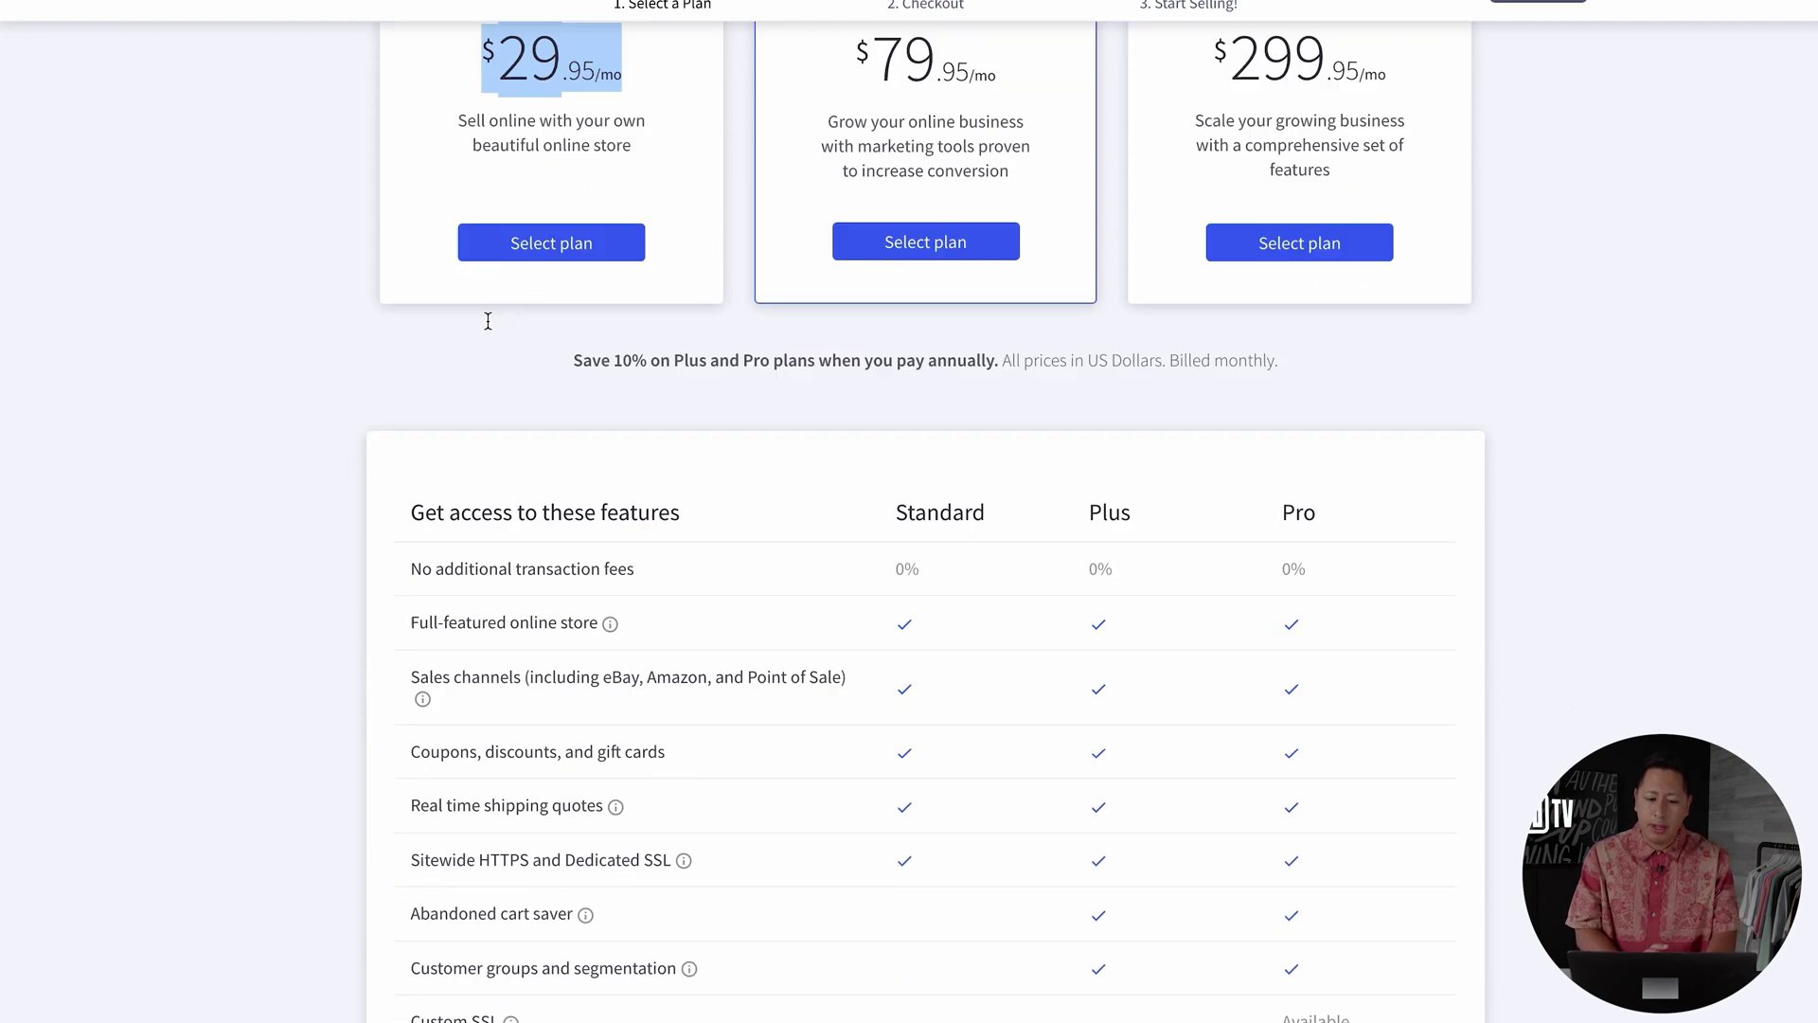
scroll(918, 528, "down", 1)
scroll(918, 552, "down", 1)
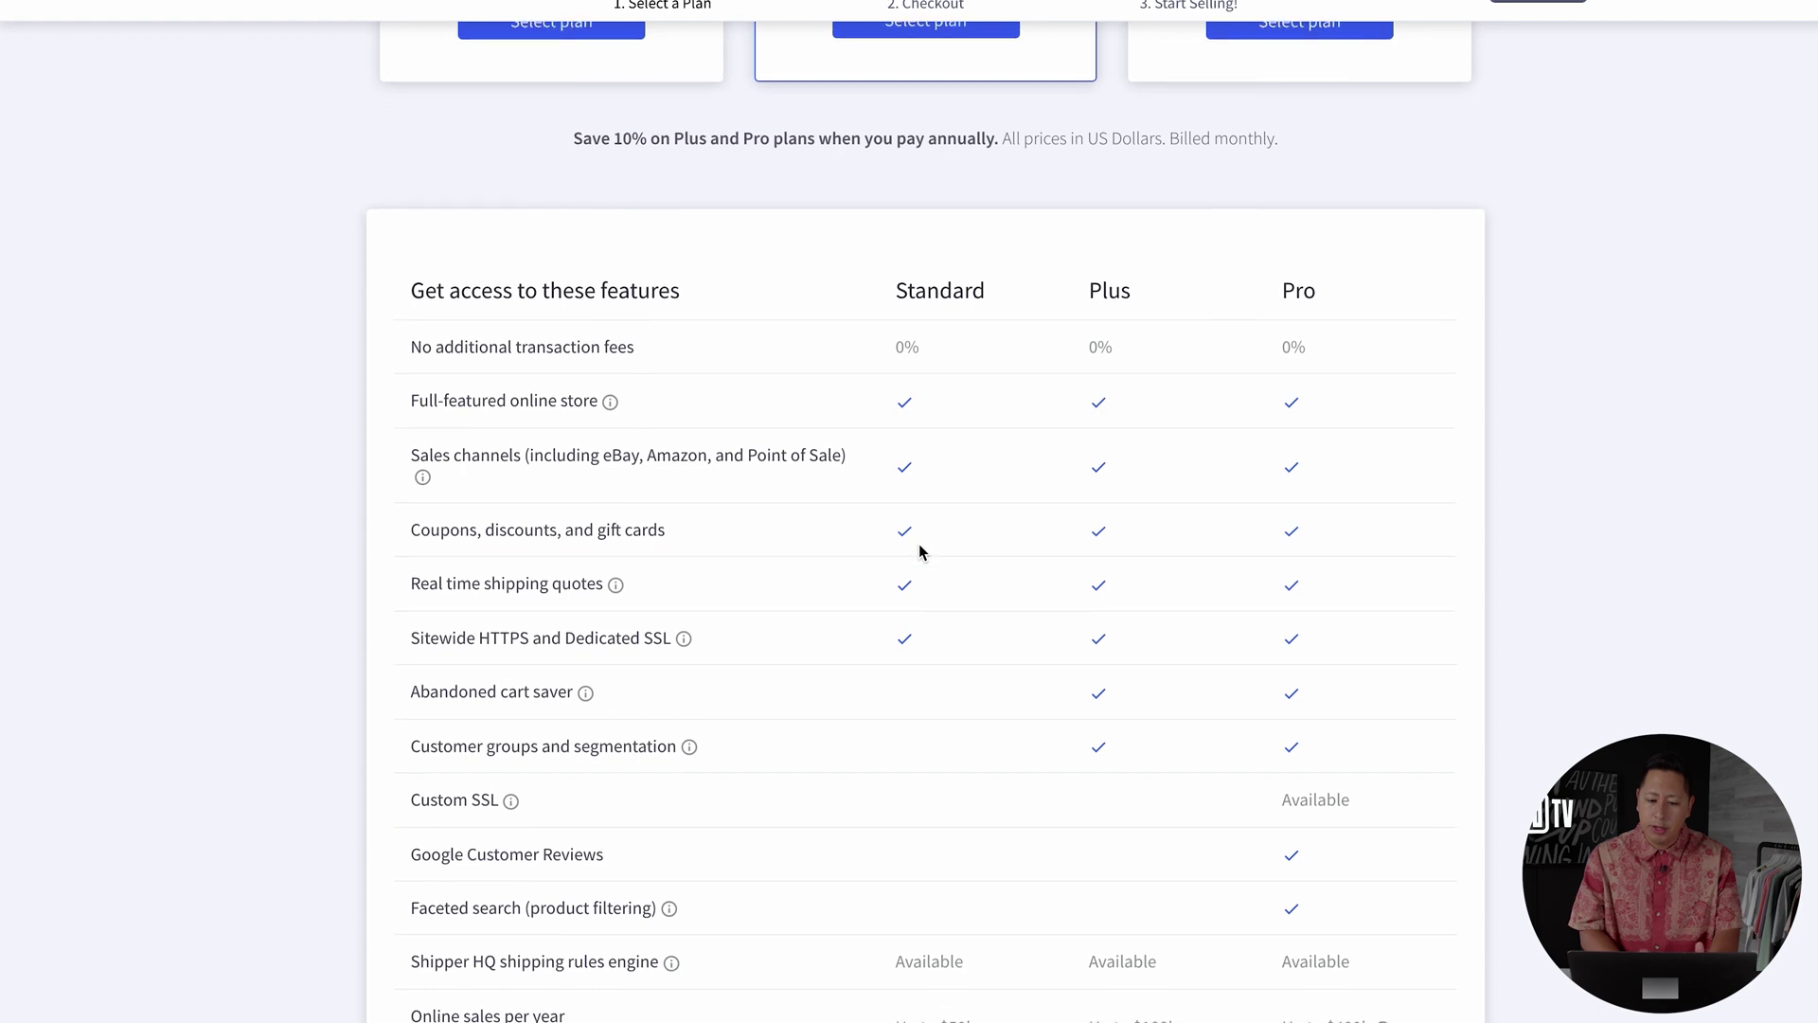
scroll(933, 625, "down", 3)
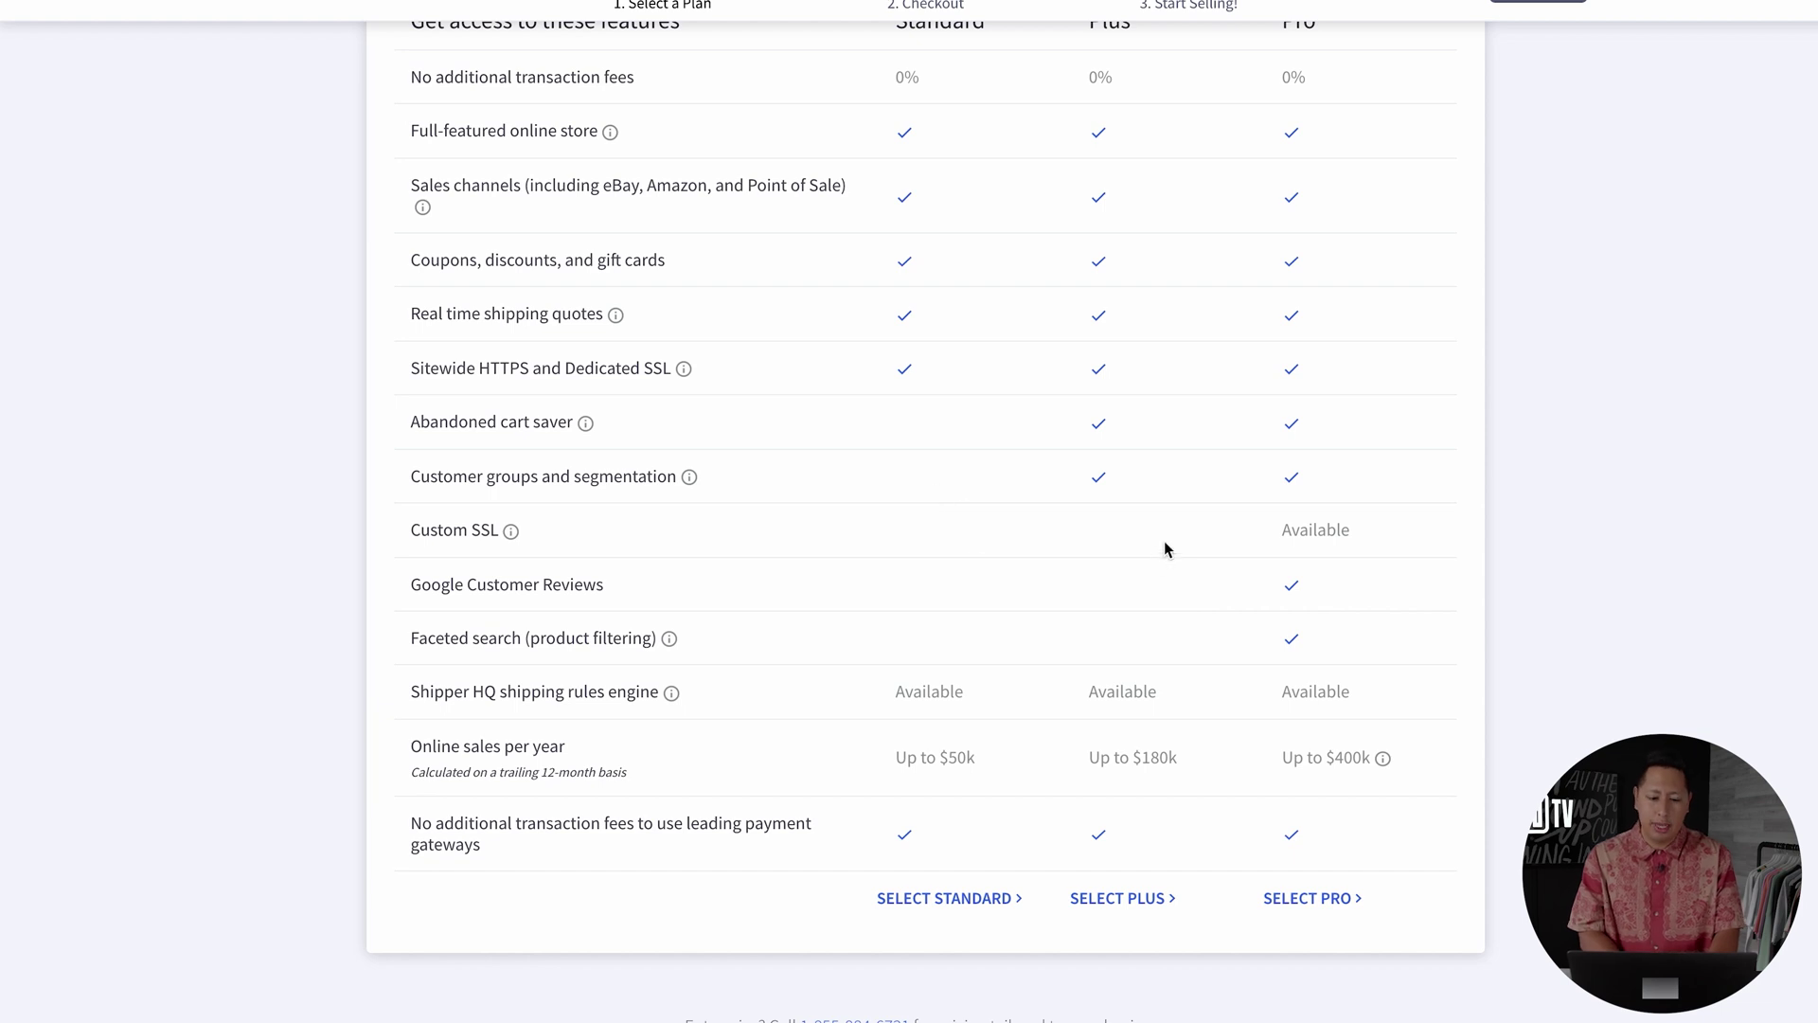
Compare the Standard, Plus and Pro features, noting Standard's up to $50k sales limit.
scroll(1004, 506, "down", 1)
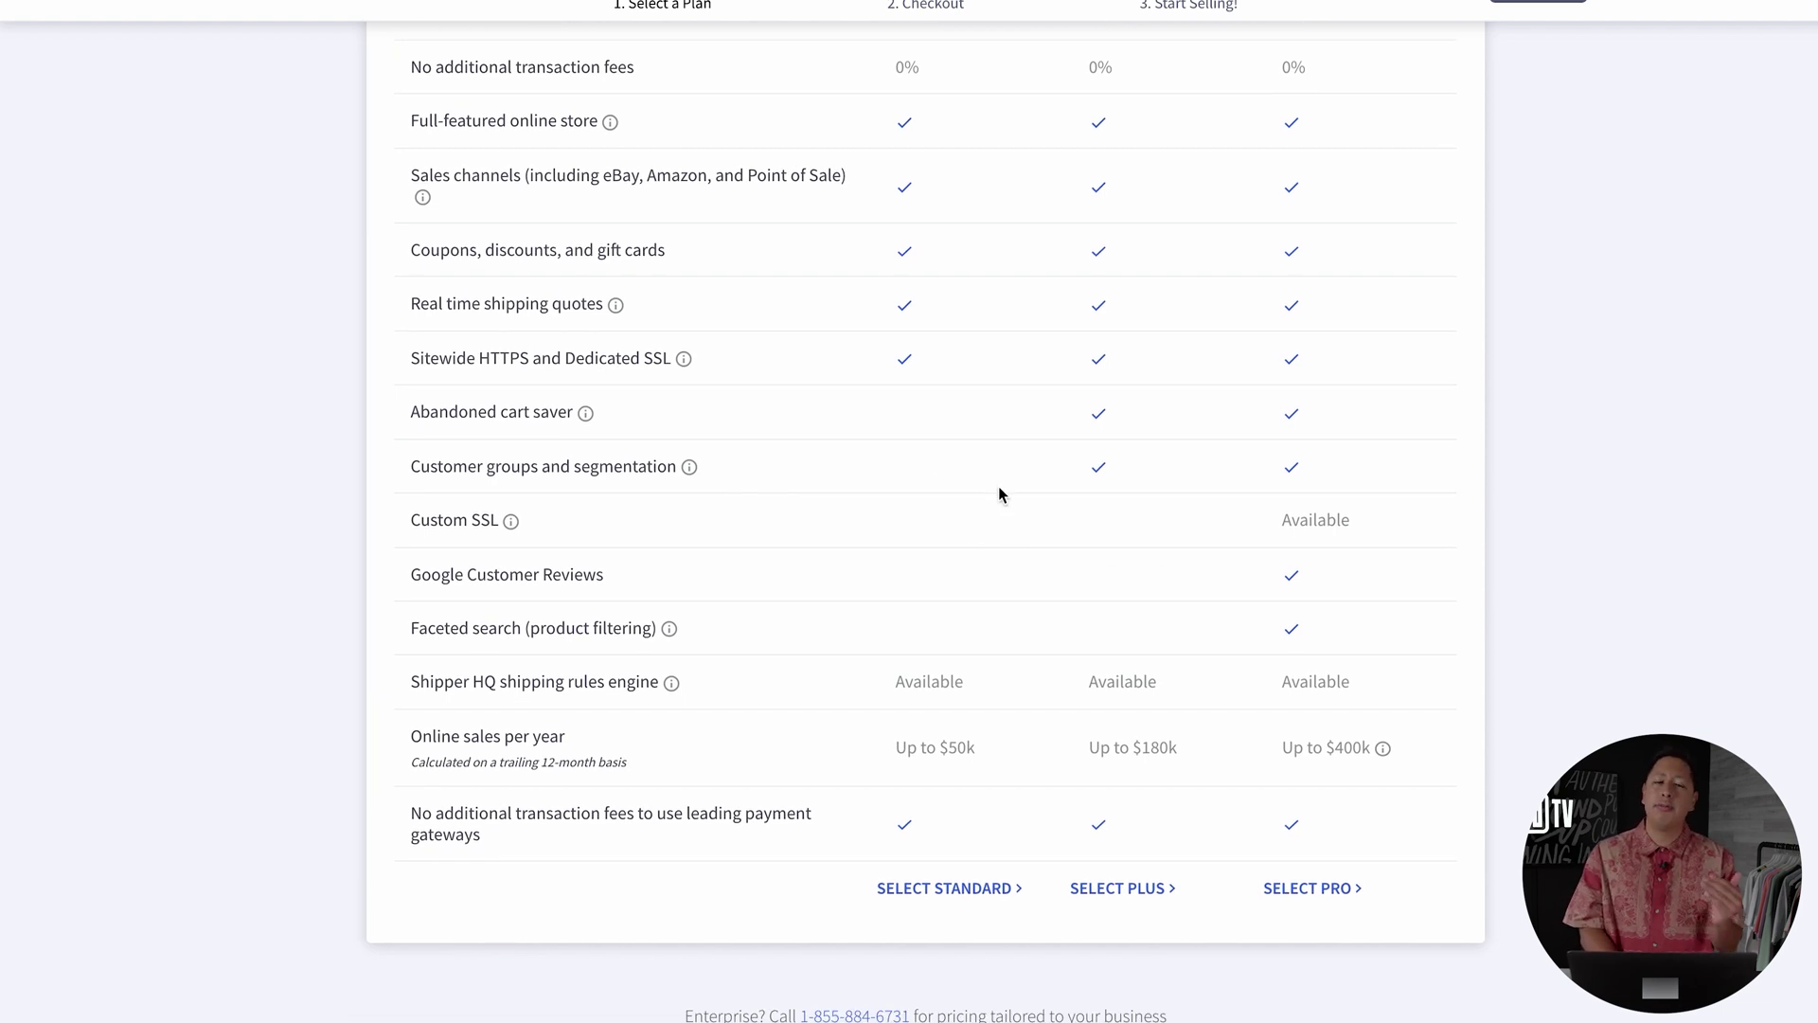
scroll(933, 236, "up", 3)
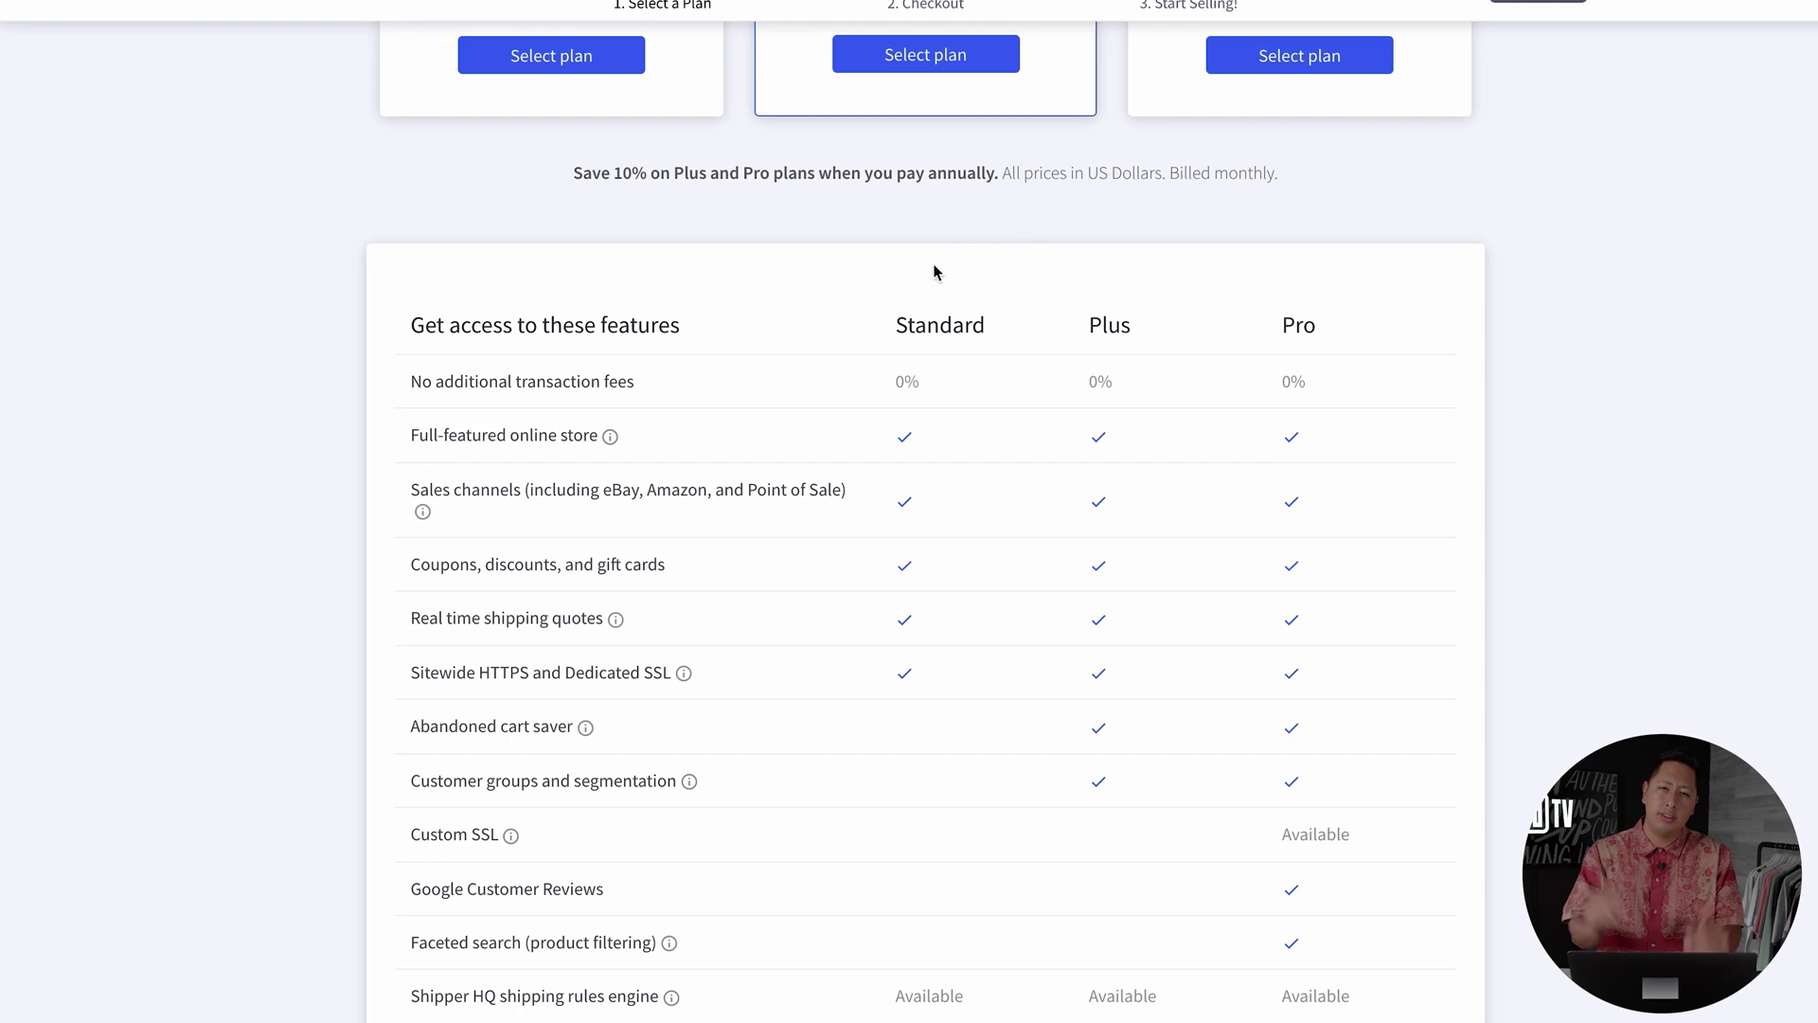
scroll(949, 459, "down", 3)
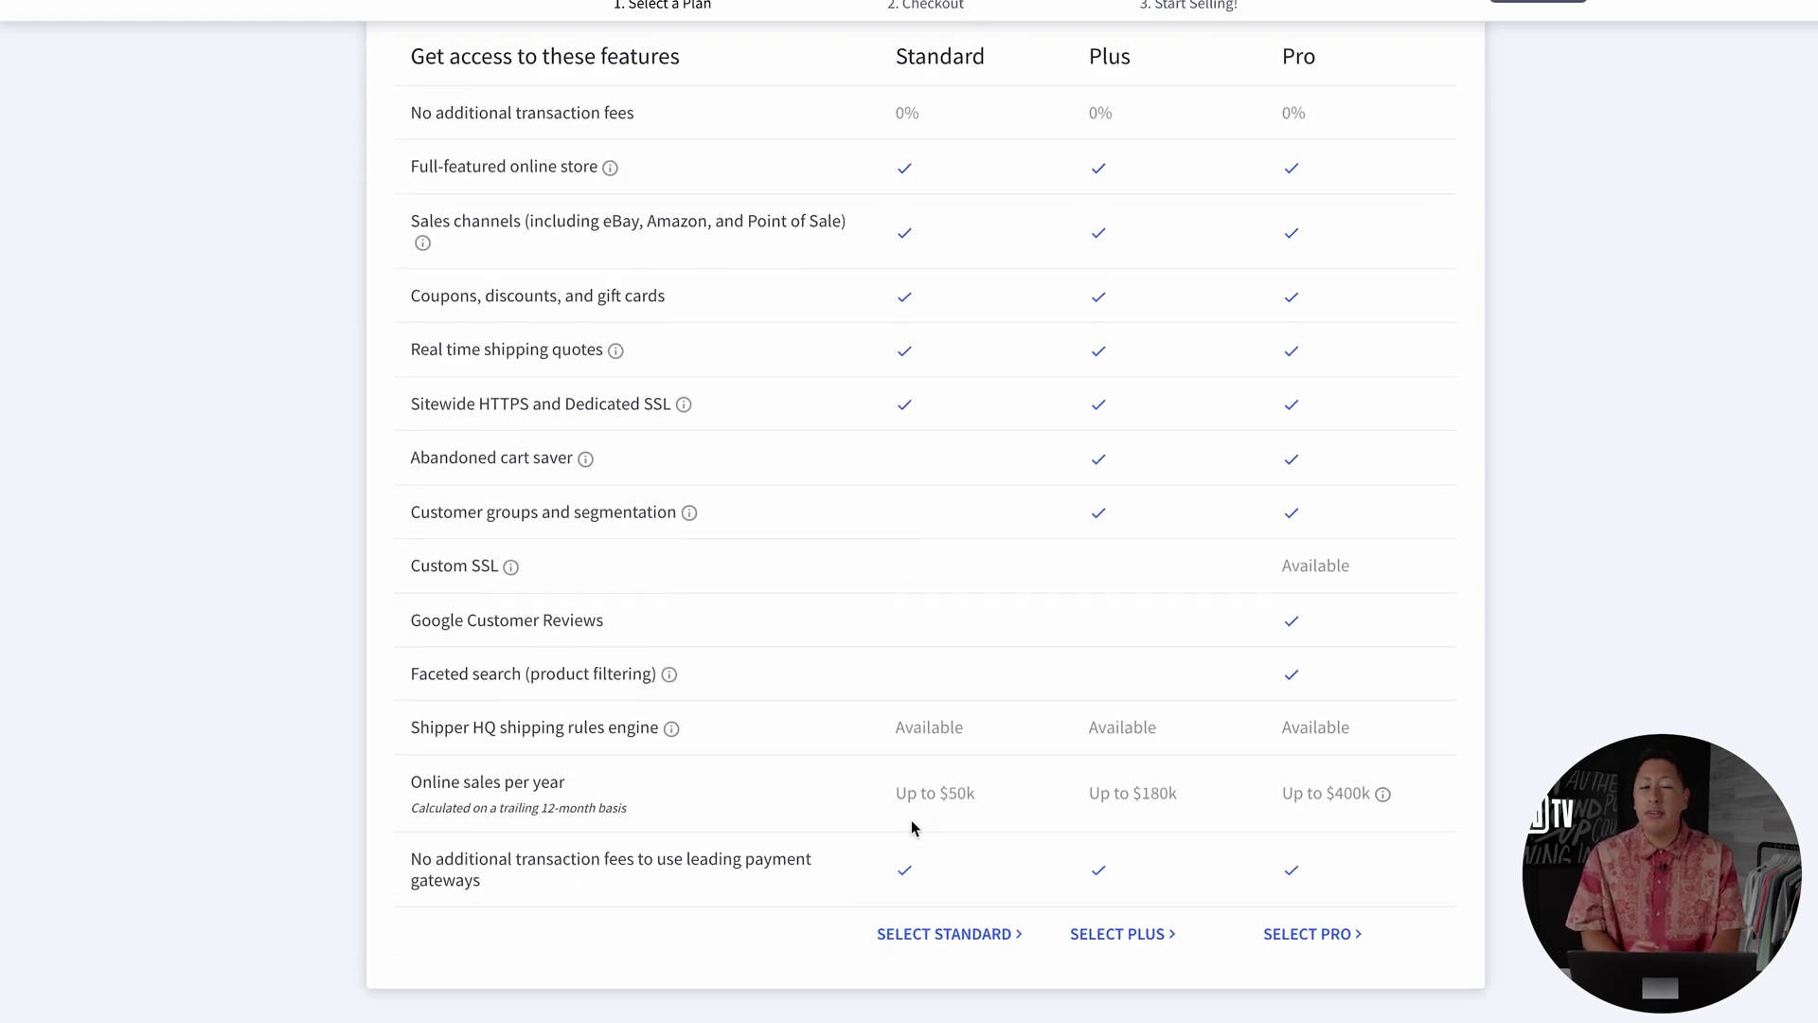
left_click_drag(983, 796, 880, 799)
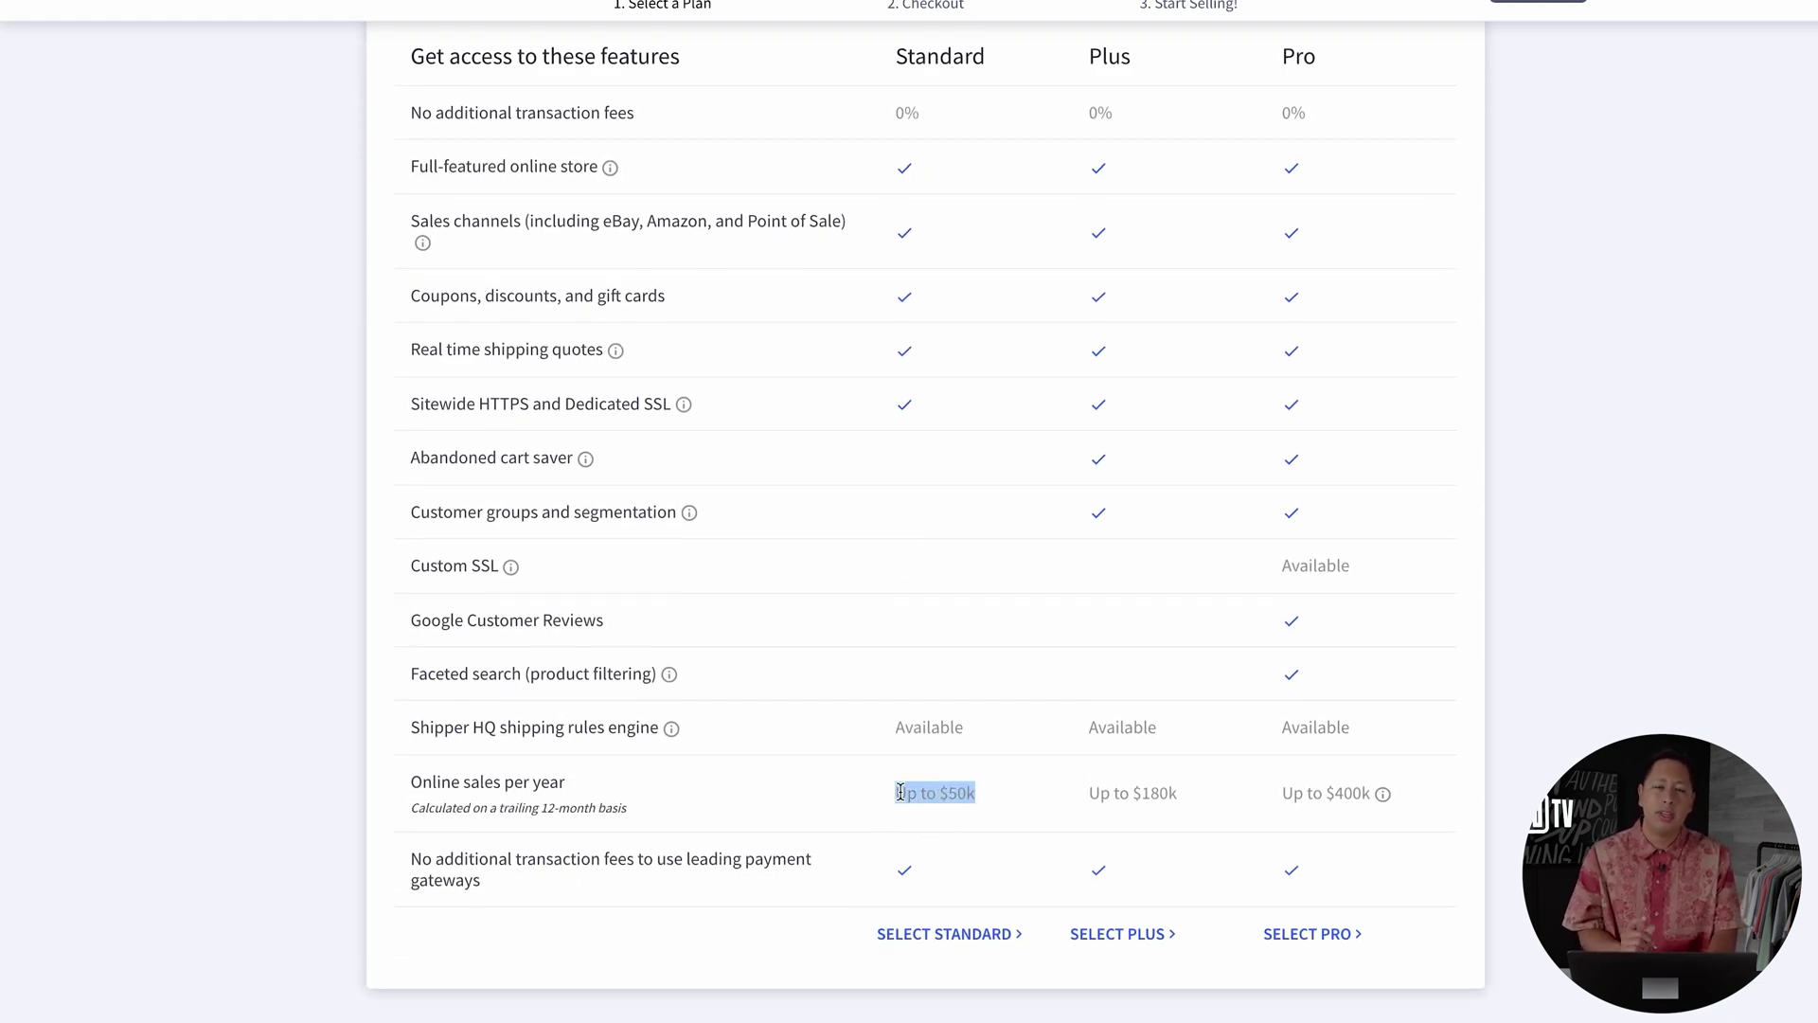
left_click_drag(1051, 805, 1212, 796)
scroll(1095, 746, "up", 5)
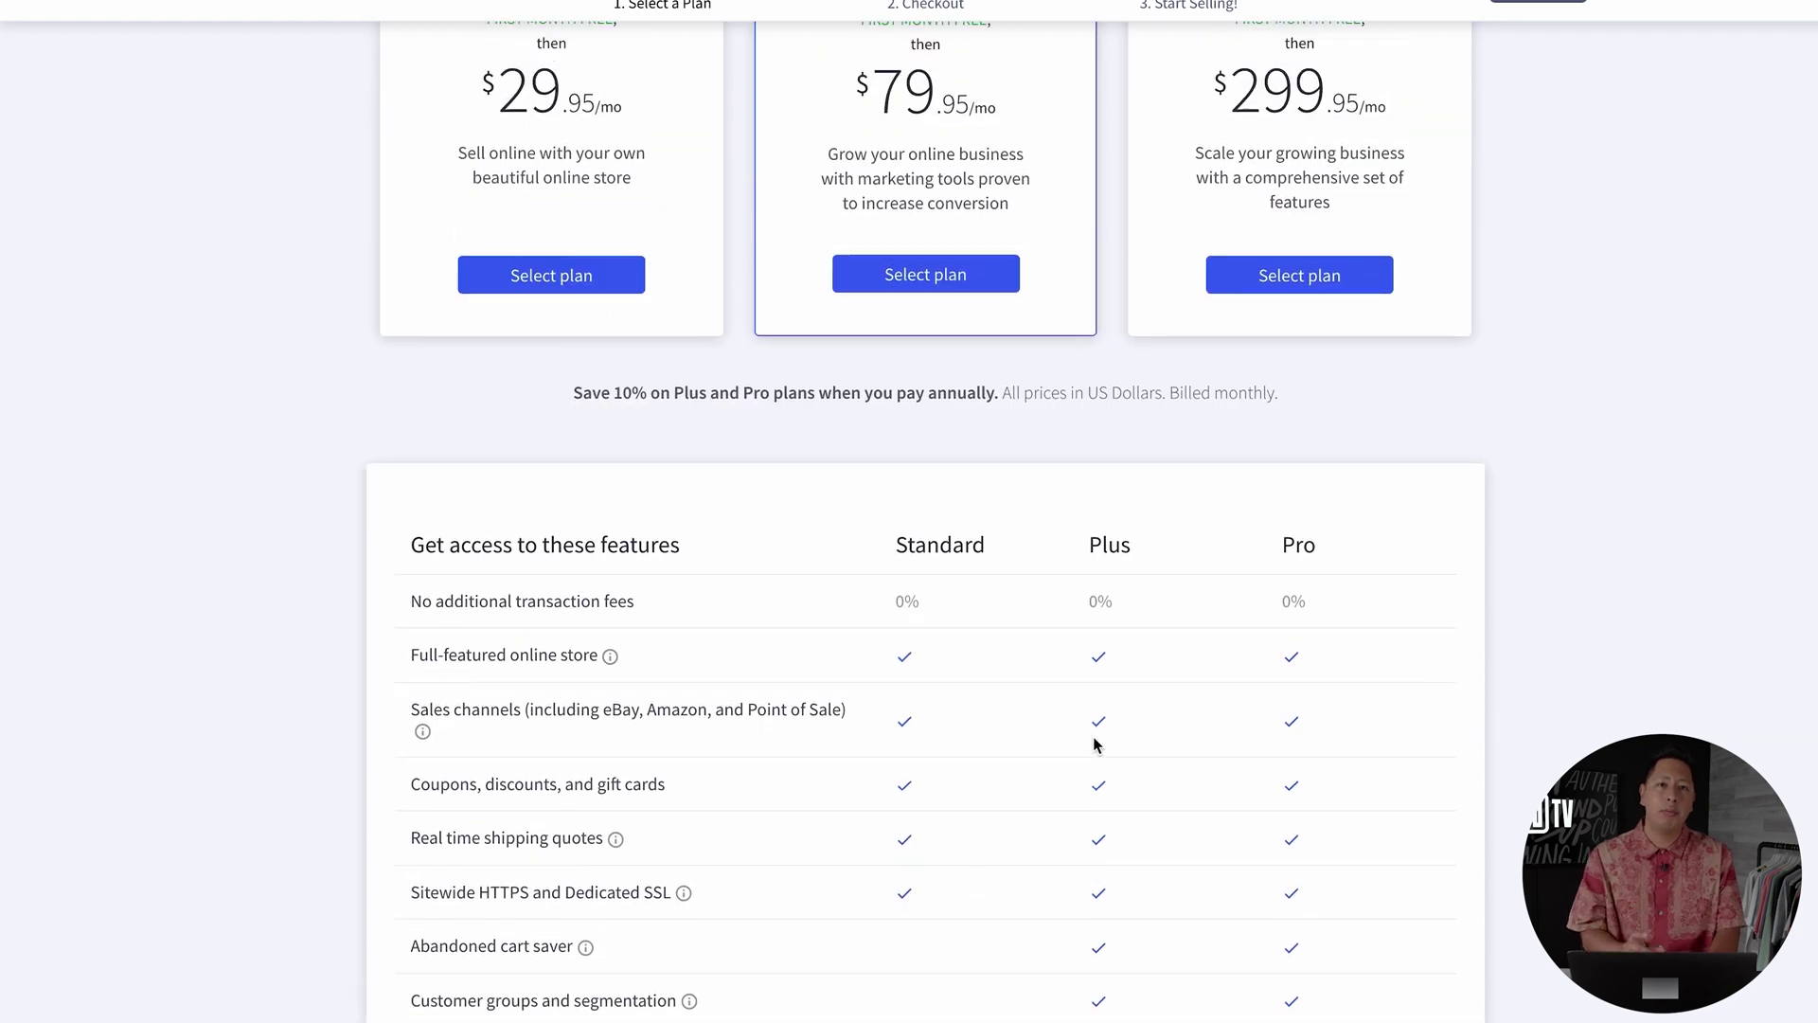
scroll(1095, 745, "down", 4)
scroll(1095, 547, "up", 6)
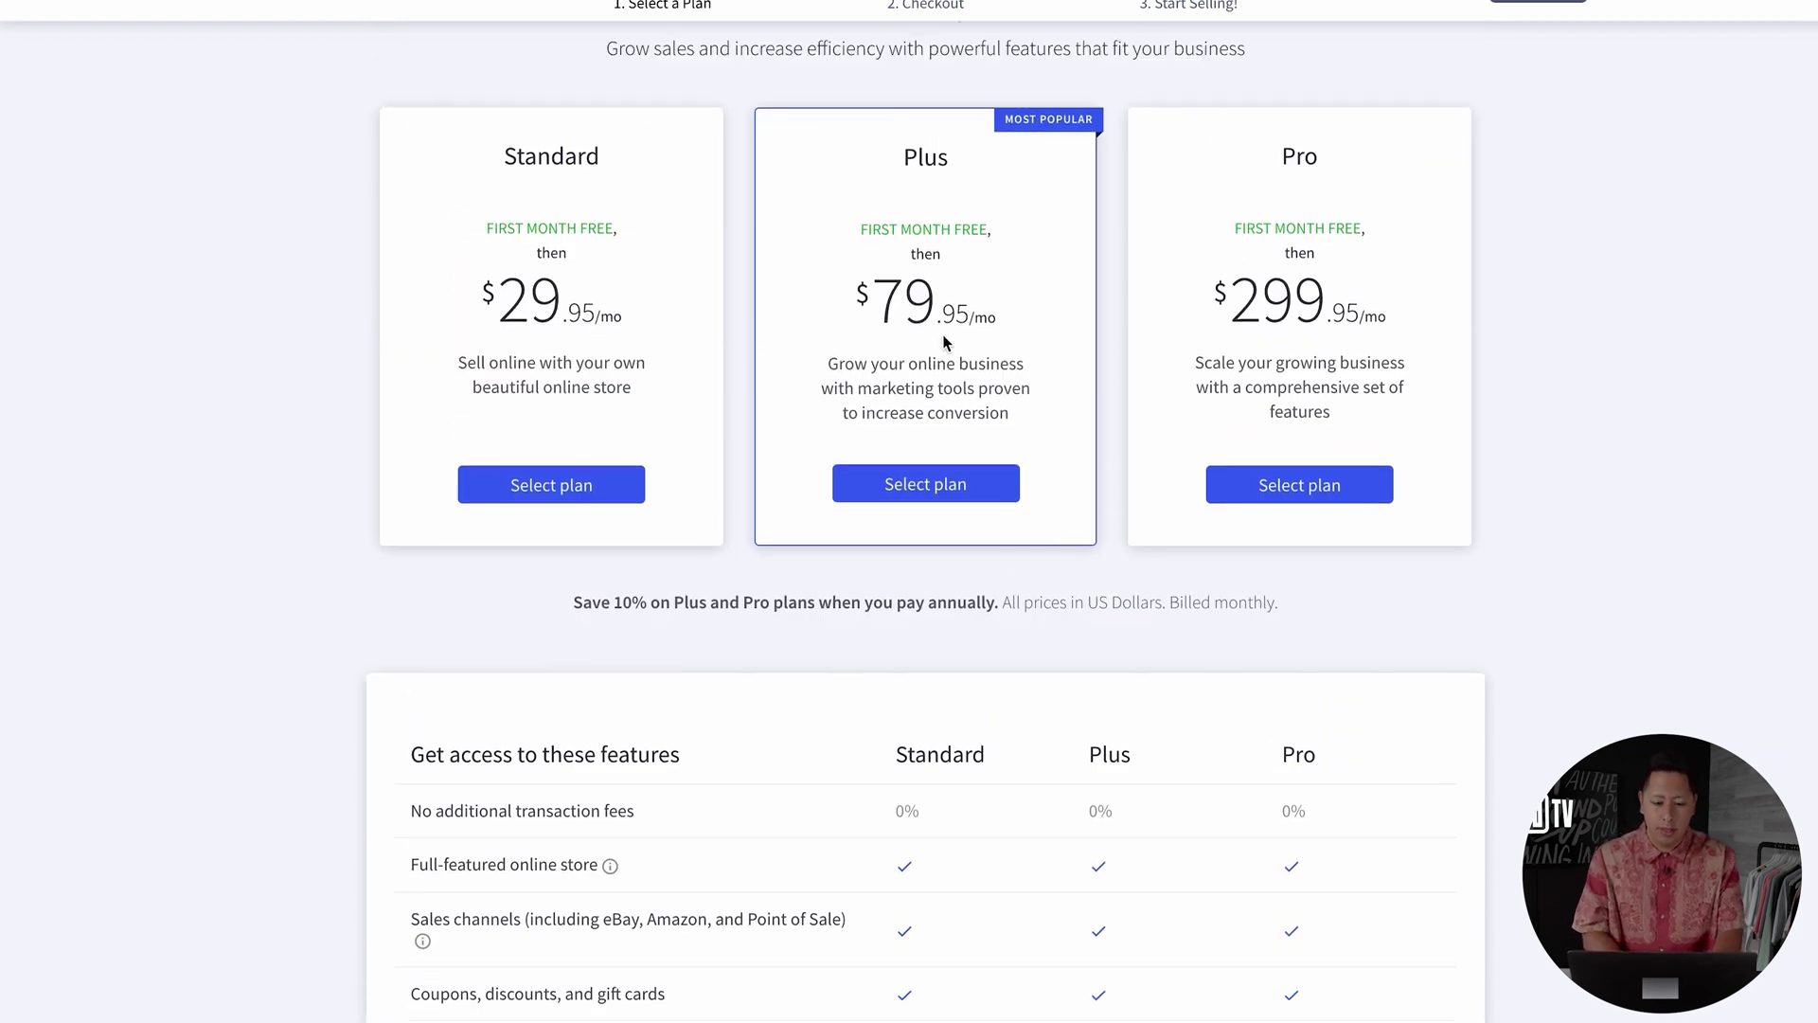
scroll(1128, 568, "down", 8)
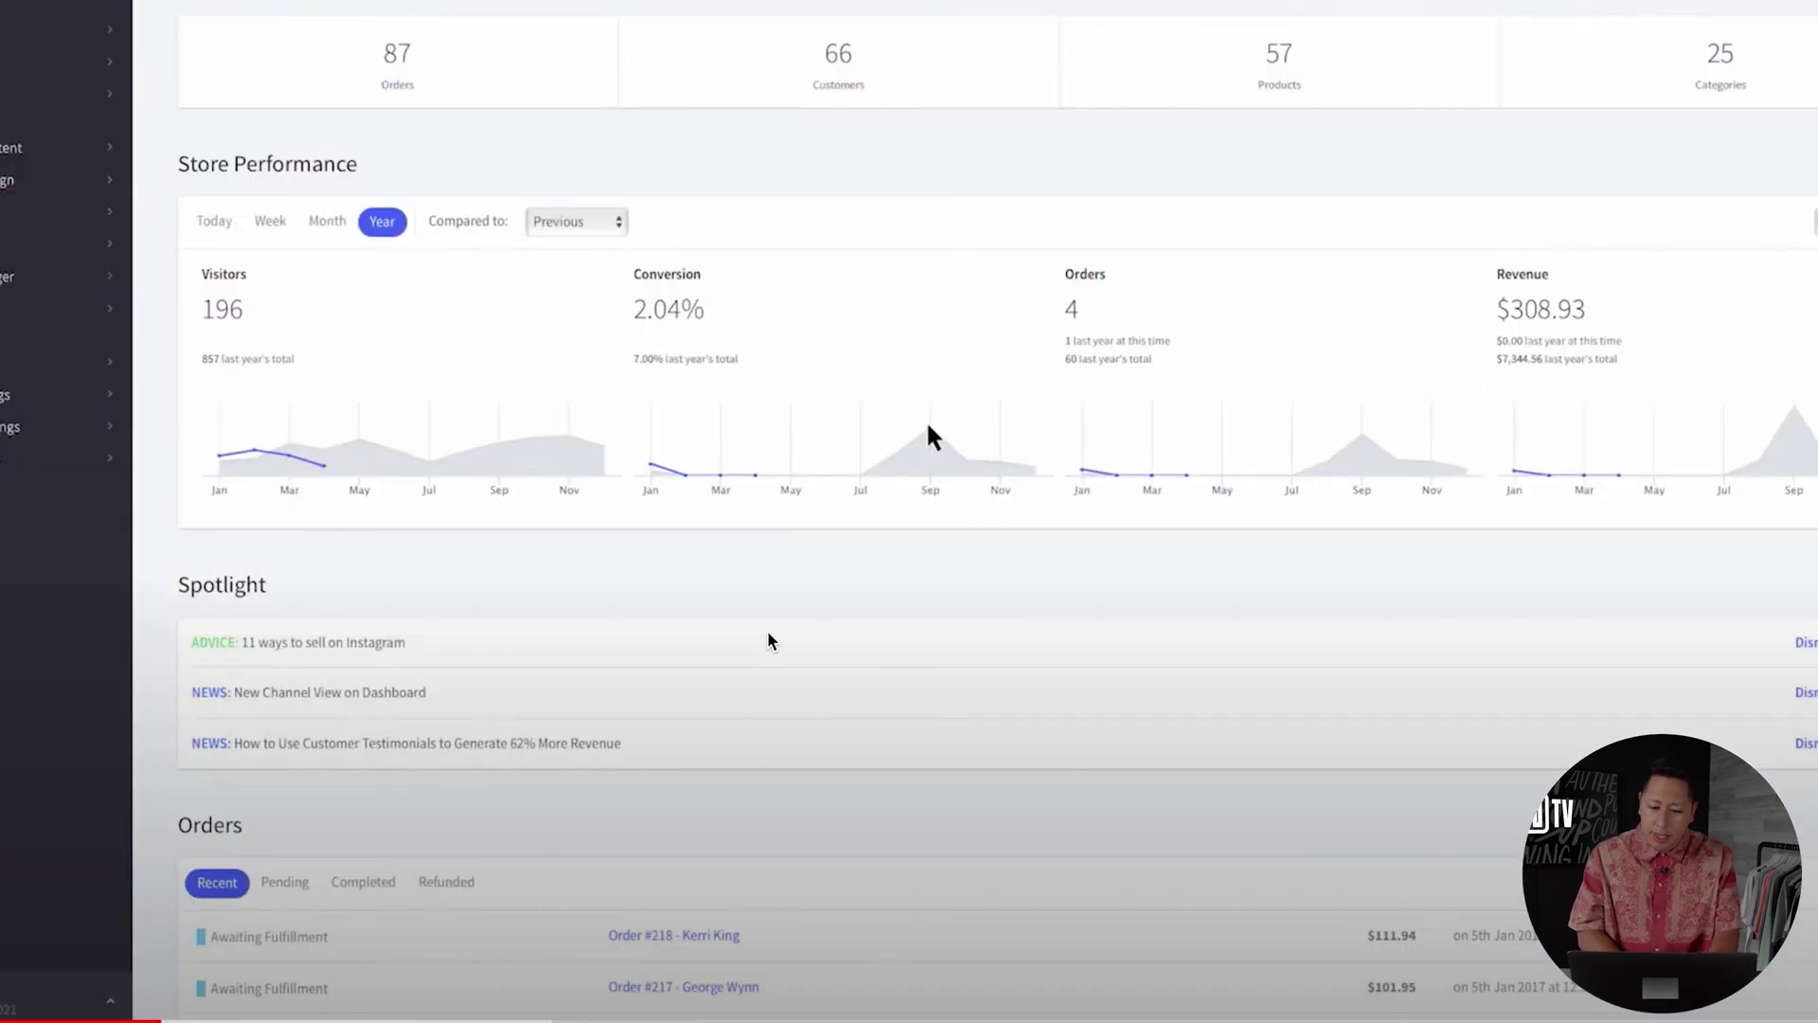
Check in Server Settings > Domains that bigcommercevideos.com is available to purchase.
left_click(95, 453)
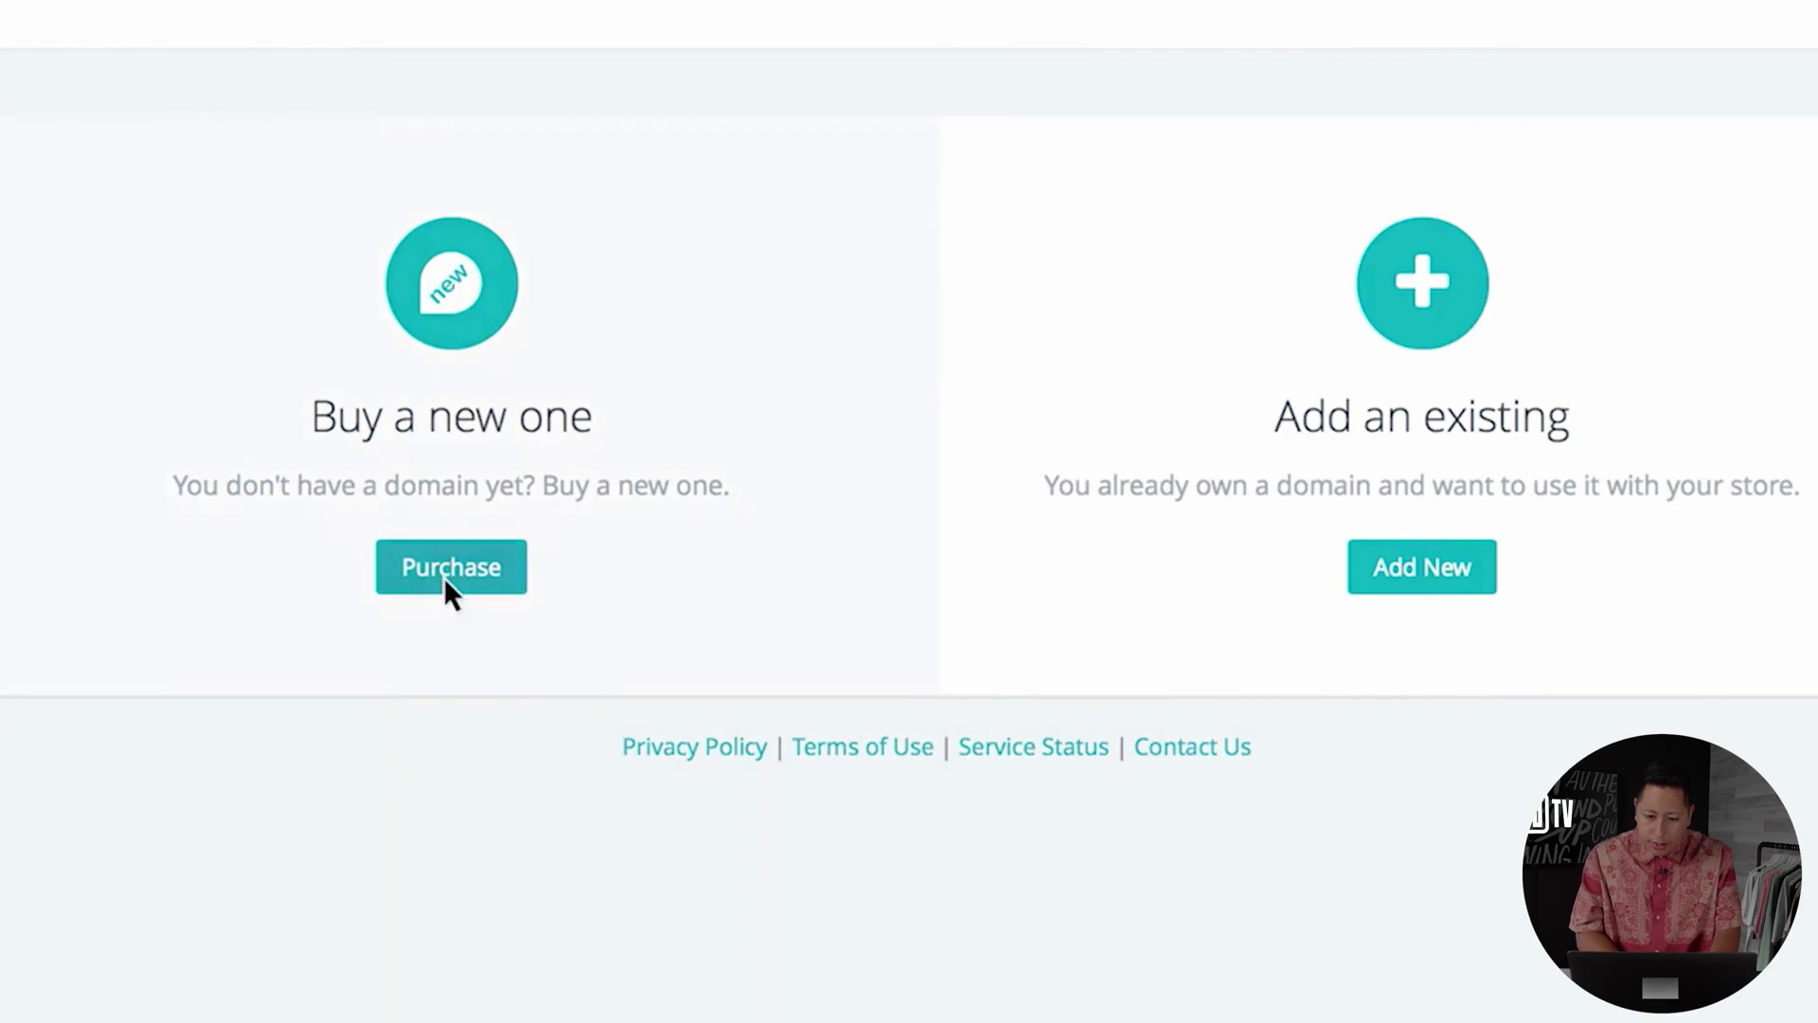
left_click(451, 568)
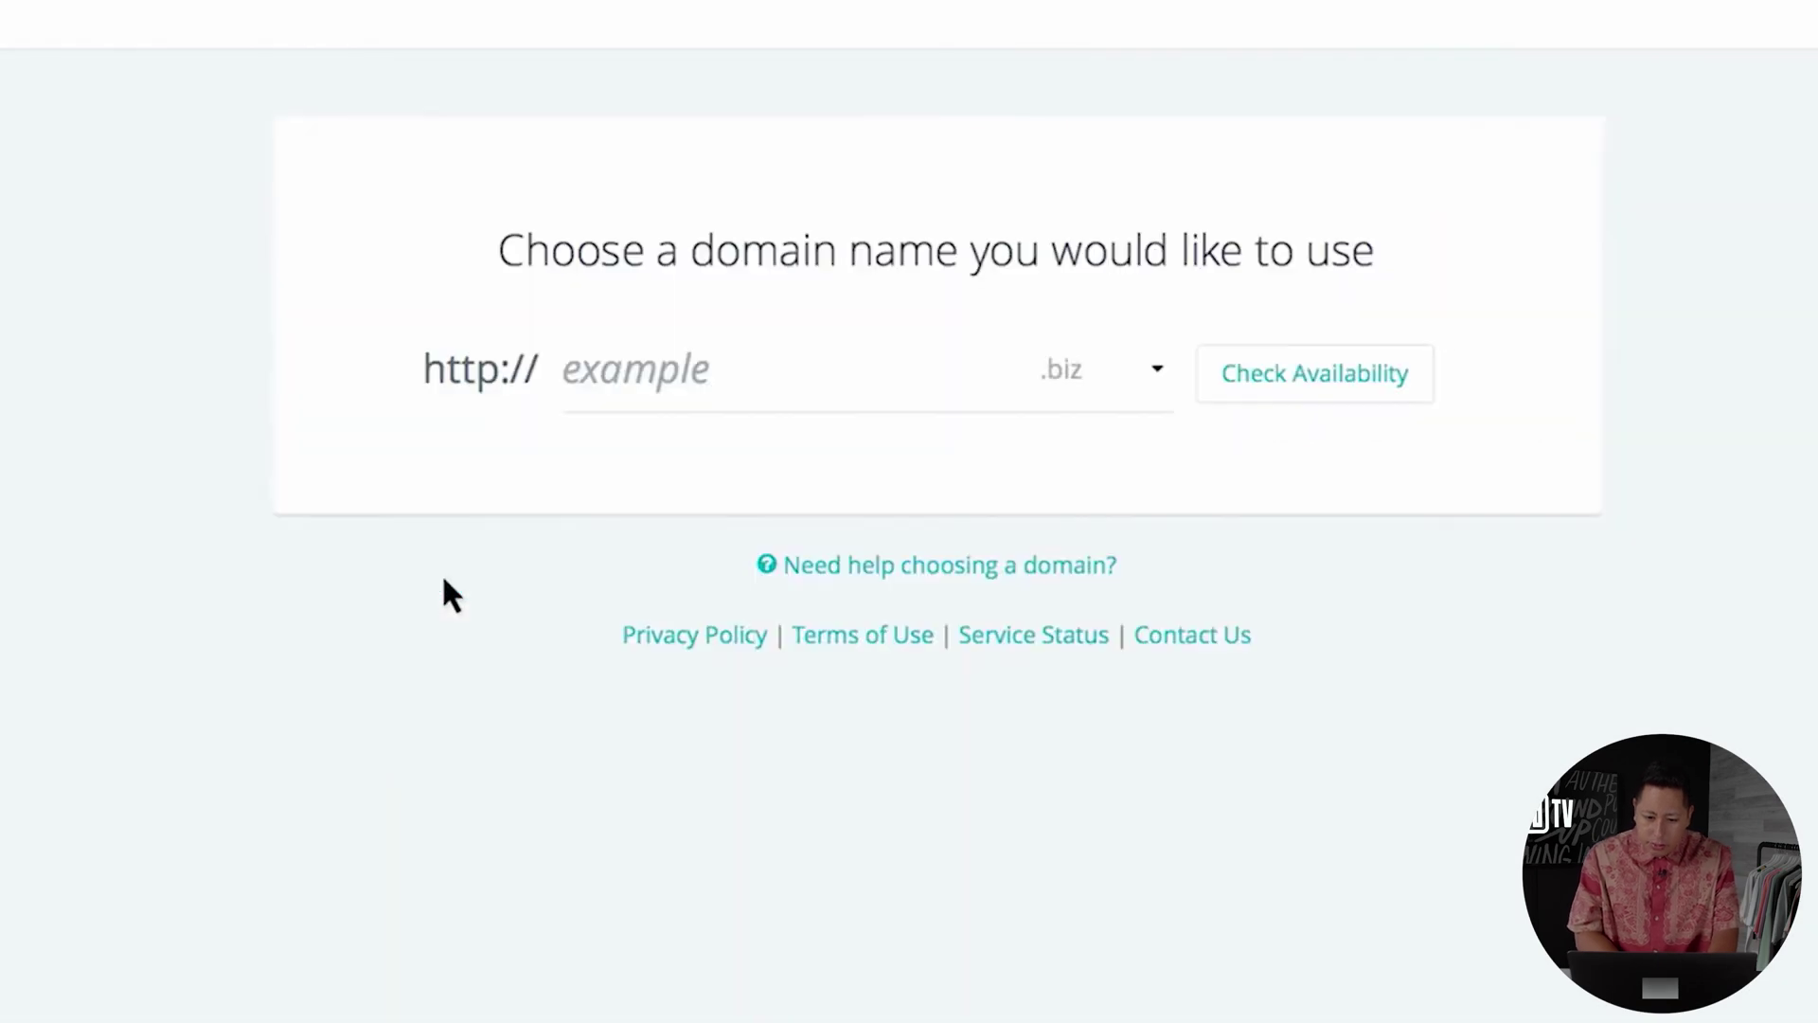
left_click(631, 372)
type("bigcommercevideos")
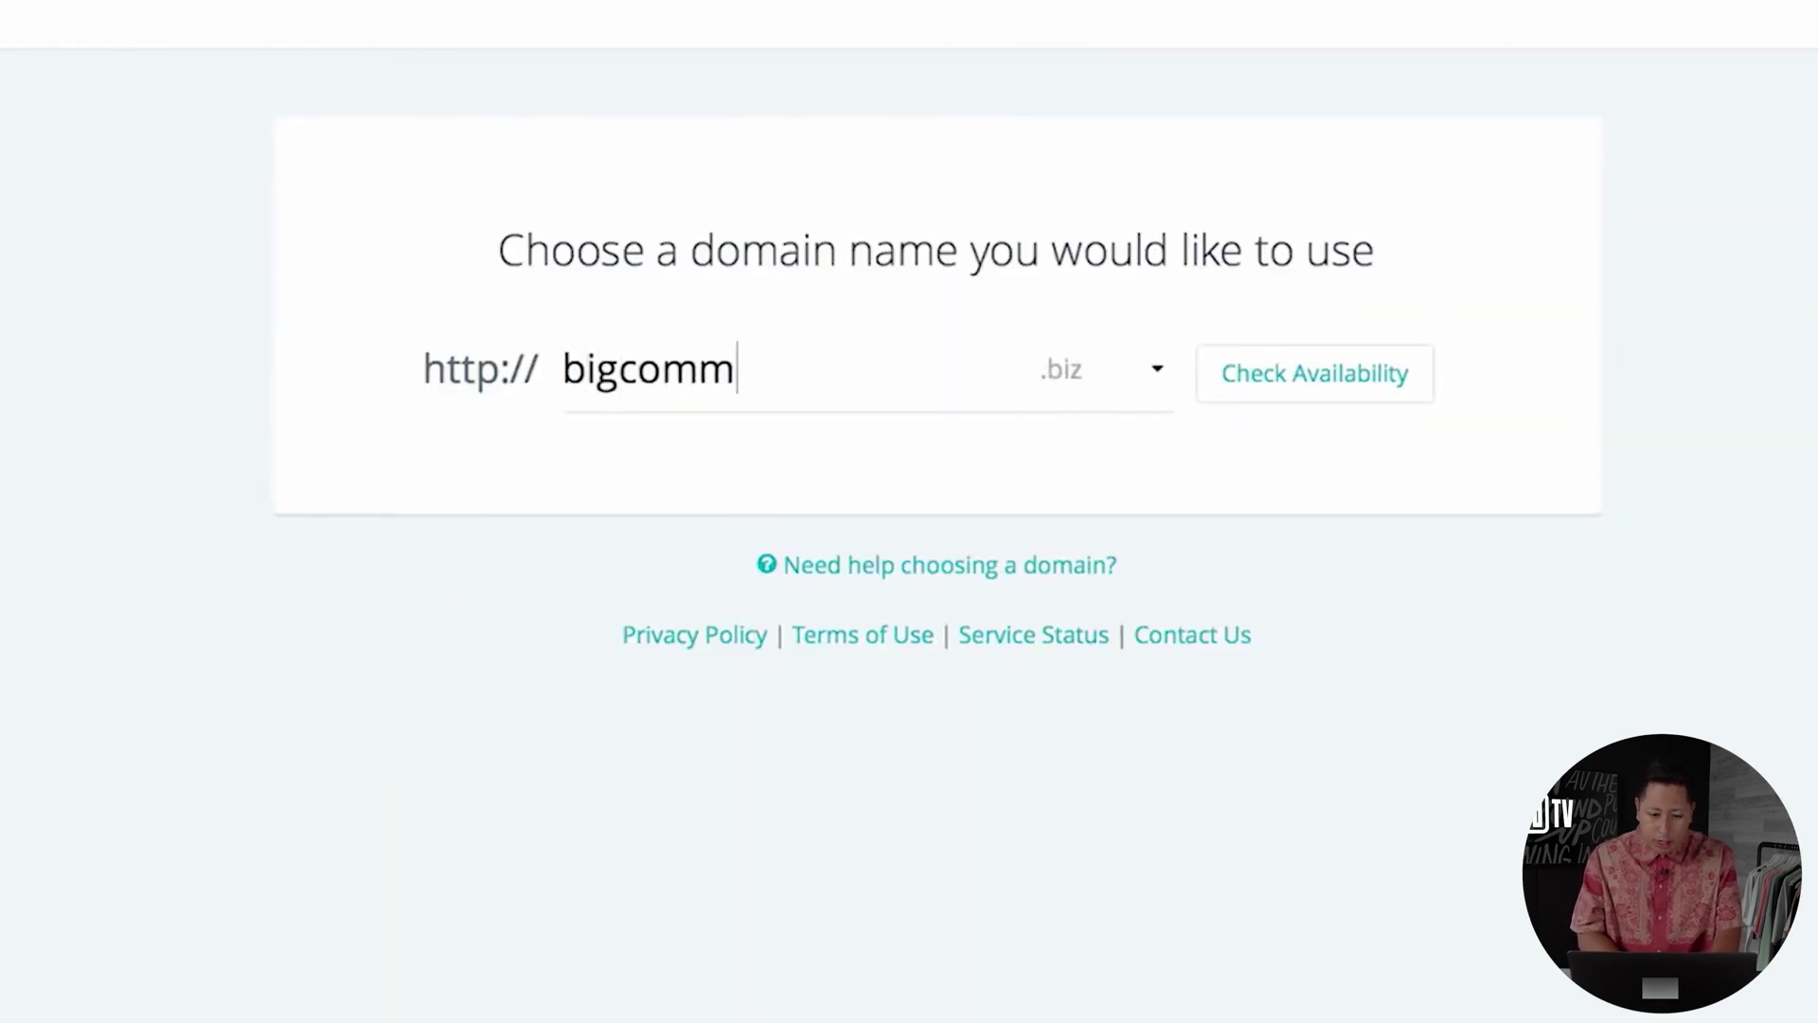
left_click(1133, 372)
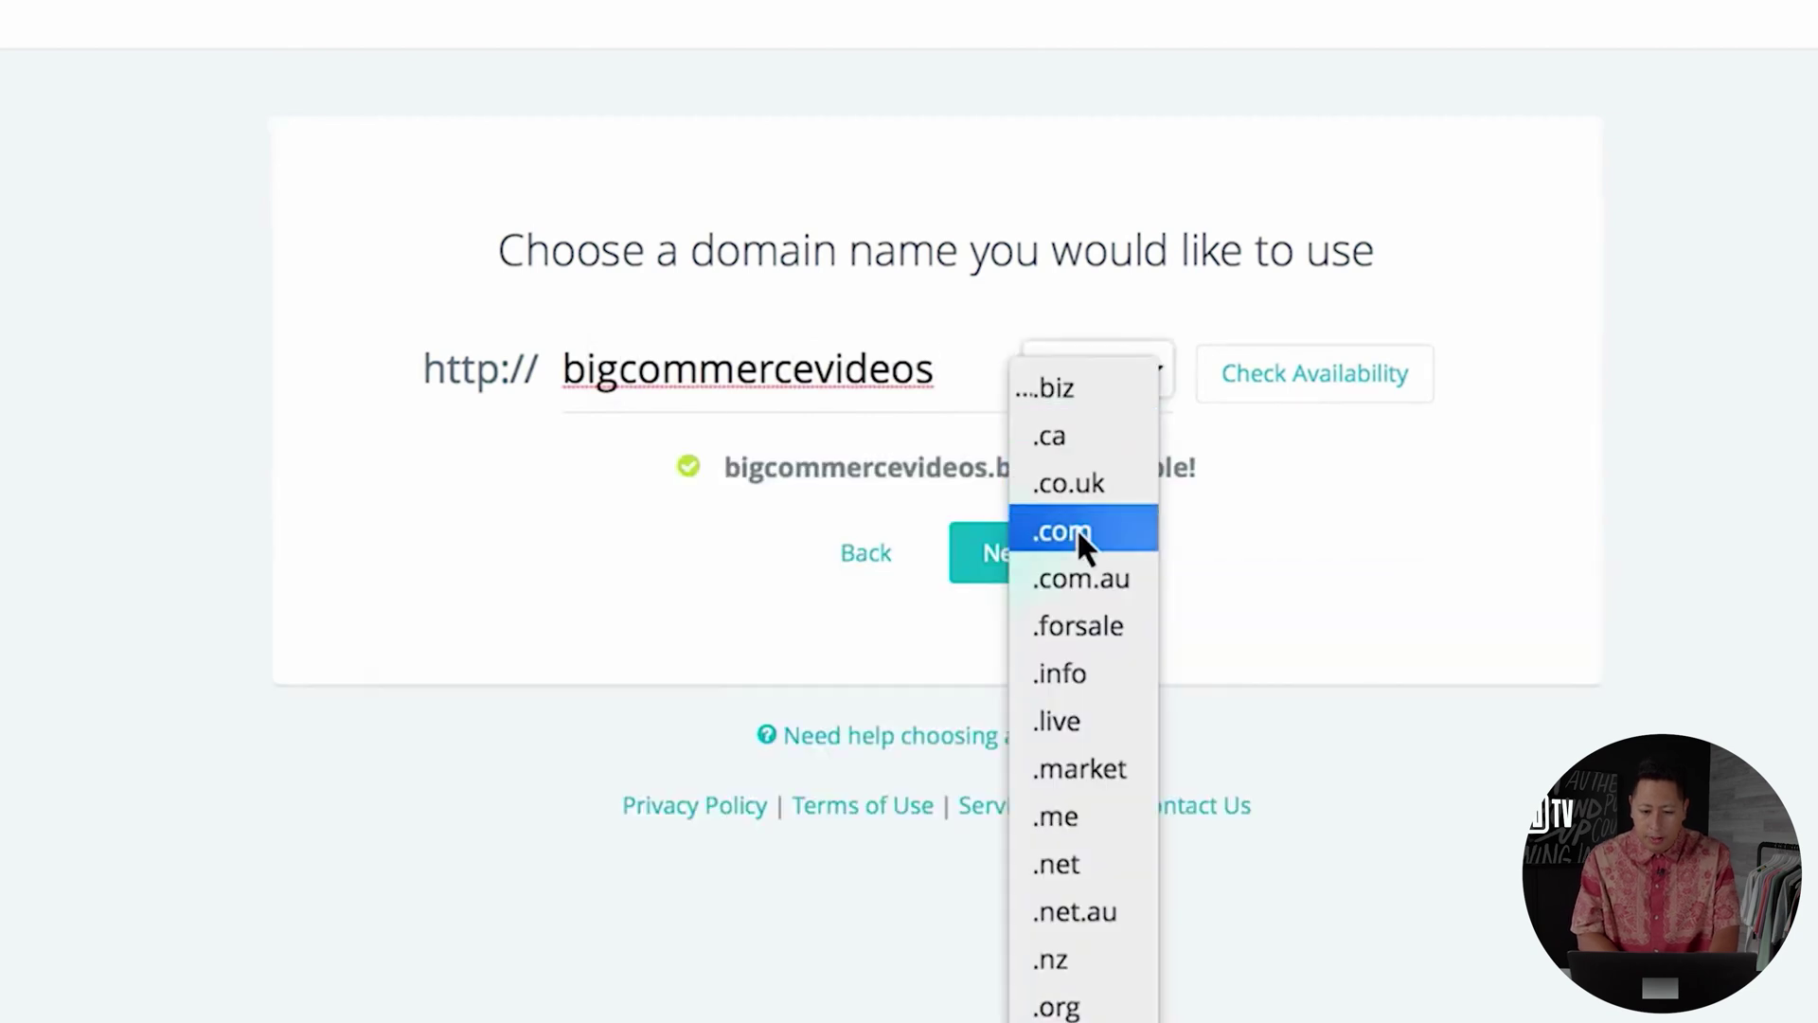
left_click(1077, 530)
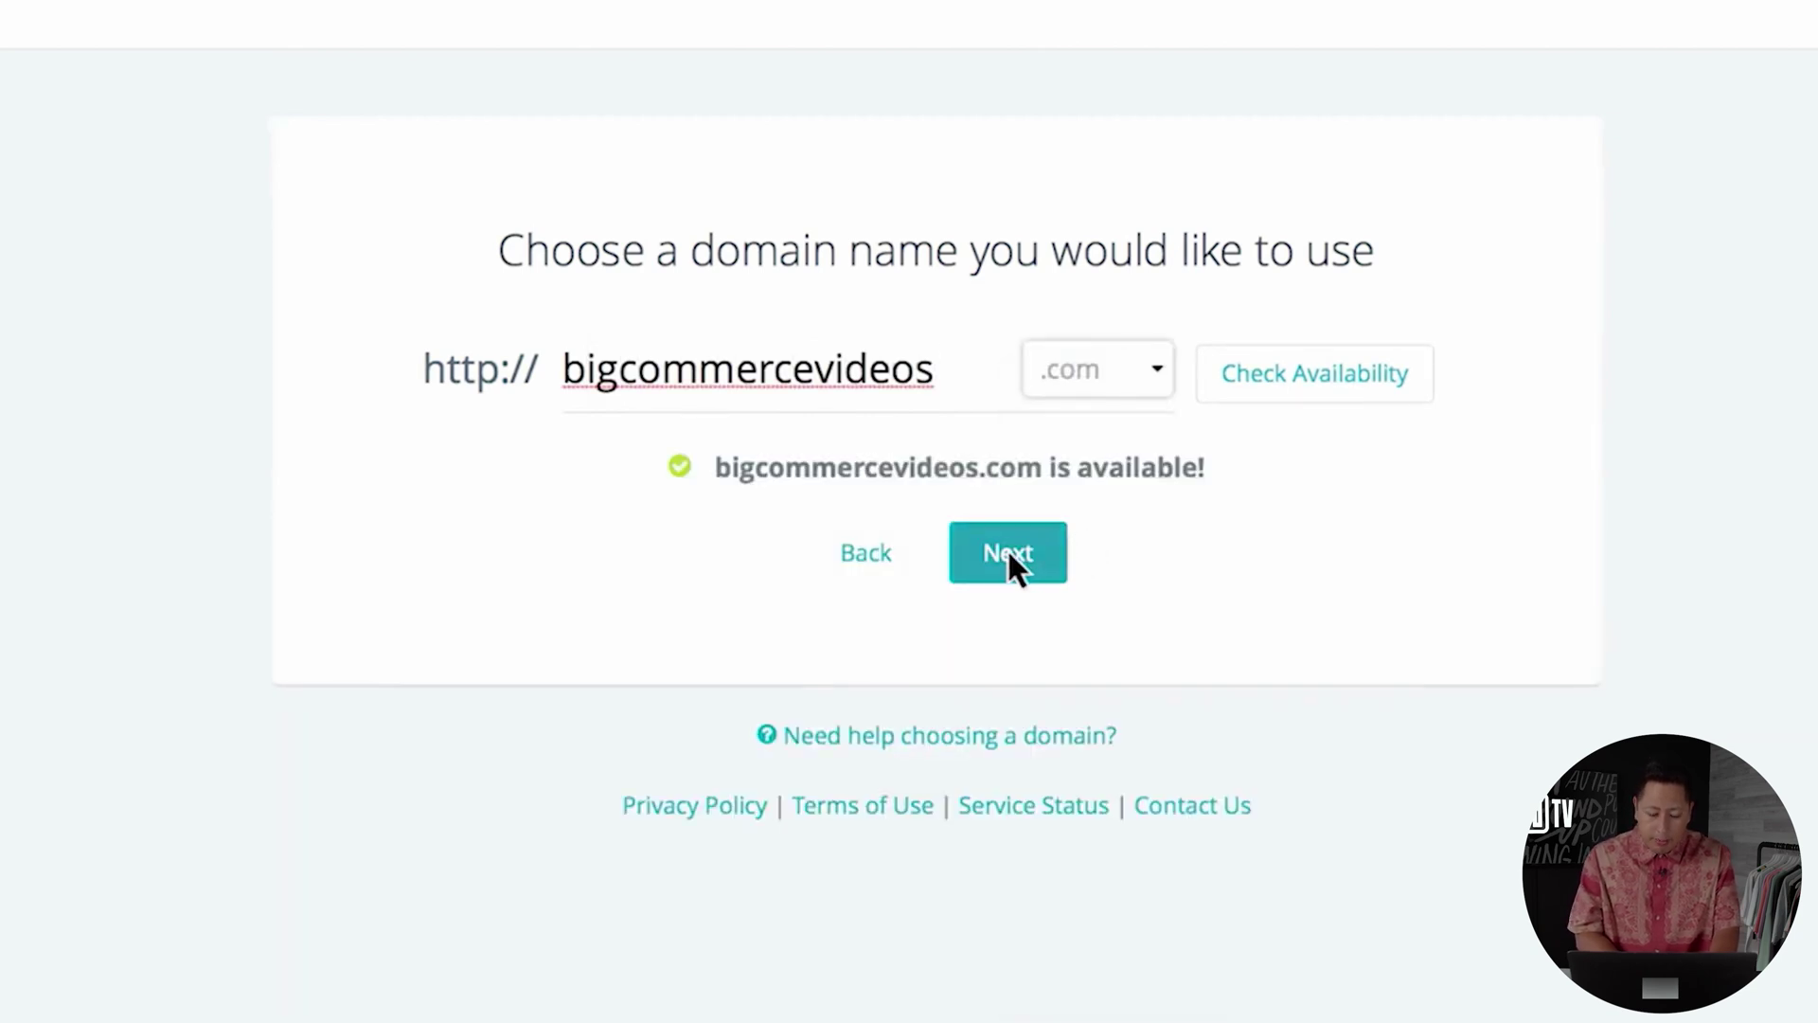
left_click(1008, 551)
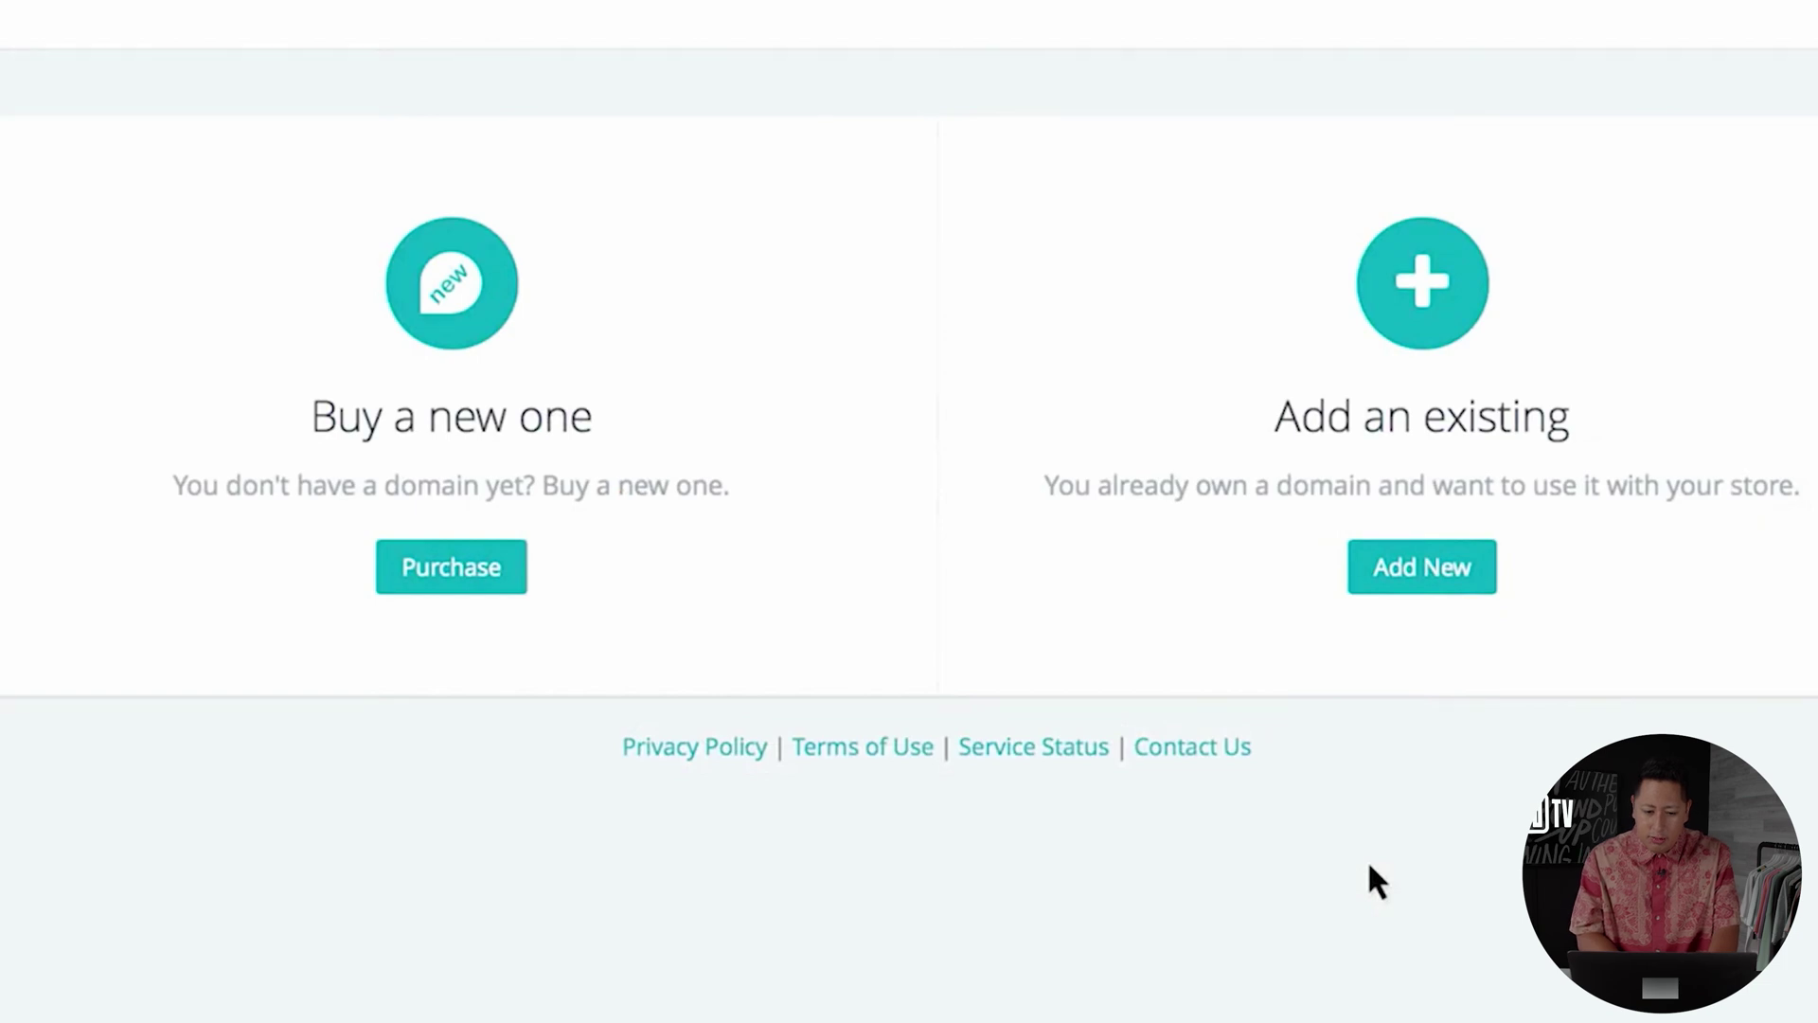
Begin adding the already-owned domain bcuvideos and enter its extension.
left_click(1416, 575)
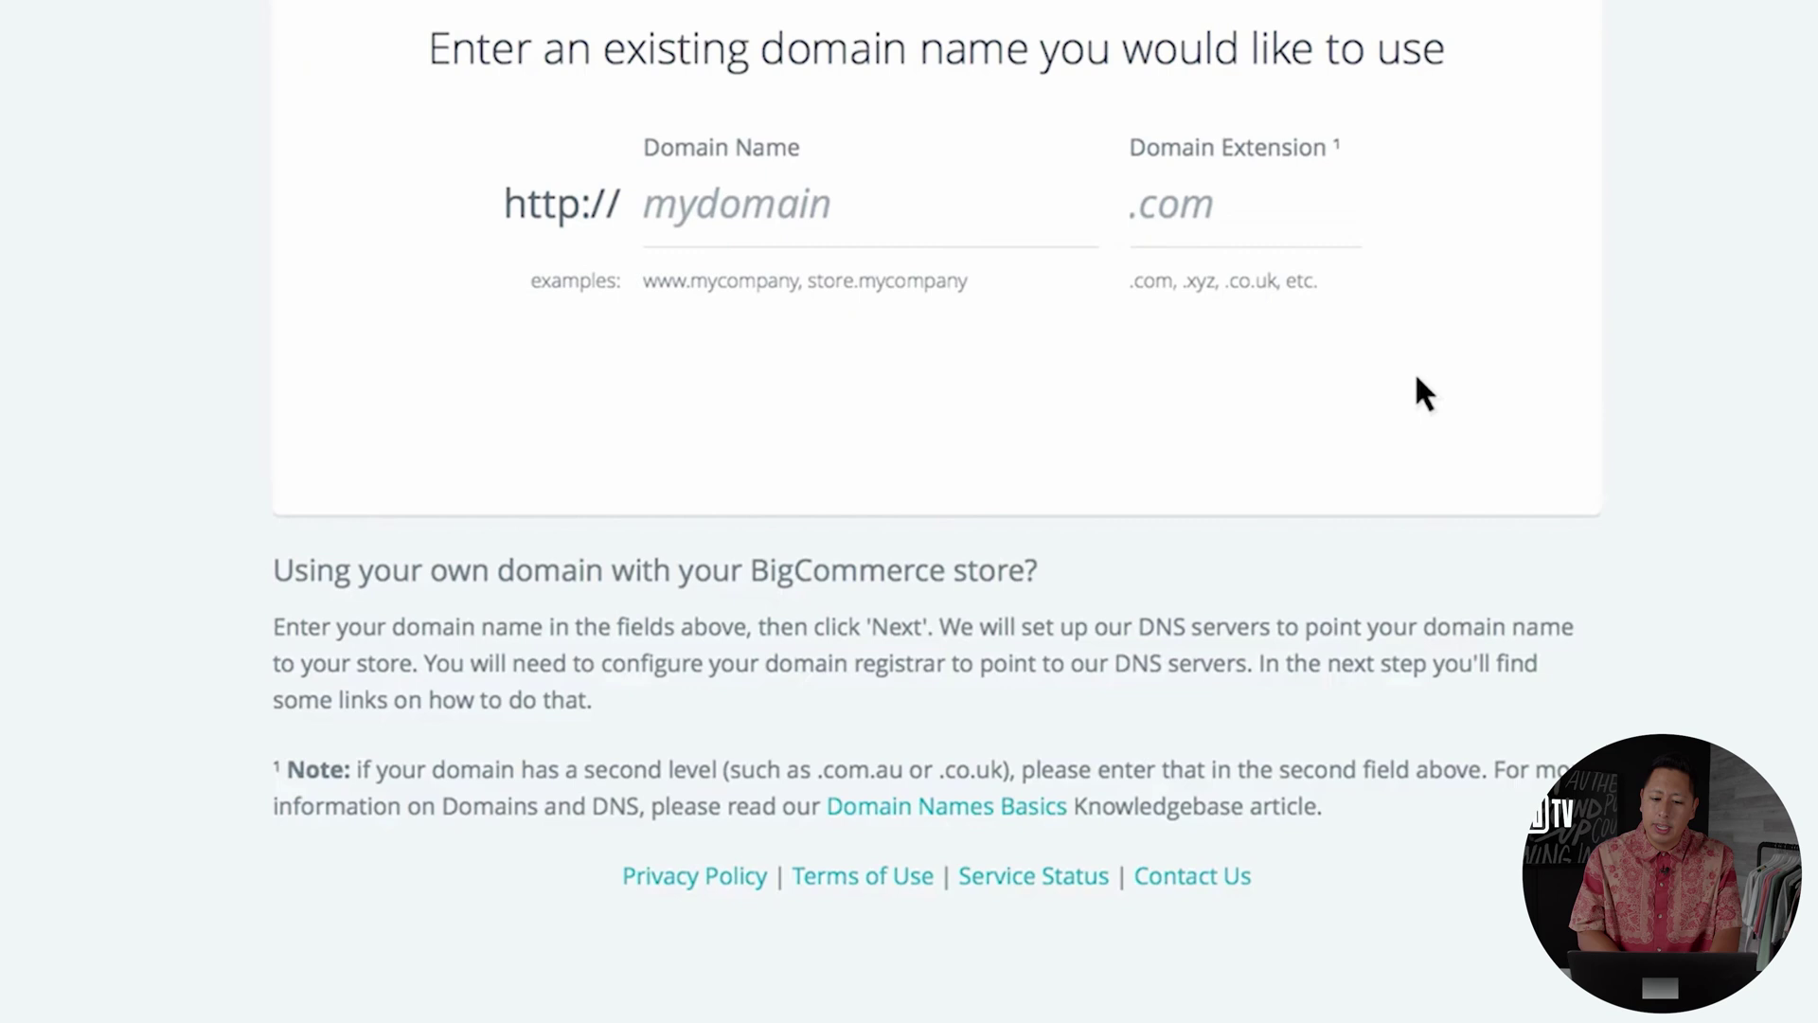
left_click(685, 201)
type("bcuvideos")
key("Tab")
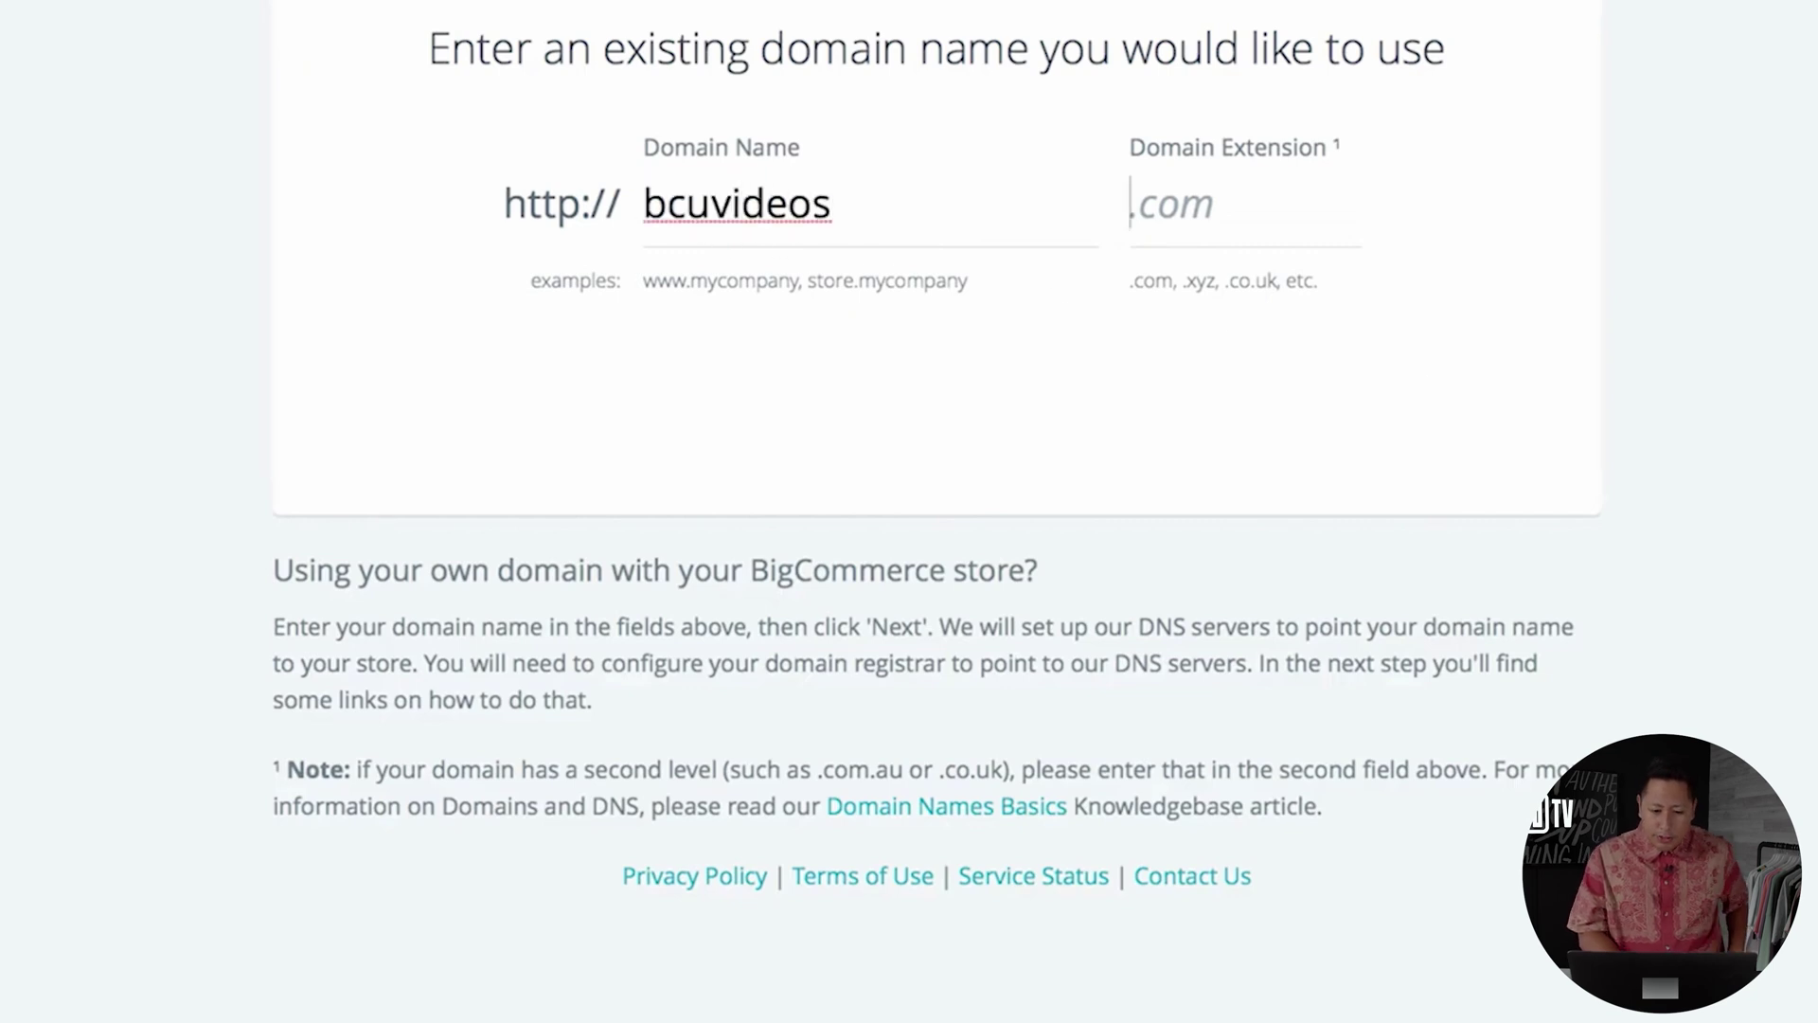
type(".c")
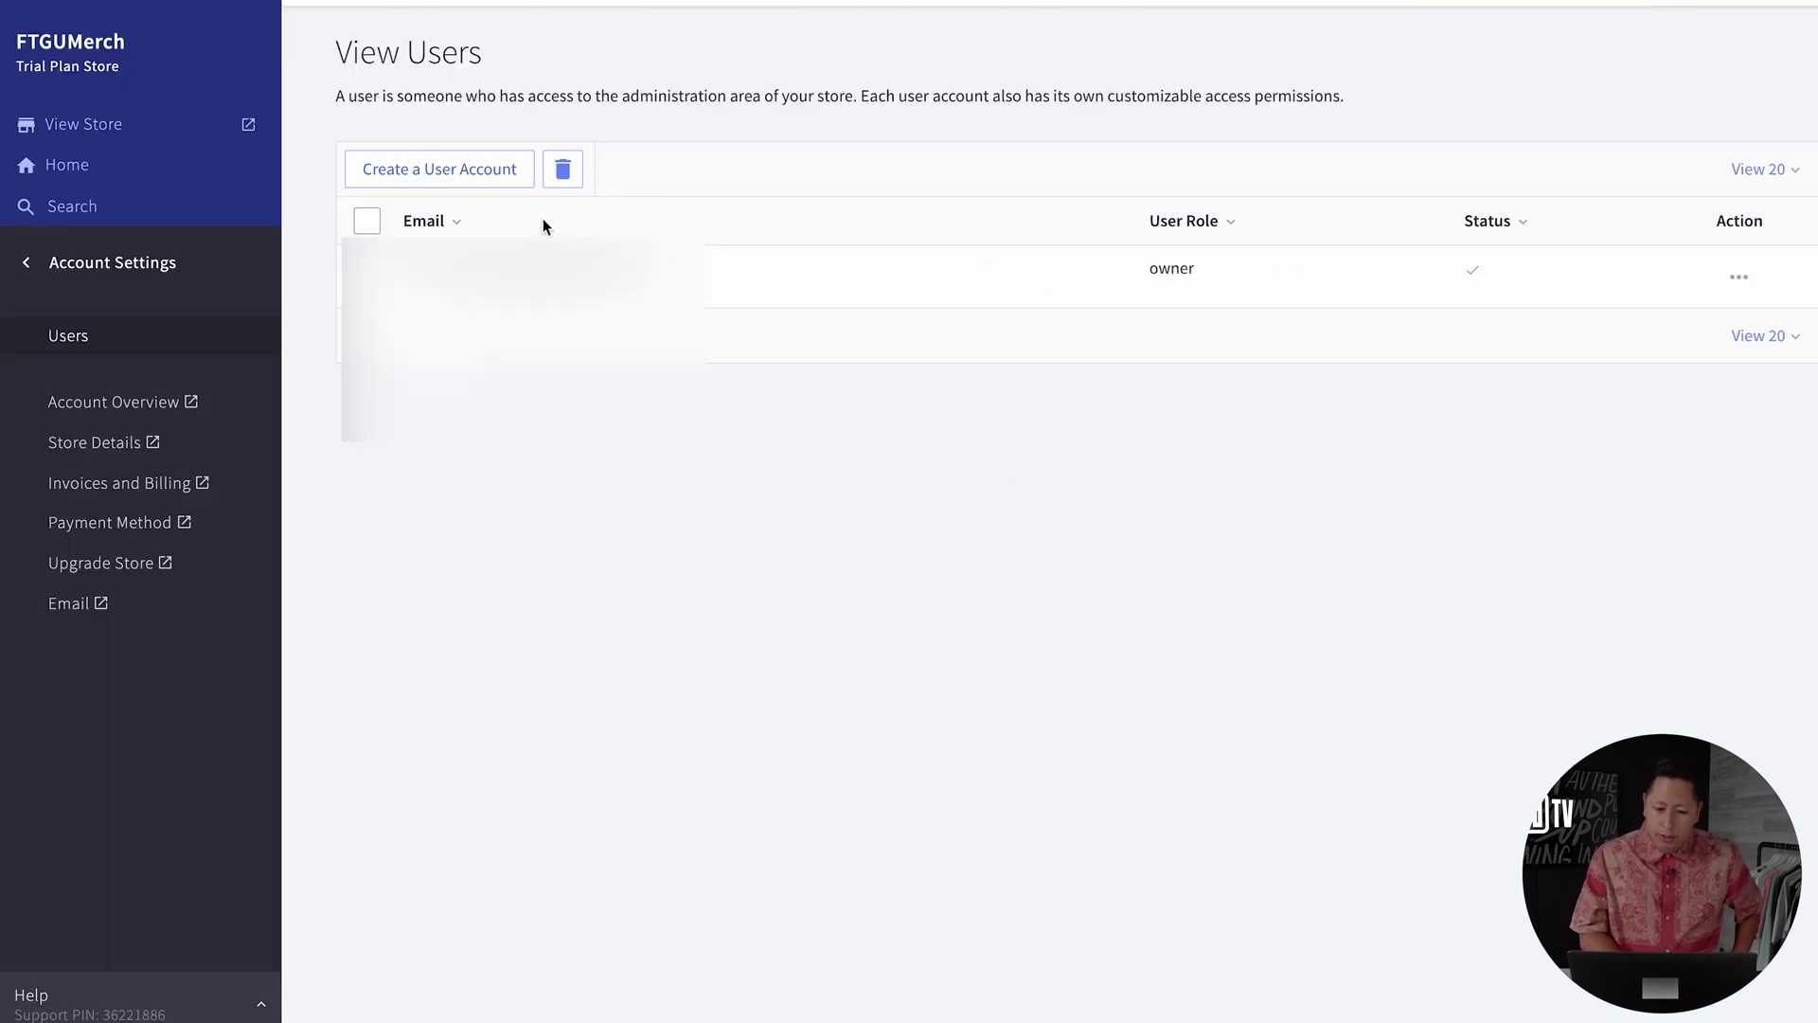
Open the Create a User Account form with the new user's Status left as Active.
left_click(468, 172)
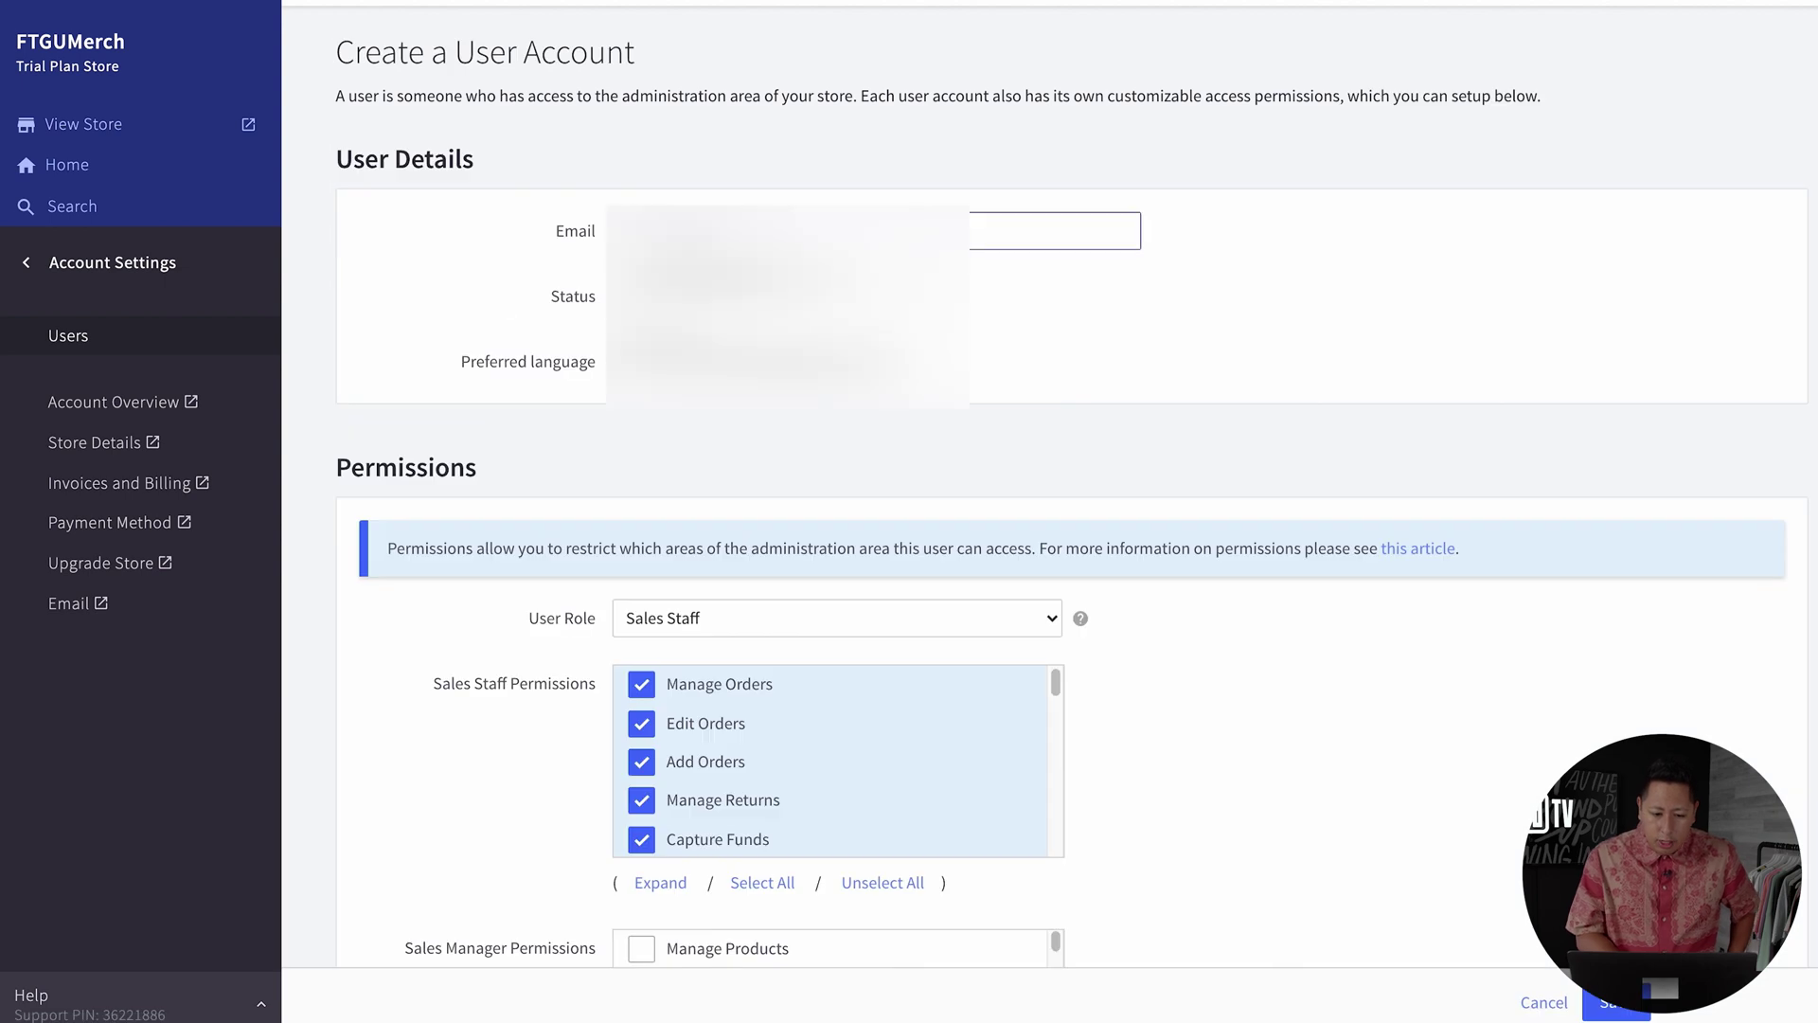
left_click(1103, 239)
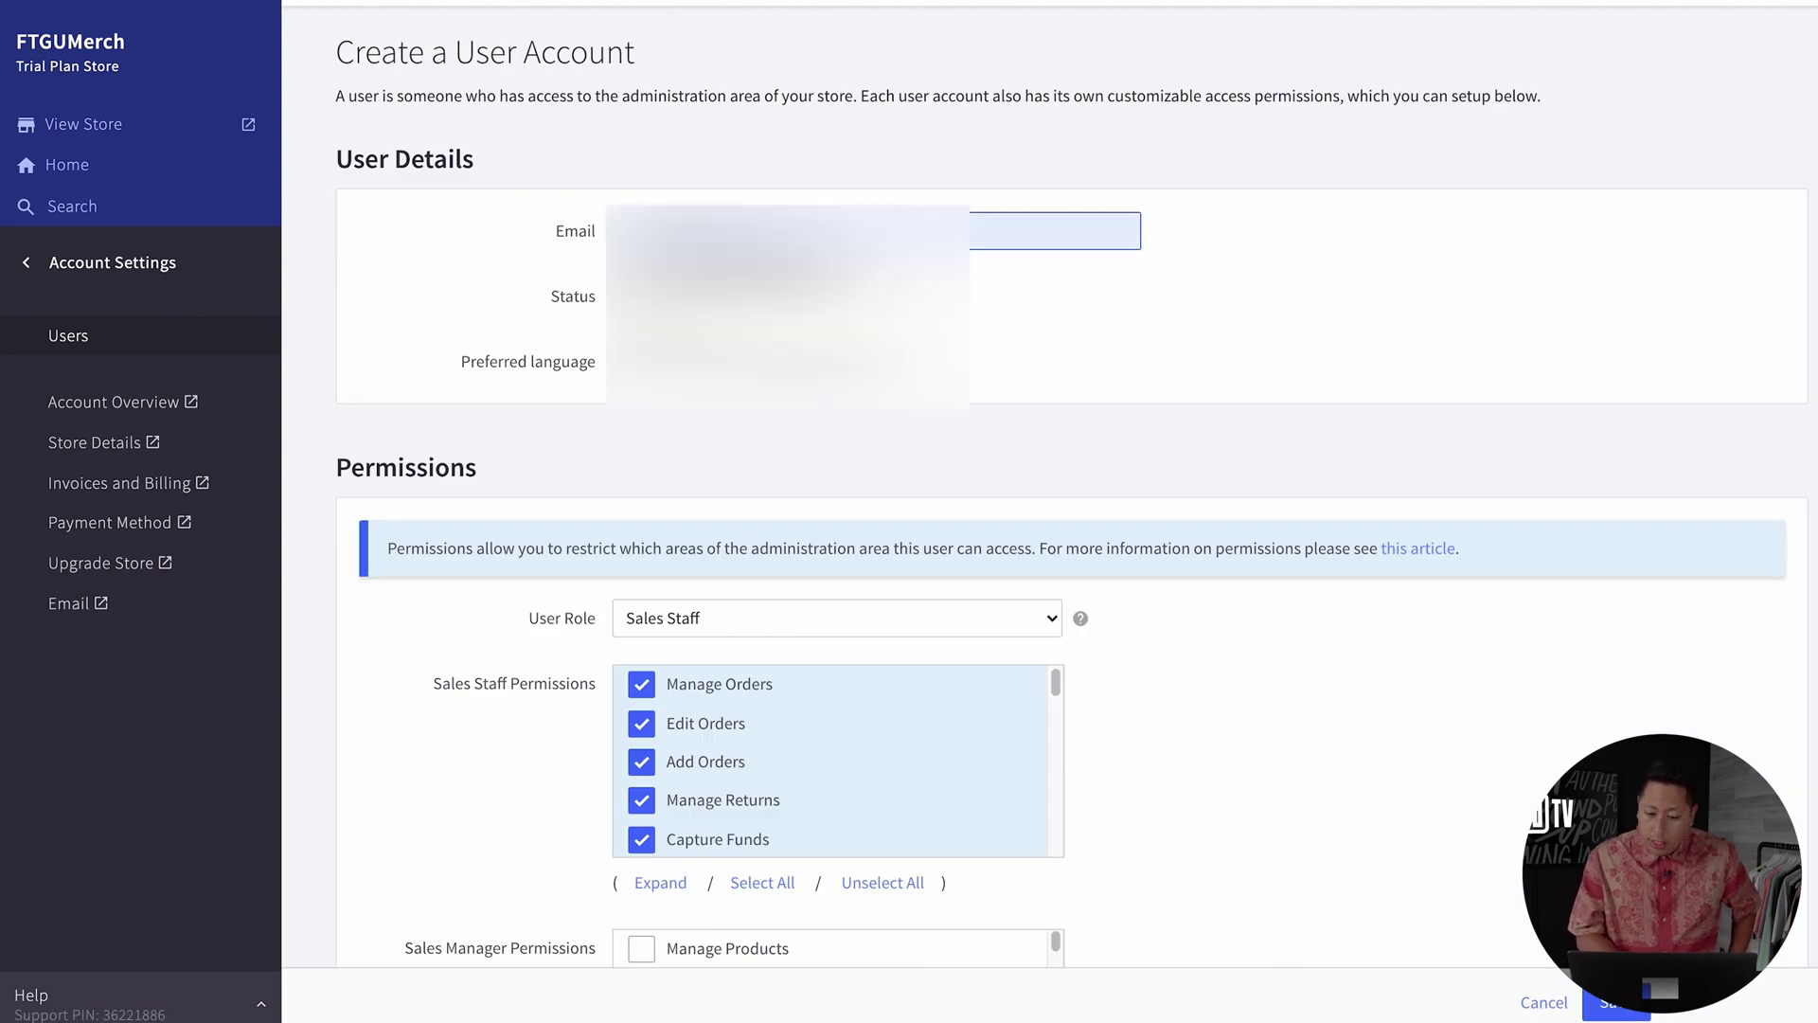
left_click(828, 301)
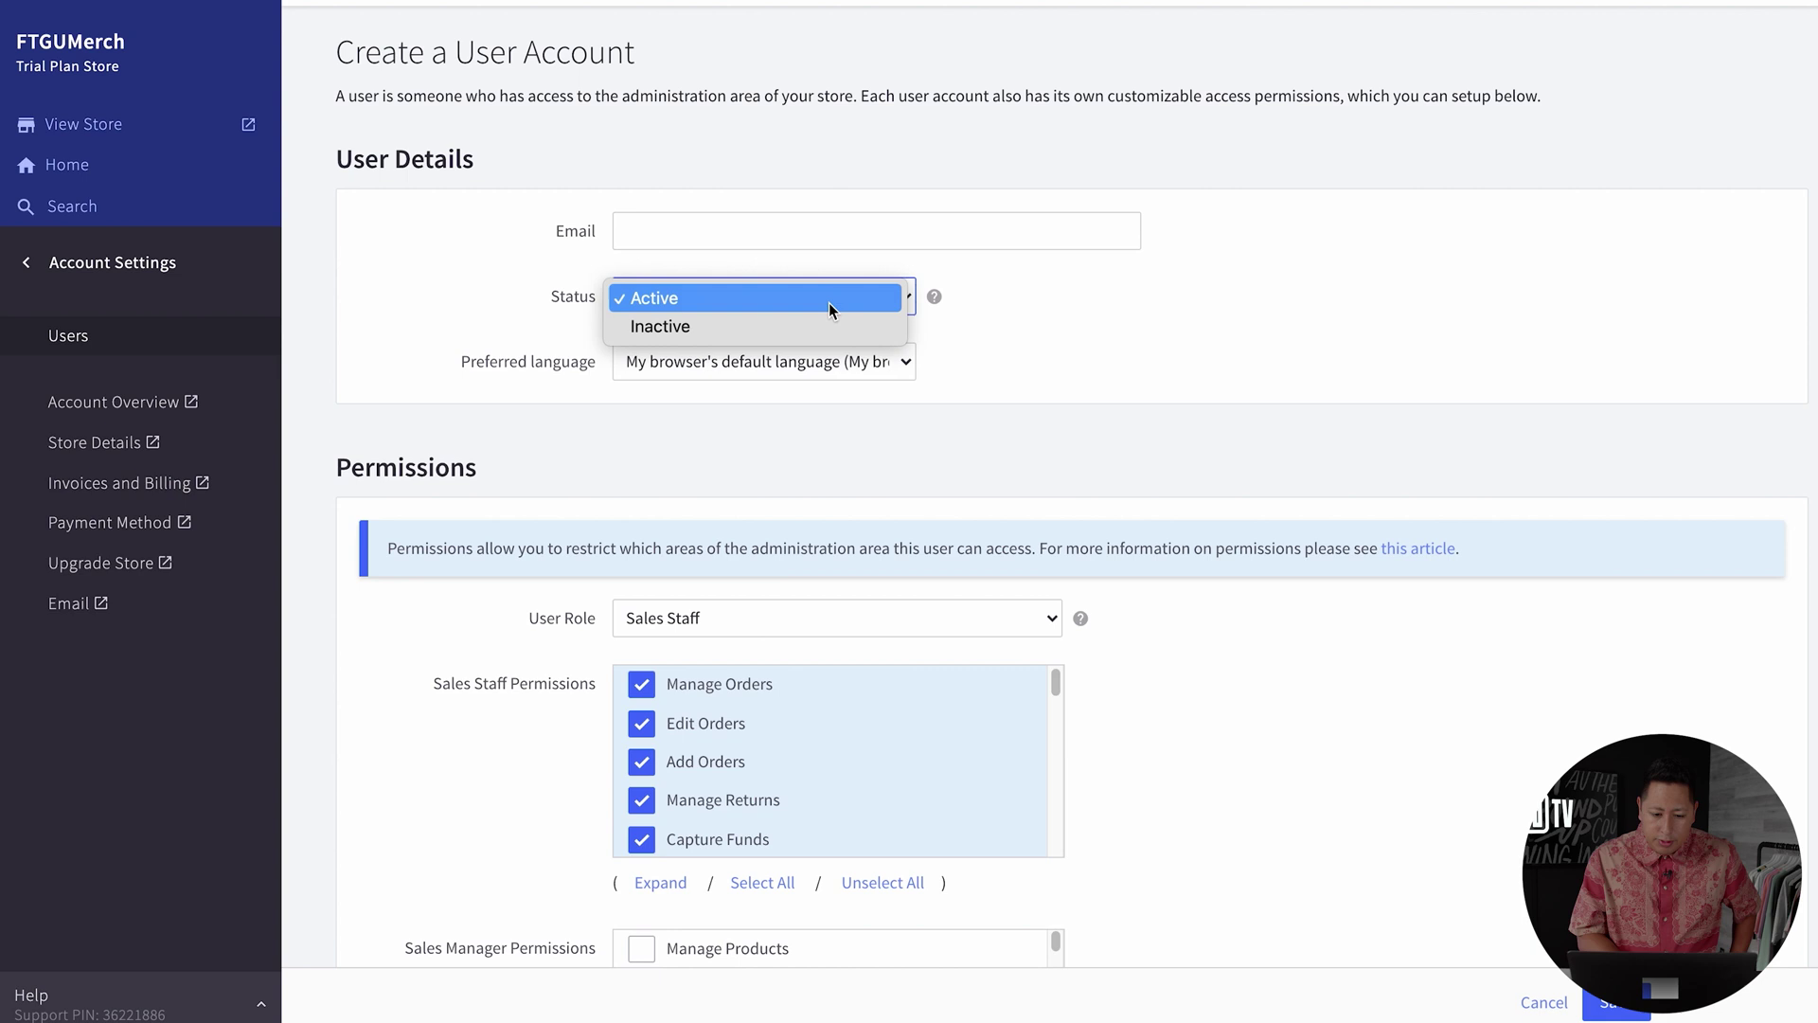
left_click(906, 403)
scroll(855, 481, "down", 3)
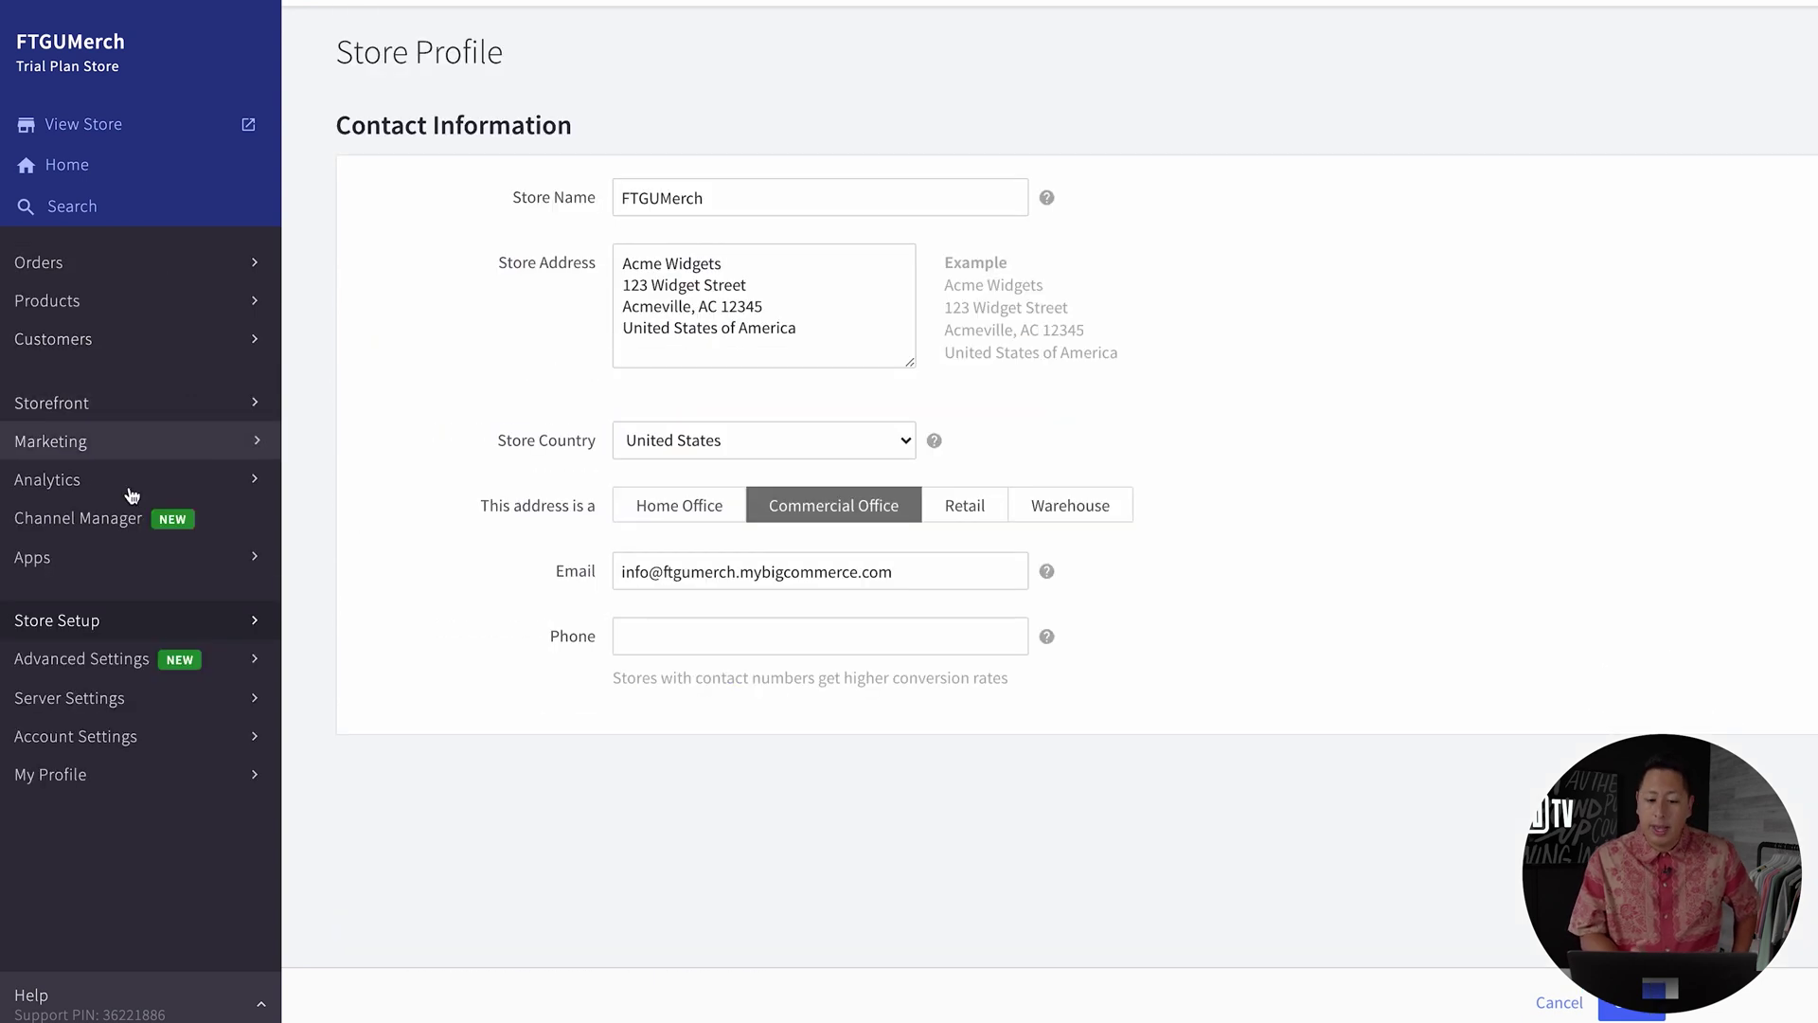
In Store Settings, switch the Store Status from Down for Maintenance to Open.
left_click(180, 654)
left_click(142, 450)
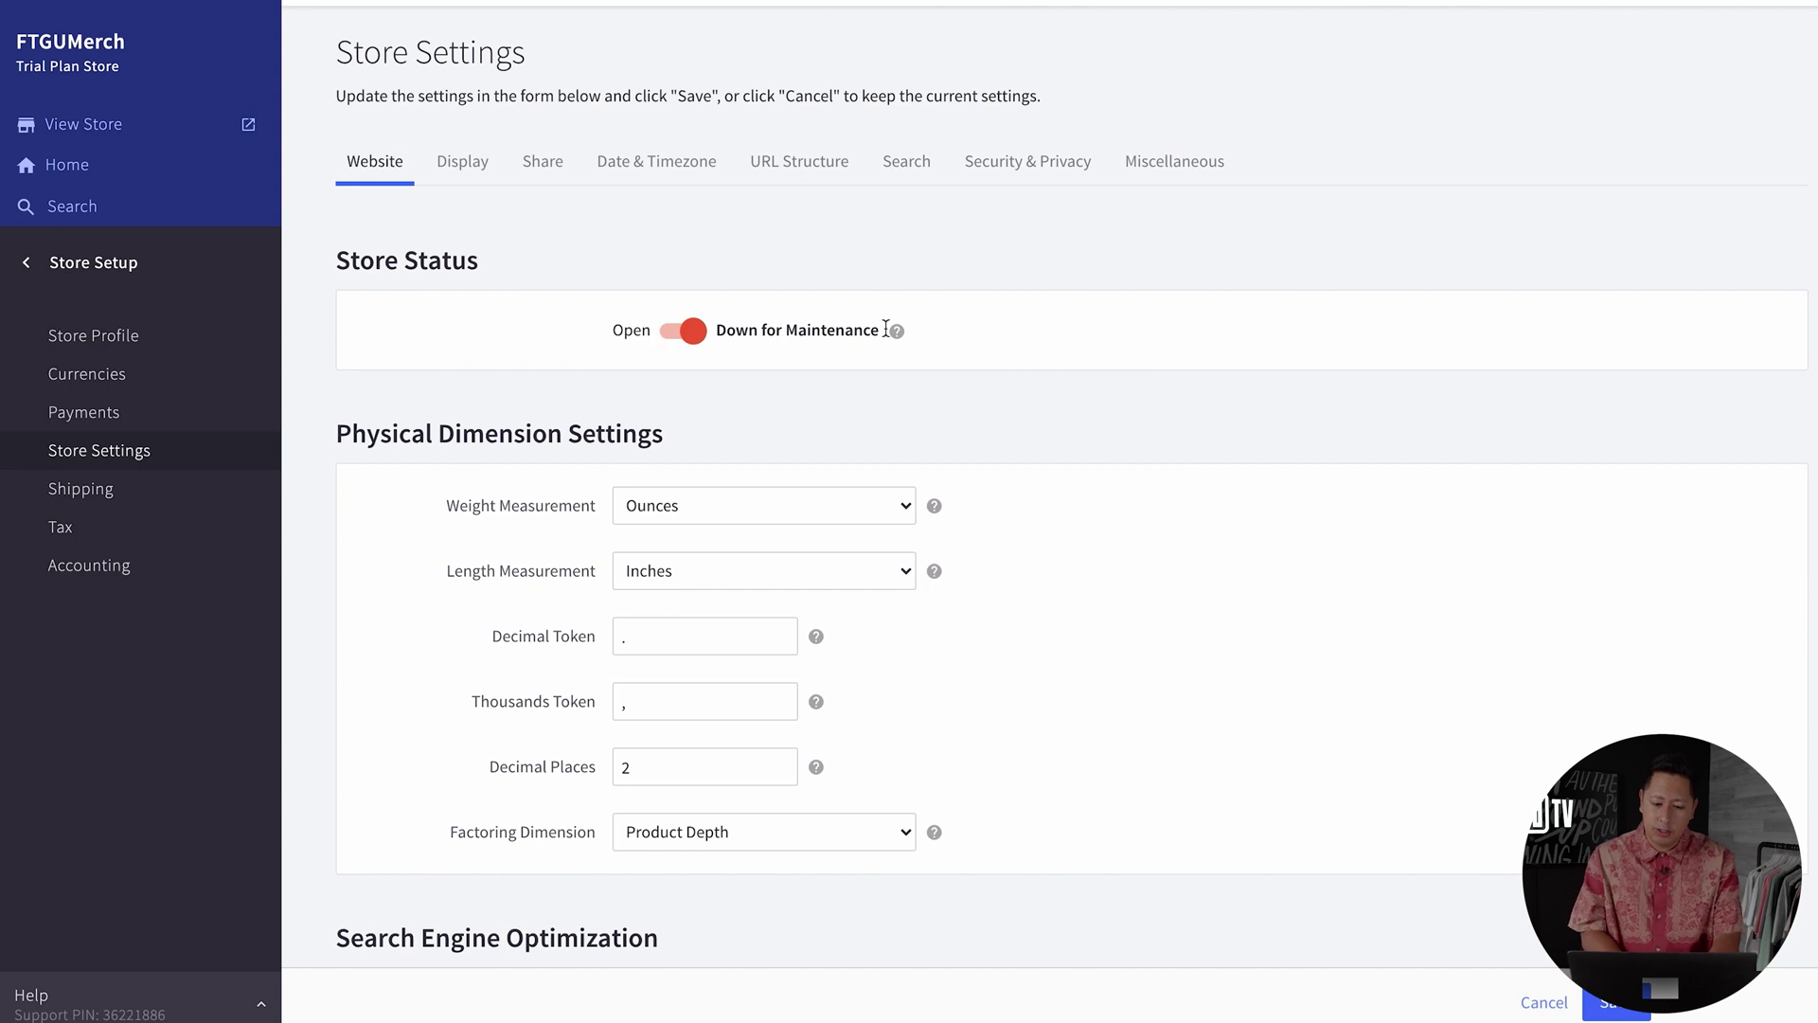
mouse_move(899, 339)
left_click(687, 330)
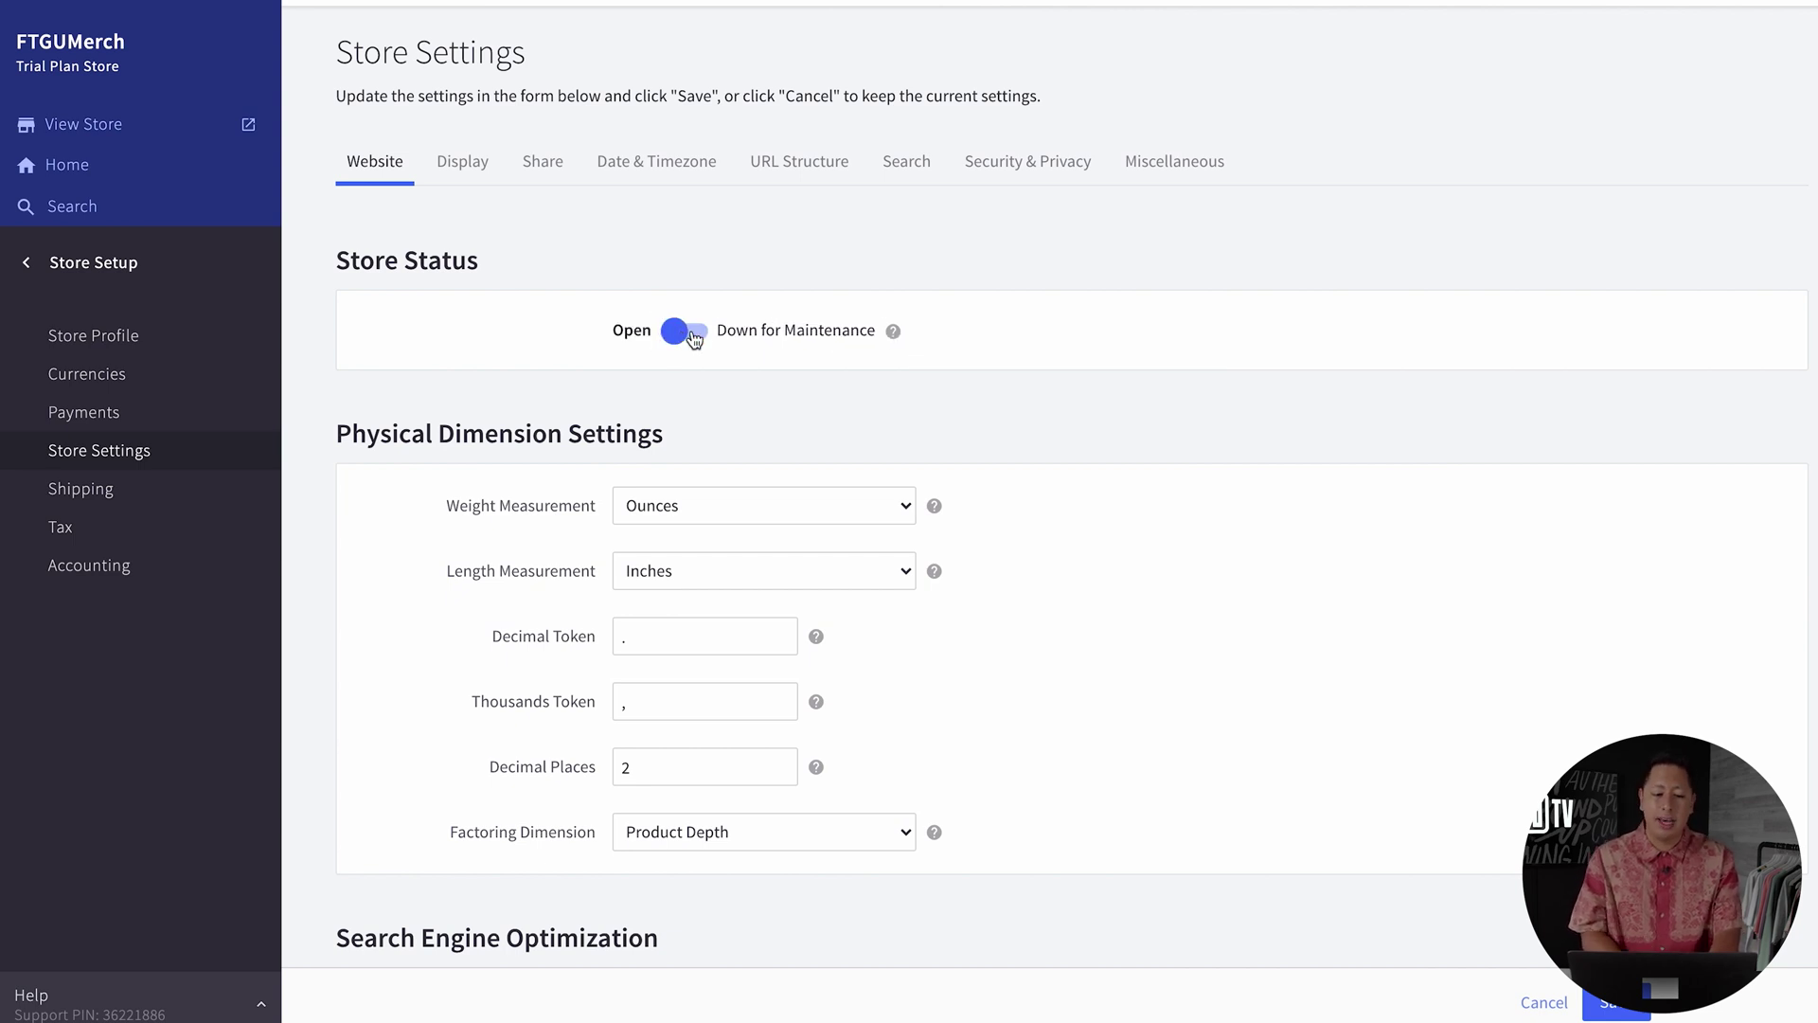